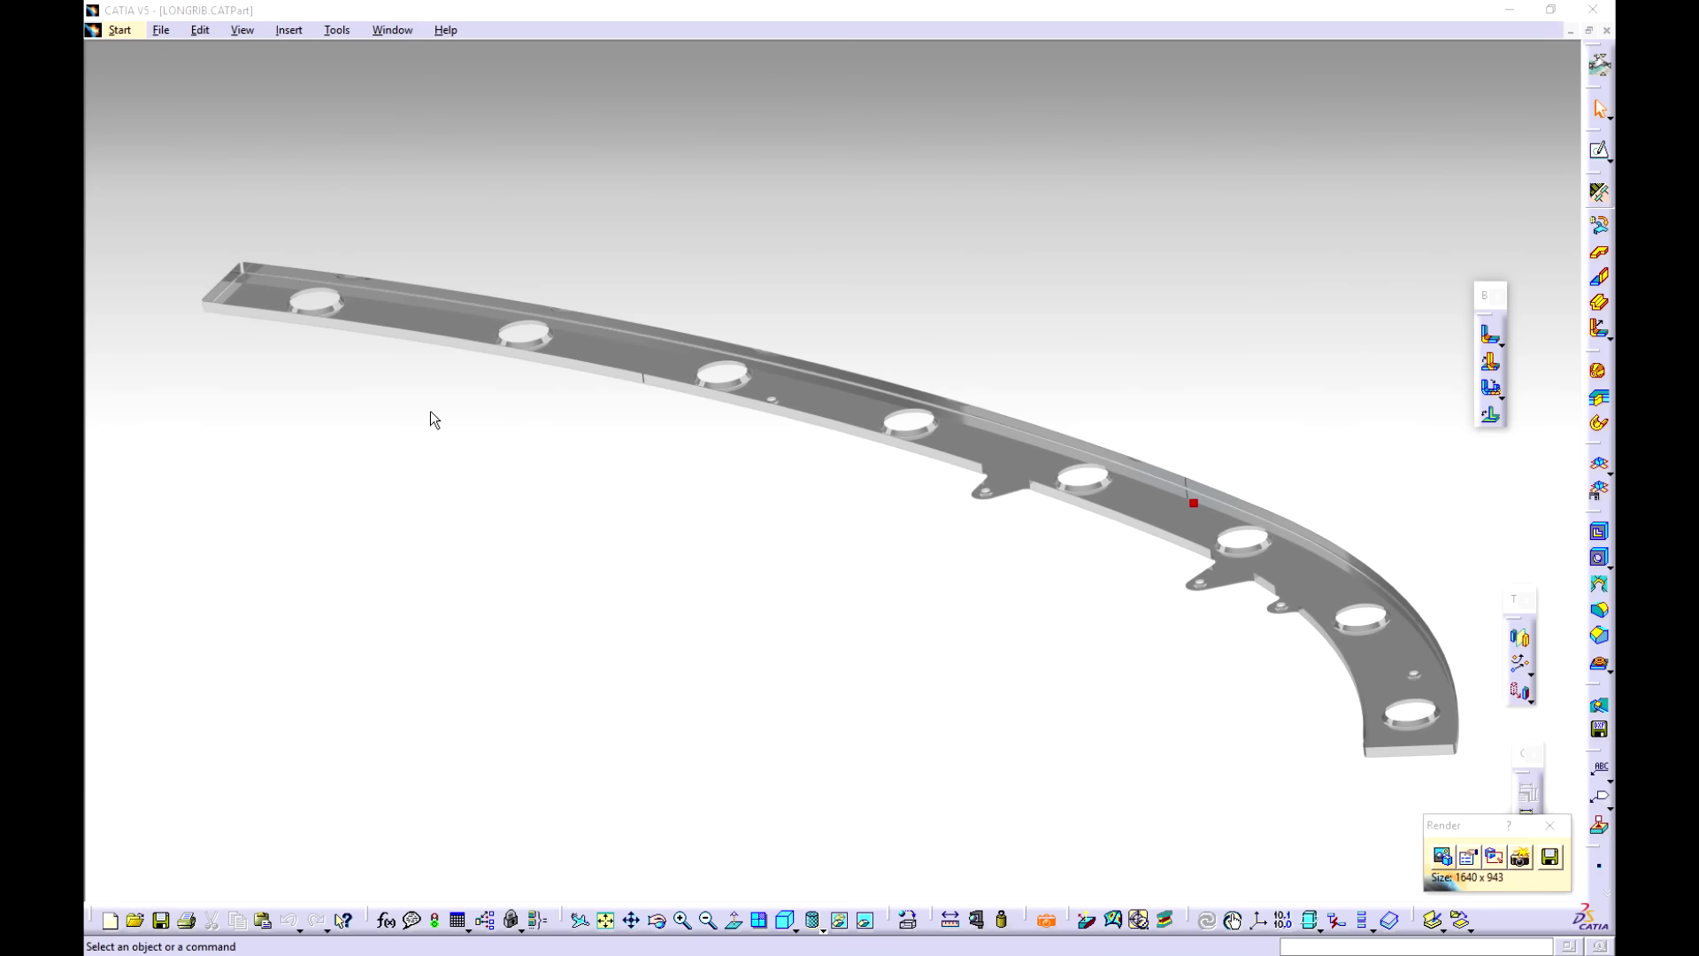
Step: Open the CATIA part file AE1111-II-06 and dismiss the incident report
left_click(162, 32)
left_click(221, 96)
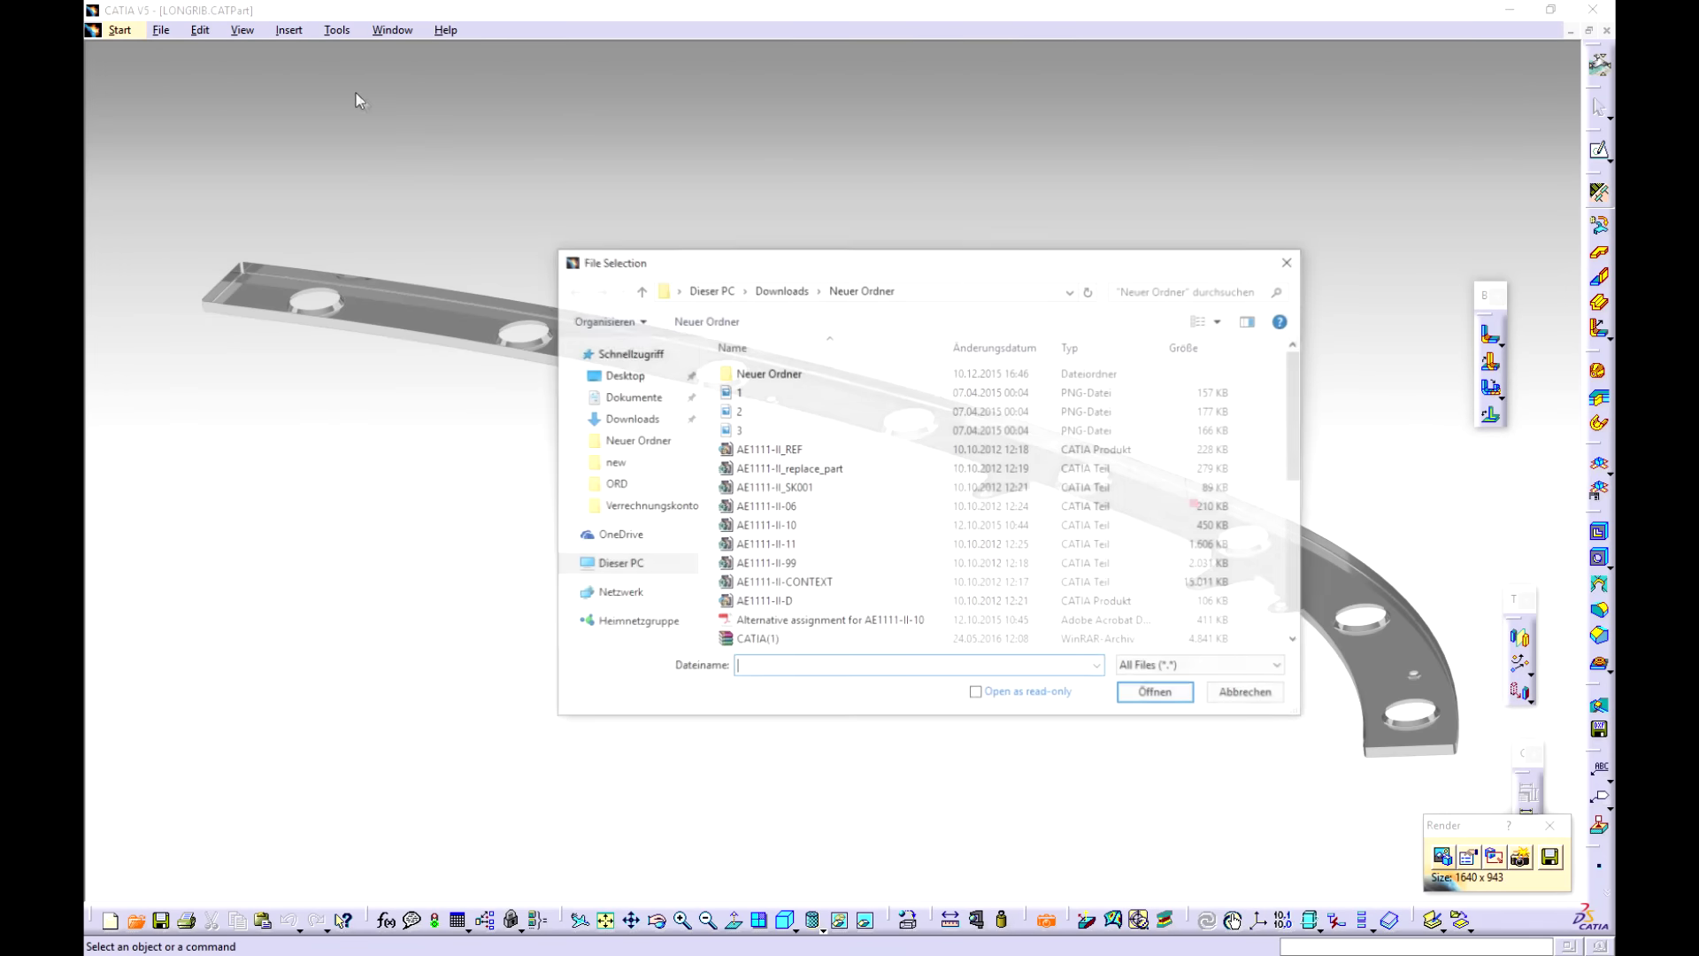
left_click(863, 506)
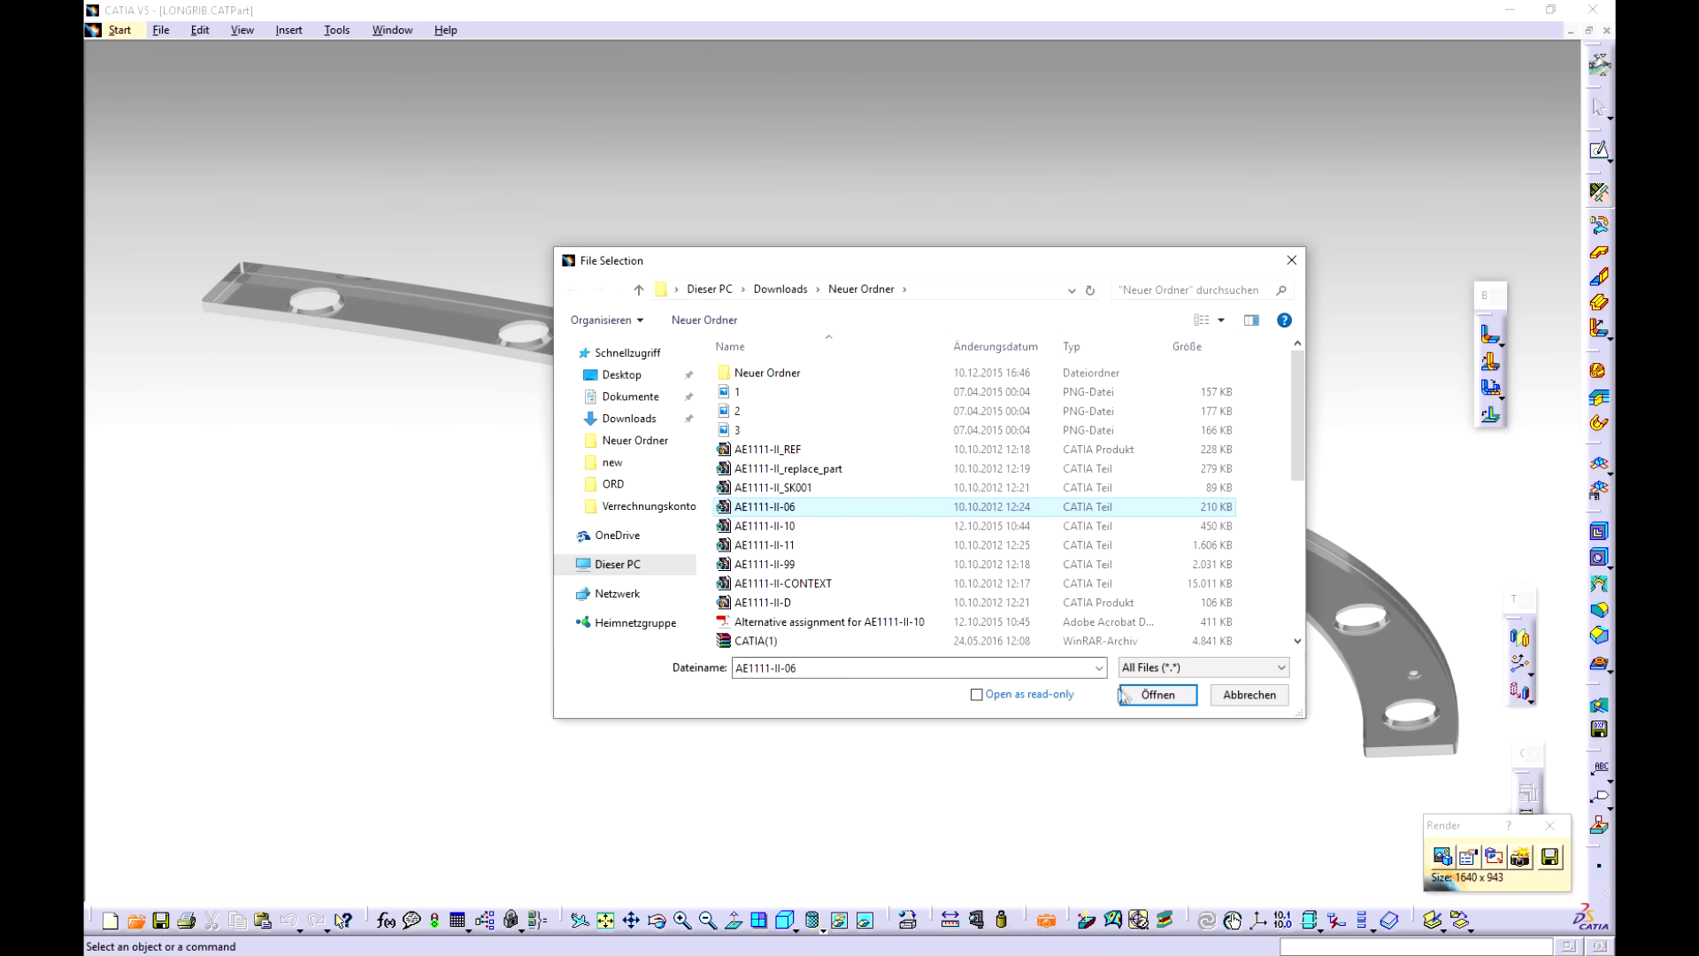
left_click(1157, 694)
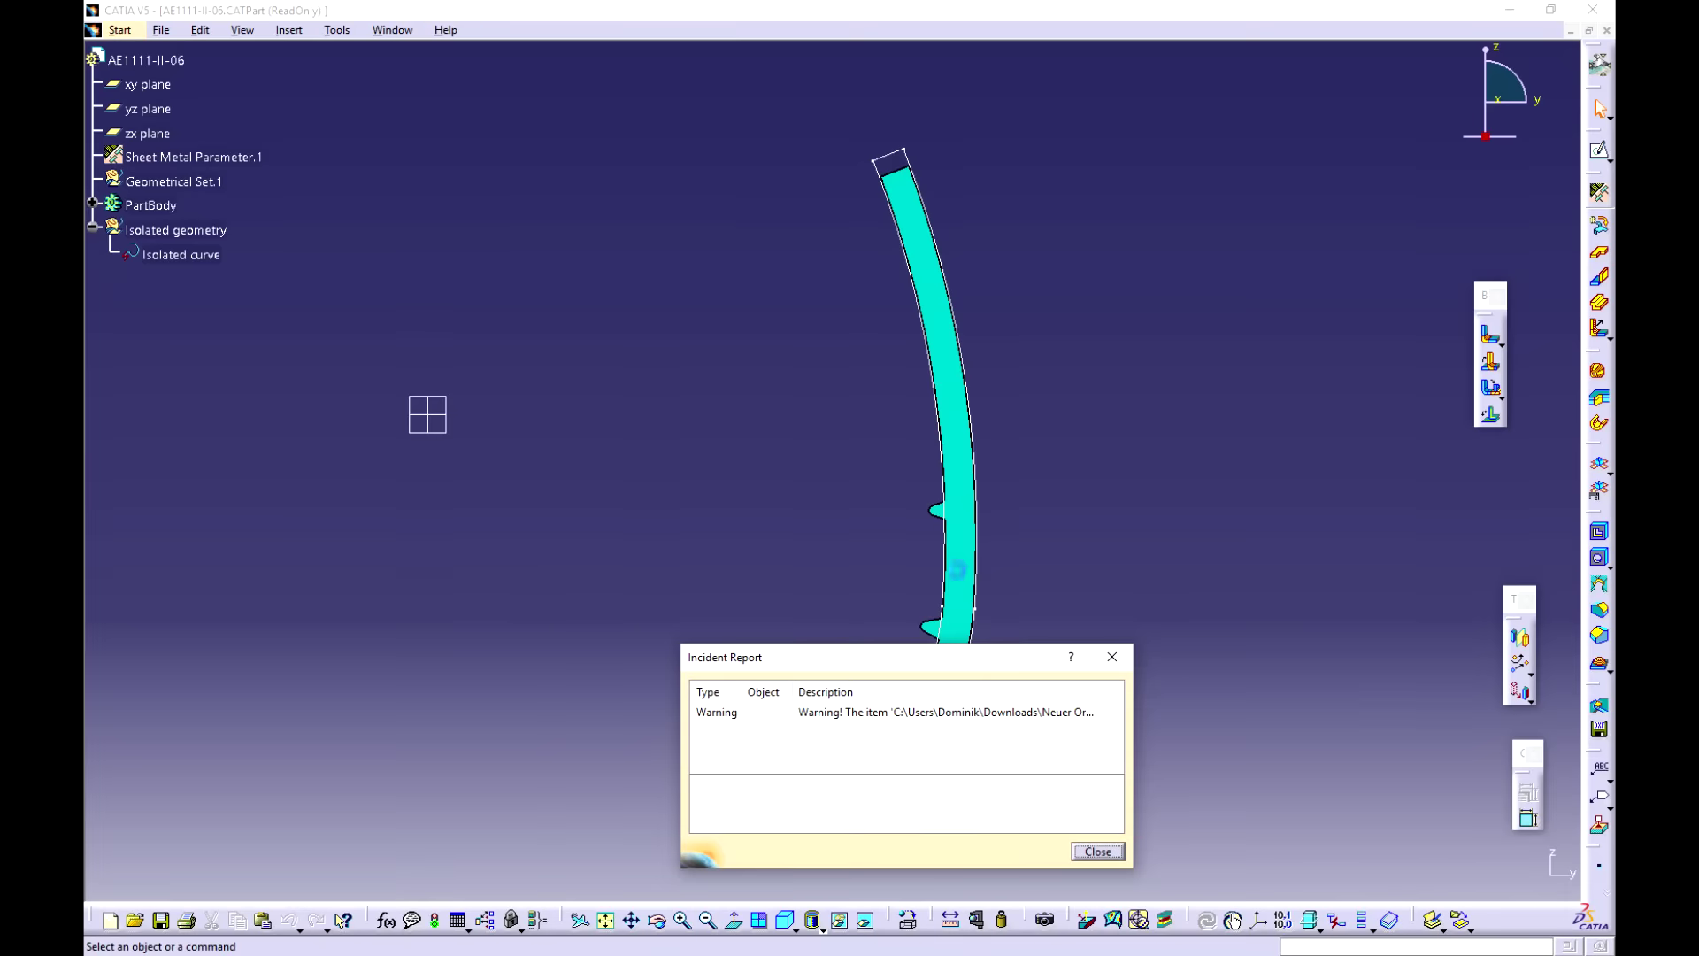
left_click(1119, 663)
Step: Examine the curved rib and its isolated outline curve from several angles relative to the reference planes
middle_click_drag(1147, 493, 989, 432)
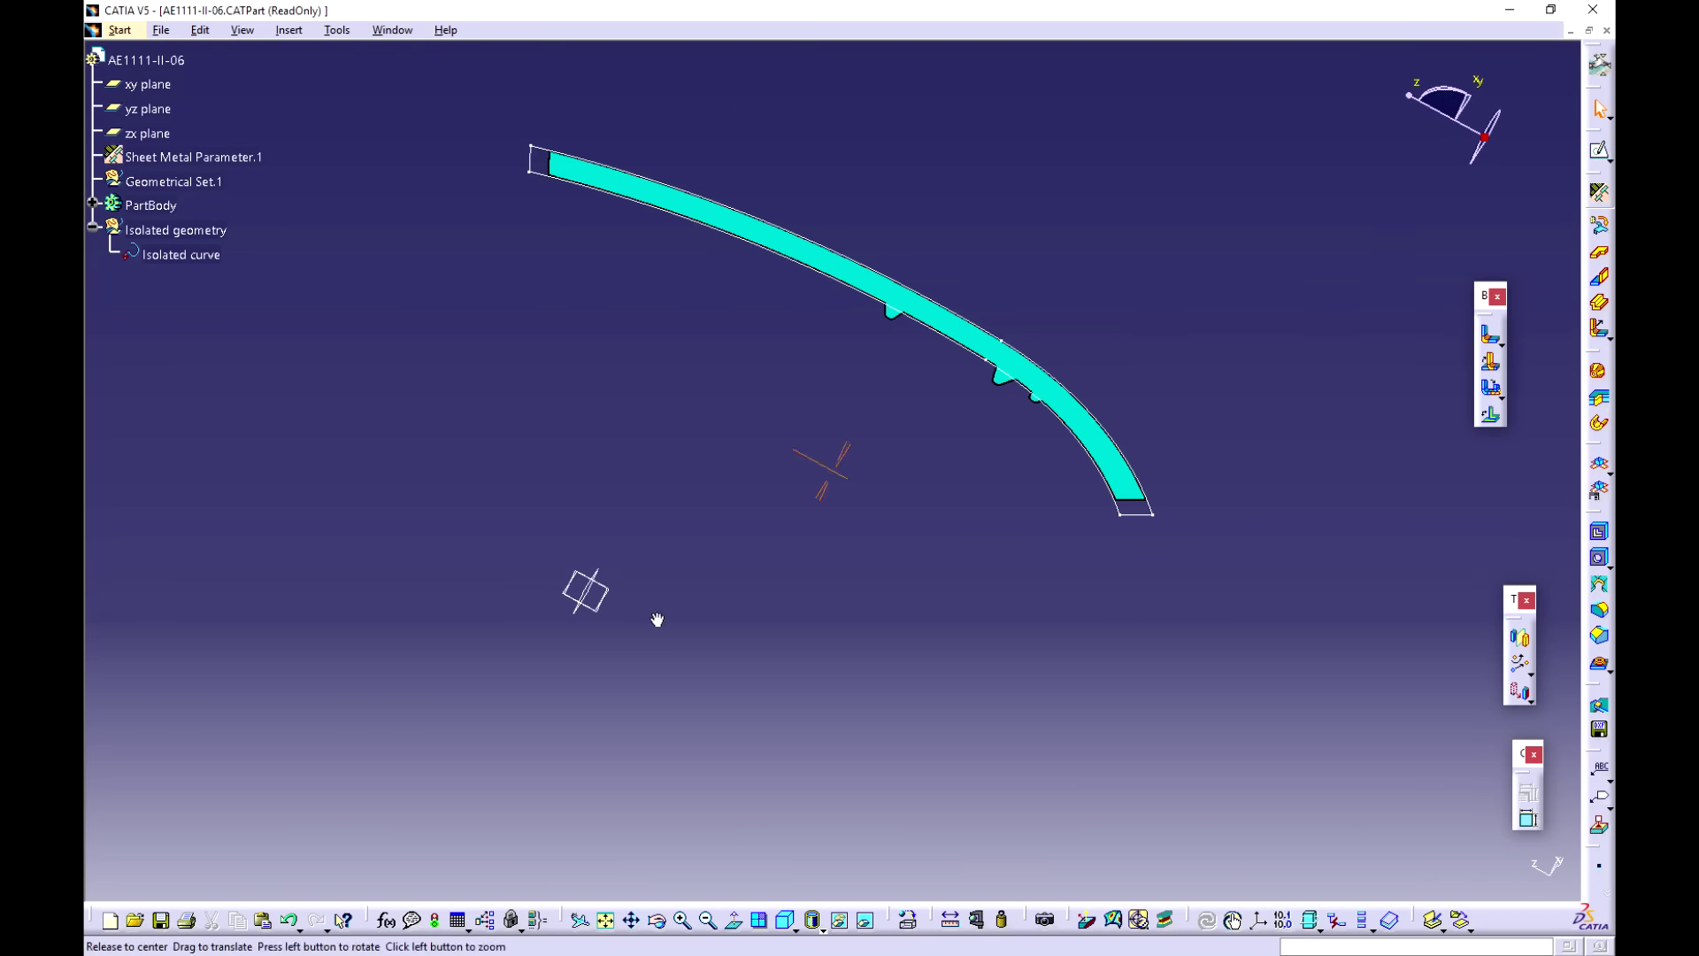
middle_click_drag(656, 614, 509, 611)
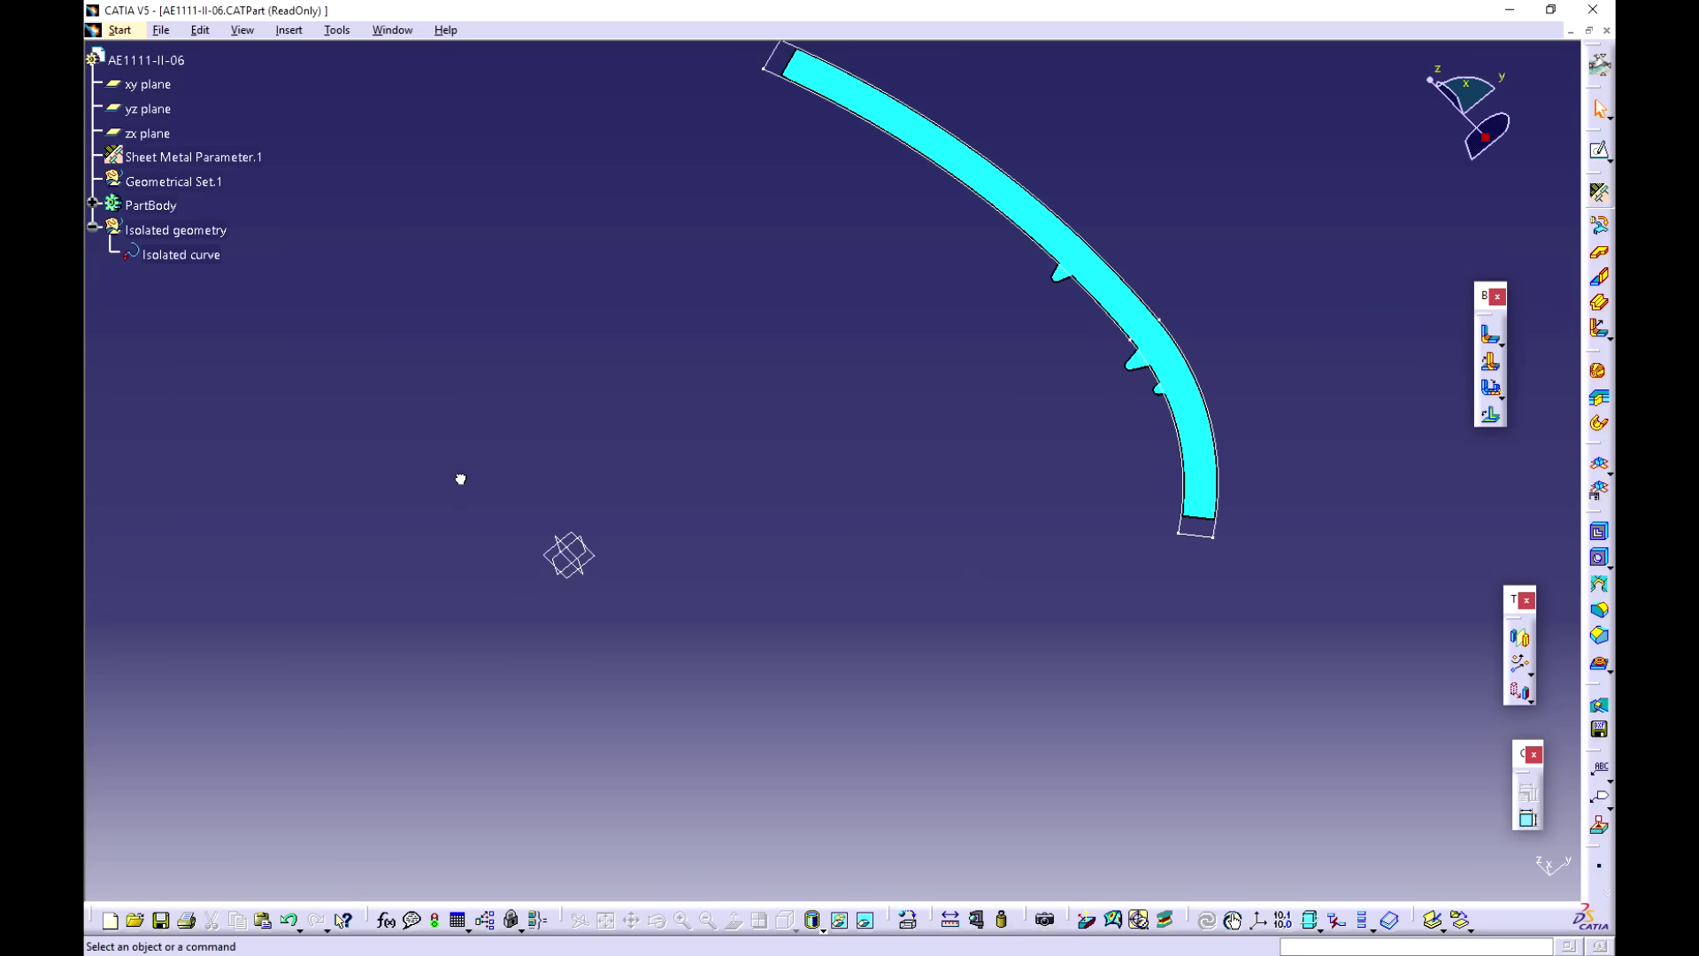
left_click_drag(455, 472, 751, 674)
left_click(719, 714)
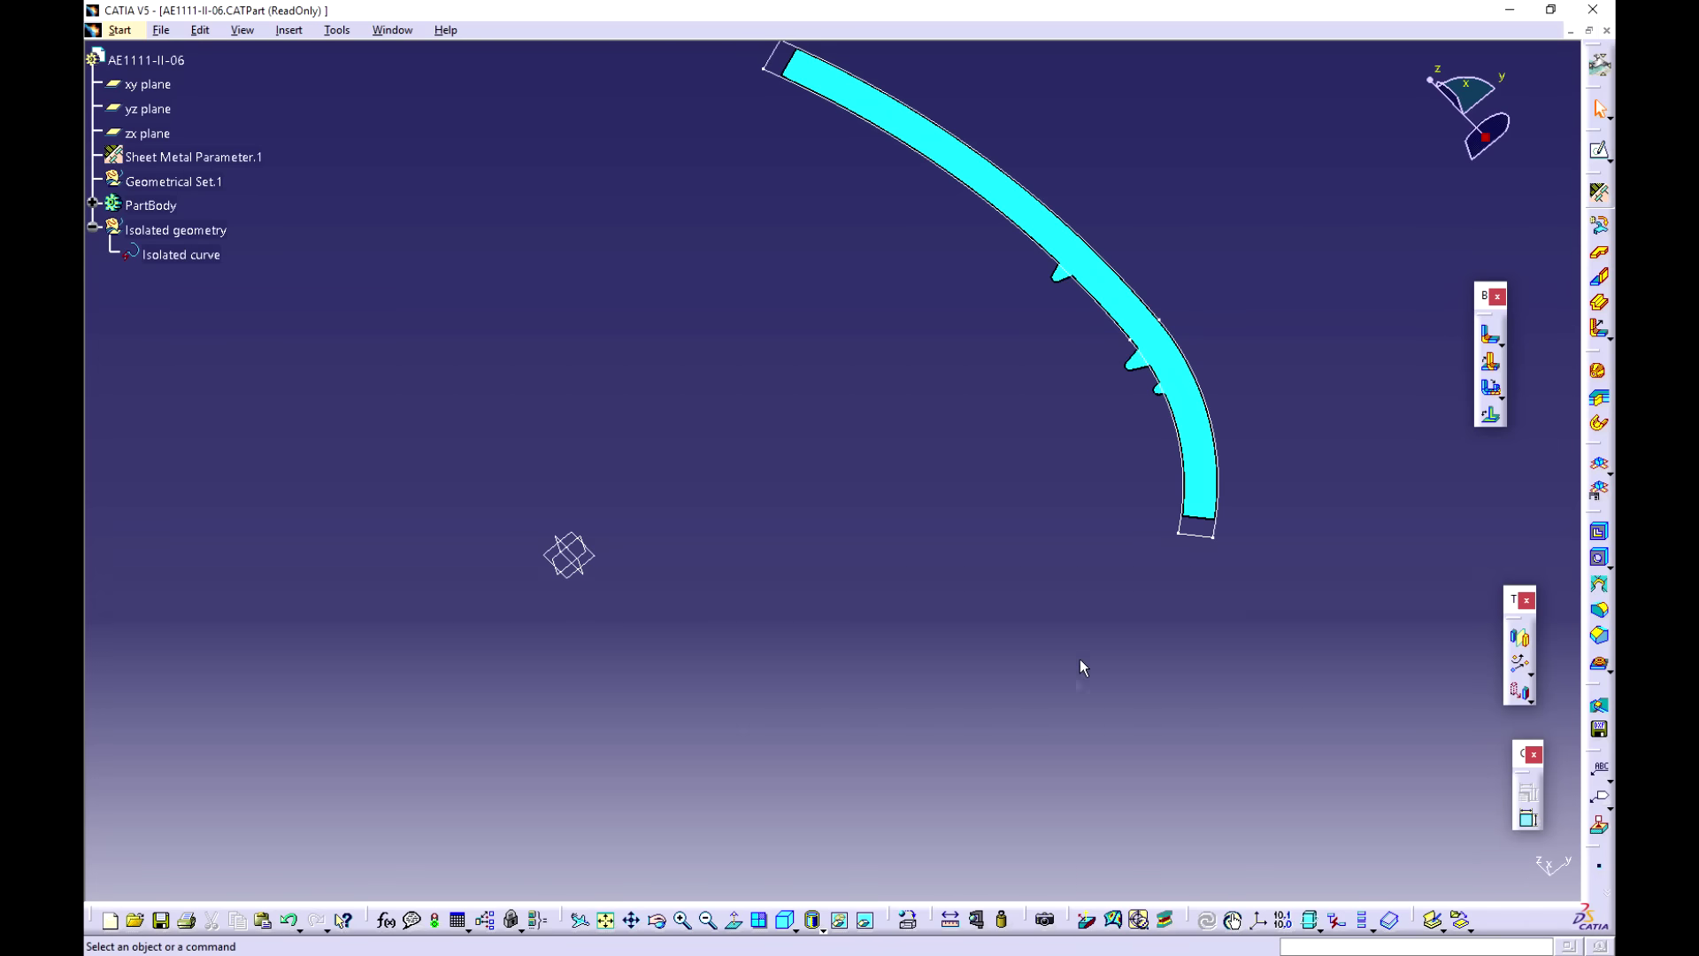
mouse_move(728, 655)
middle_mouse_down()
mouse_move(879, 596)
mouse_move(1031, 368)
mouse_move(994, 474)
mouse_move(969, 403)
mouse_move(922, 537)
middle_mouse_up()
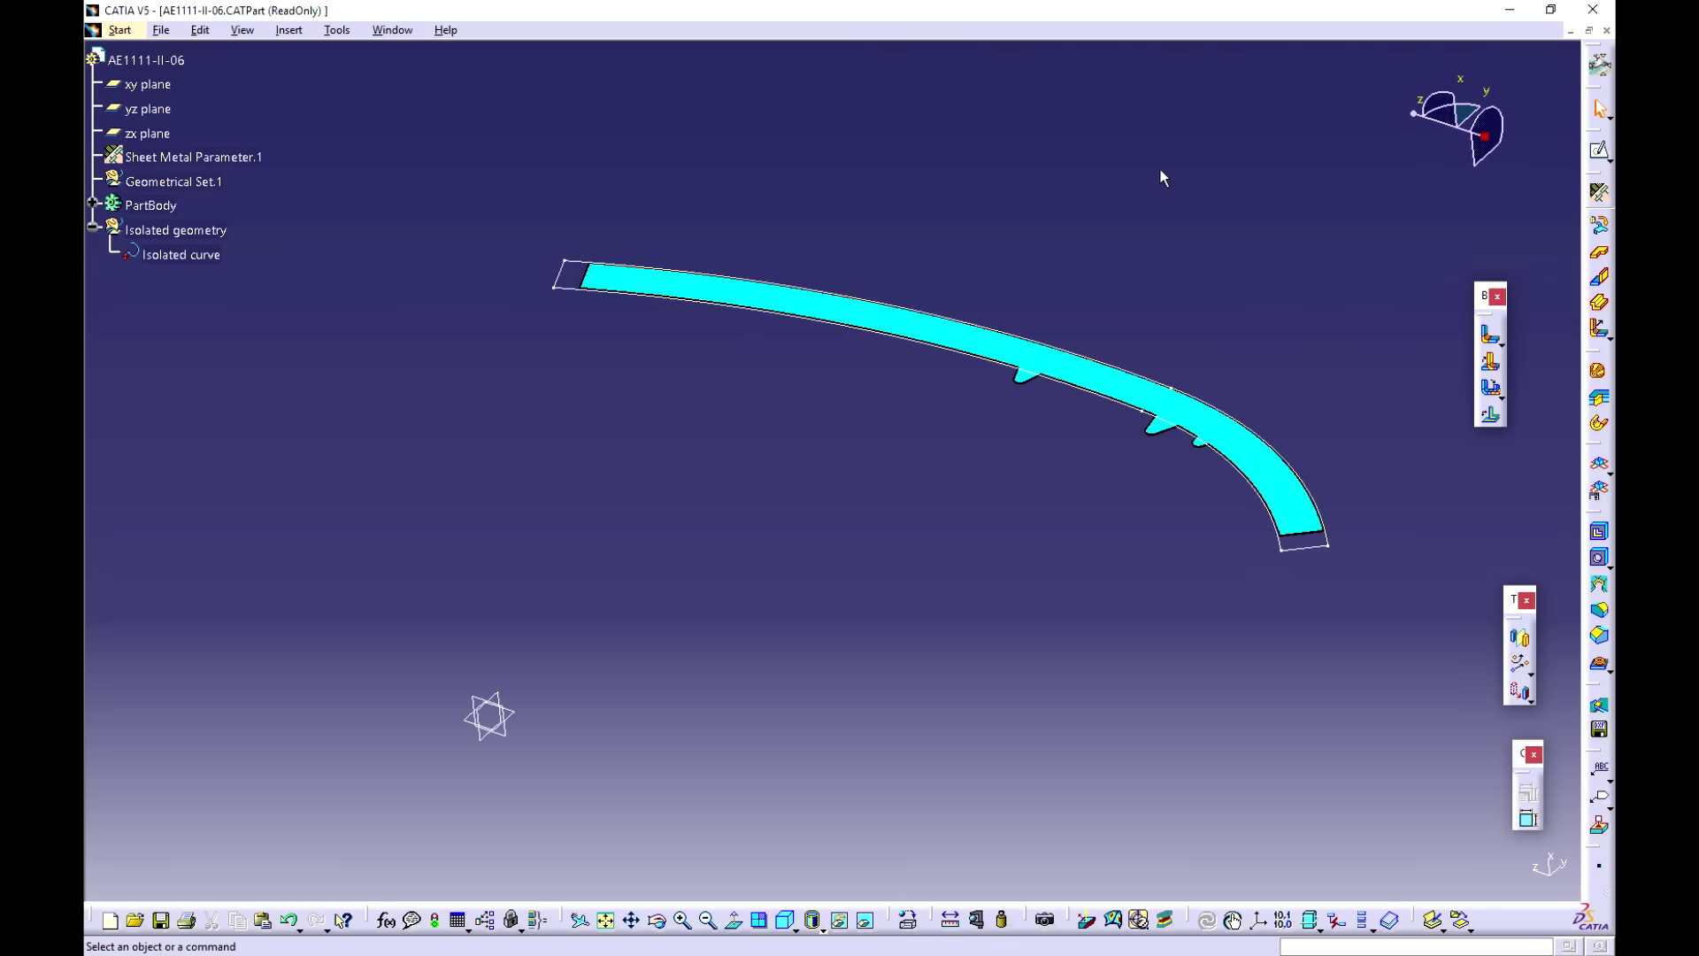
middle_click_drag(442, 744, 798, 487)
middle_click_drag(314, 684, 780, 599)
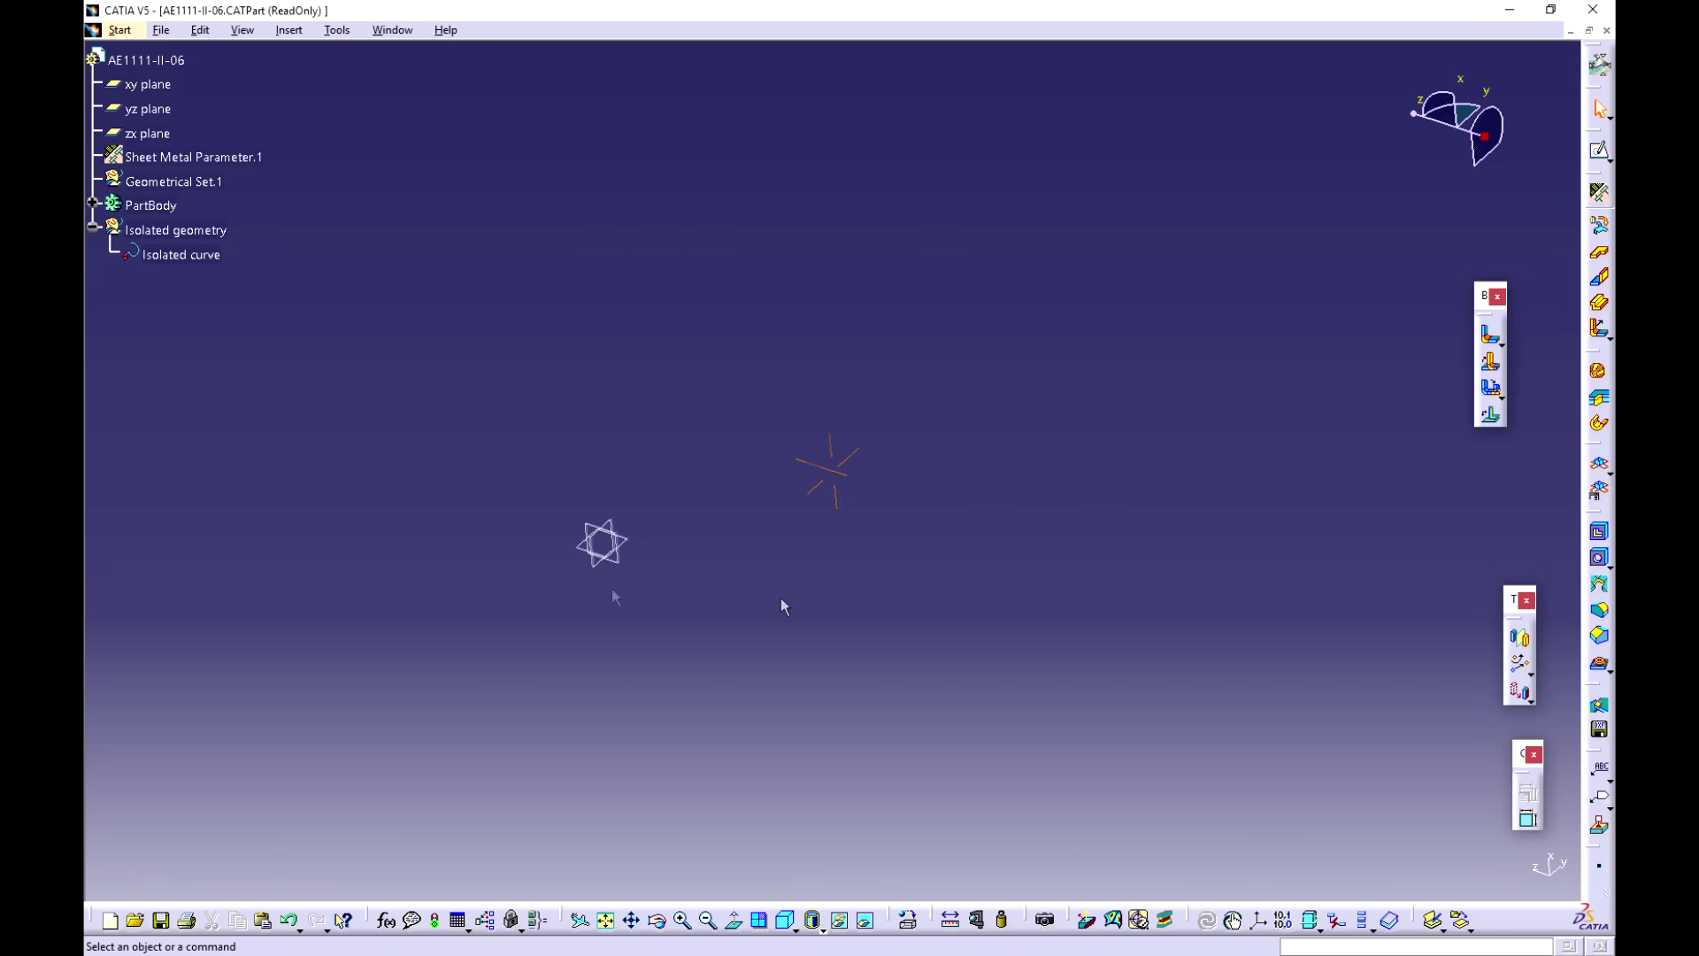
middle_click_drag(1028, 292, 796, 637)
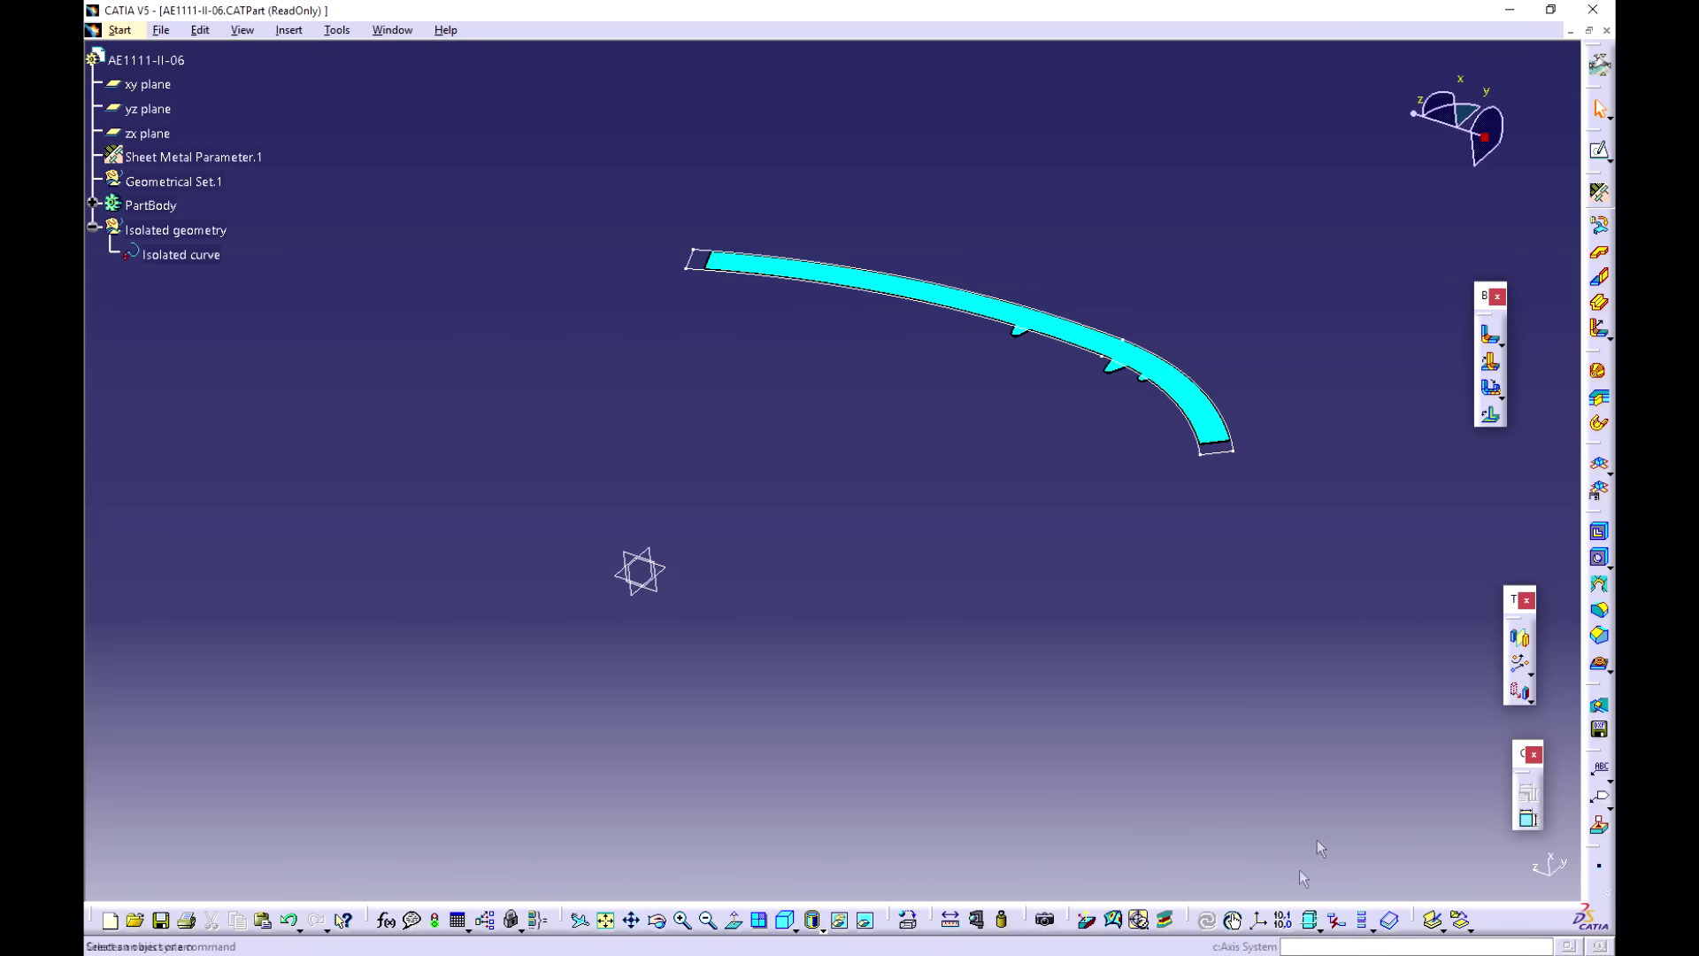
Step: Create a standard axis system with default settings and hide the xy, yz and zx planes
left_click(1263, 922)
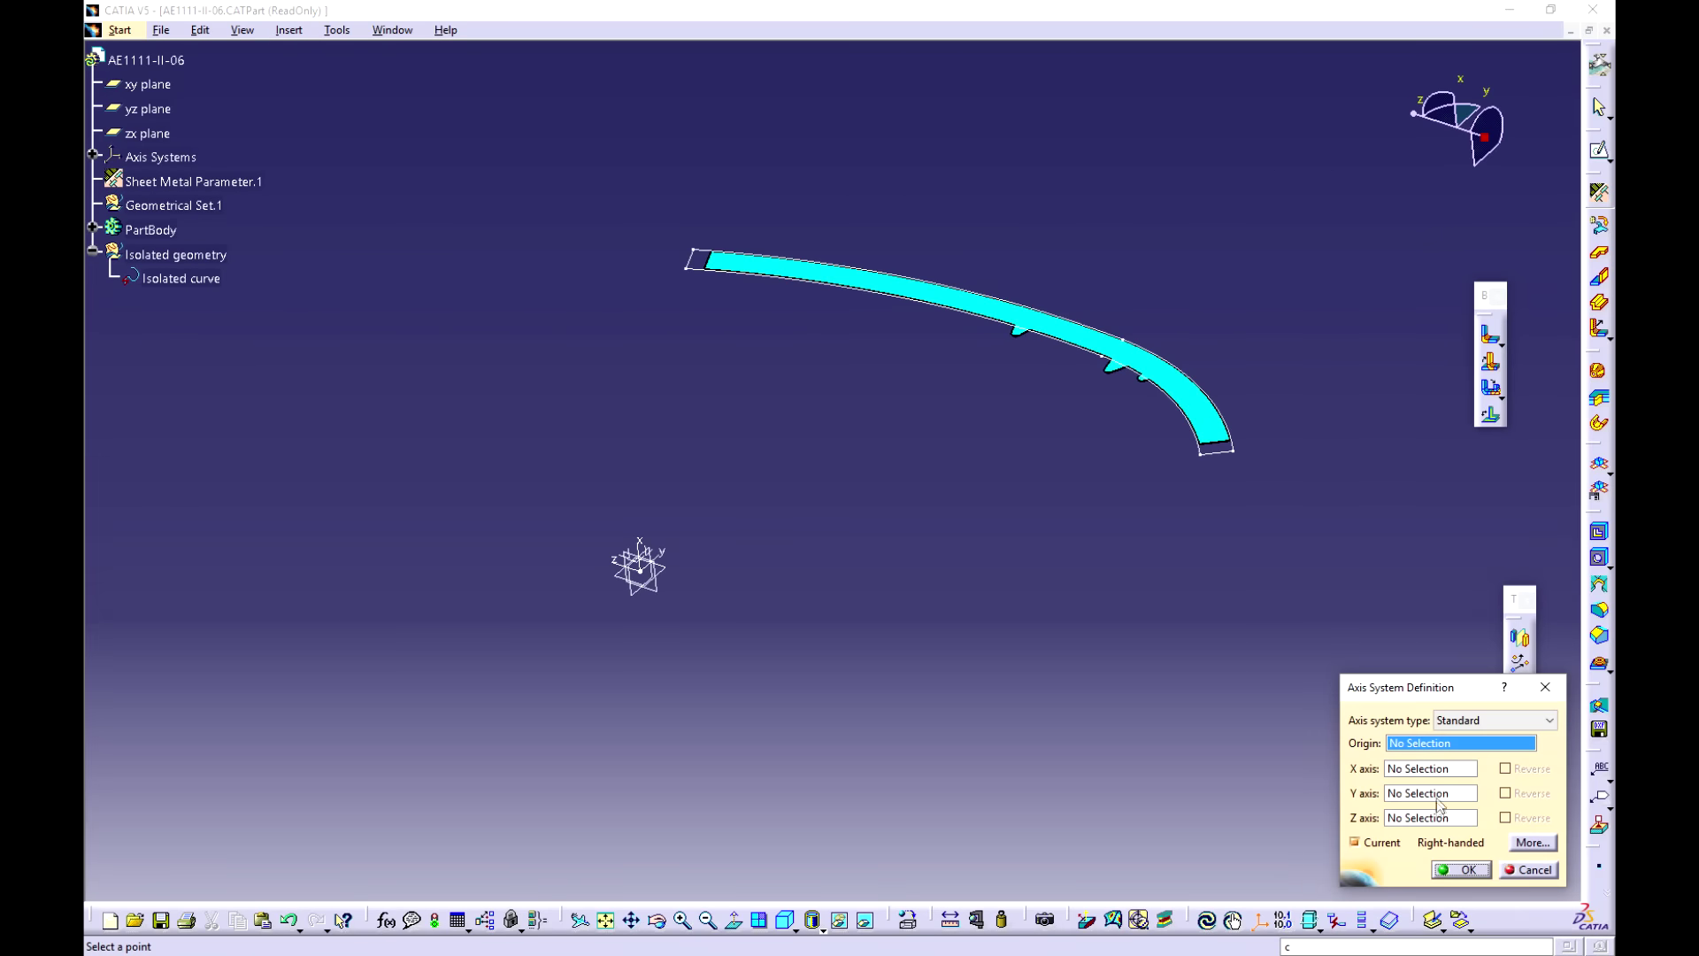
left_click(1464, 871)
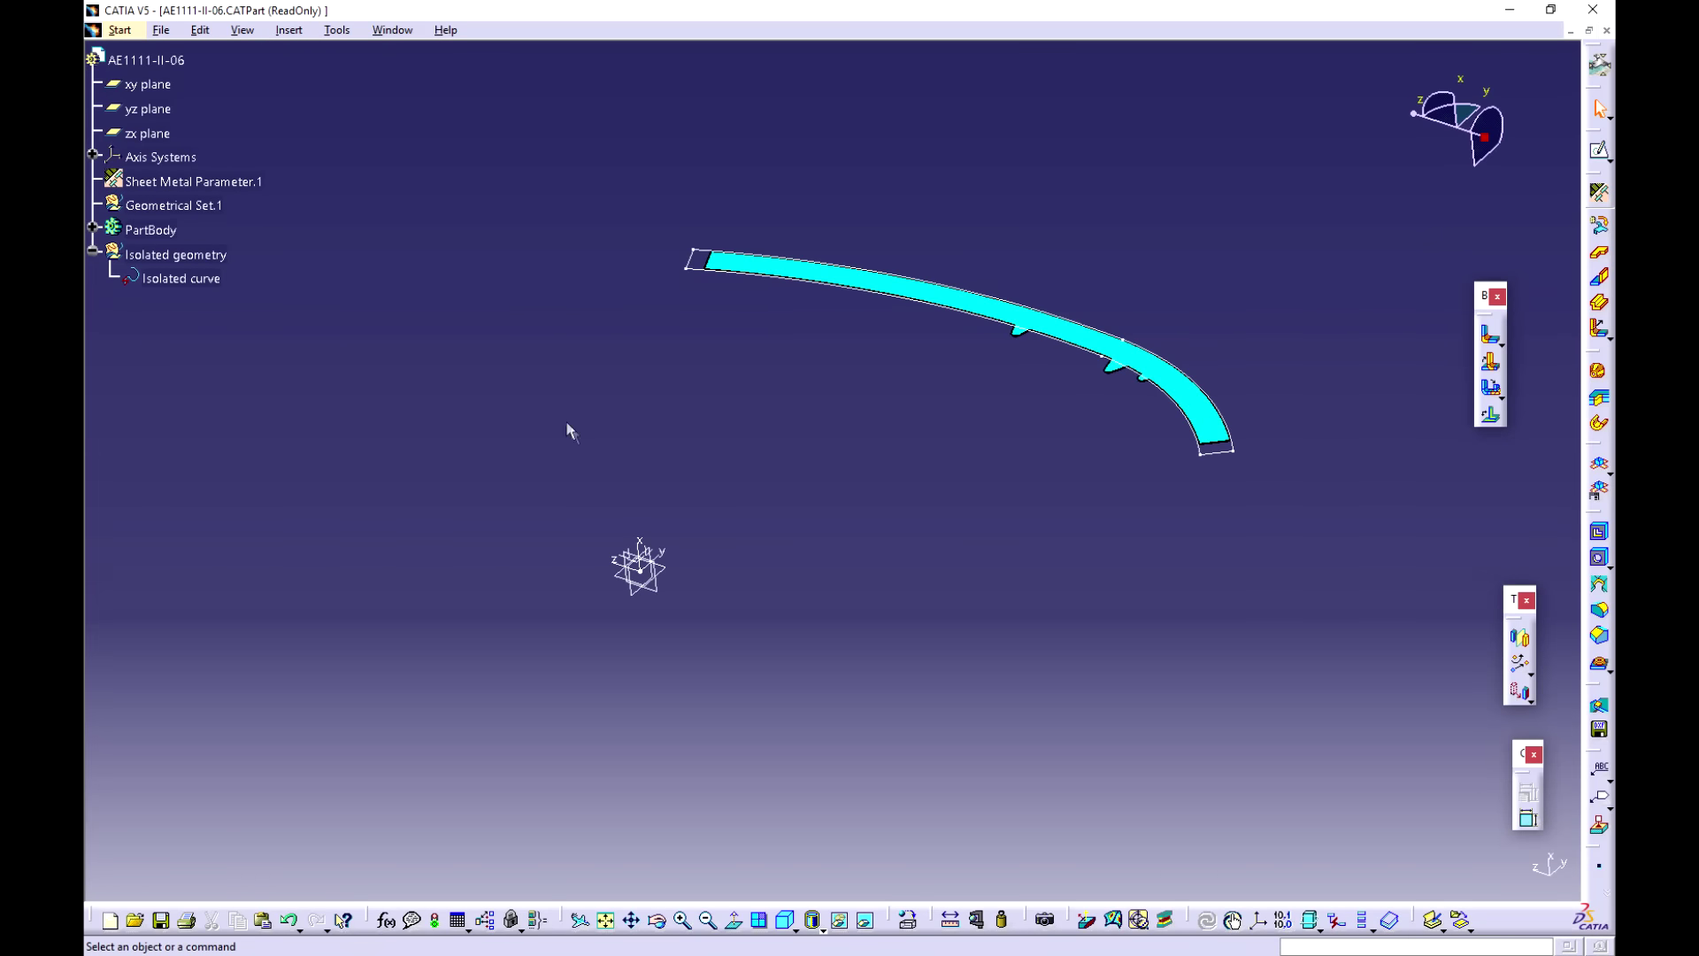
left_click(162, 134)
left_click(157, 86, "shift")
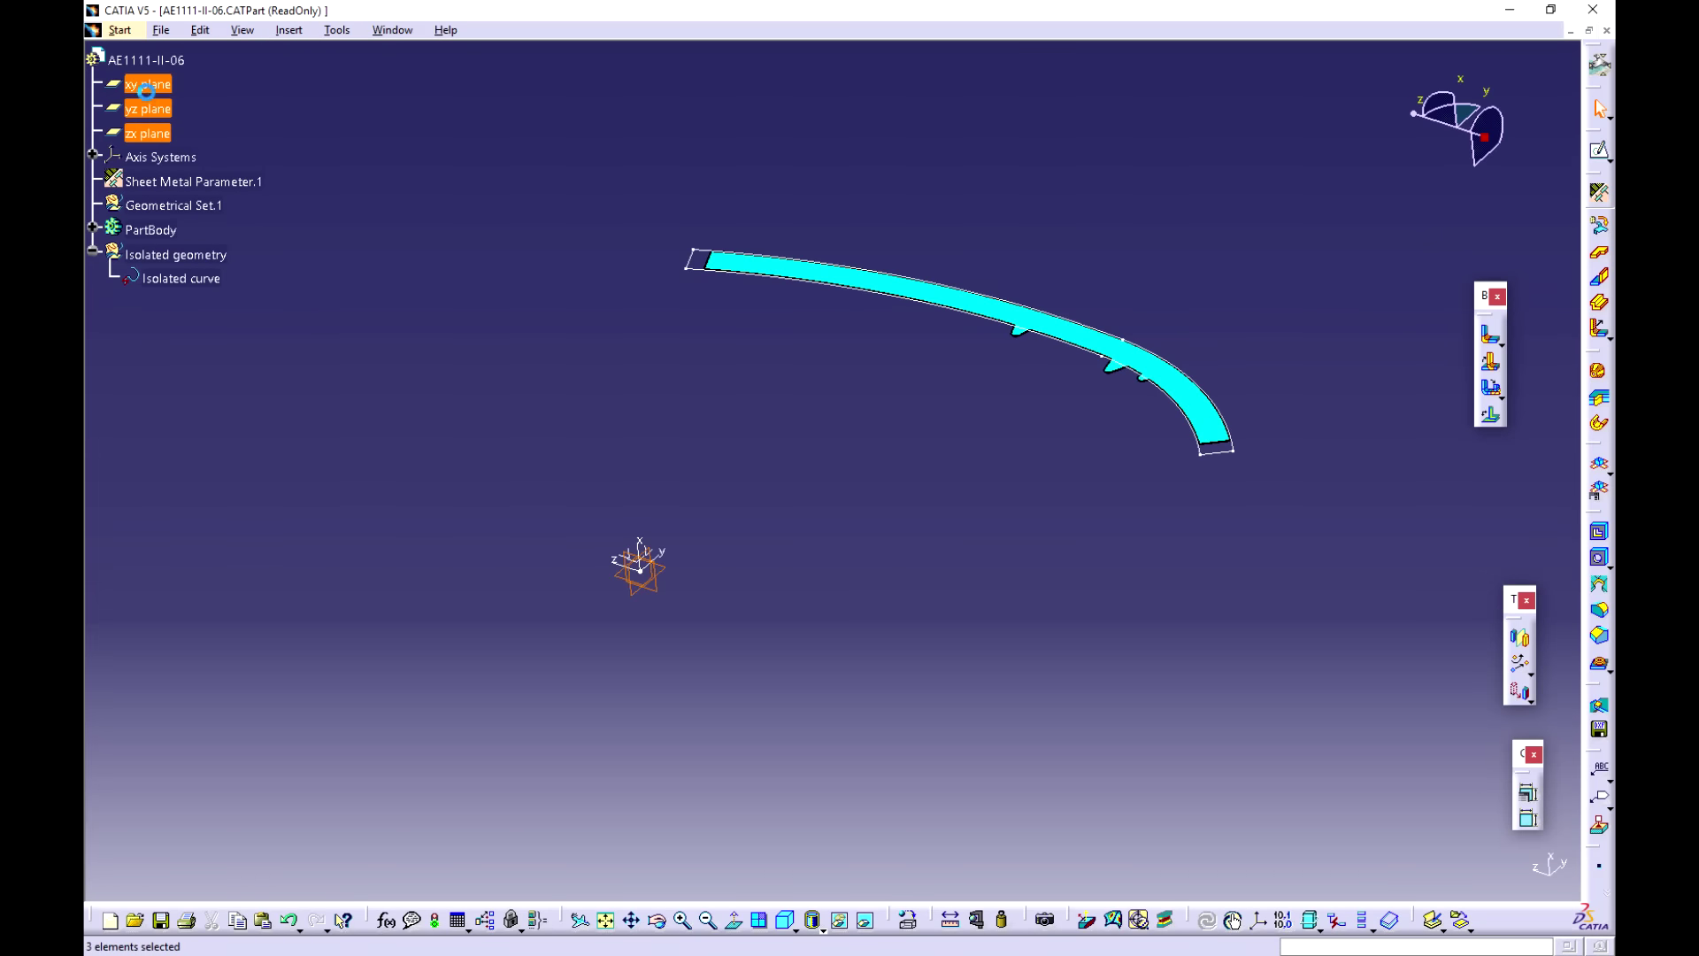
right_click(146, 88)
left_click(273, 69)
right_click(155, 83)
left_click(277, 143)
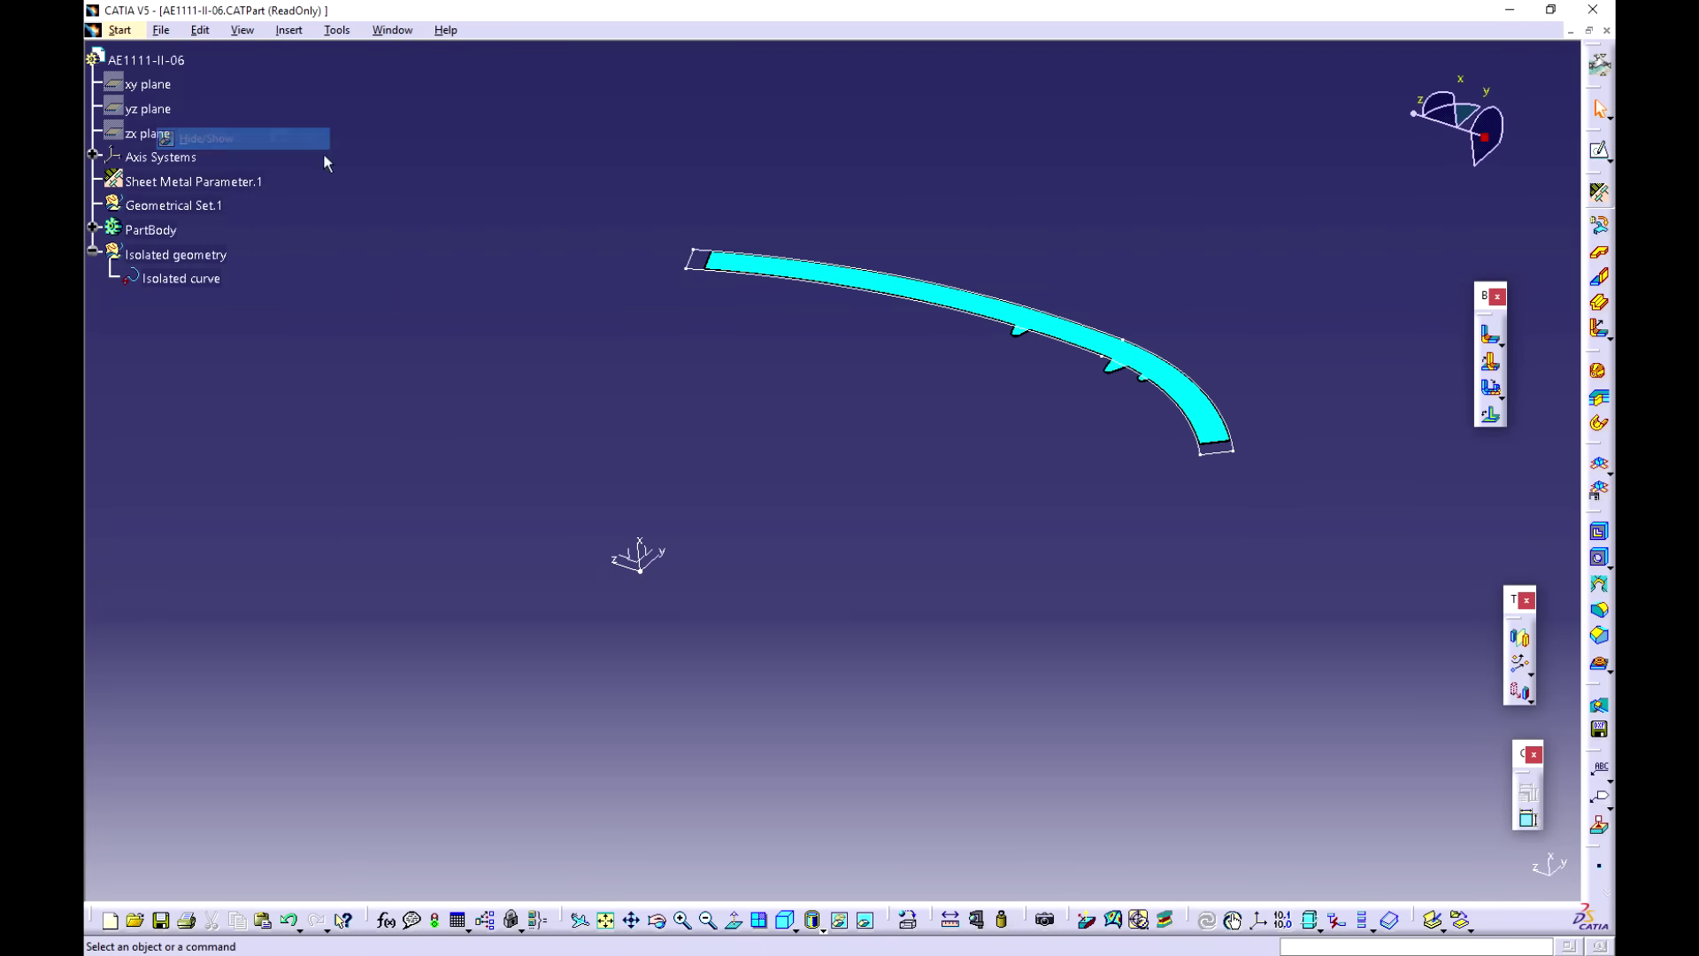
Step: Start a sketch on the yz plane and place a point beyond the rib's outer edge, about 2054 mm horizontally and 404 mm below the origin
middle_click_drag(915, 511, 1012, 618)
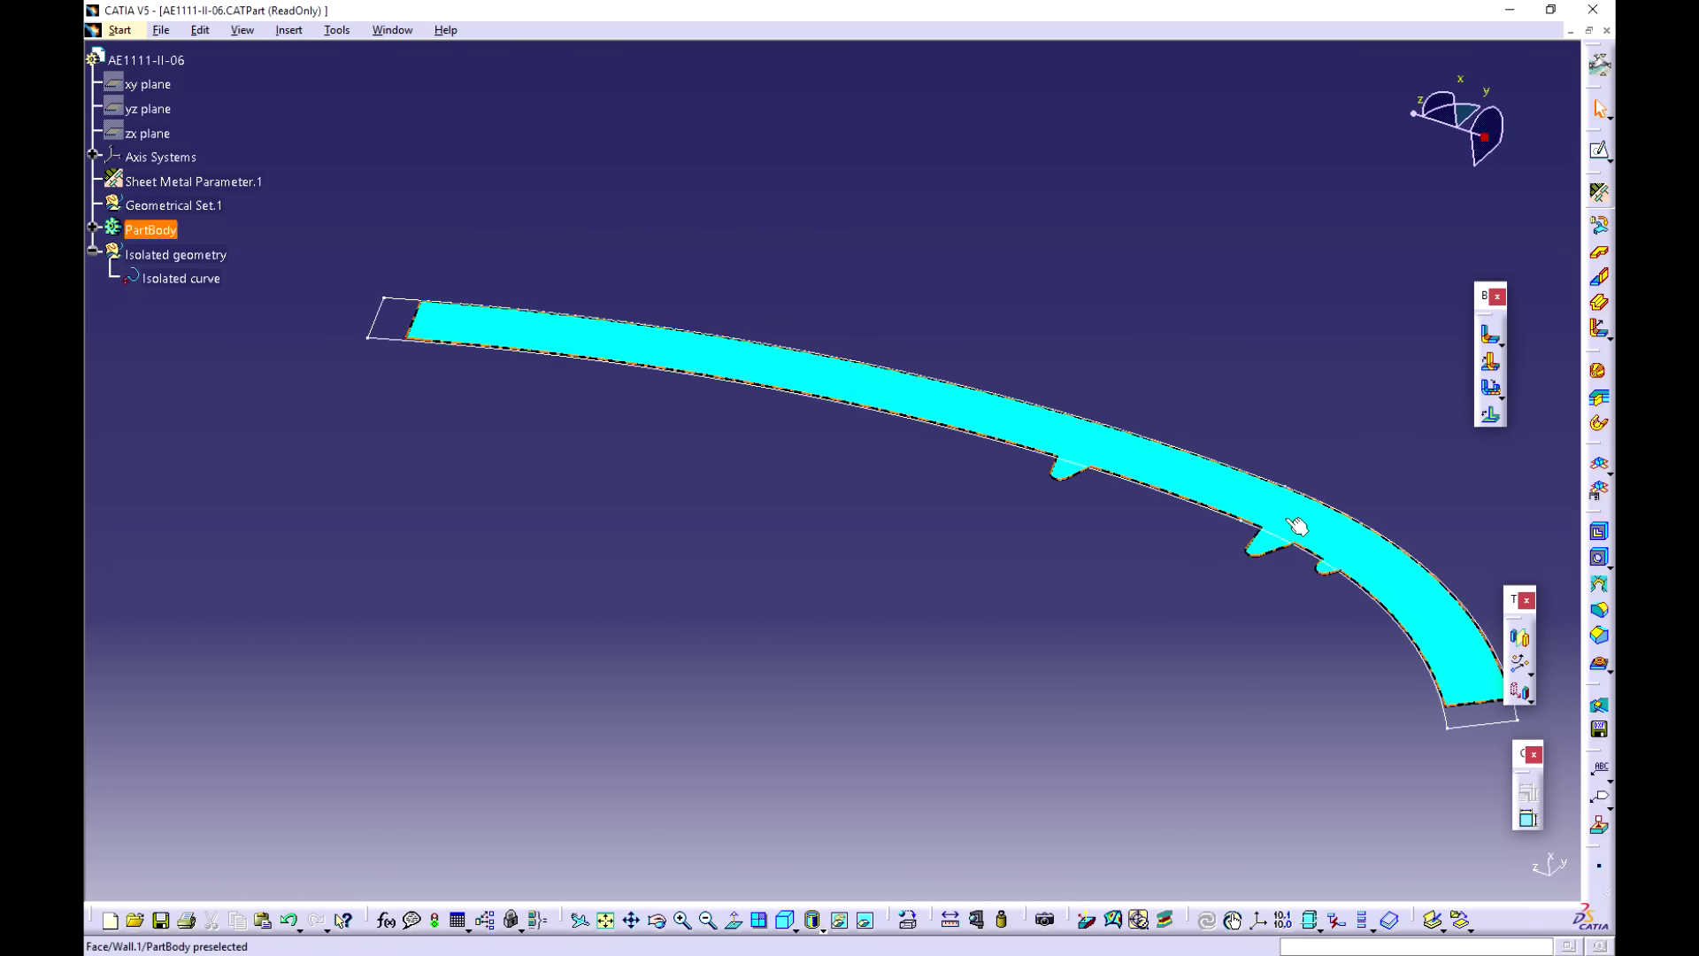
left_click(147, 108)
left_click(1599, 150)
mouse_move(787, 566)
middle_mouse_down()
mouse_move(797, 699)
mouse_move(841, 569)
mouse_move(834, 538)
mouse_move(842, 605)
middle_mouse_up()
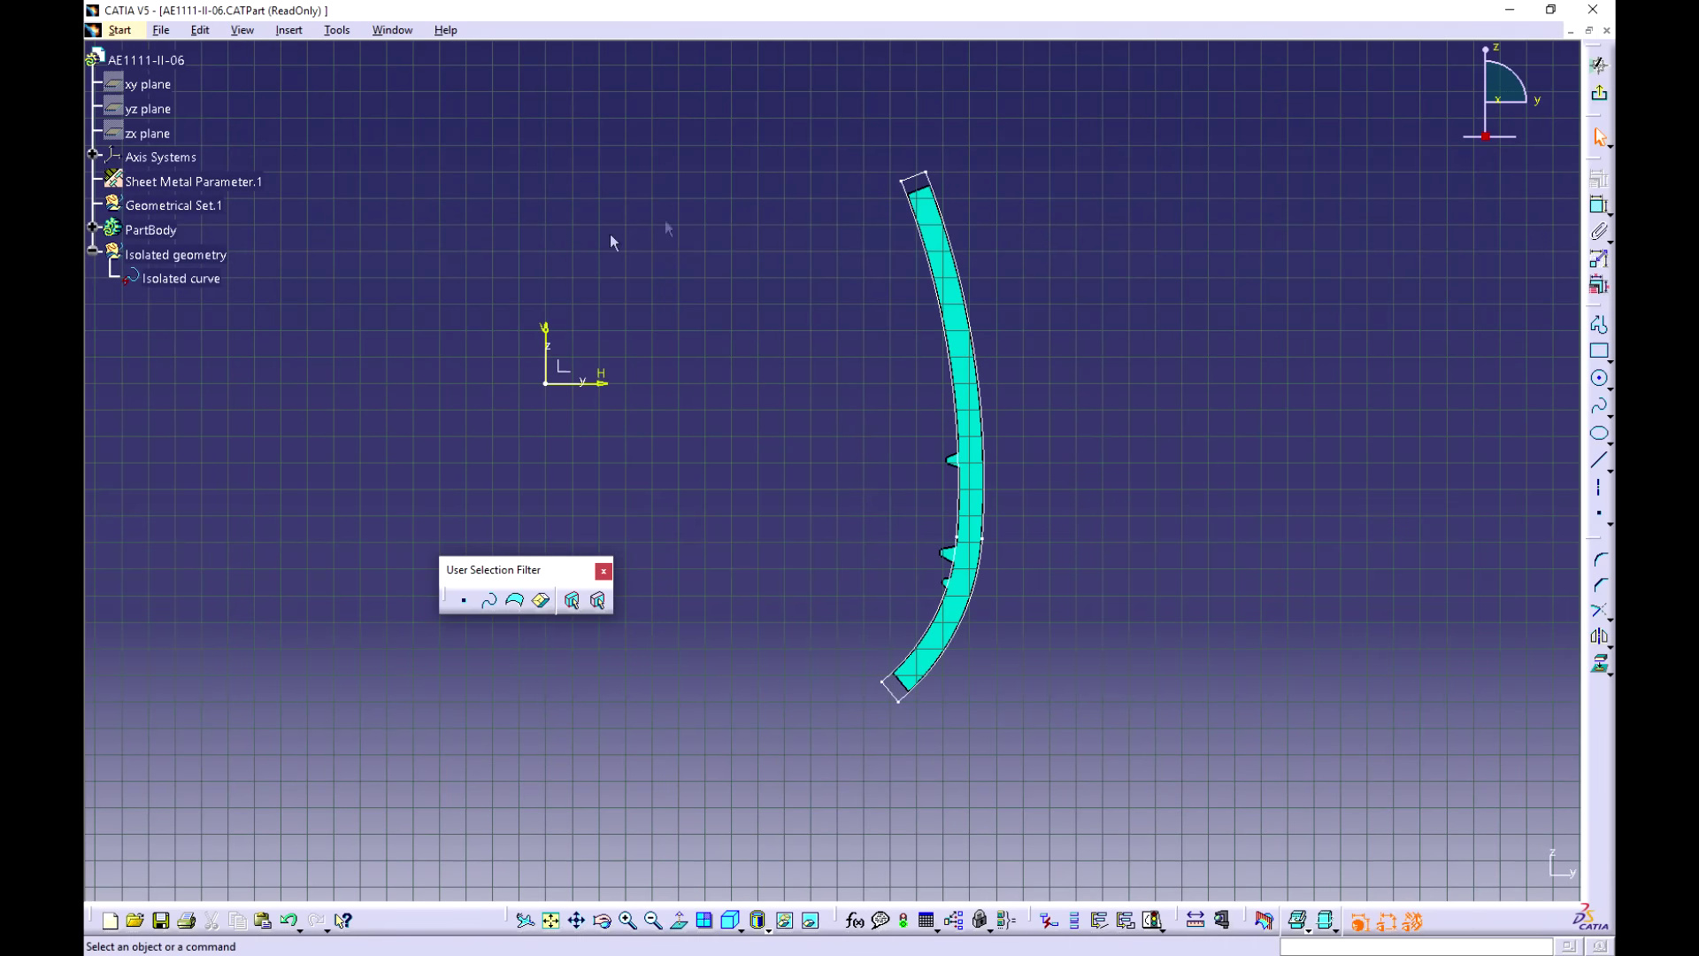
left_click(1599, 513)
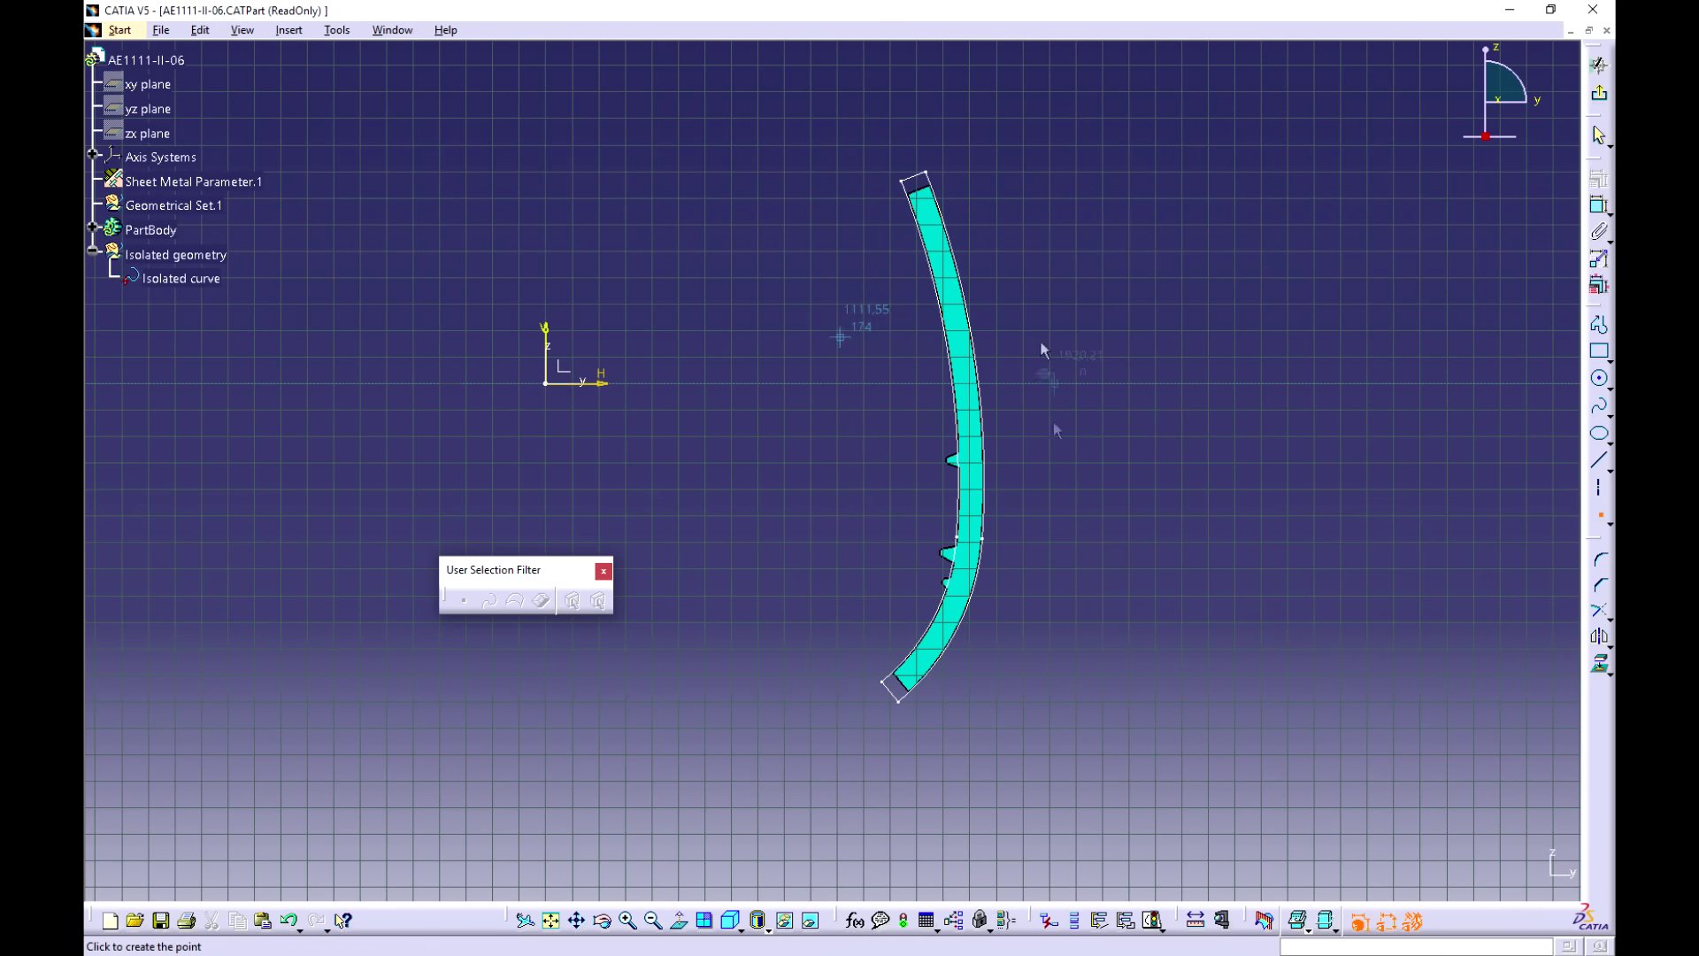
left_click(1089, 490)
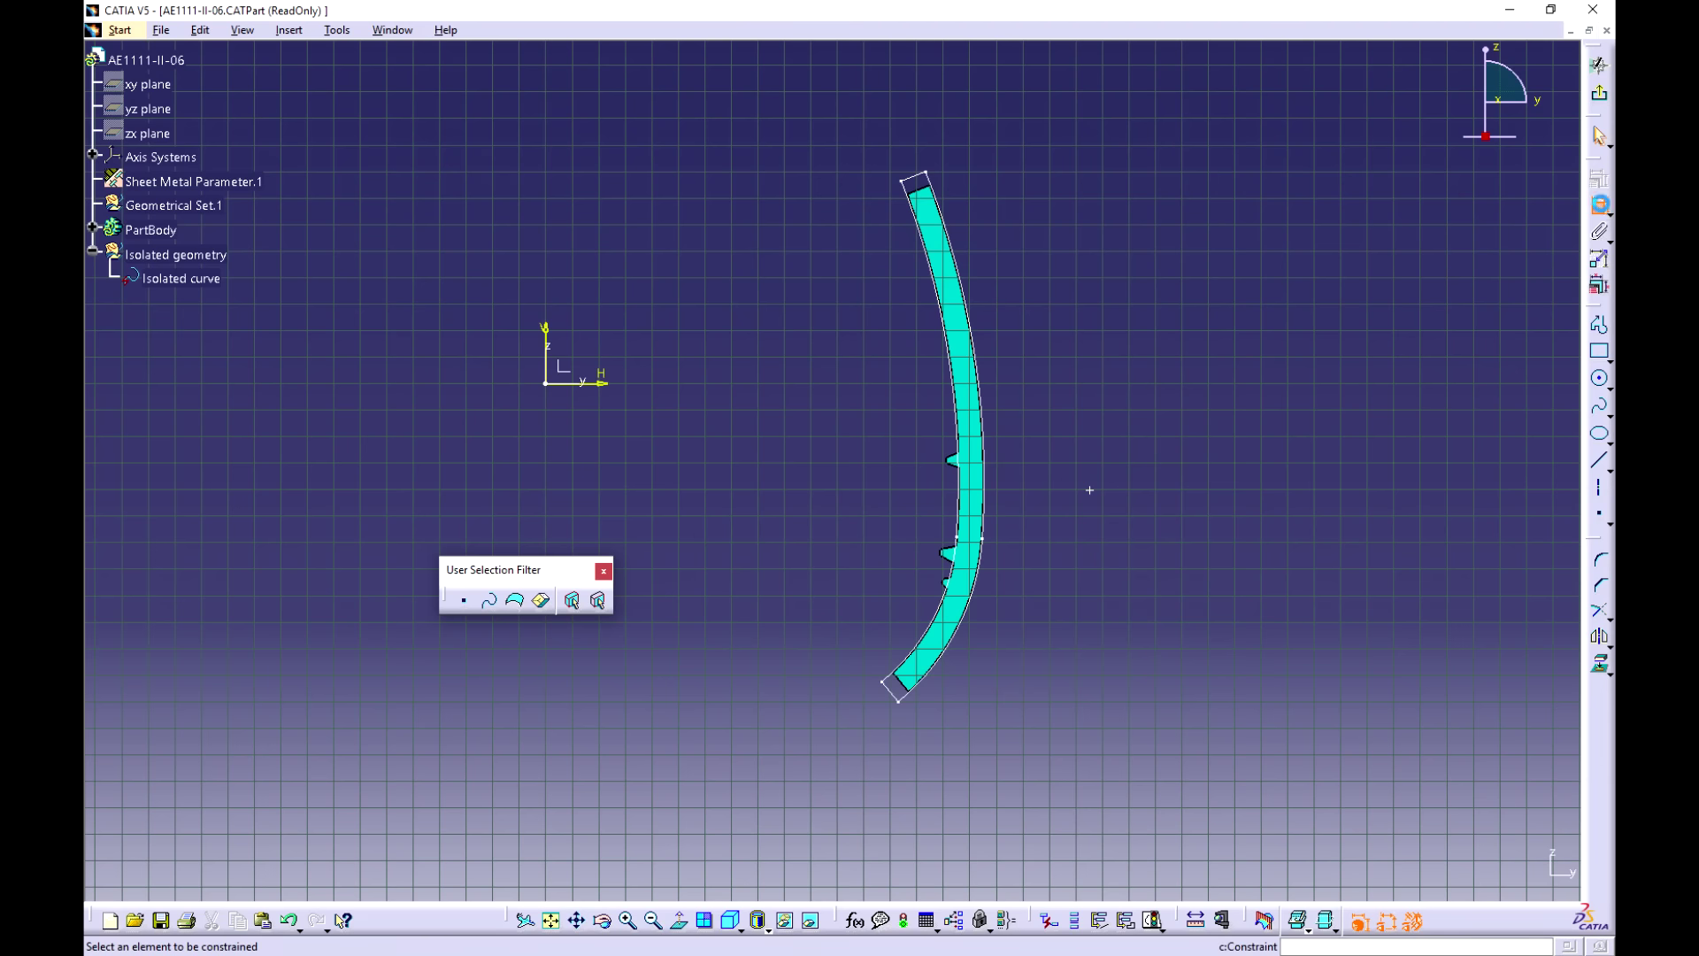
Step: Dimension the point's horizontal distance from the vertical axis and its vertical distance from the horizontal axis
left_click(1091, 490)
left_click(546, 341)
left_click(823, 132)
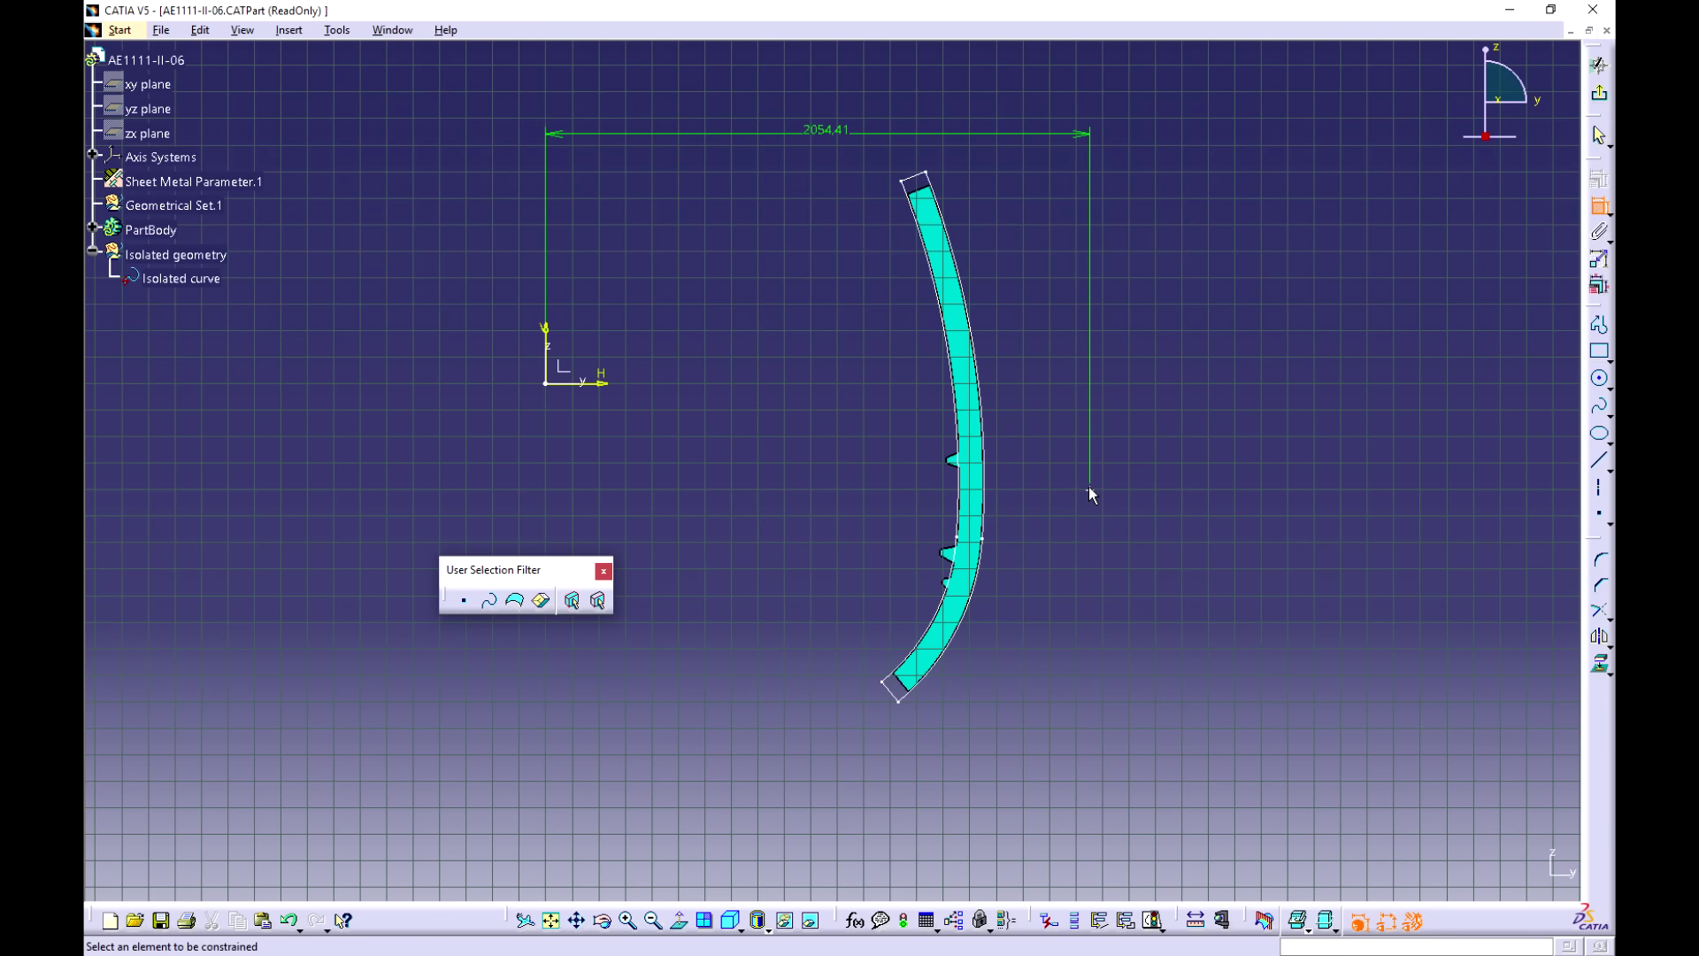
left_click(1090, 491)
left_click(610, 382)
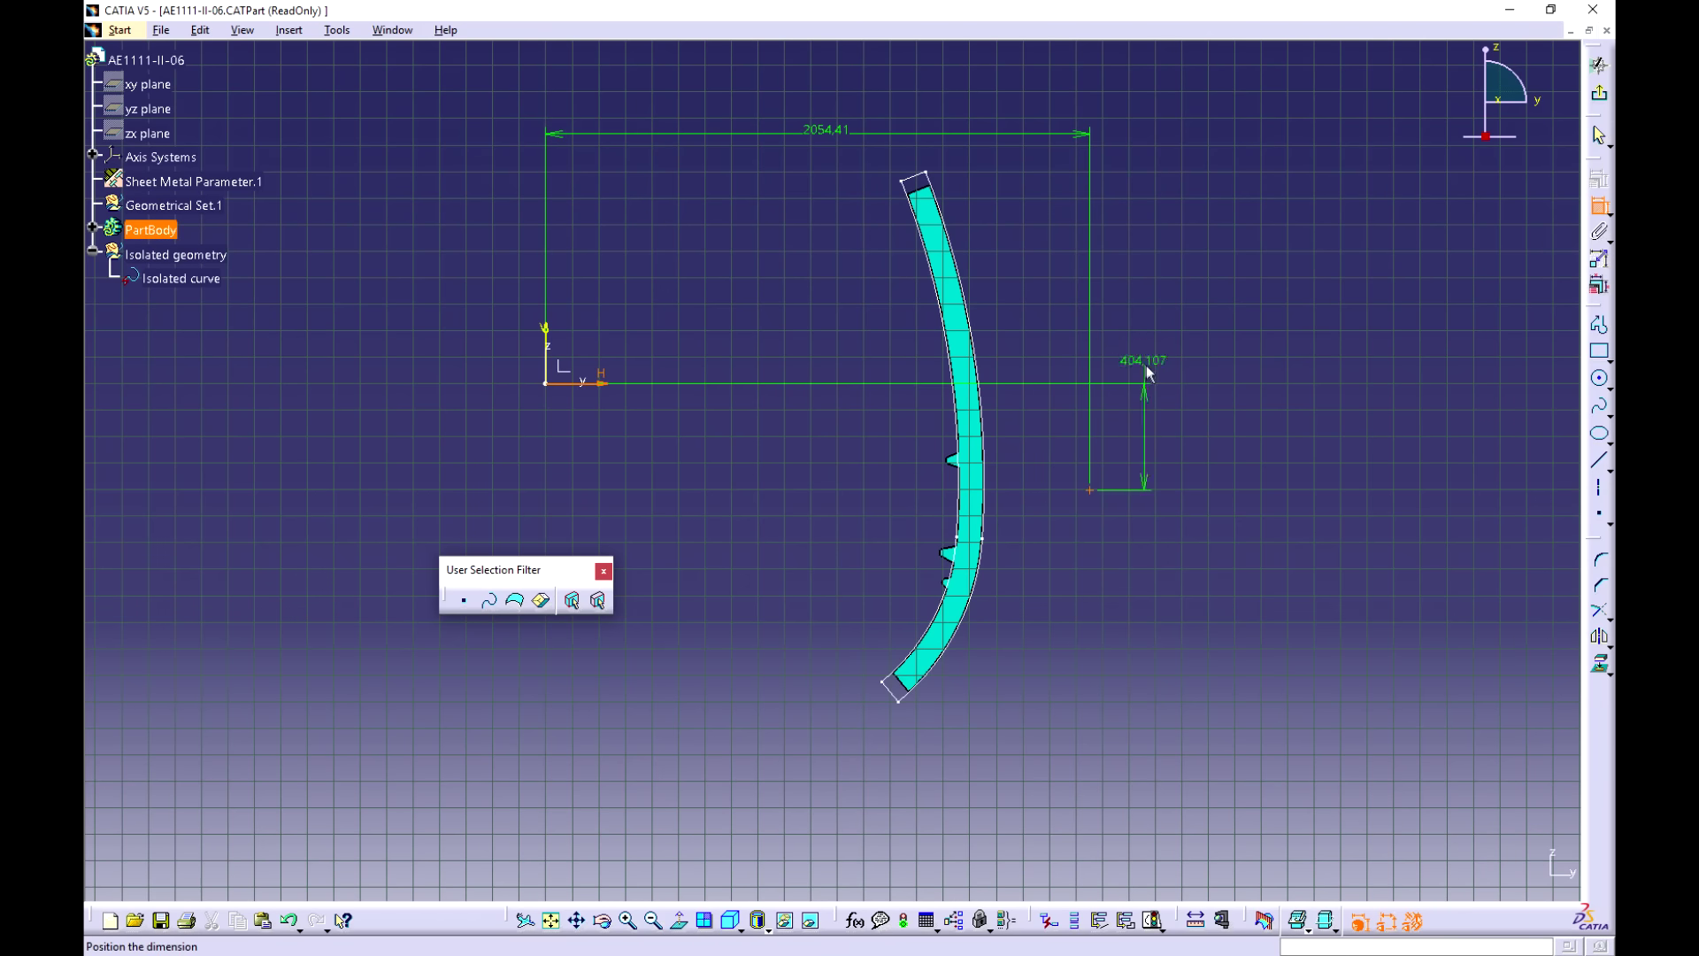
left_click(1266, 291)
key("Escape")
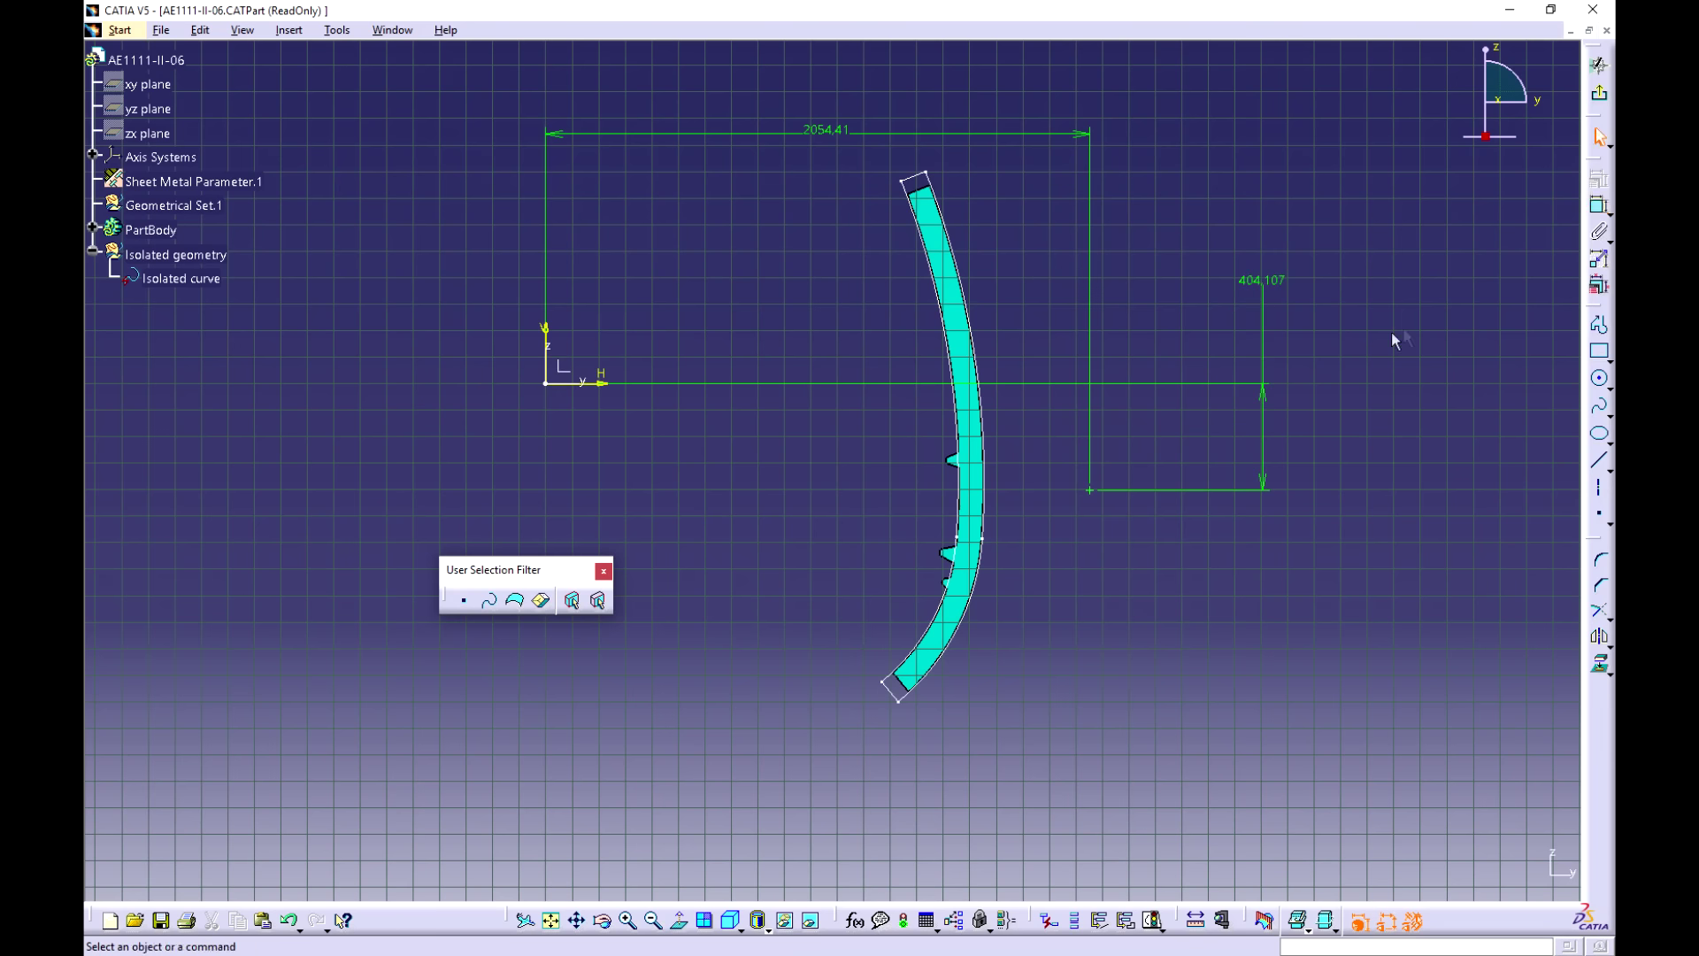
Step: Set the point's horizontal offset to 1510 mm and its vertical offset to 750 mm, and exit the sketch
double_click(826, 132)
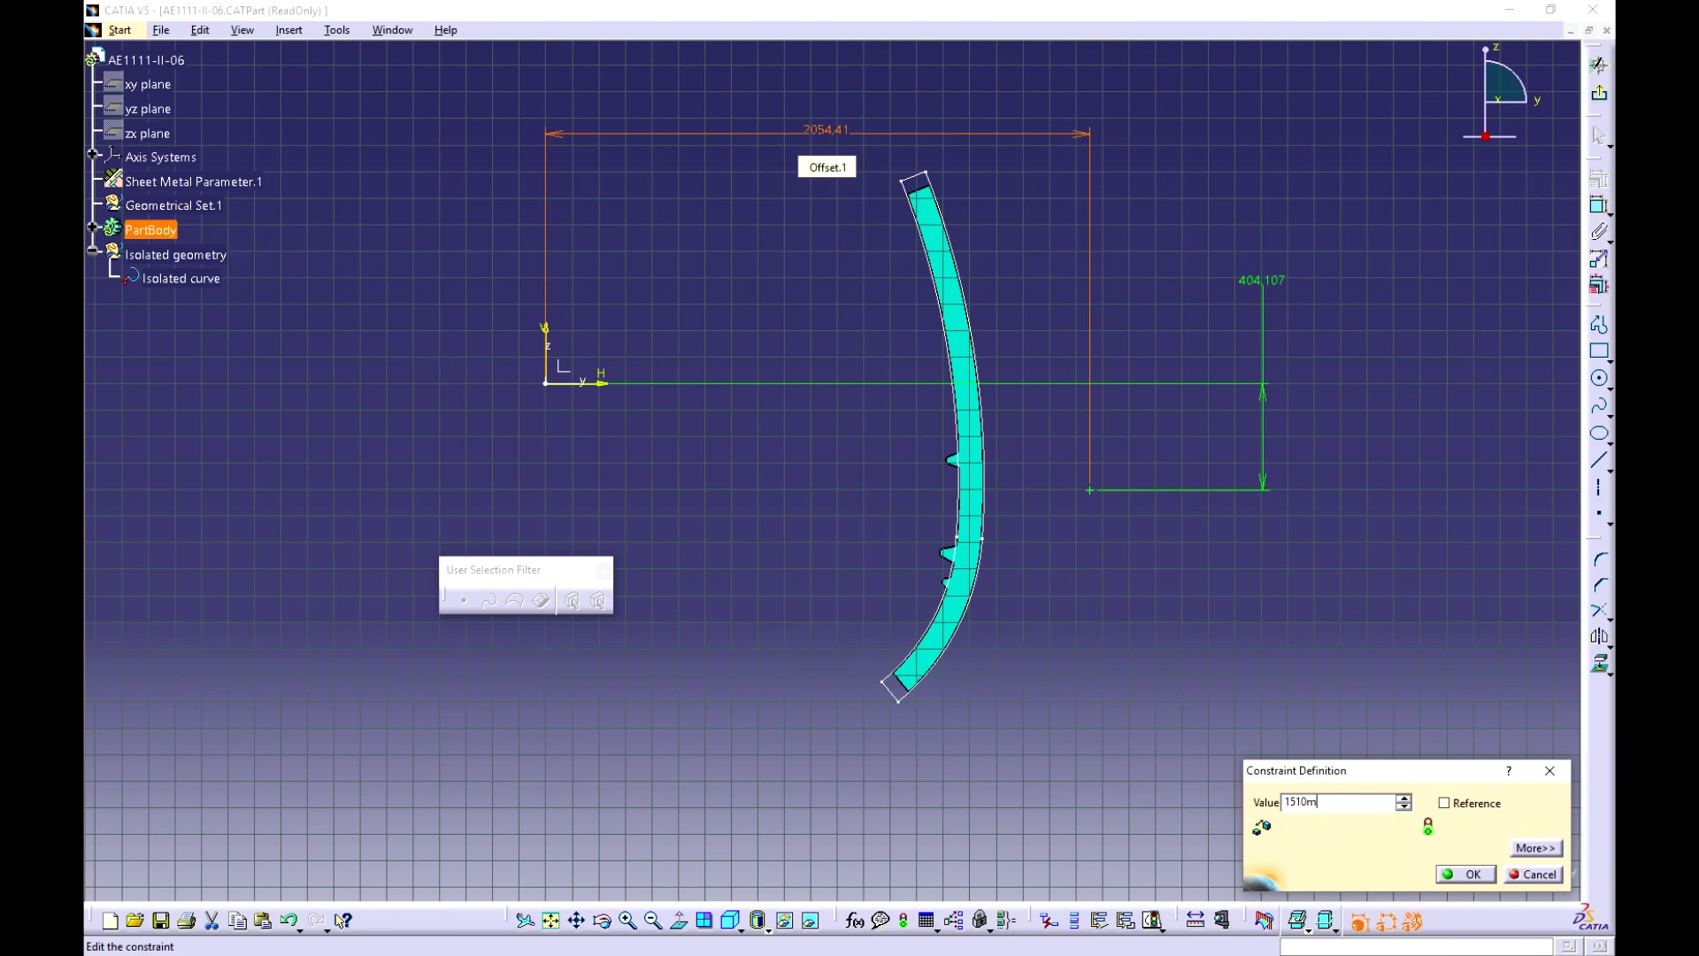
key("Return")
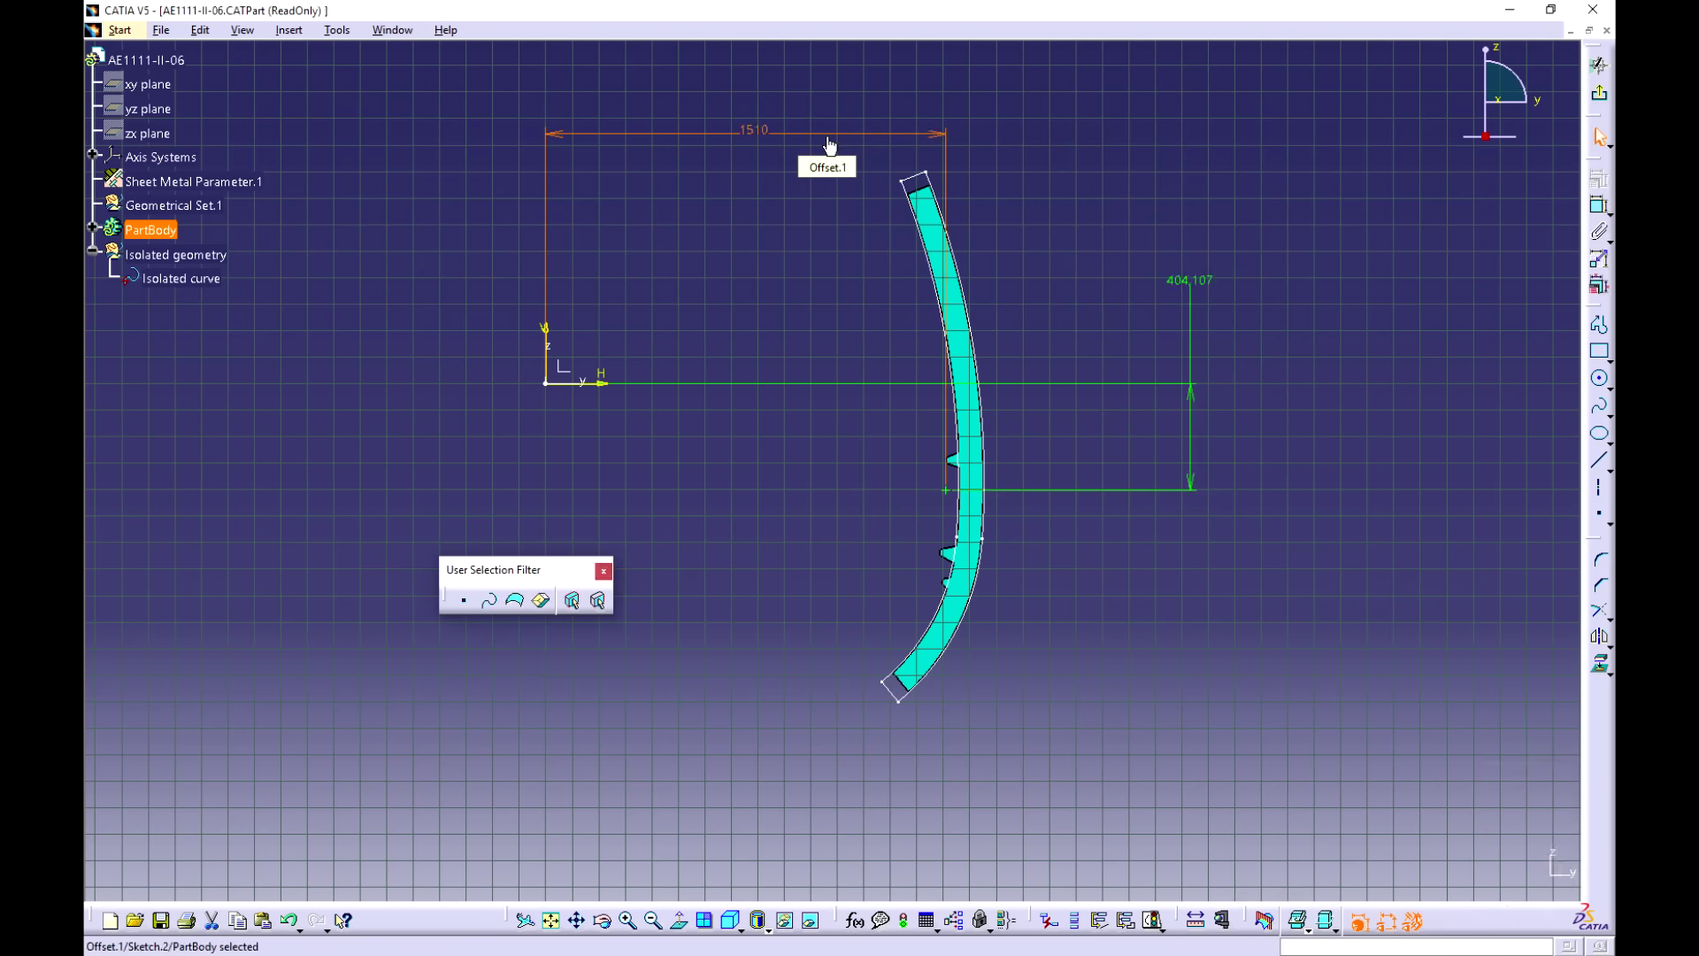
left_click(1190, 280)
double_click(1189, 280)
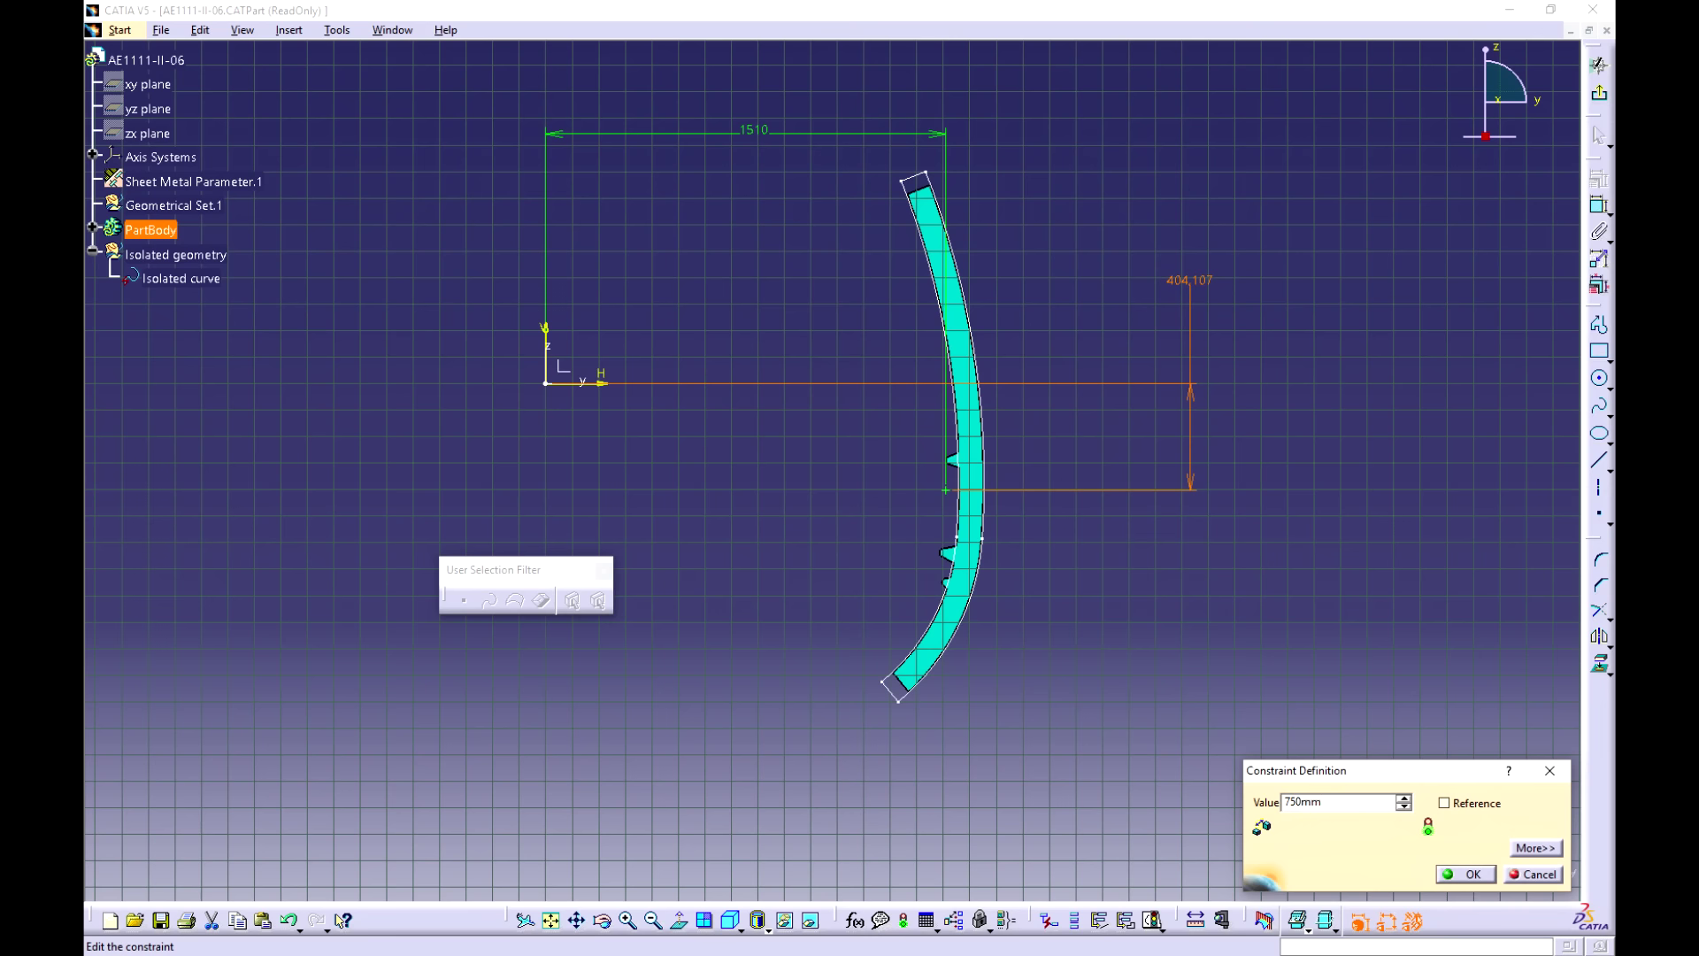
left_click(1258, 92)
middle_click_drag(1186, 662, 1086, 482)
middle_click_drag(1086, 482, 594, 132)
middle_click_drag(758, 493, 752, 354)
middle_click_drag(752, 354, 1147, 602)
left_click(797, 461)
middle_click_drag(588, 330, 584, 778)
left_click(1599, 65)
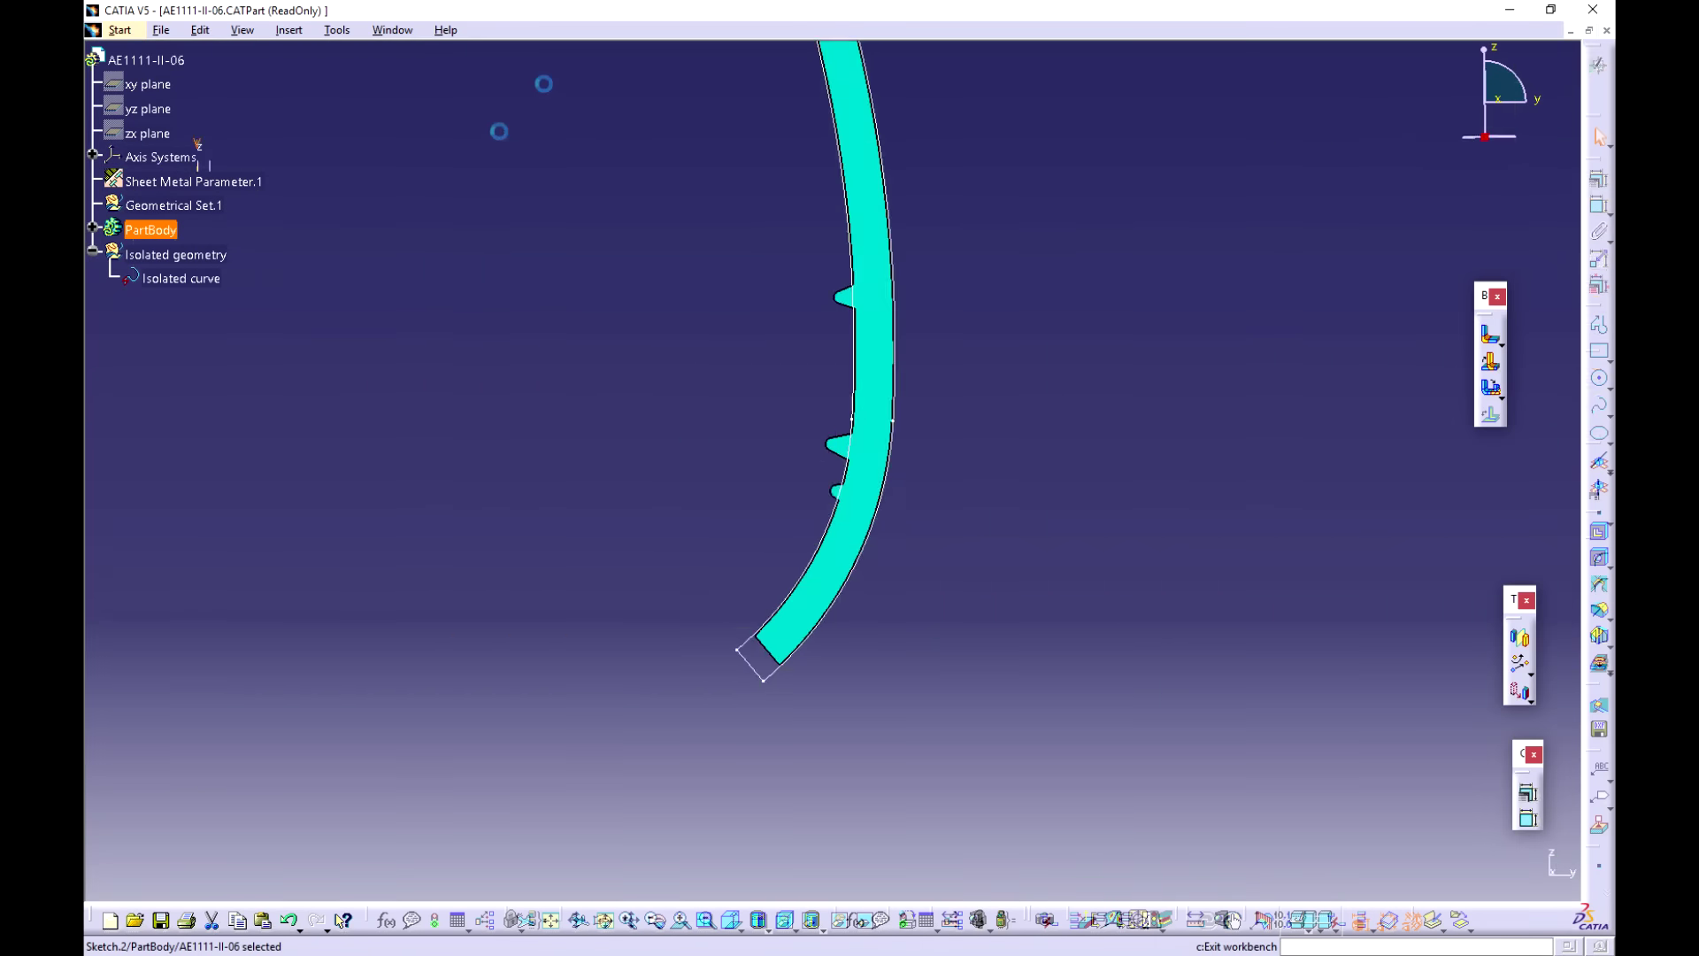
Step: Start a new sketch on the yz plane and draw a slanted axis beside the rib from about (2600, -208) to (2118, -1509)
left_click(157, 109)
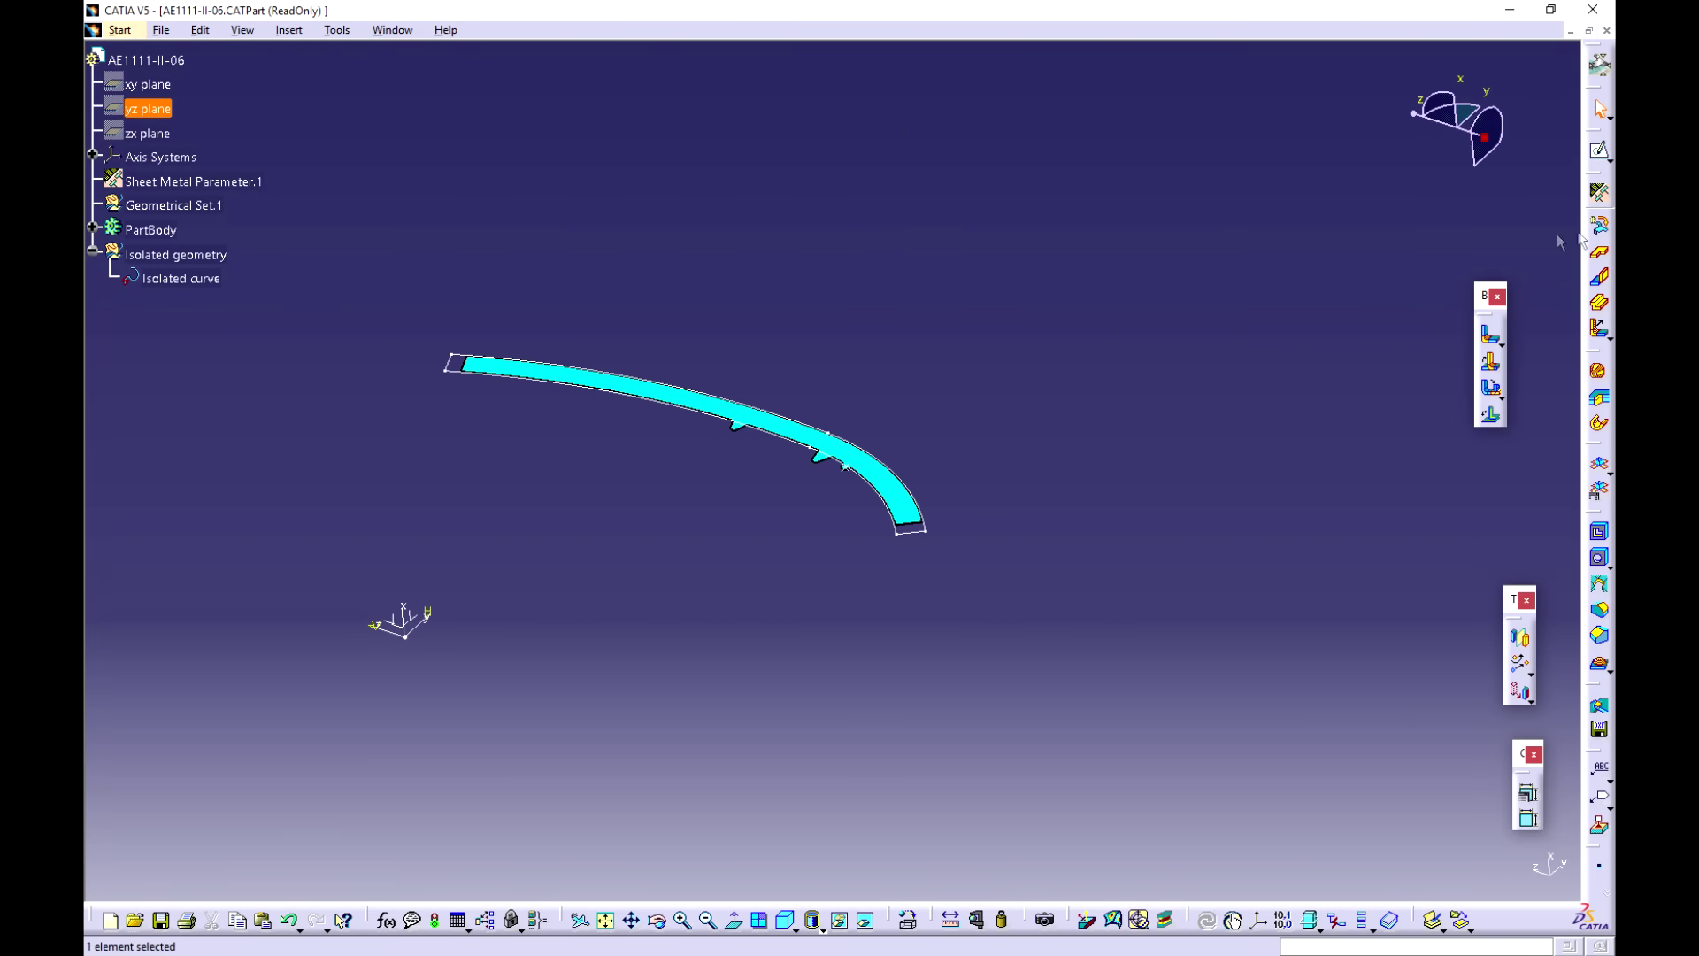
left_click(1597, 152)
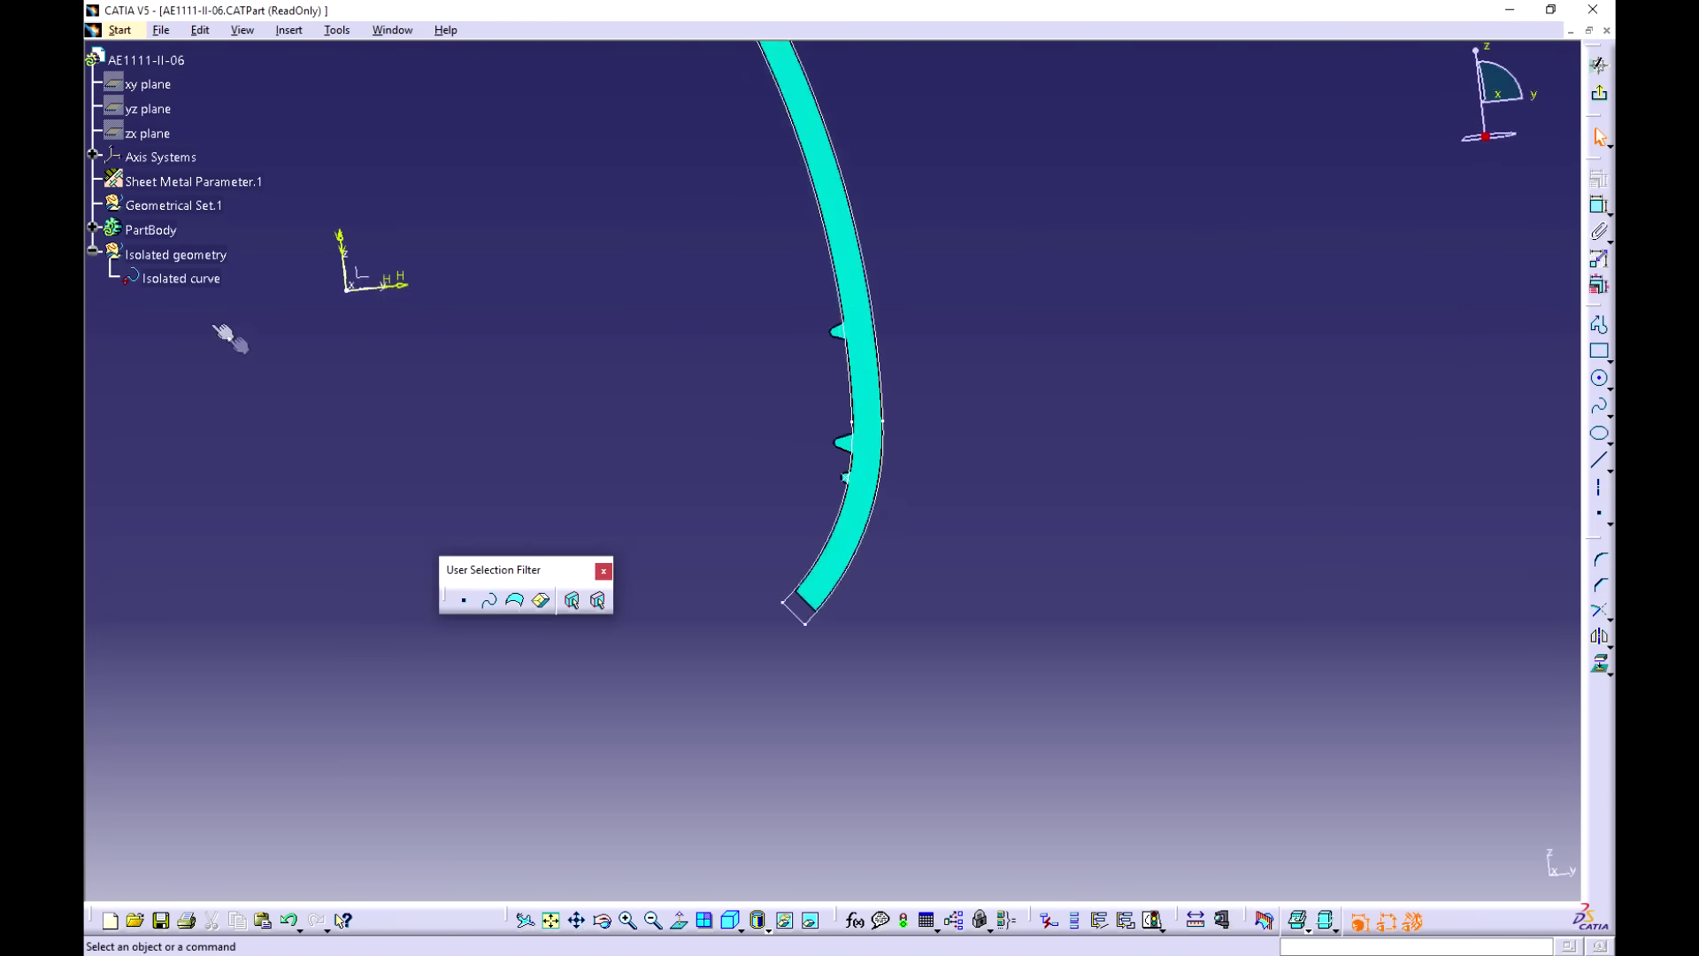
left_click(93, 229)
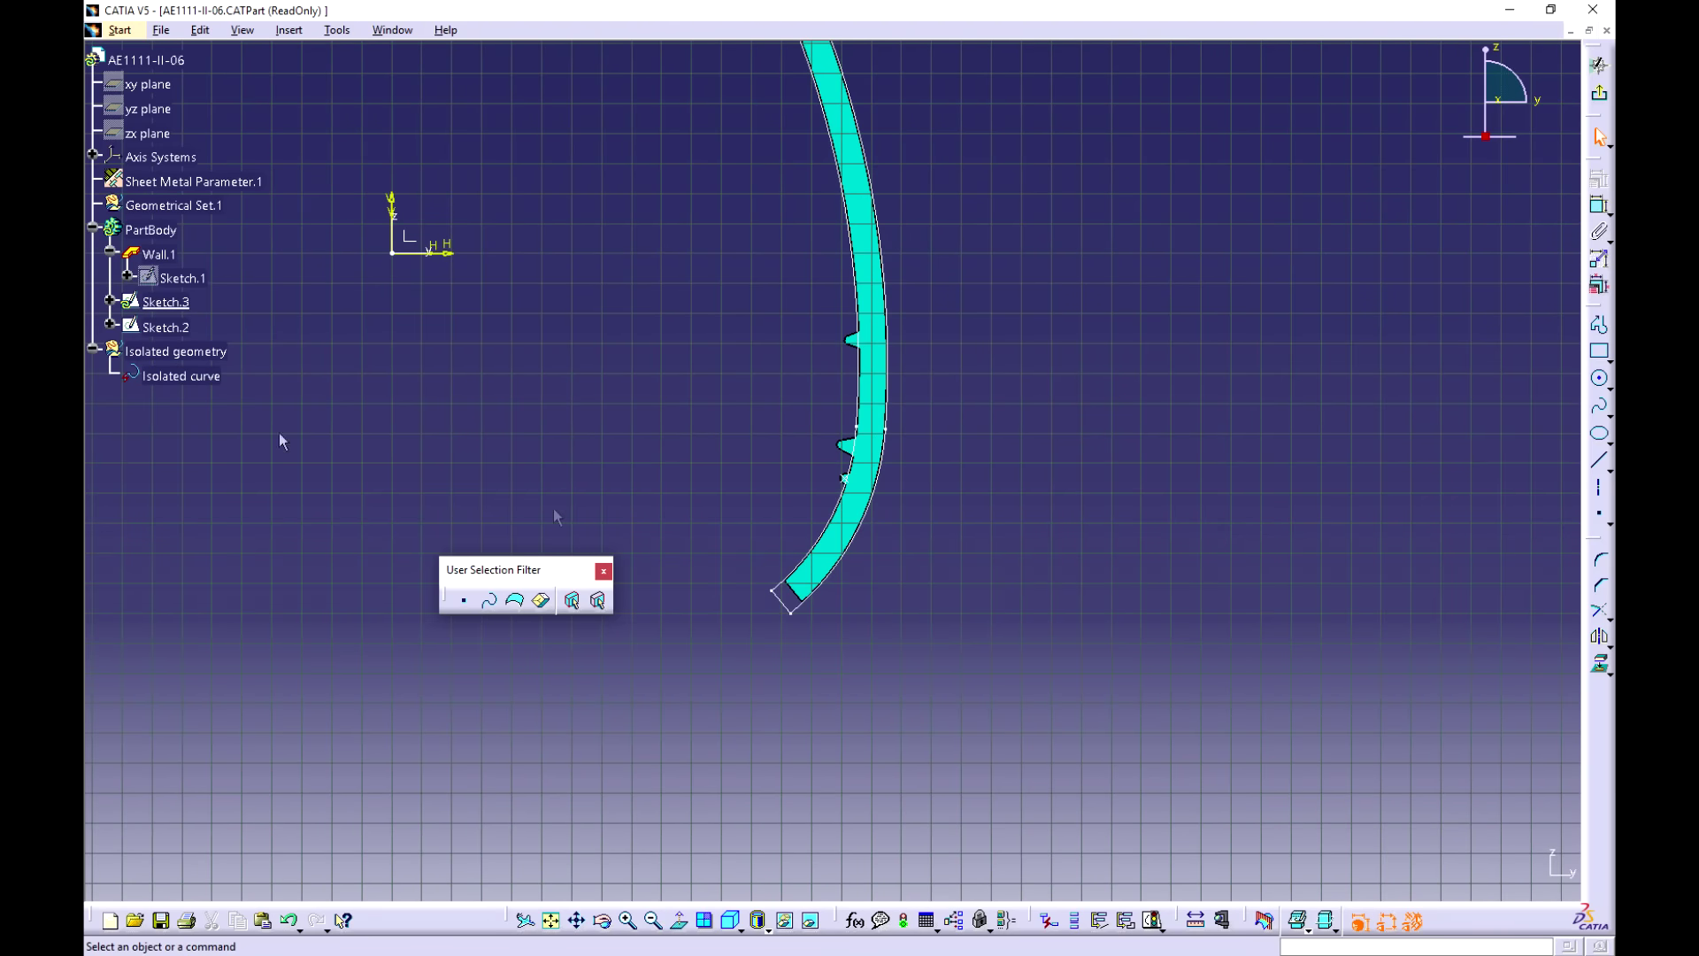
middle_click_drag(882, 630, 875, 469)
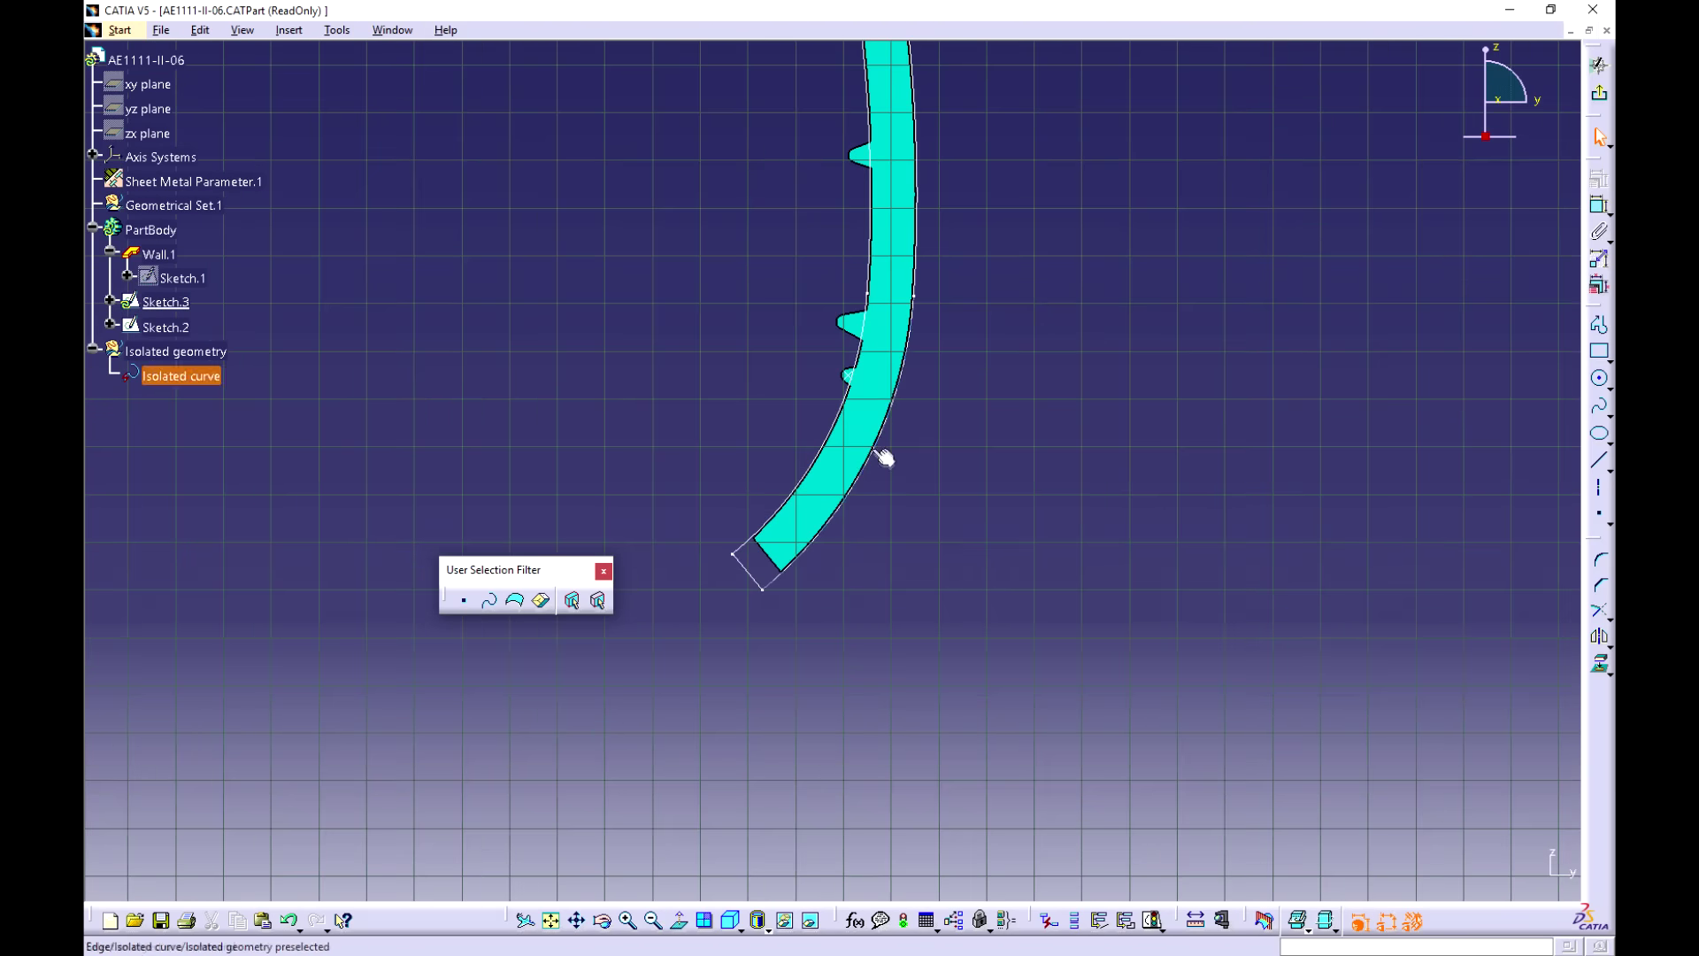
mouse_move(741, 212)
middle_mouse_down()
mouse_move(878, 453)
mouse_move(887, 567)
middle_mouse_up()
middle_click_drag(991, 481, 1044, 376)
middle_click_drag(1339, 403, 1340, 444)
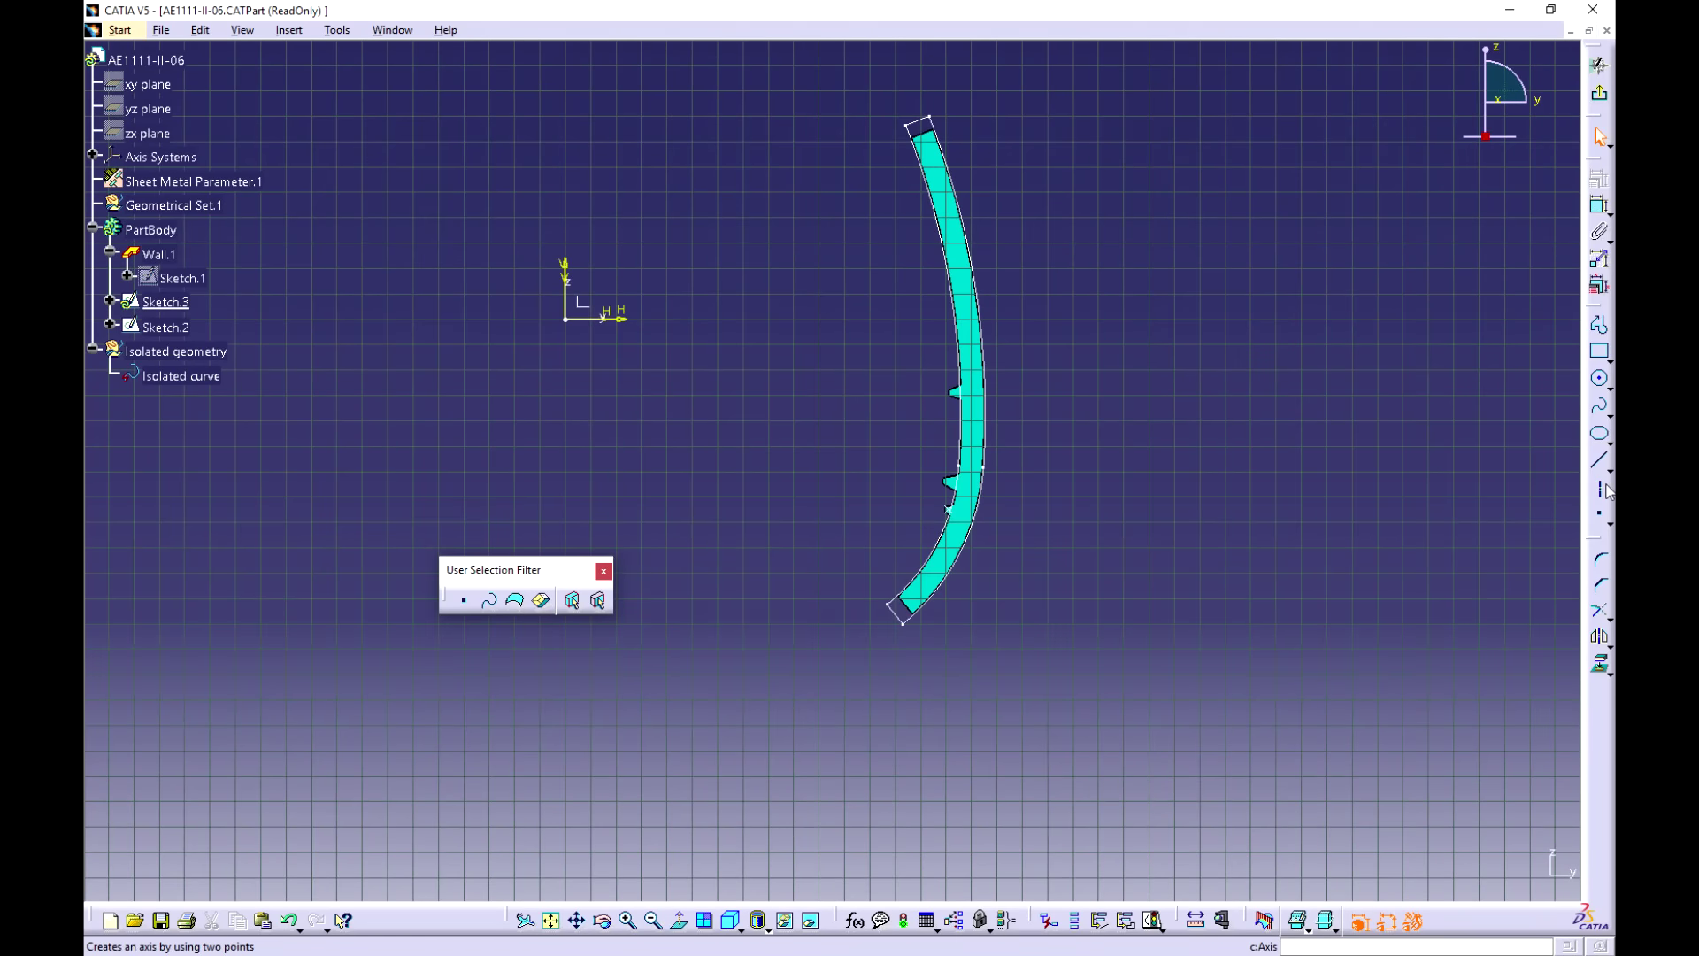
left_click(1602, 487)
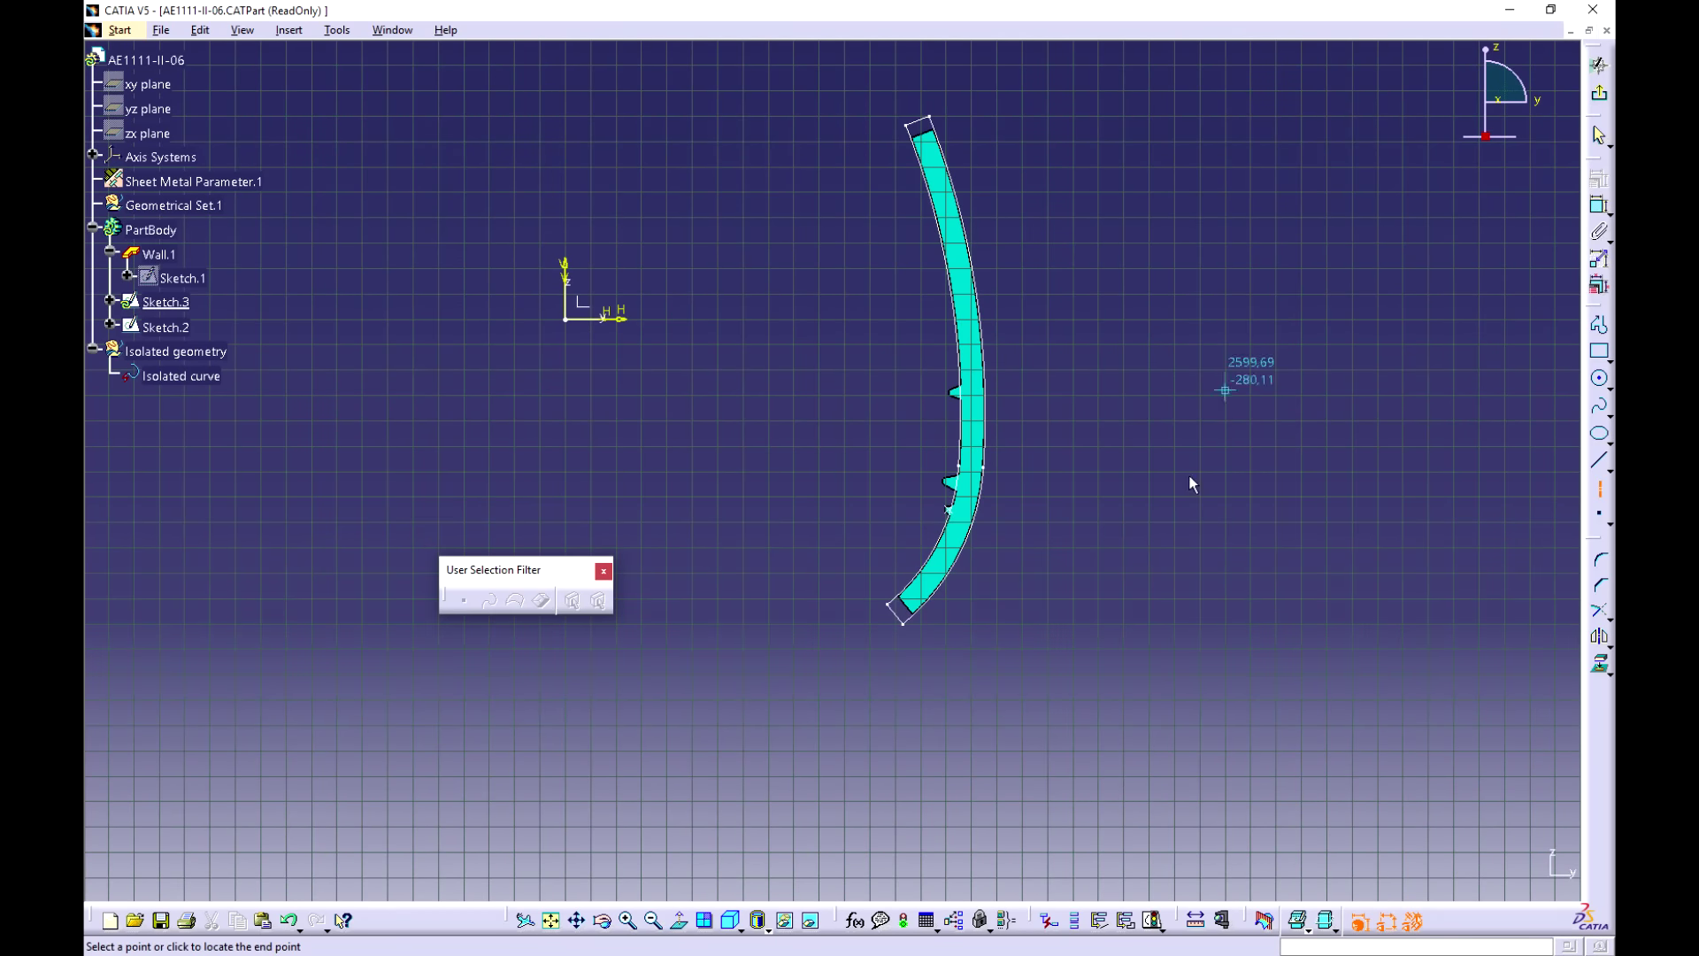
left_click(1102, 701)
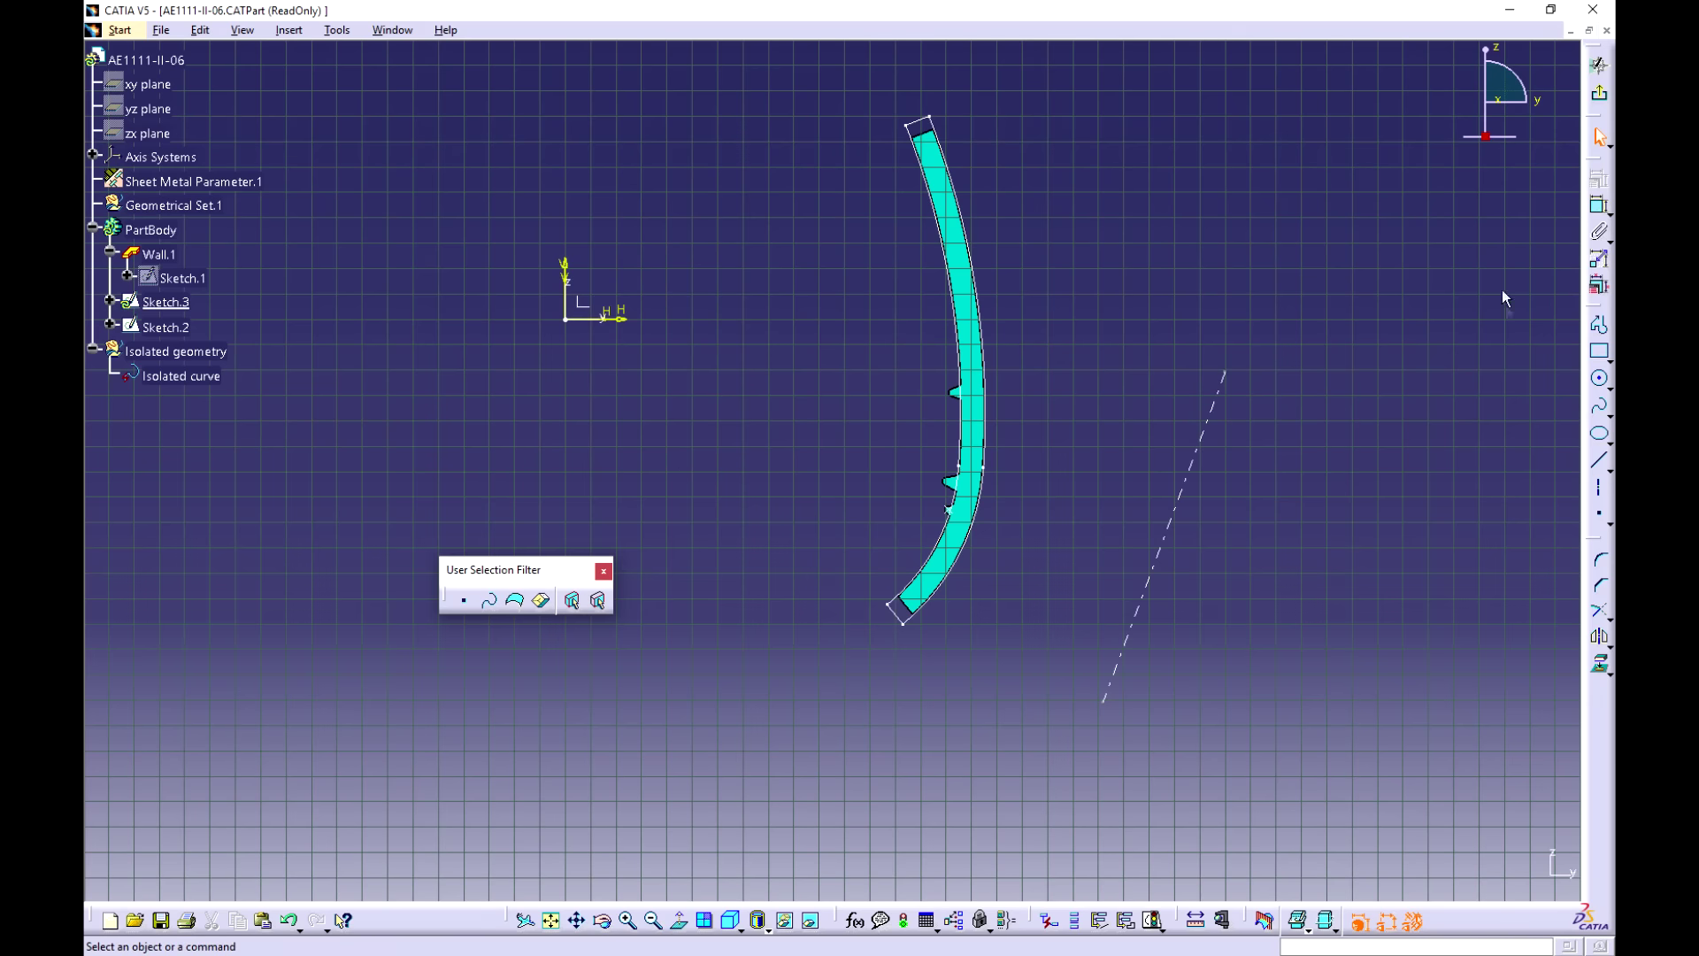
Step: Place a point on each end of the slanted axis and two more along it, near (2245, -1186) and (2440, -641)
left_click(1599, 521)
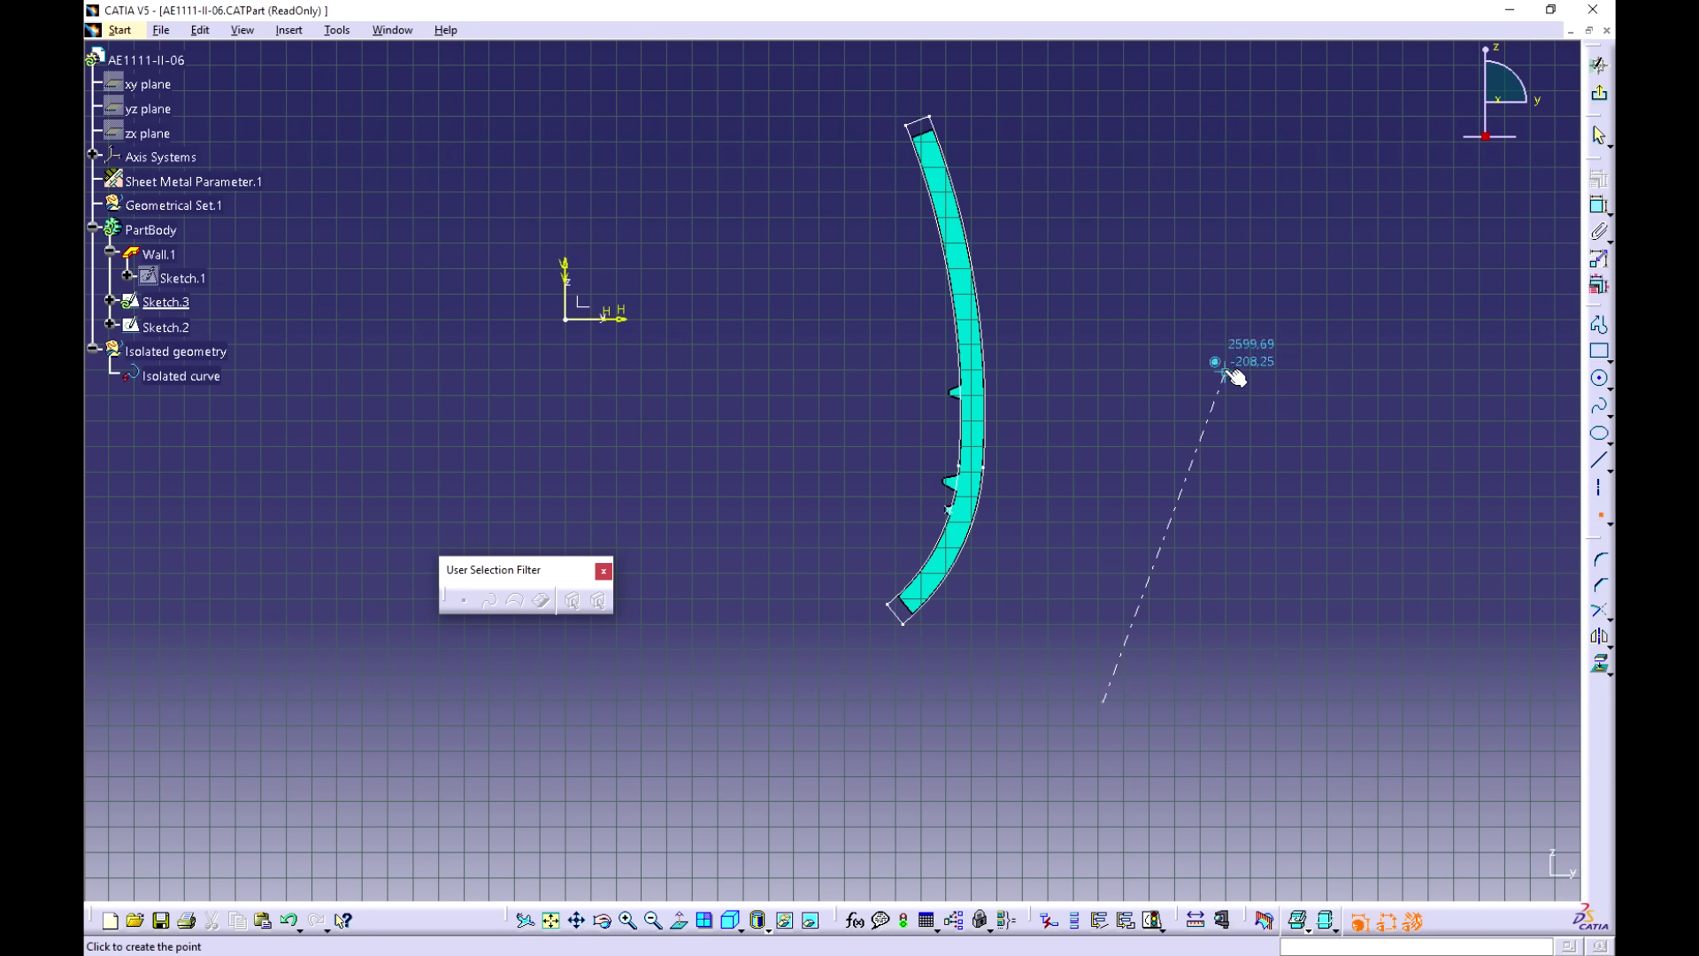
left_click(1224, 370)
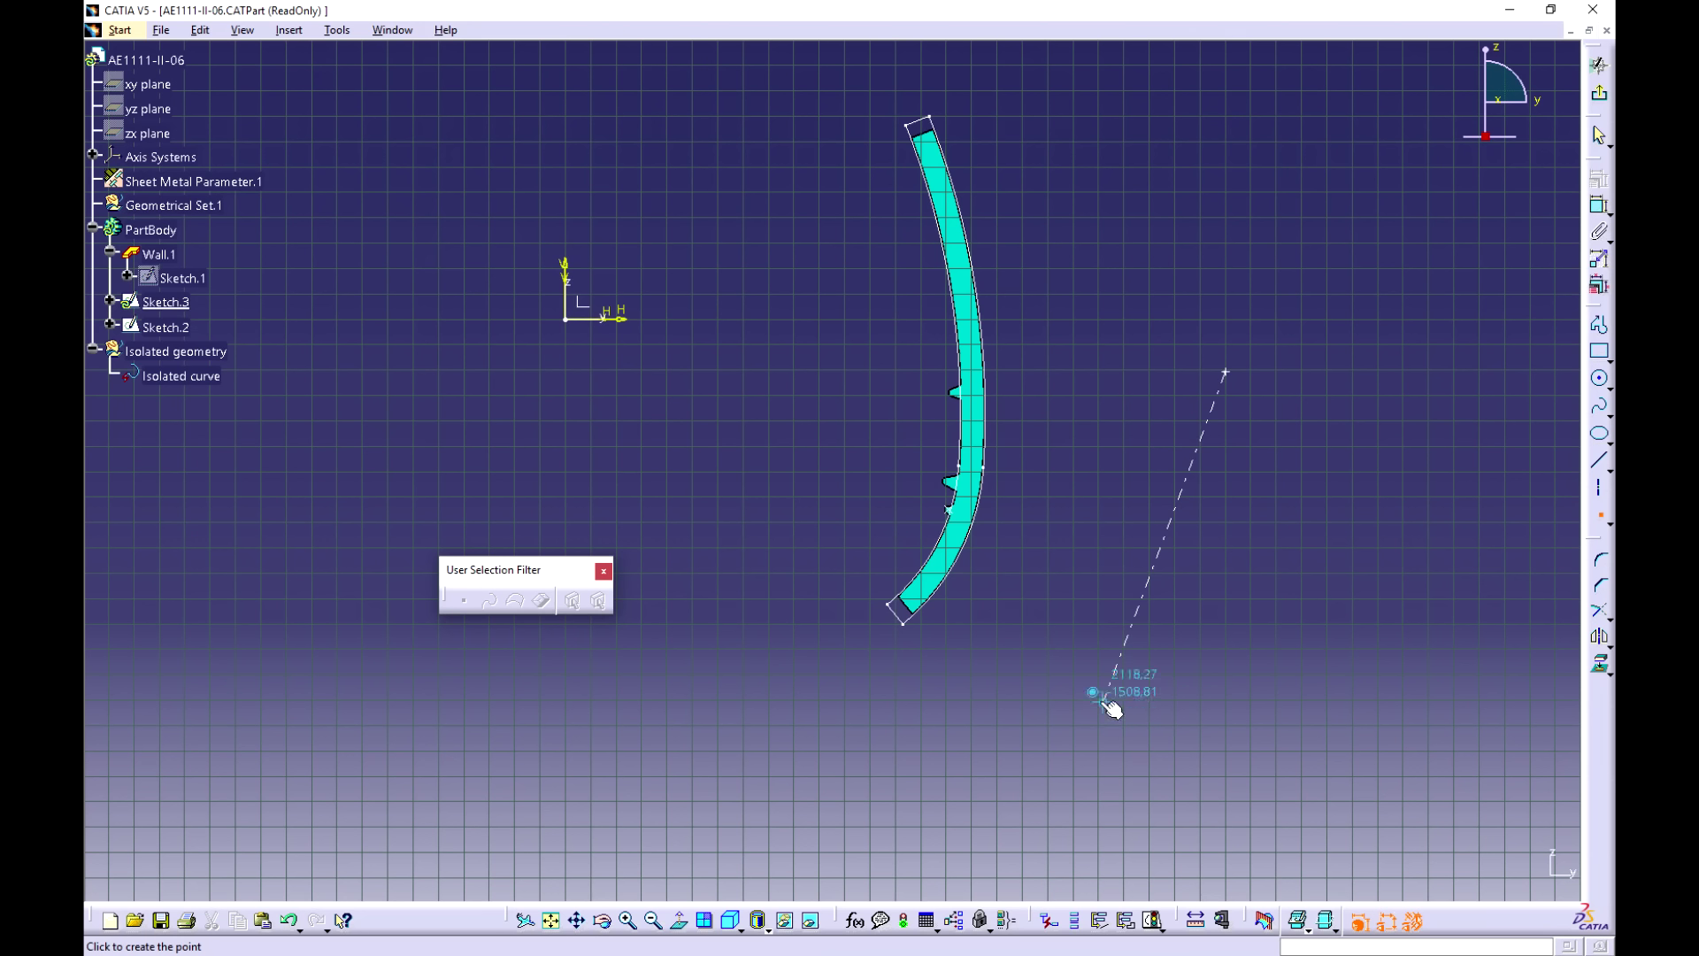
left_click(1101, 700)
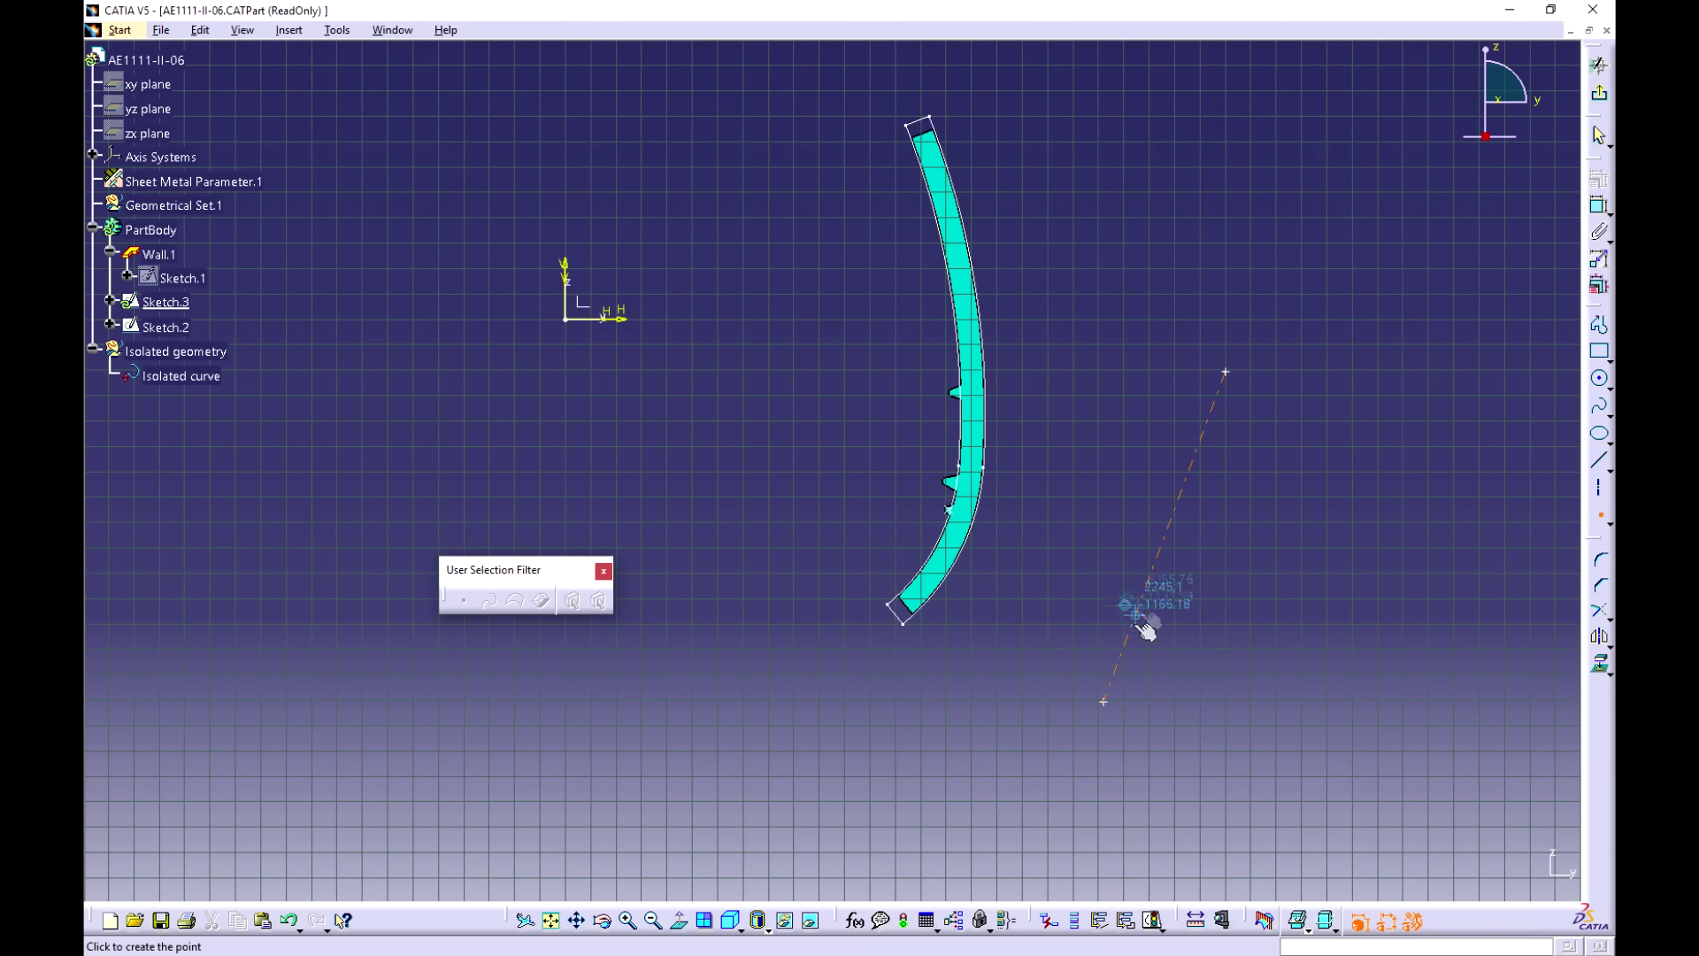
left_click(1130, 627)
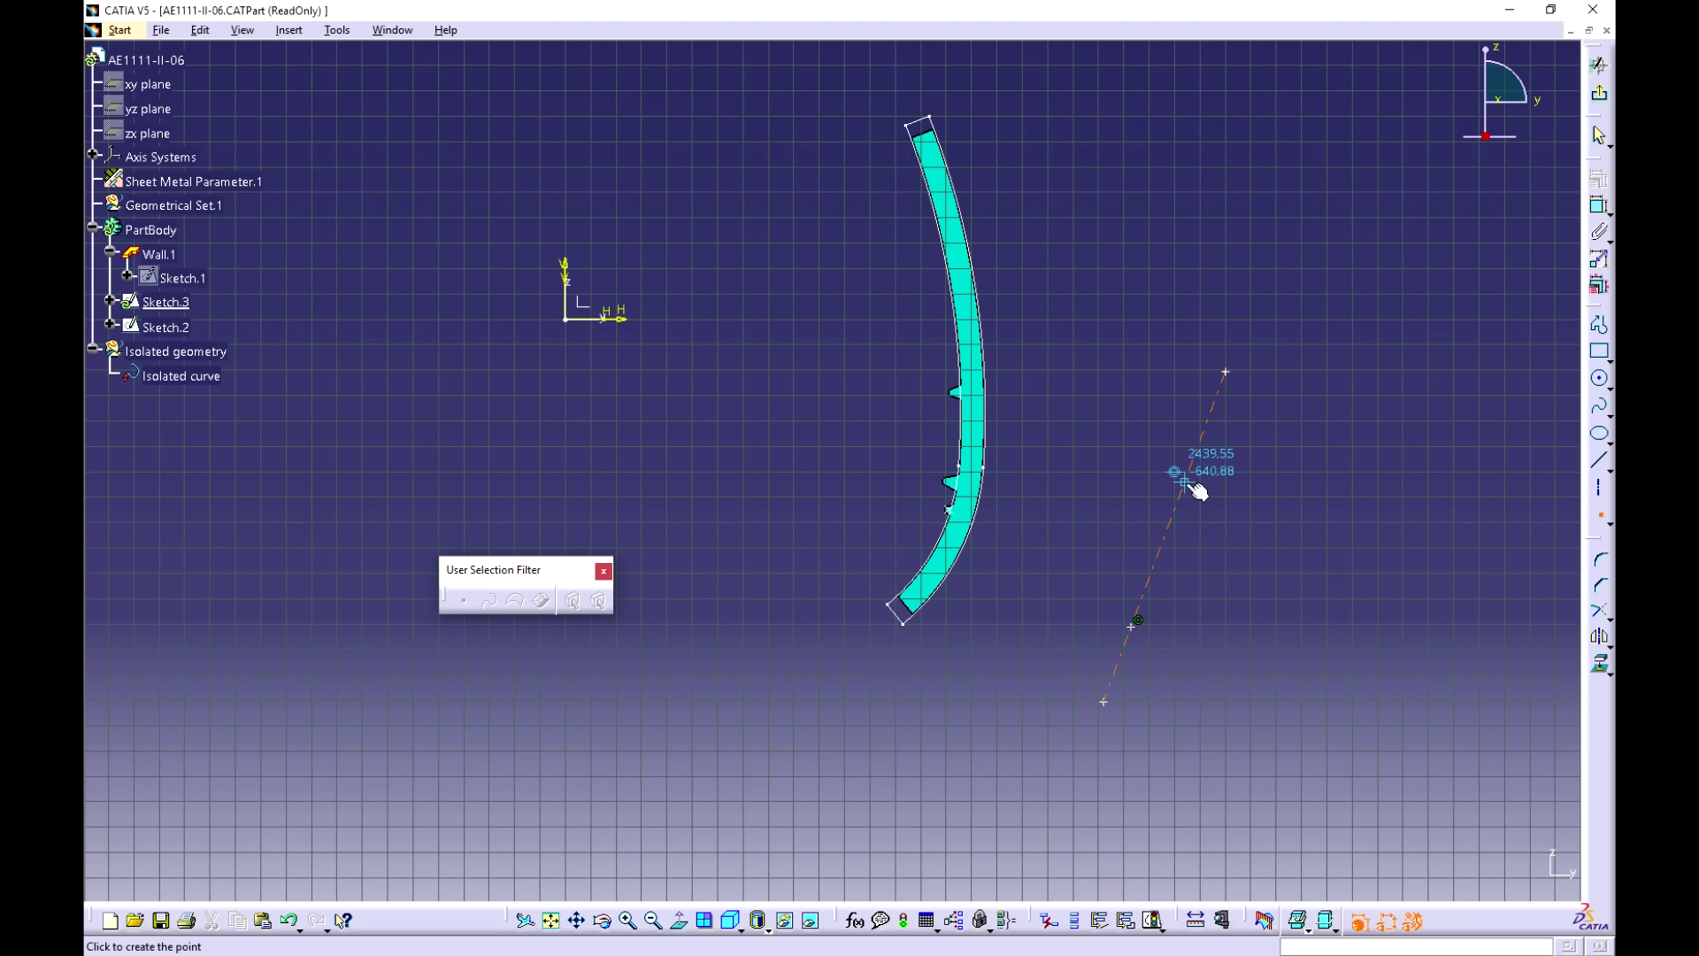
left_click(1185, 481)
key("Escape")
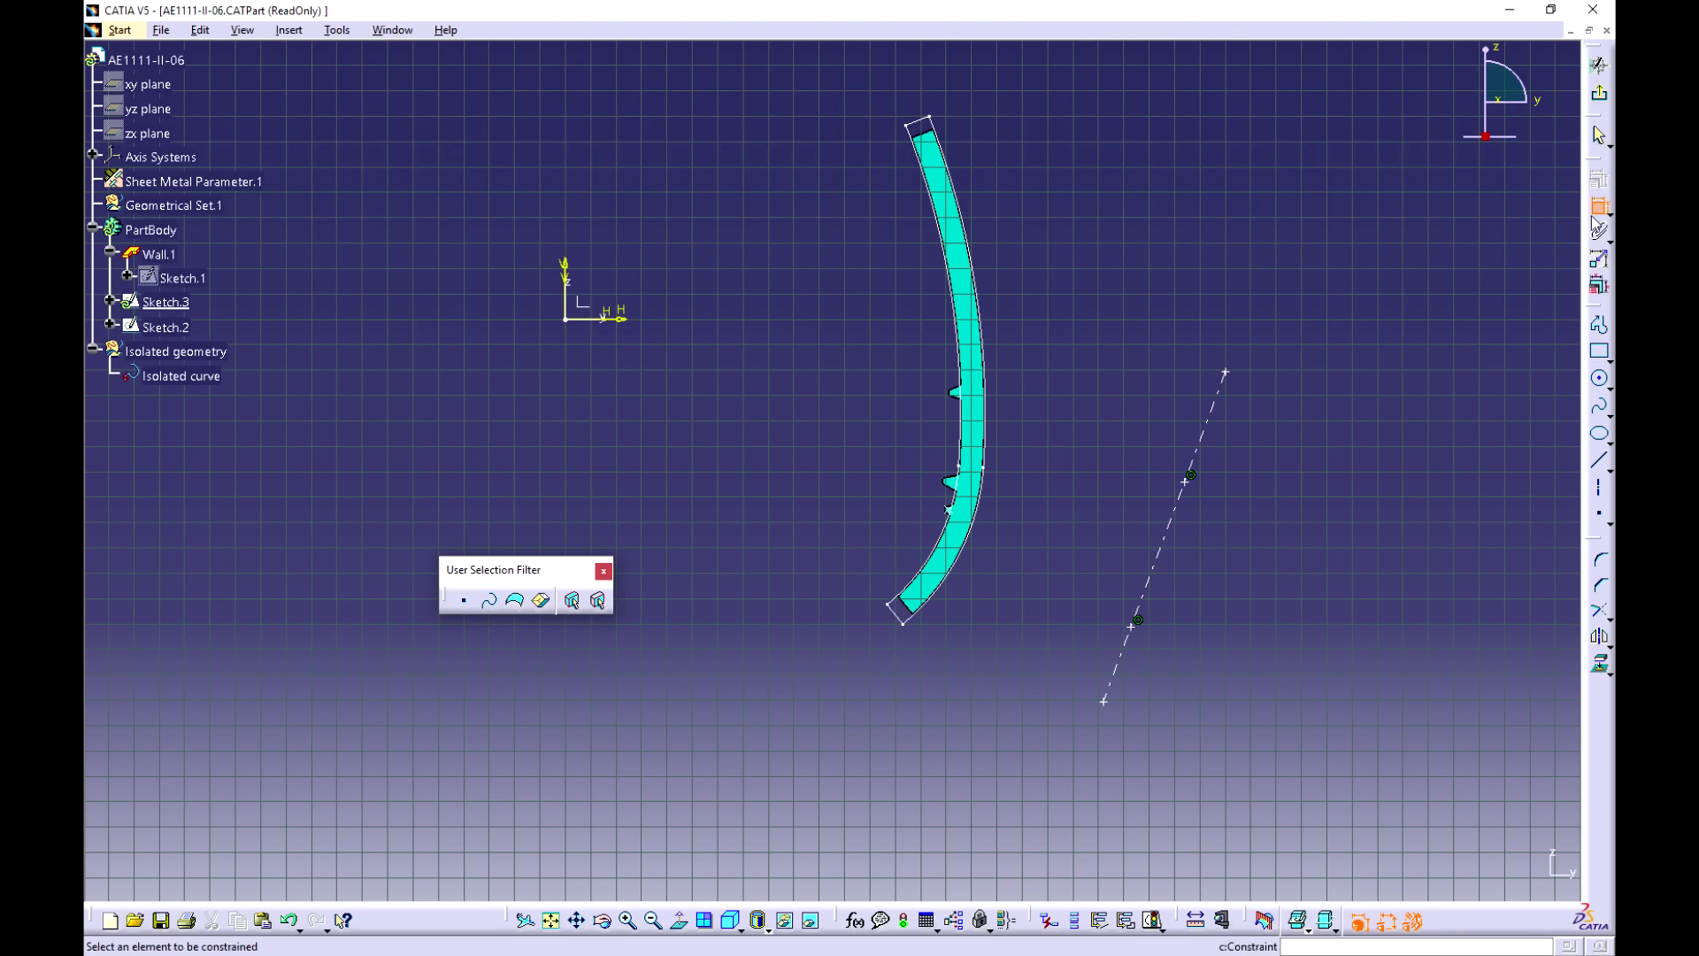
Step: Move the slanted axis and its four points together upward until the upper endpoint lies slightly above the horizontal axis
left_click(1223, 374)
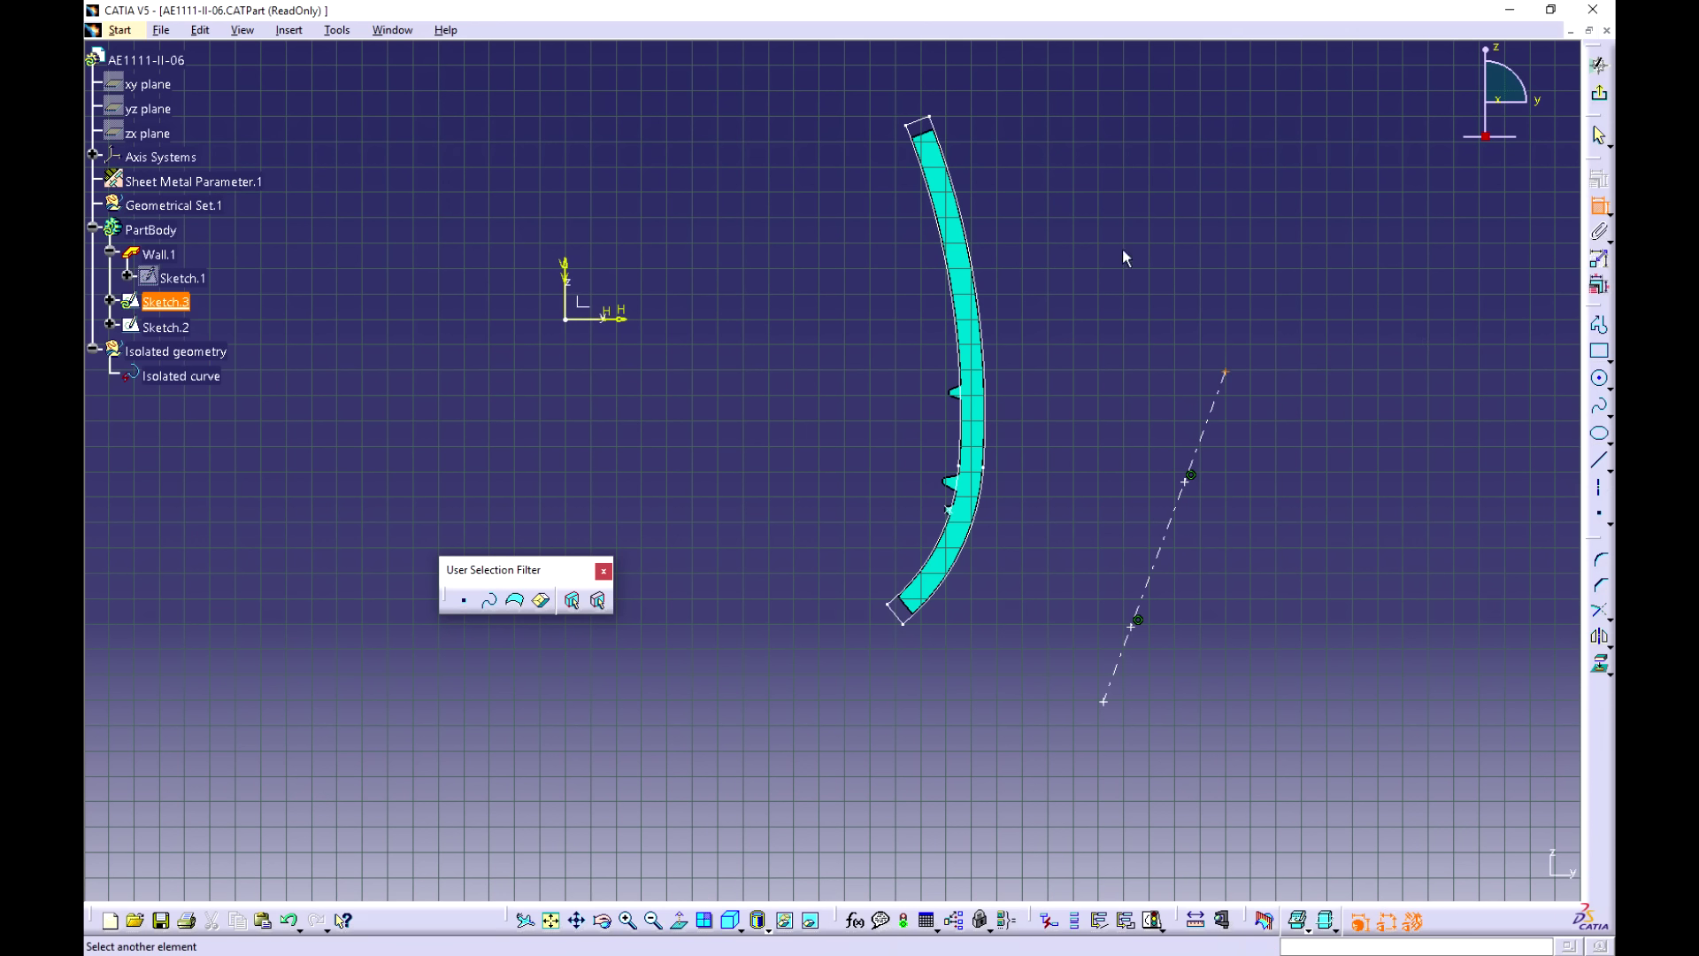
key("Escape")
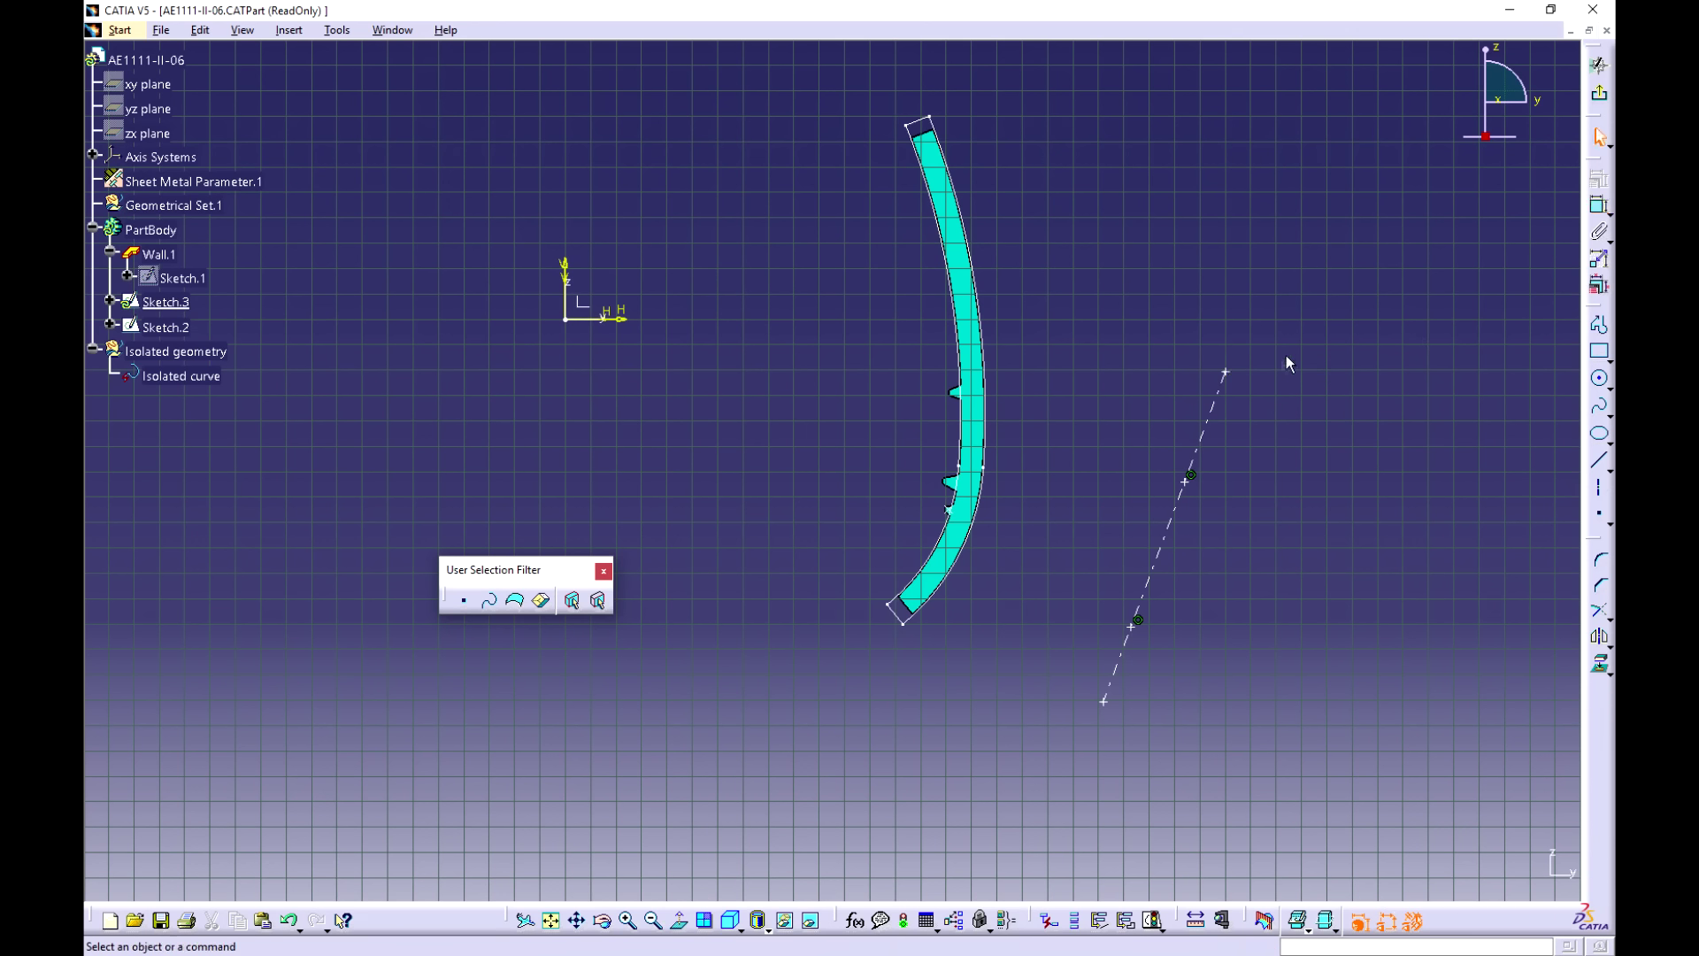
mouse_move(1217, 409)
left_mouse_down()
mouse_move(1211, 333)
mouse_move(1194, 418)
left_mouse_up()
mouse_move(1066, 354)
left_mouse_down()
mouse_move(1141, 557)
mouse_move(1188, 772)
left_mouse_up()
left_click(1114, 319)
left_click_drag(1032, 273, 1303, 772)
mouse_move(1129, 571)
left_mouse_down()
mouse_move(1118, 489)
mouse_move(1140, 481)
left_mouse_up()
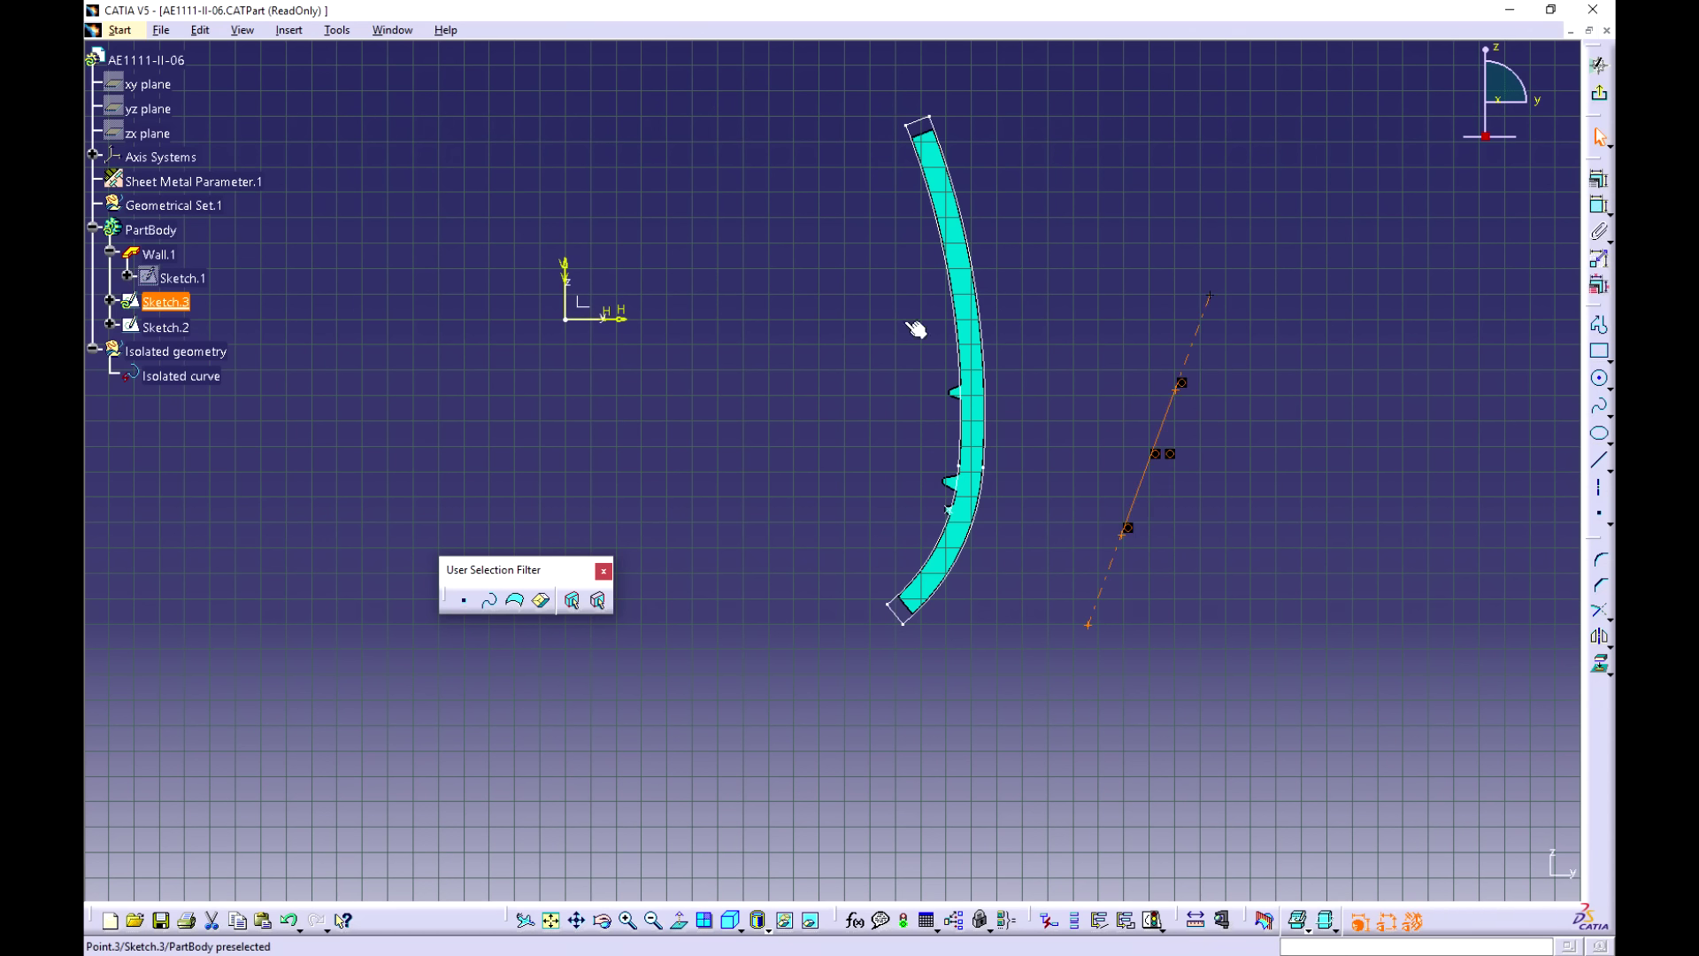
left_click(1338, 360)
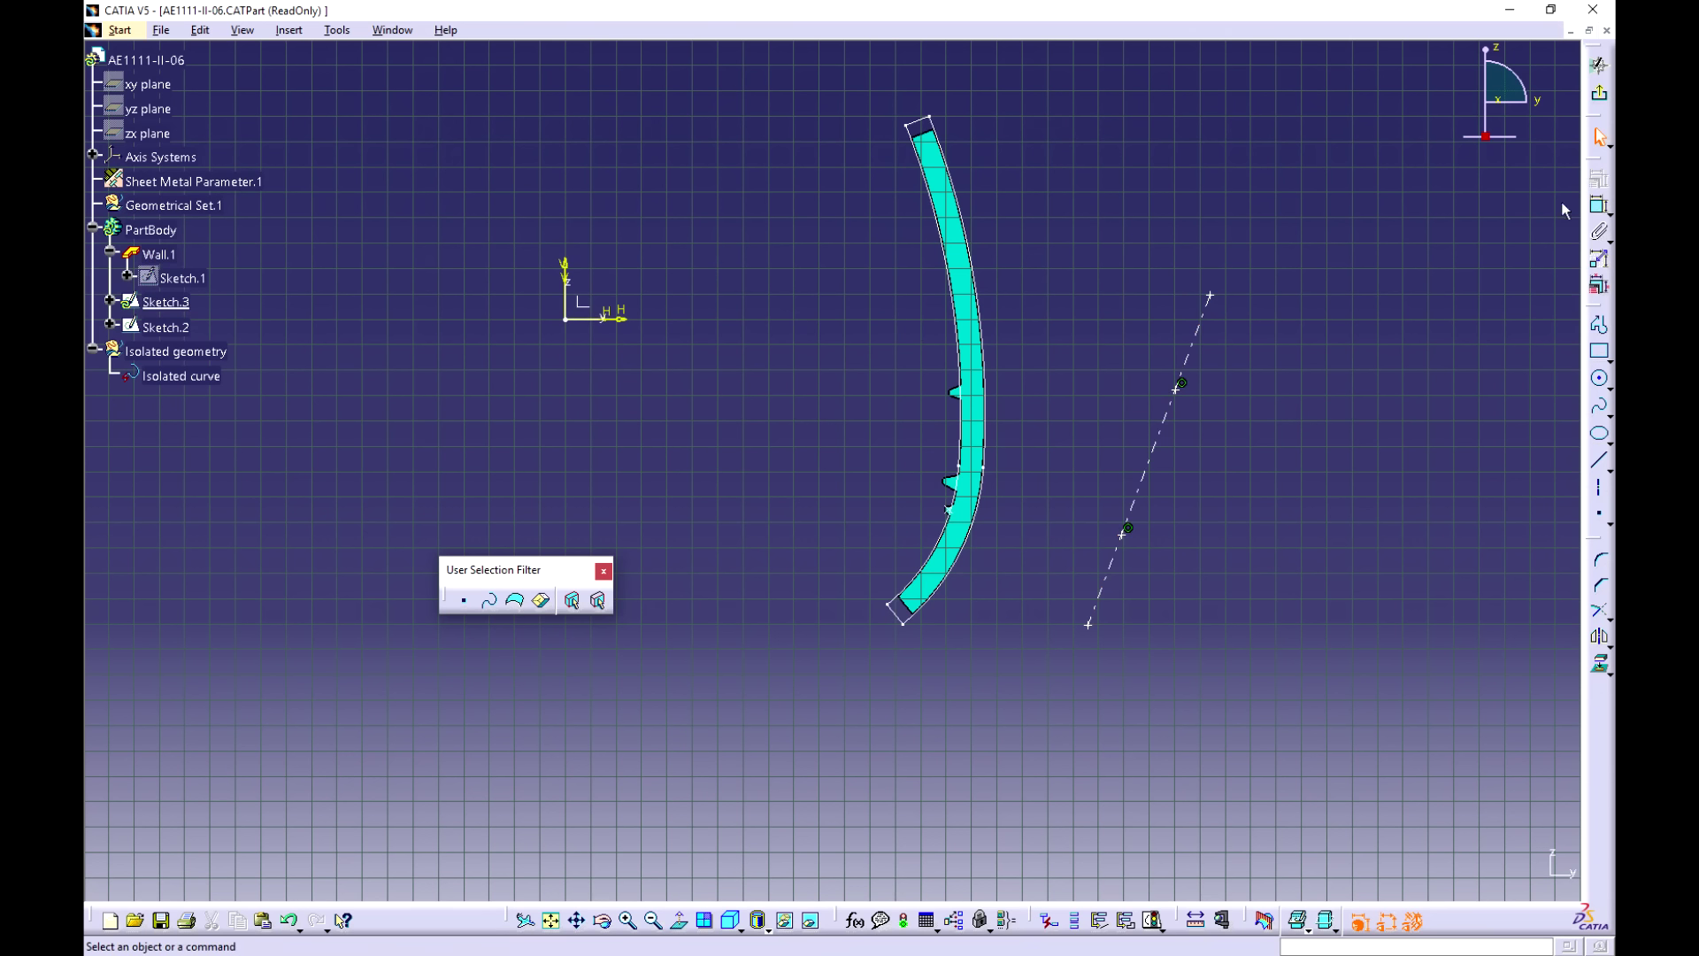
Step: Dimension the upper endpoint's vertical distance from the horizontal axis and set it to 60 mm
left_click(1210, 298)
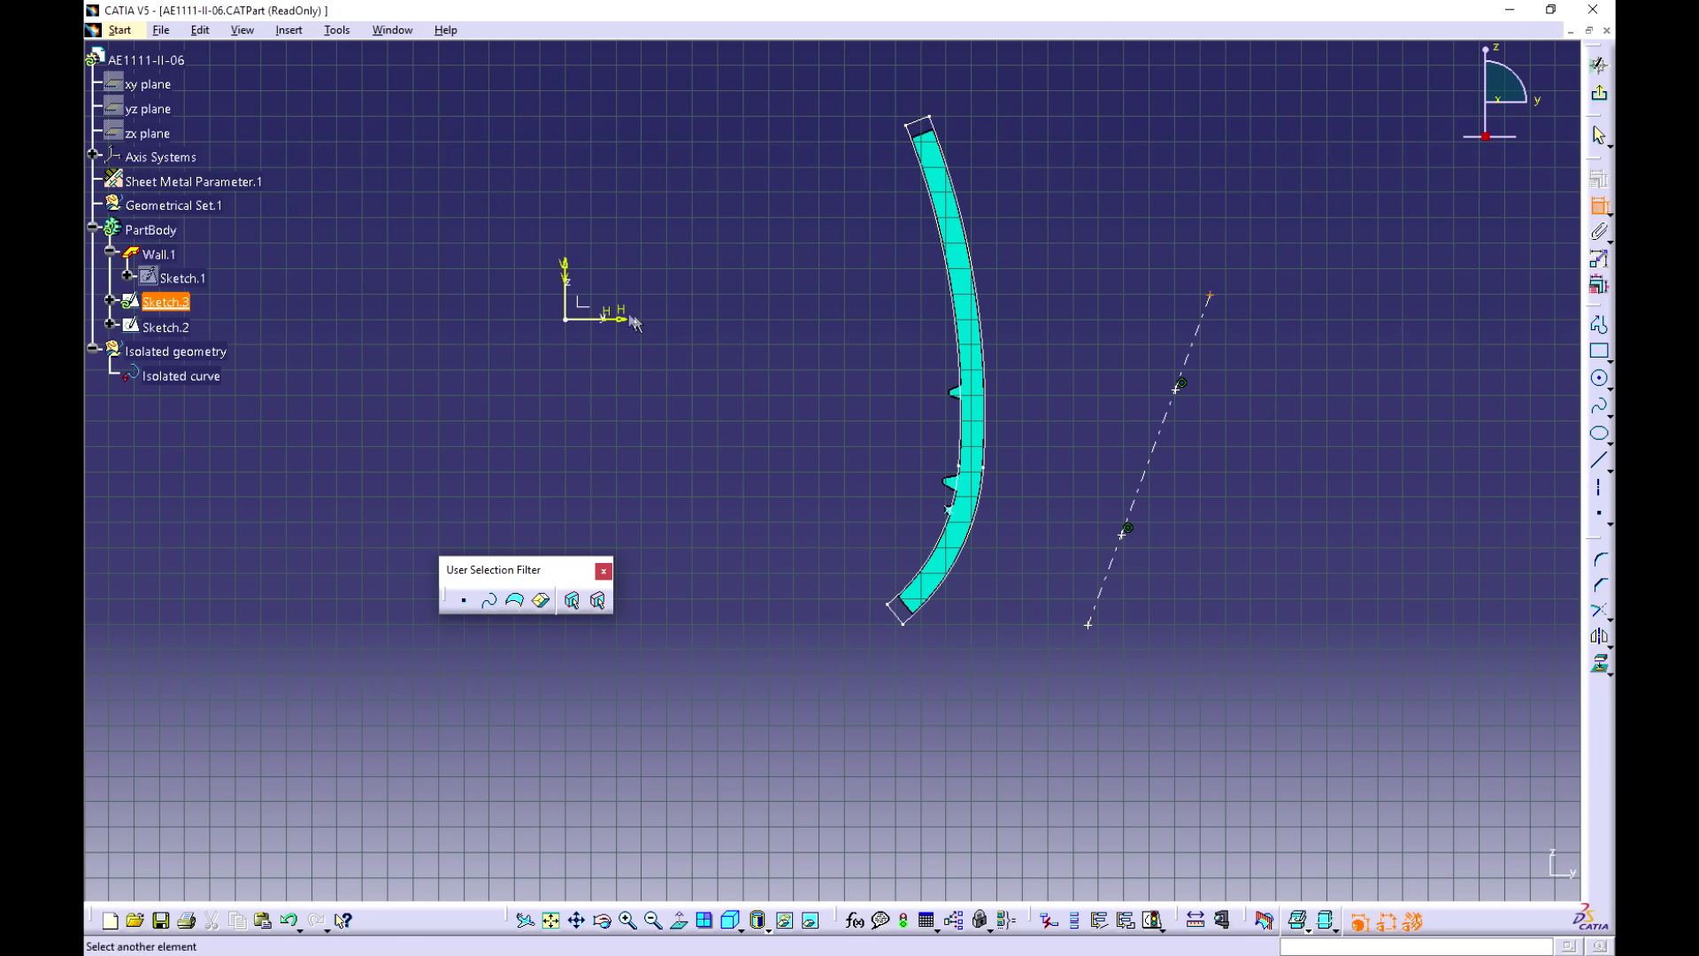
left_click(623, 319)
left_click(1076, 123)
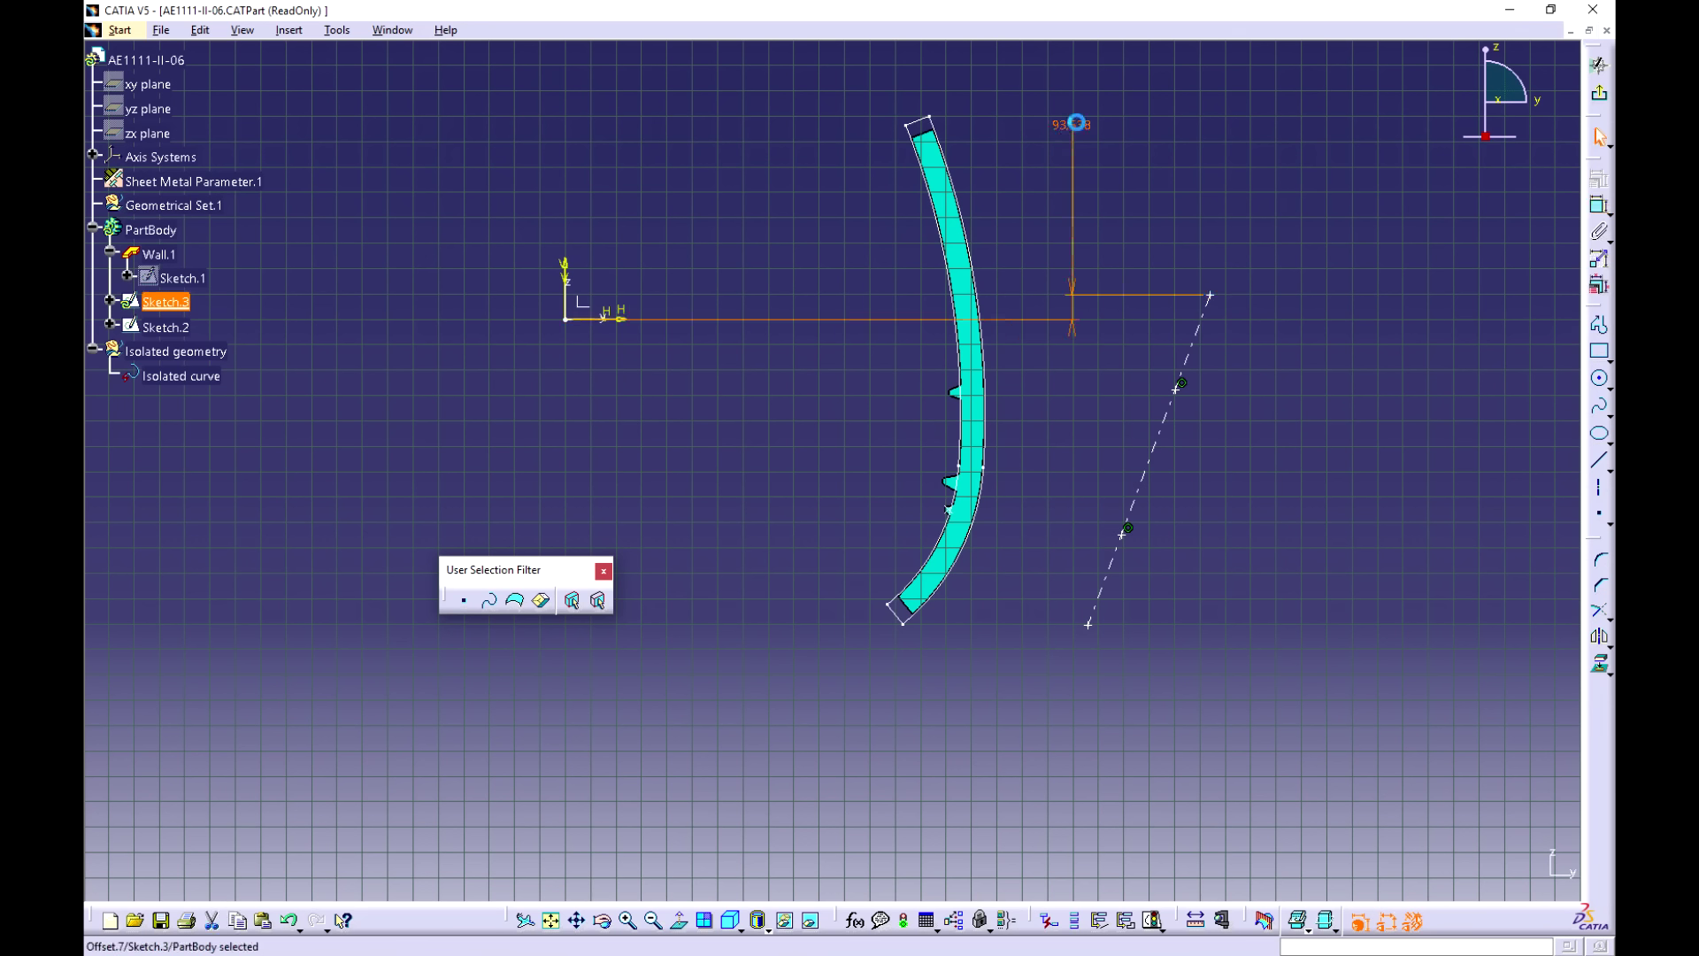
double_click(1076, 123)
type("60")
key("Return")
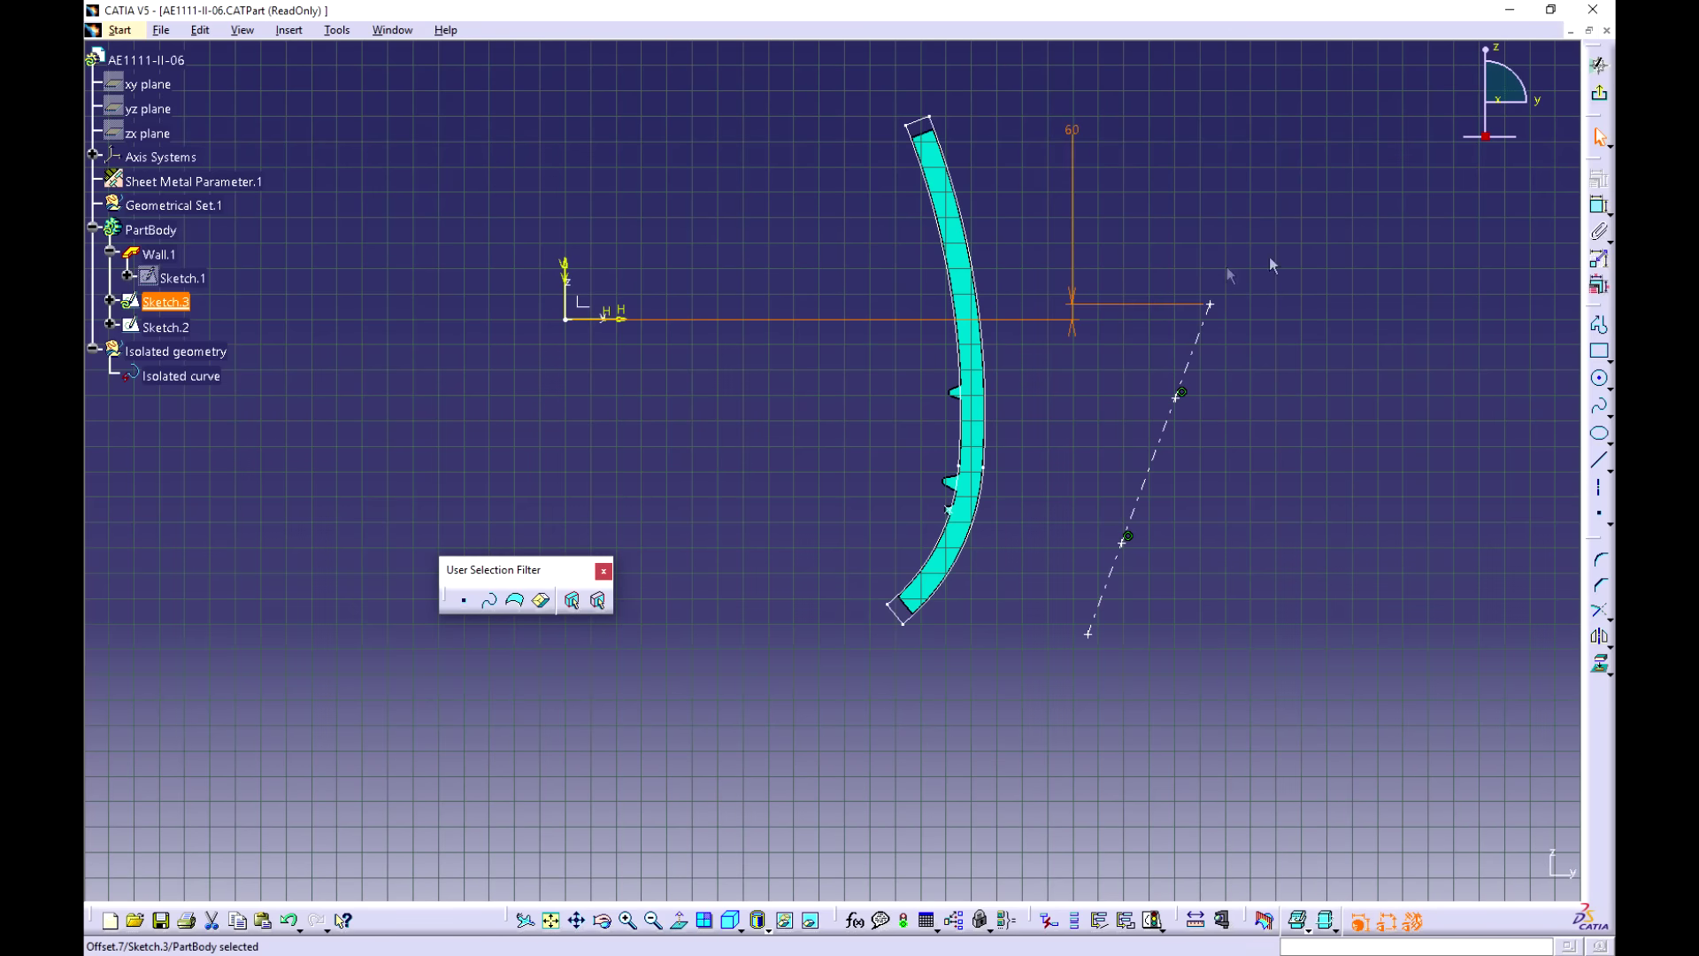
left_click(1272, 266)
Step: Dimension the upper endpoint's horizontal distance from the vertical axis and set it to 1550 mm
left_click(1599, 205)
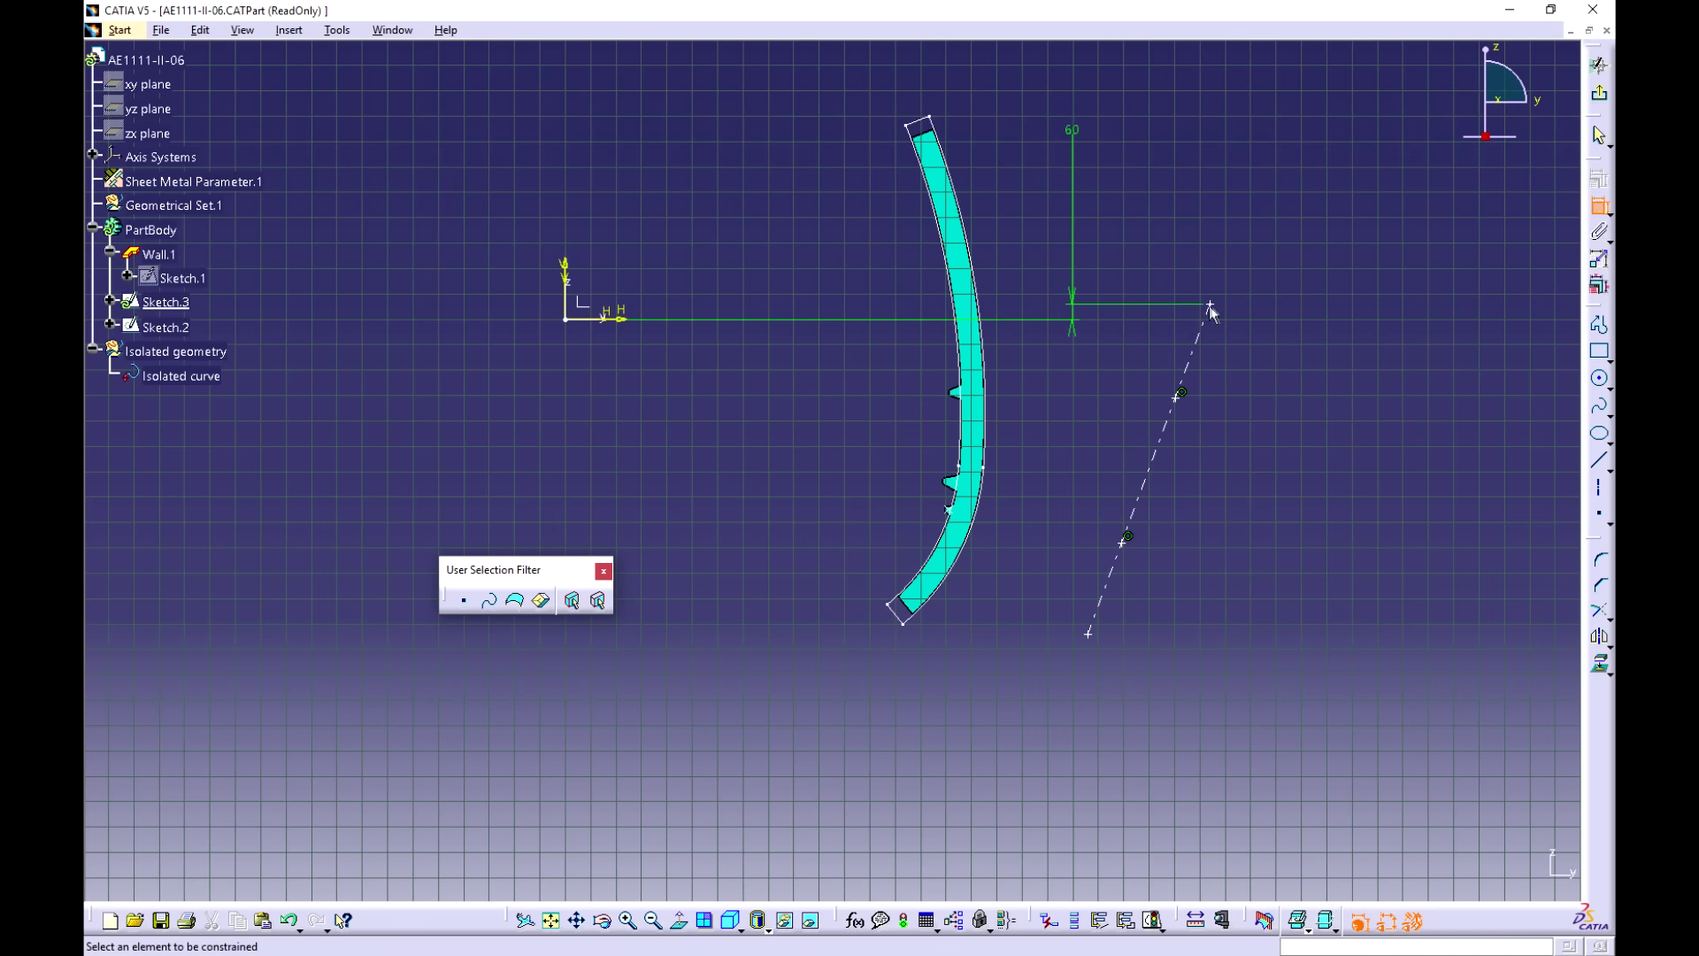
left_click(1209, 305)
left_click(566, 270)
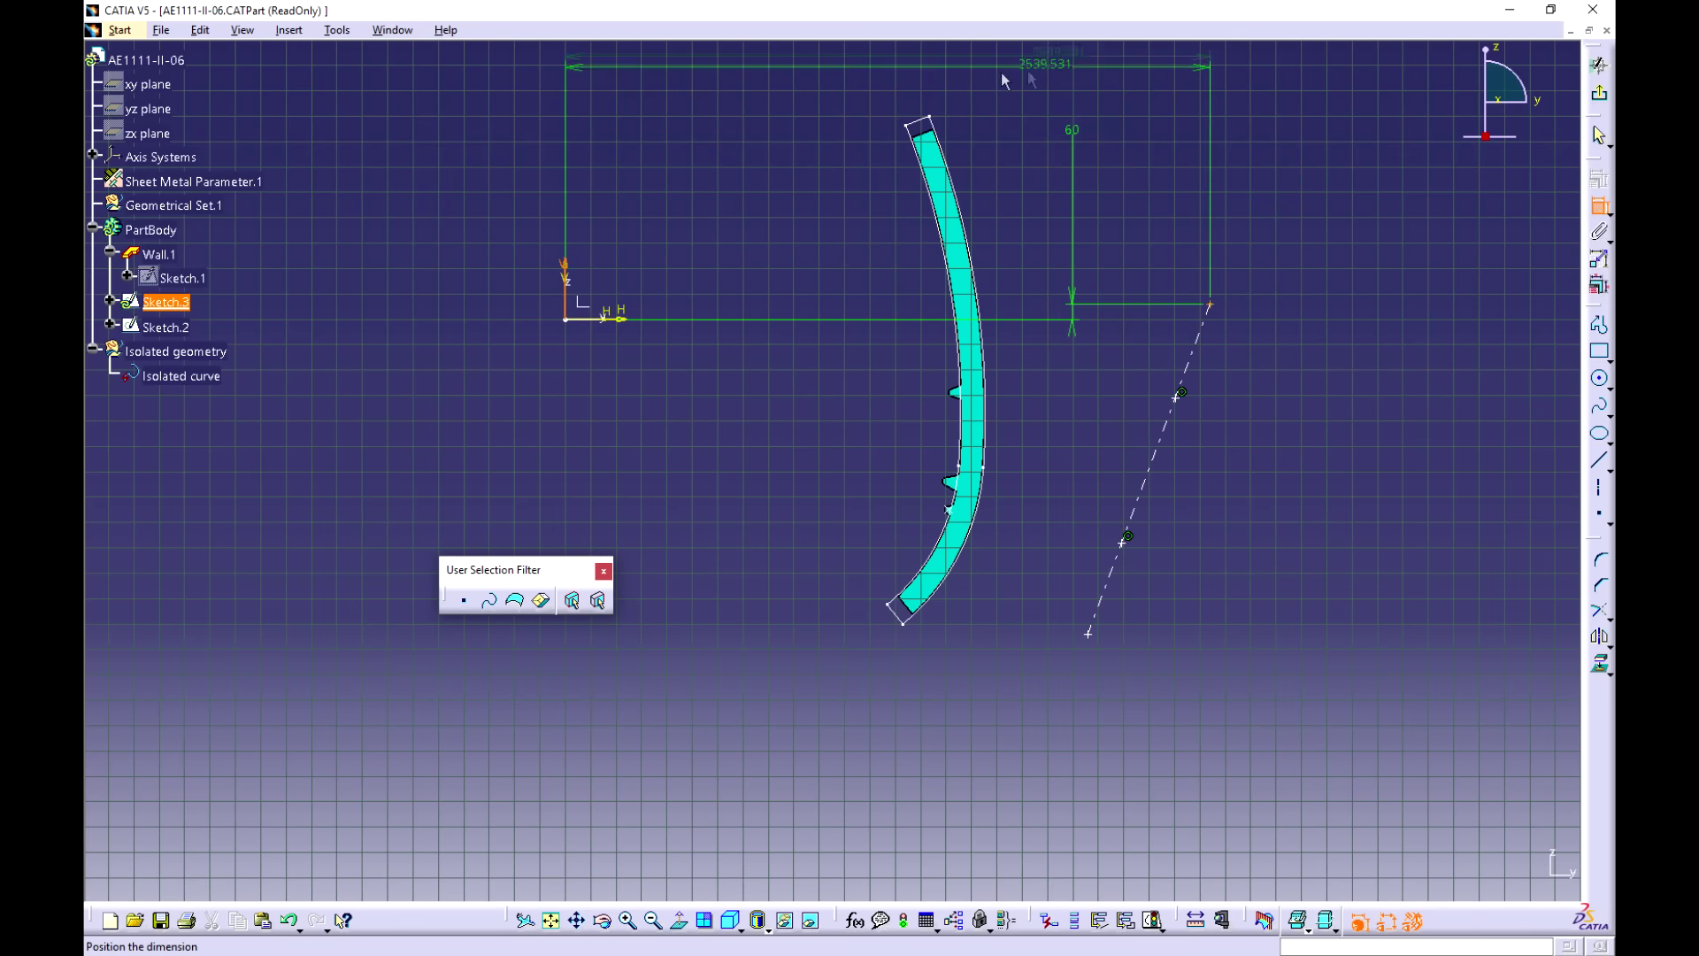
double_click(892, 63)
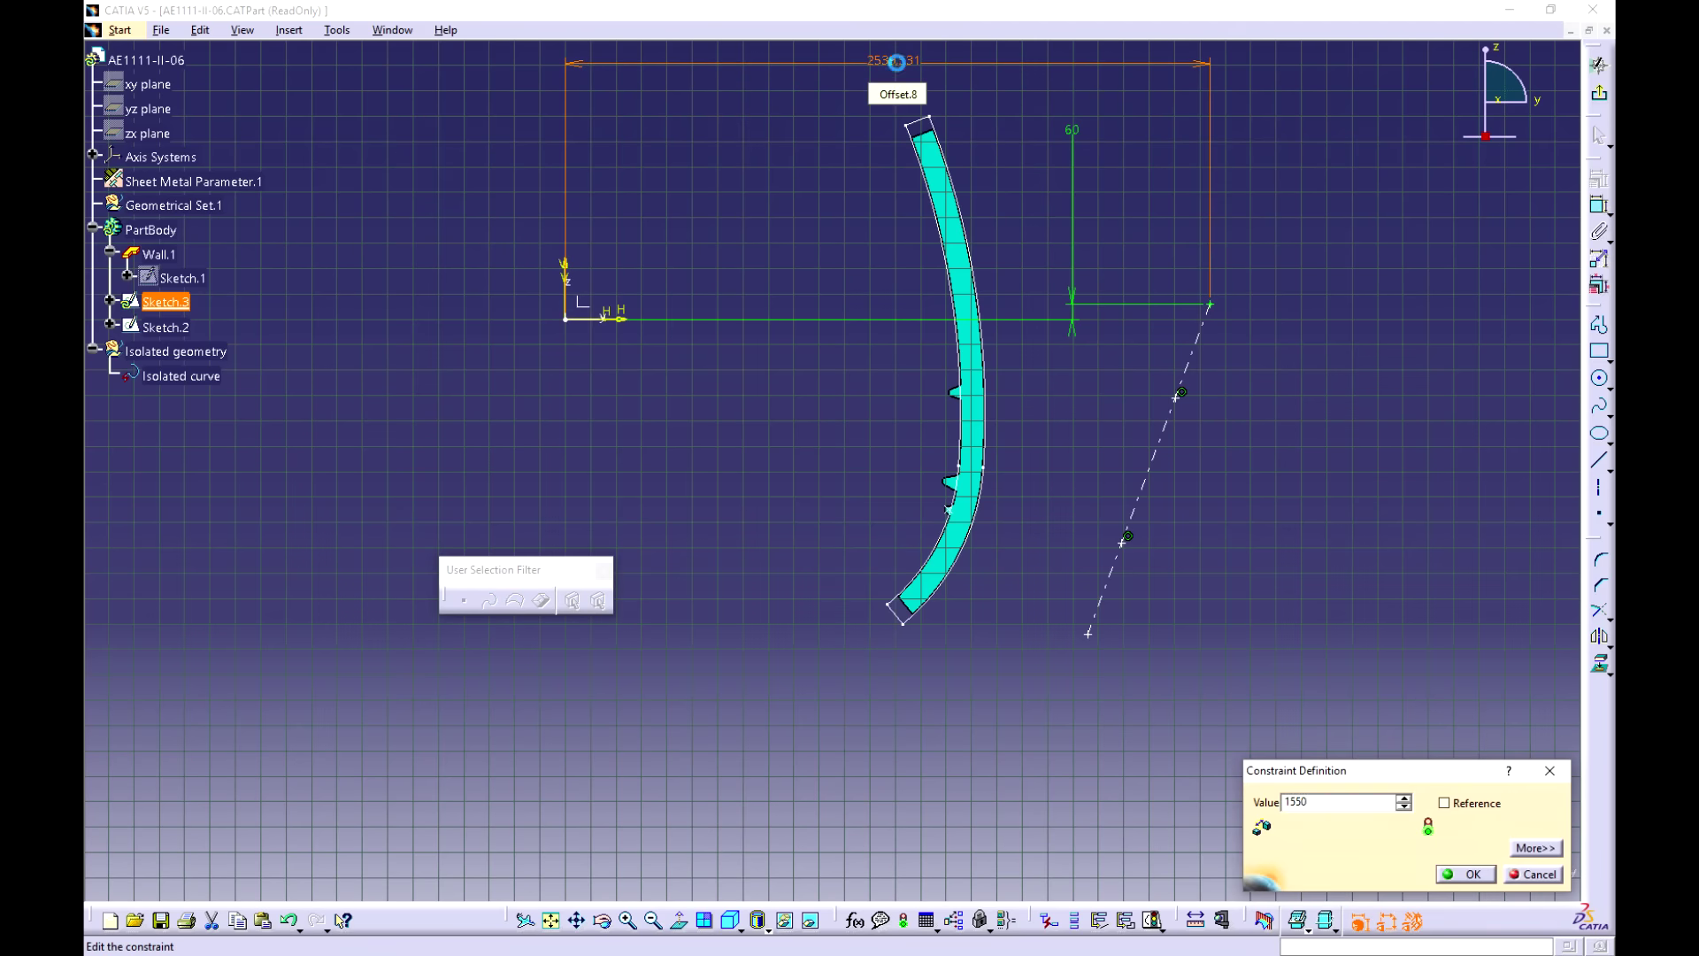
type("1550")
key("Return")
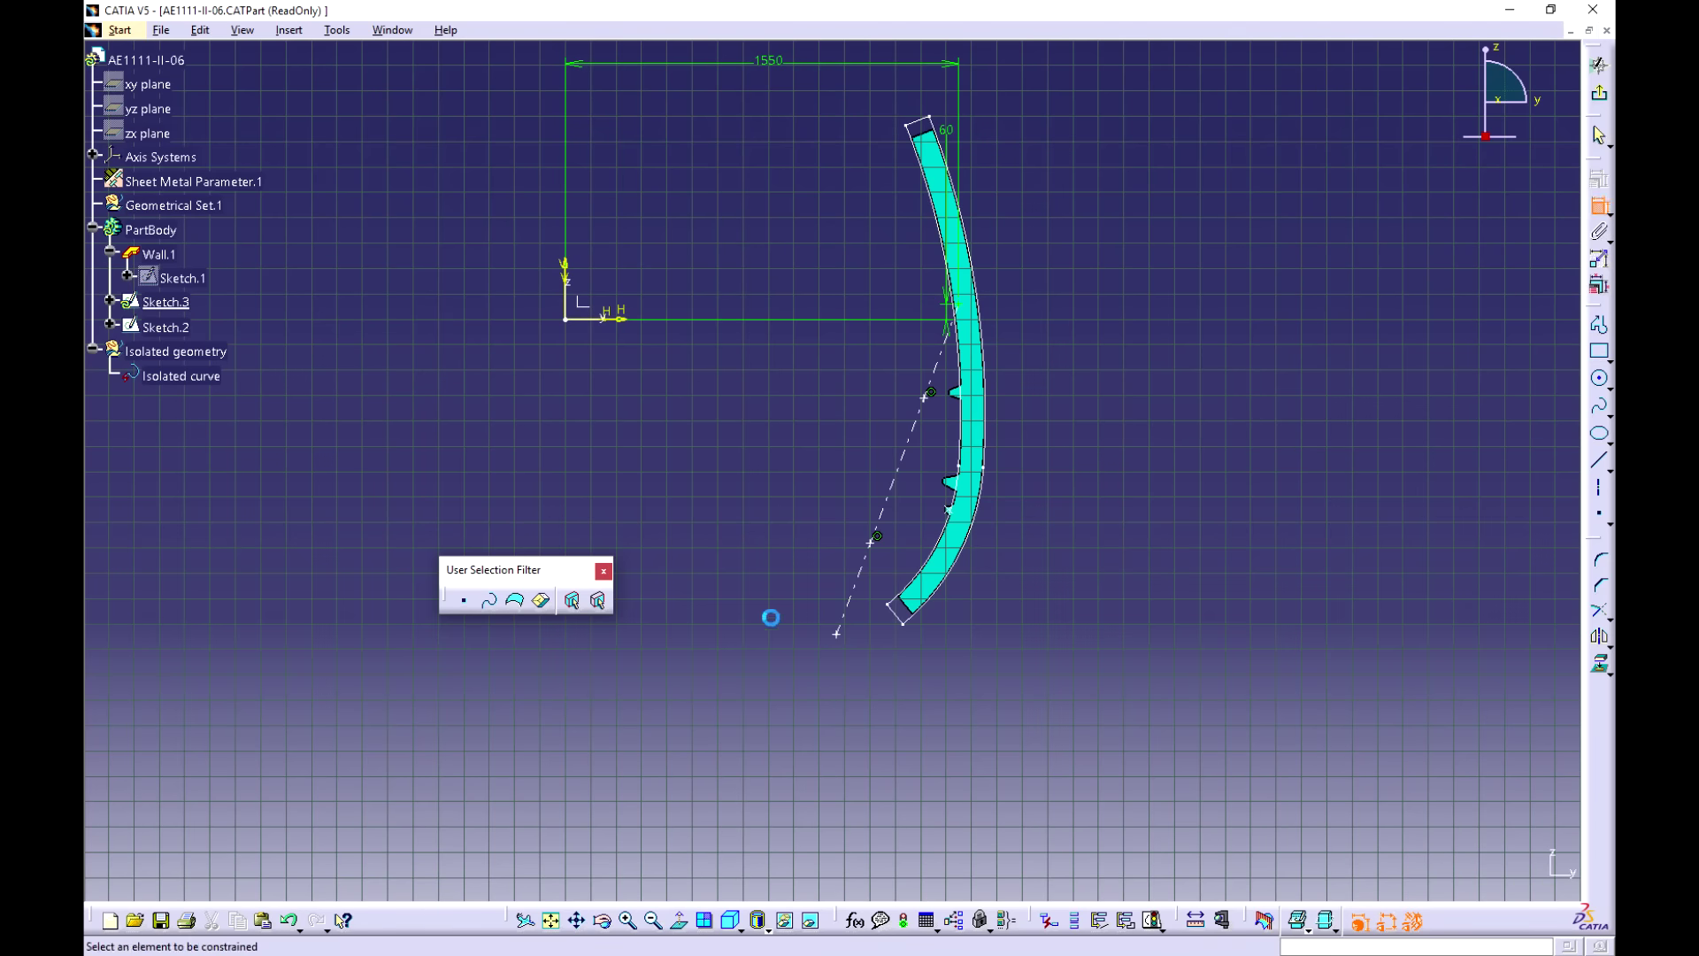
Step: Dimension the lower endpoint's horizontal distance from the vertical axis and set it to 1475 mm
left_click(837, 637)
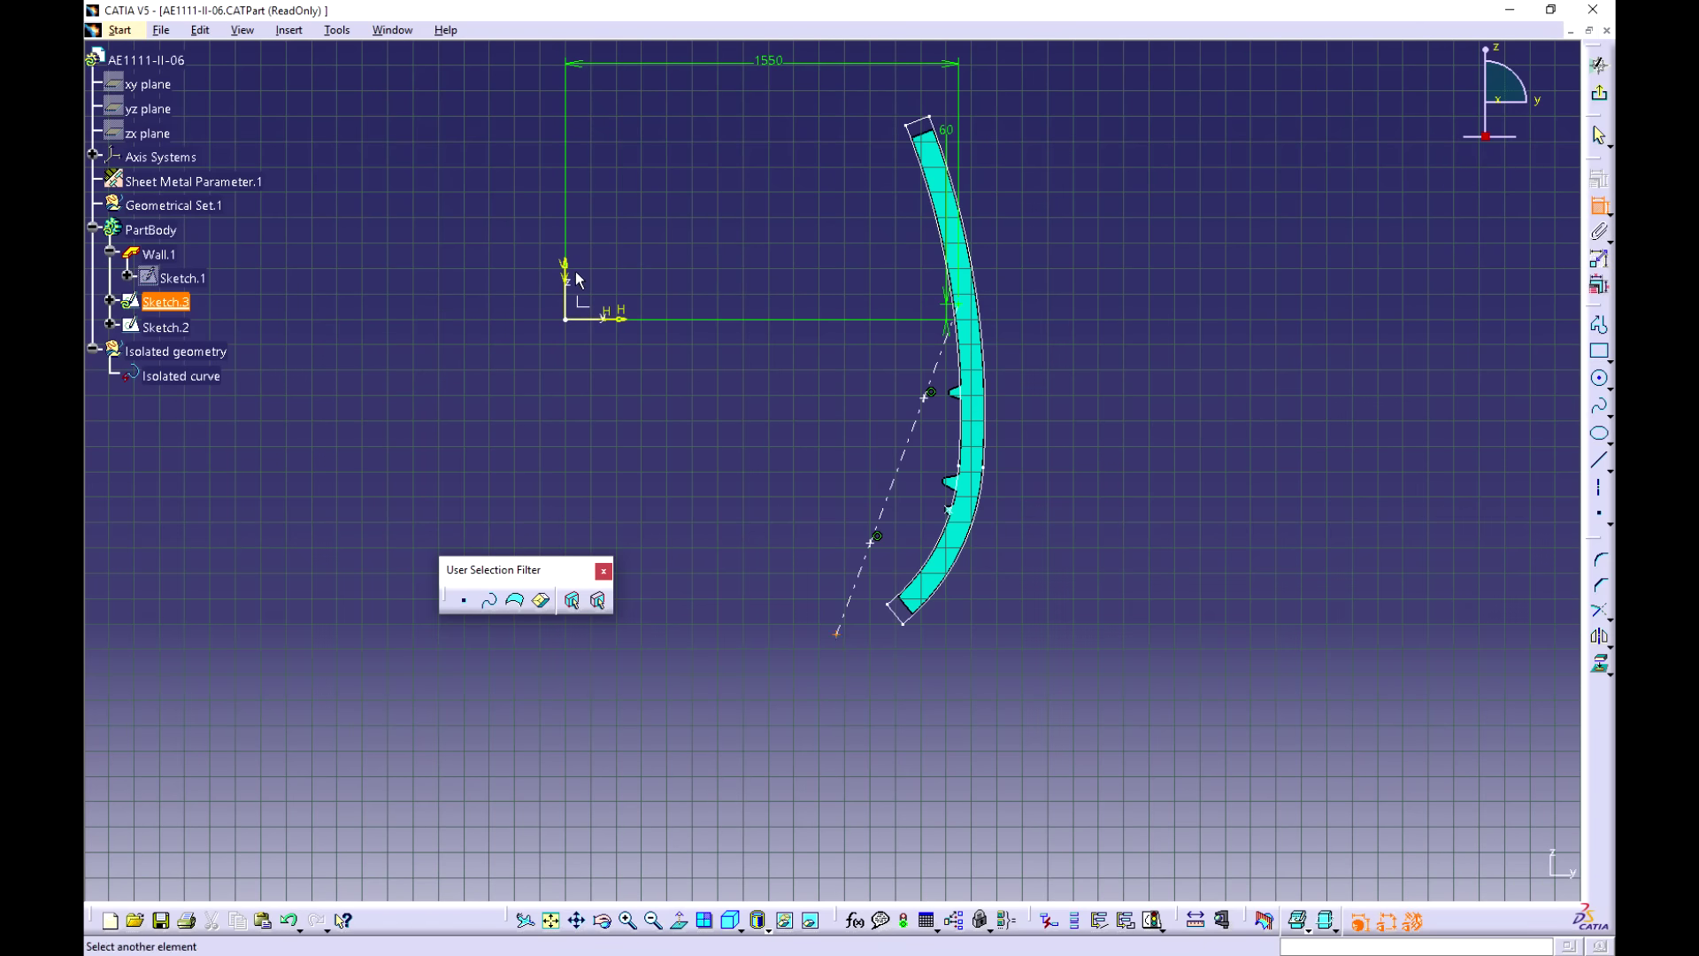
left_click(565, 270)
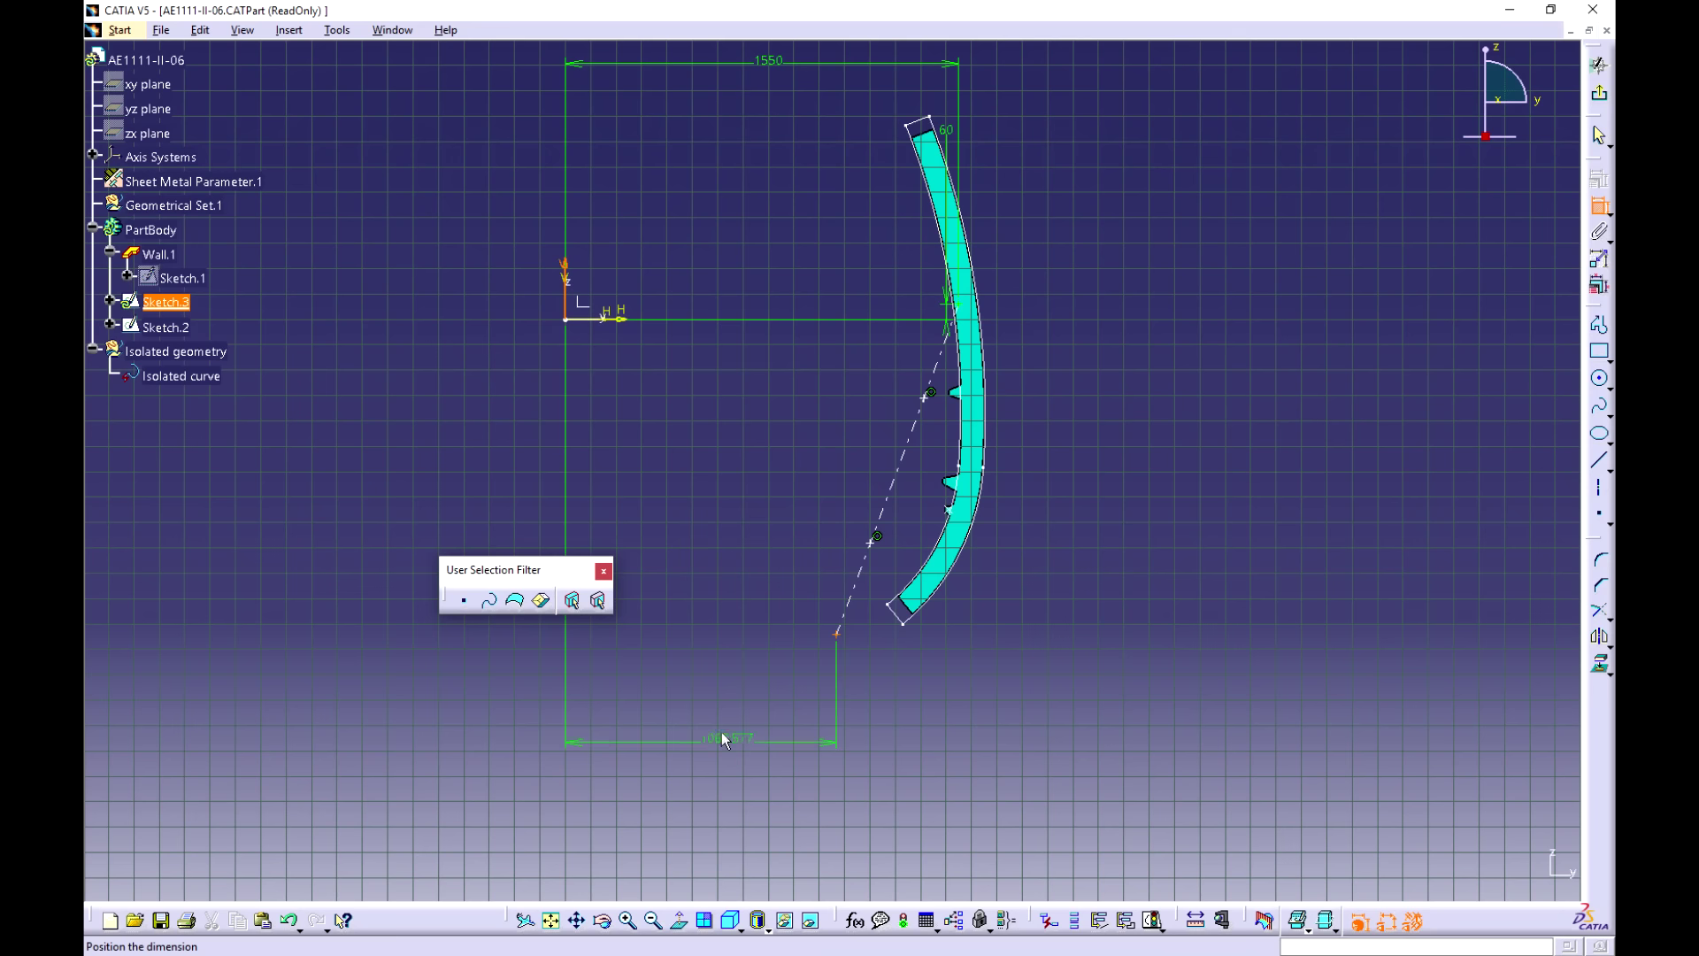
left_click(708, 743)
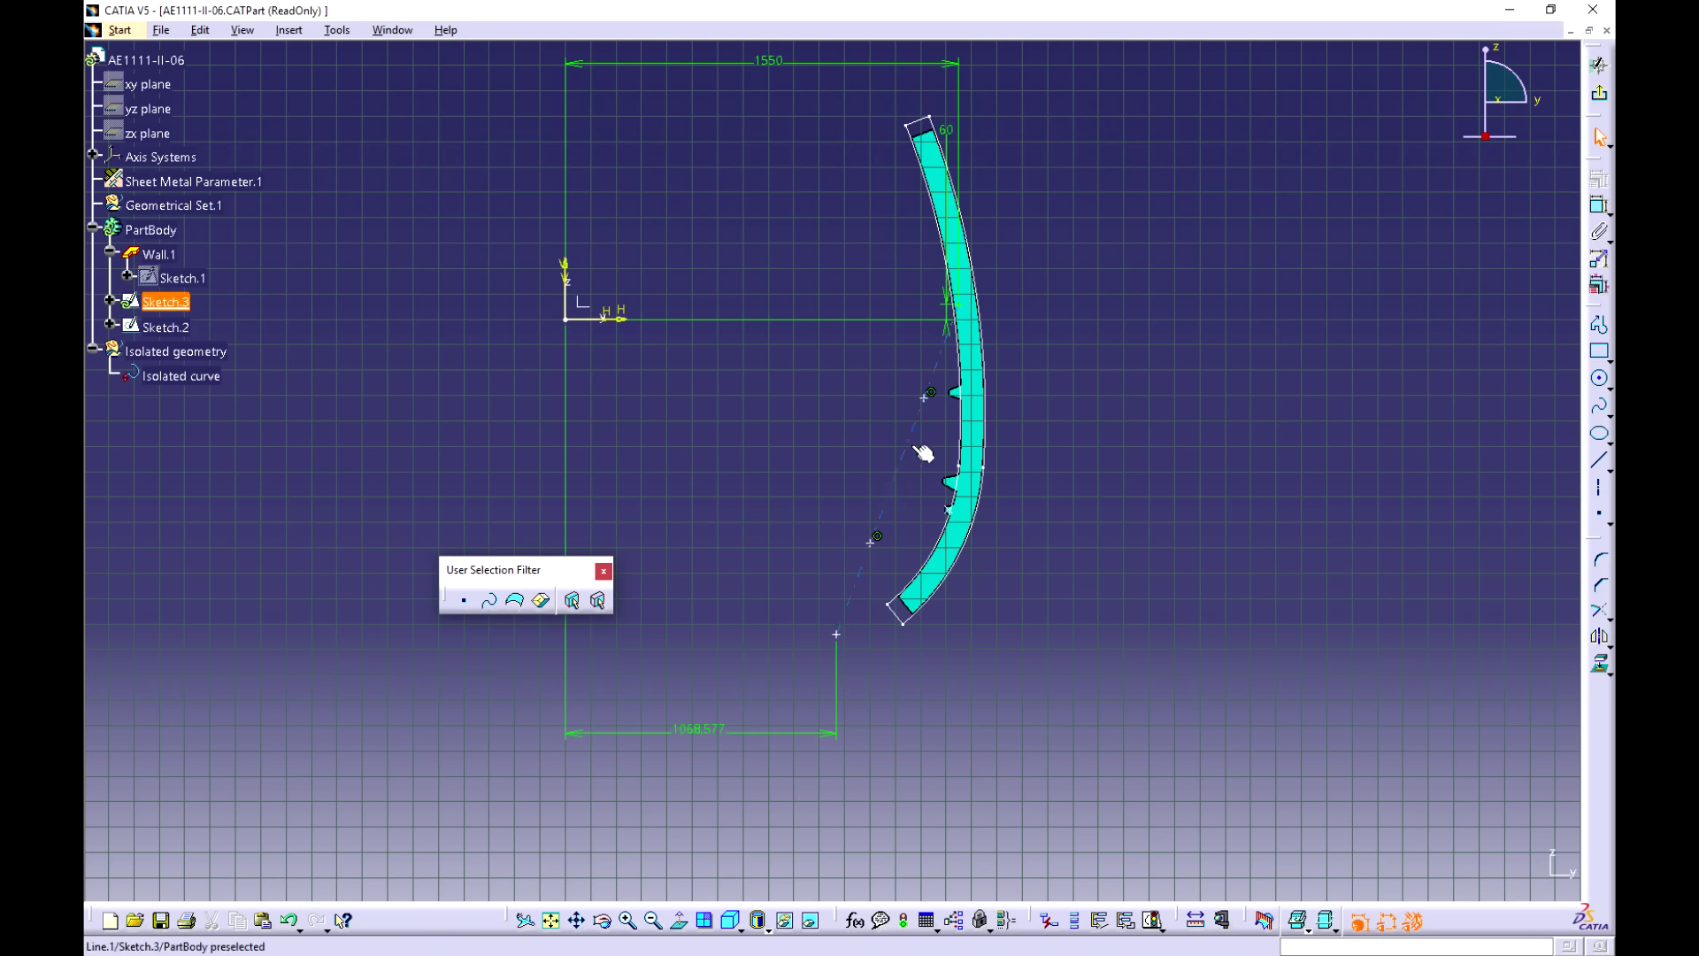
double_click(704, 733)
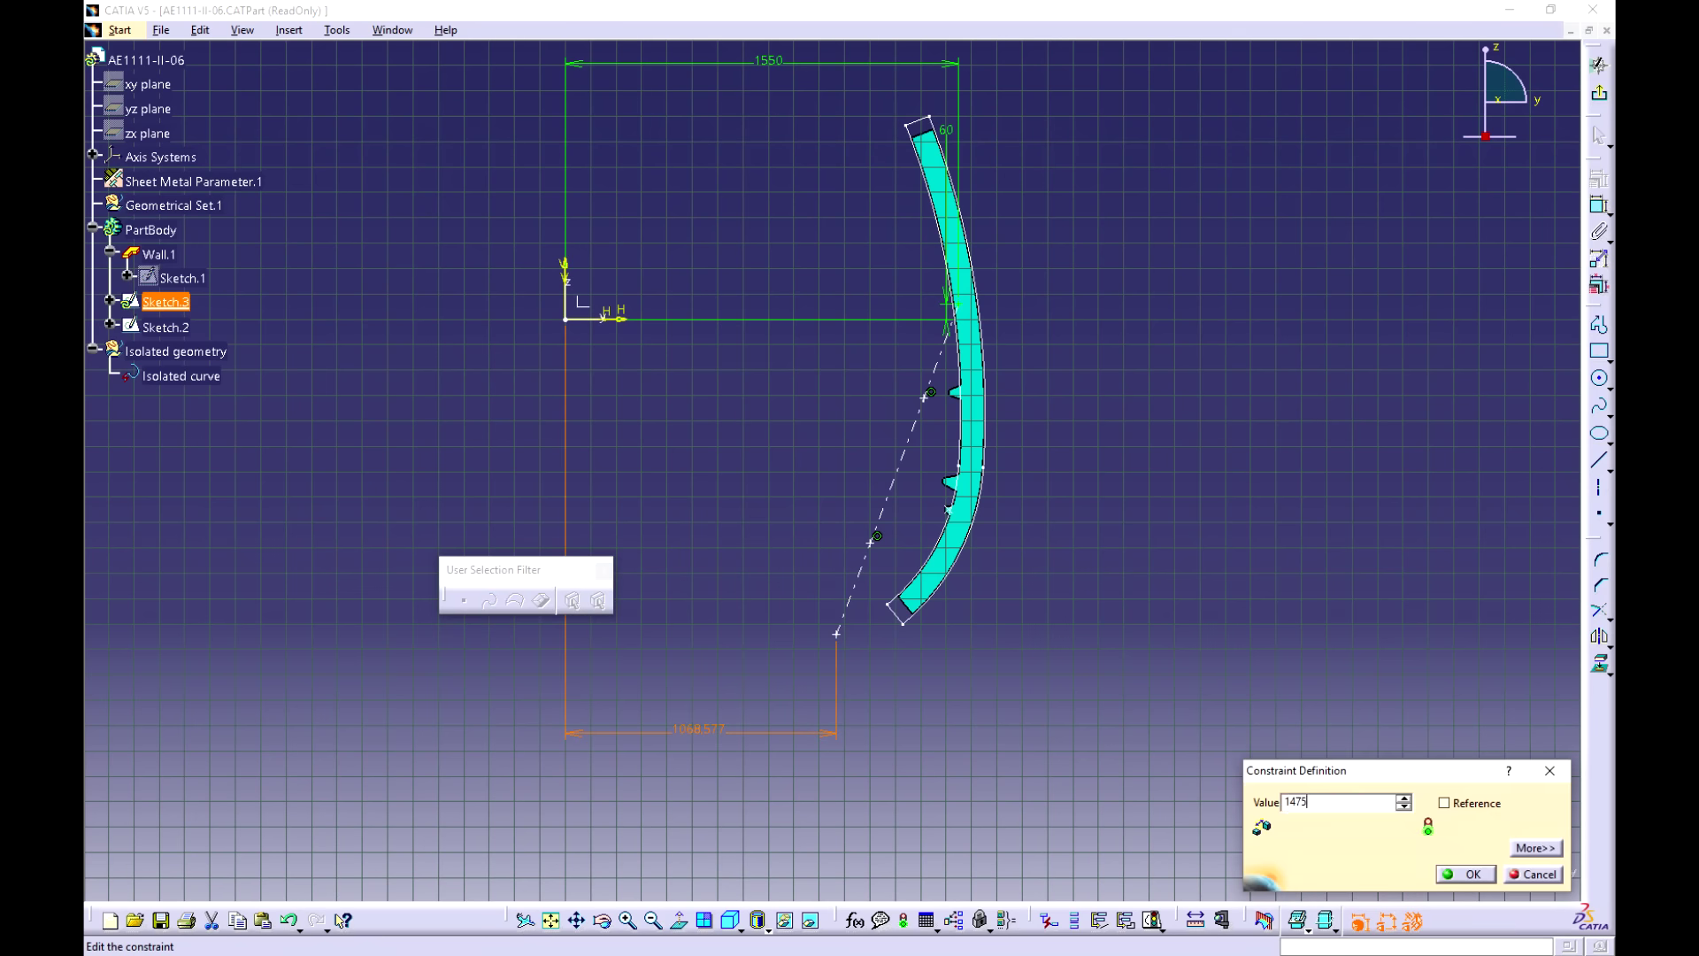
key("Return")
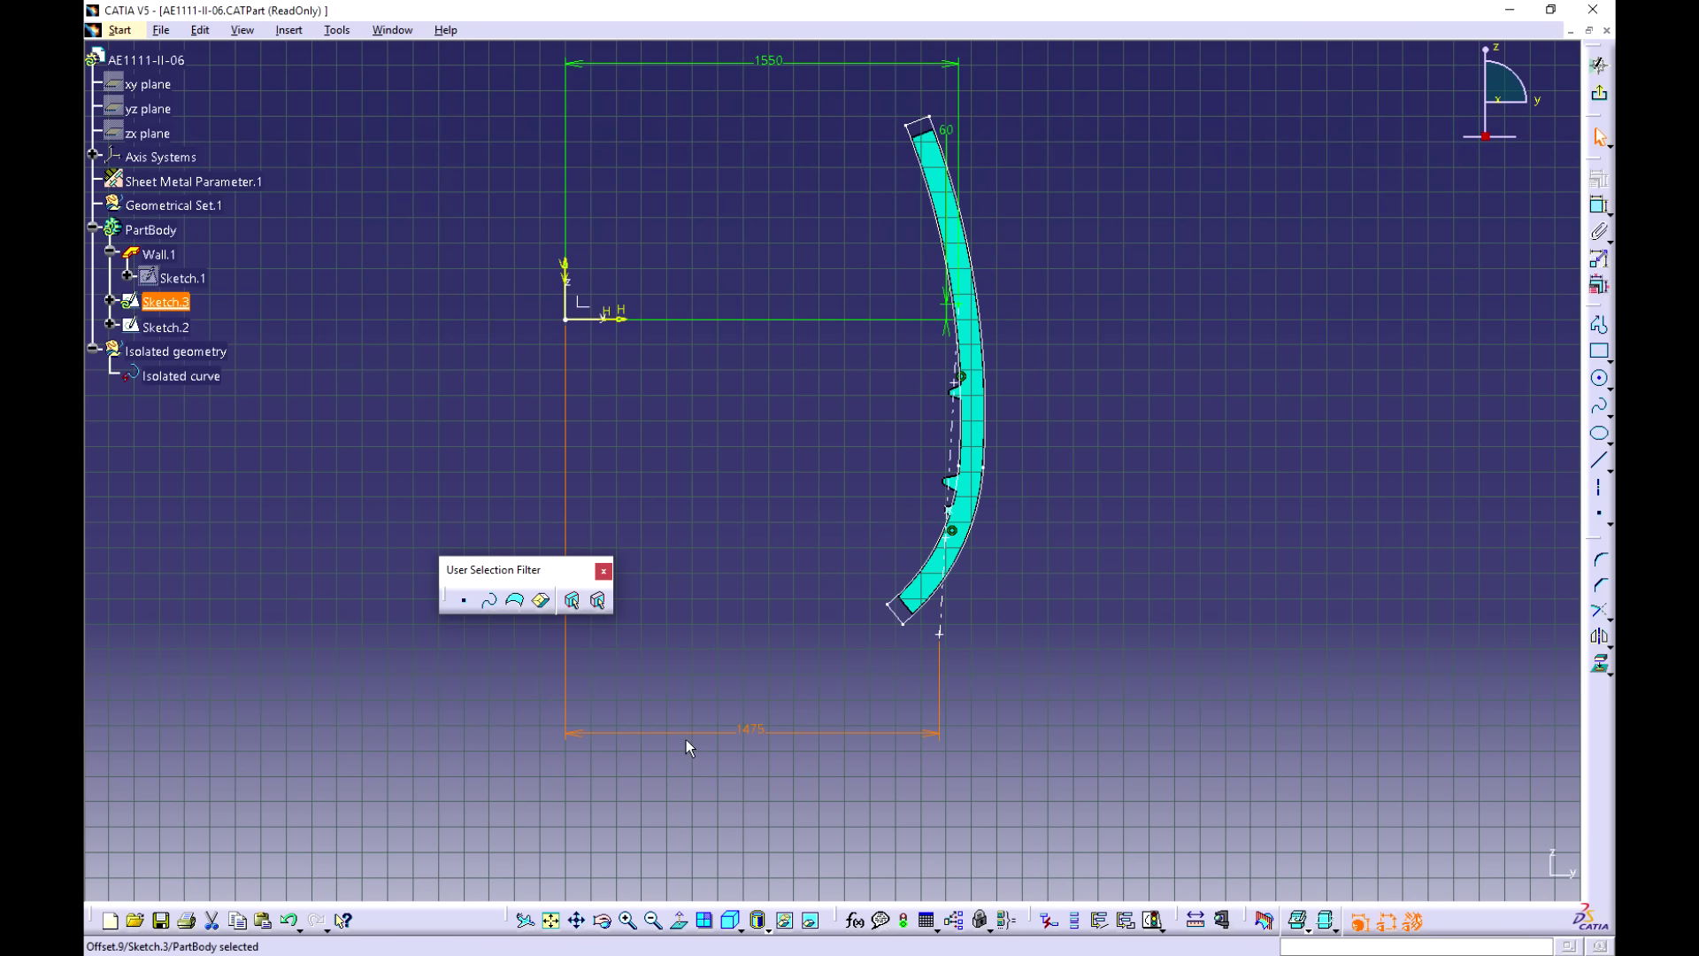
left_click(1260, 398)
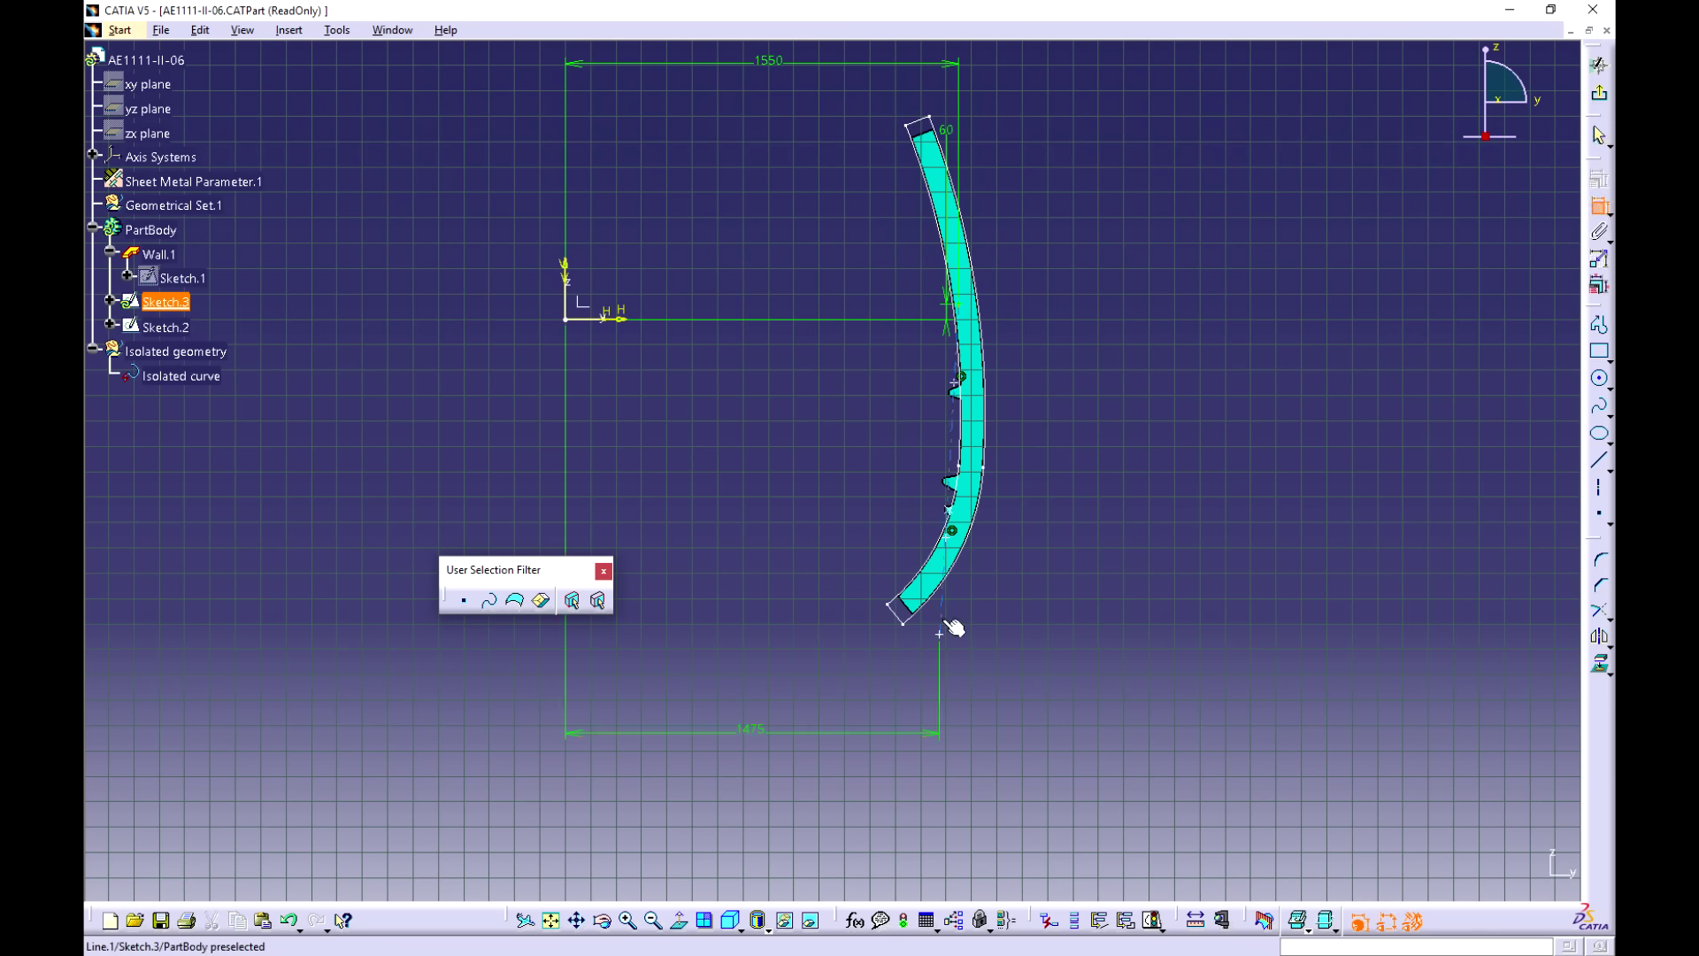
Step: Dimension the three distances between consecutive points along the slanted axis, placing the dimensions outside the rib
mouse_move(937, 600)
middle_mouse_down()
mouse_move(915, 447)
mouse_move(804, 501)
middle_mouse_up()
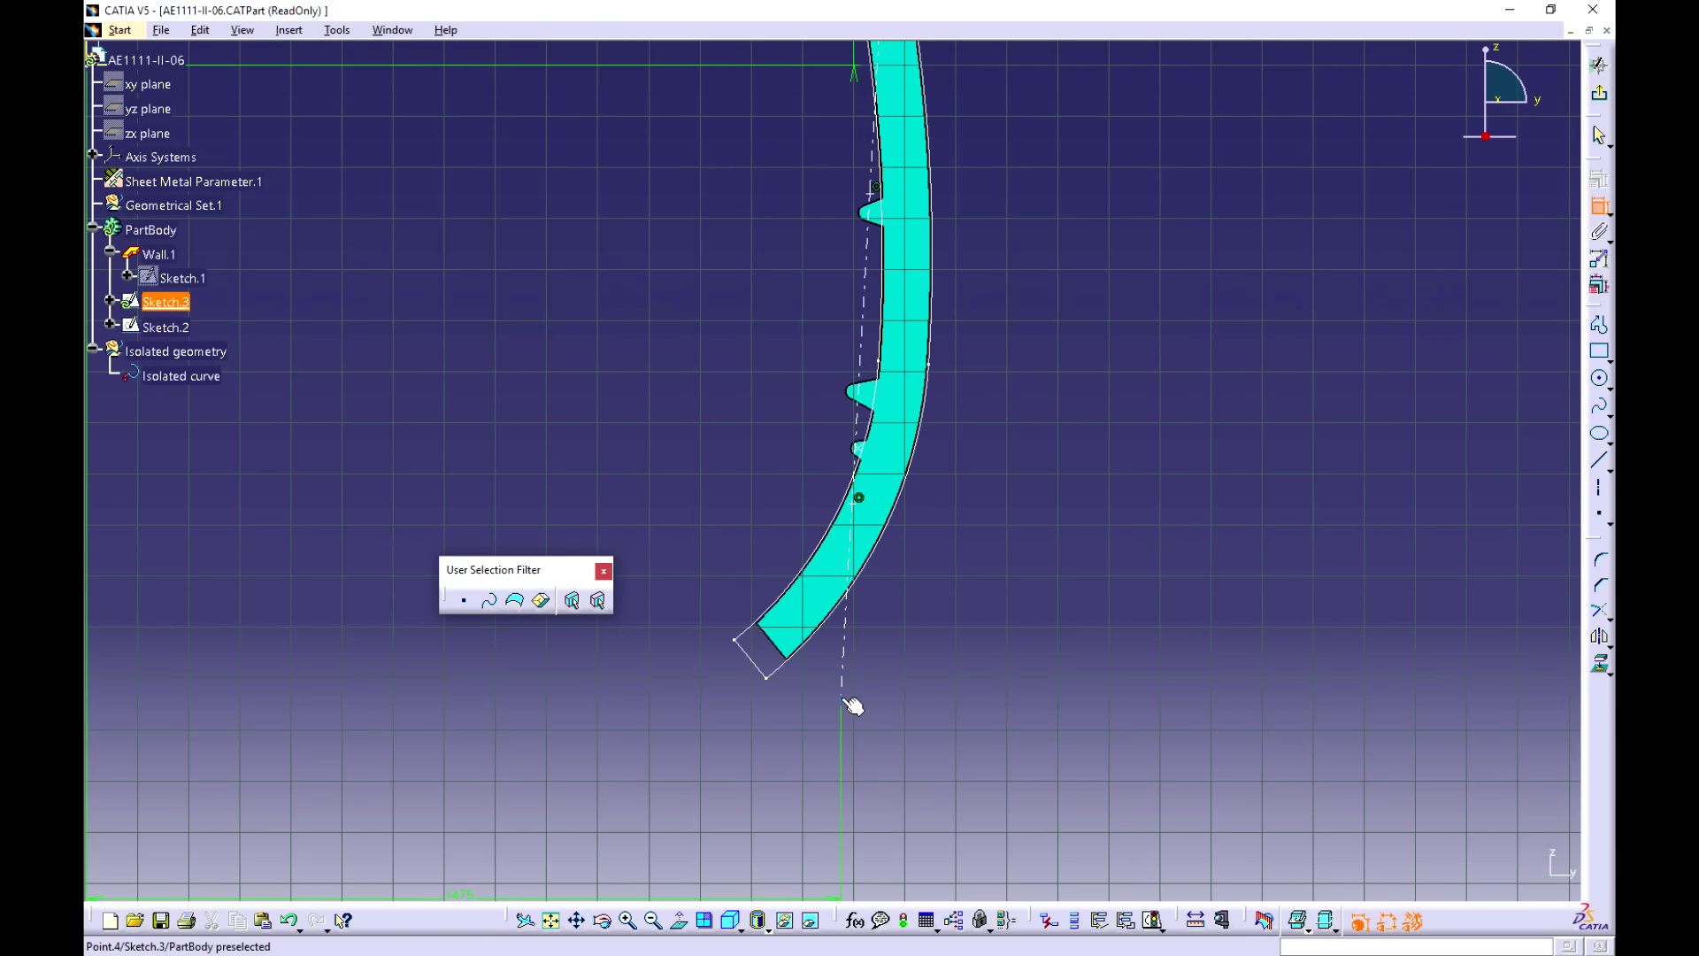
left_click(858, 499)
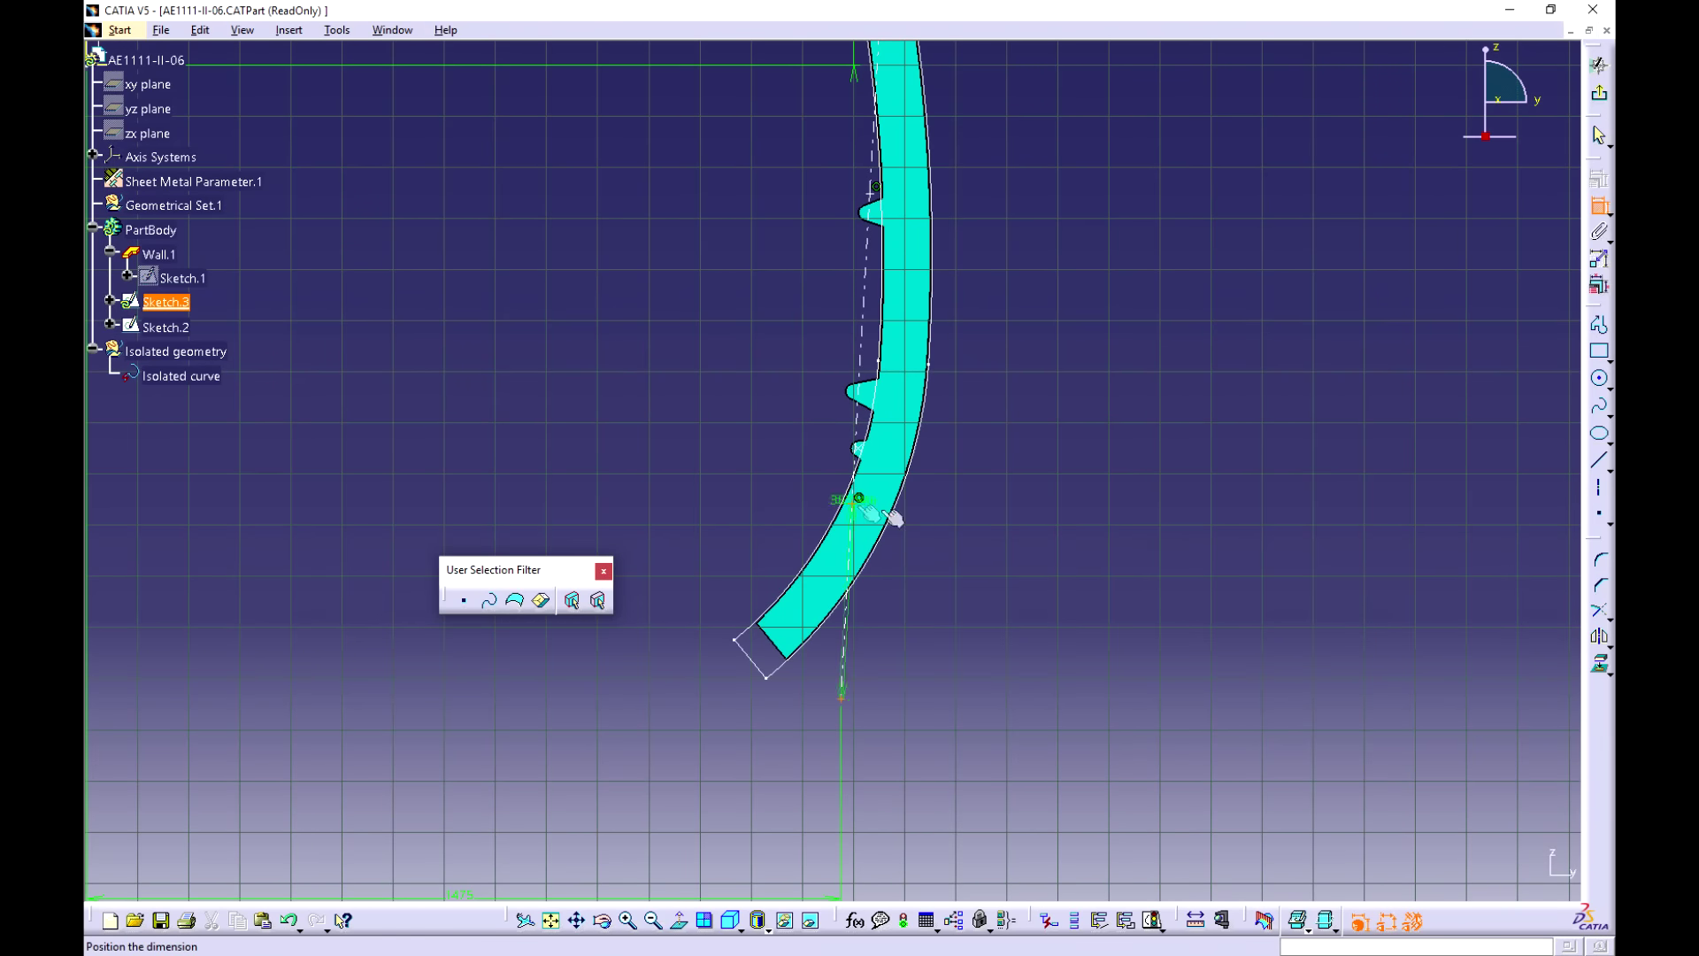
left_click(1189, 611)
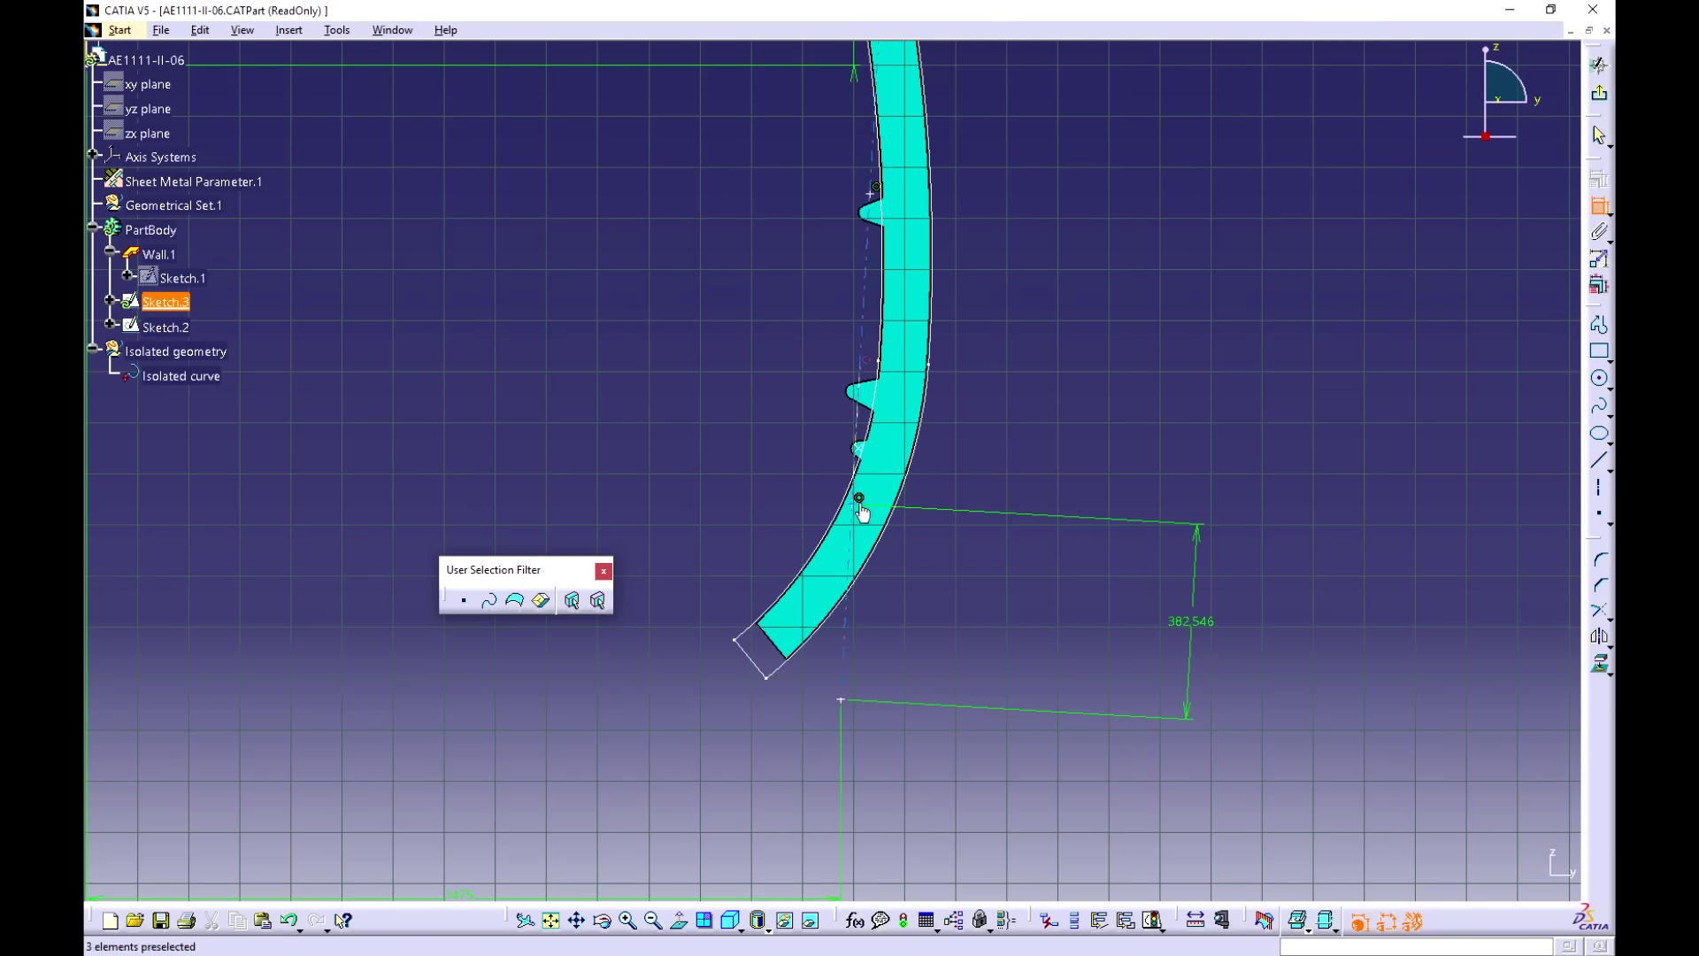
left_click(874, 188)
left_click(1214, 395)
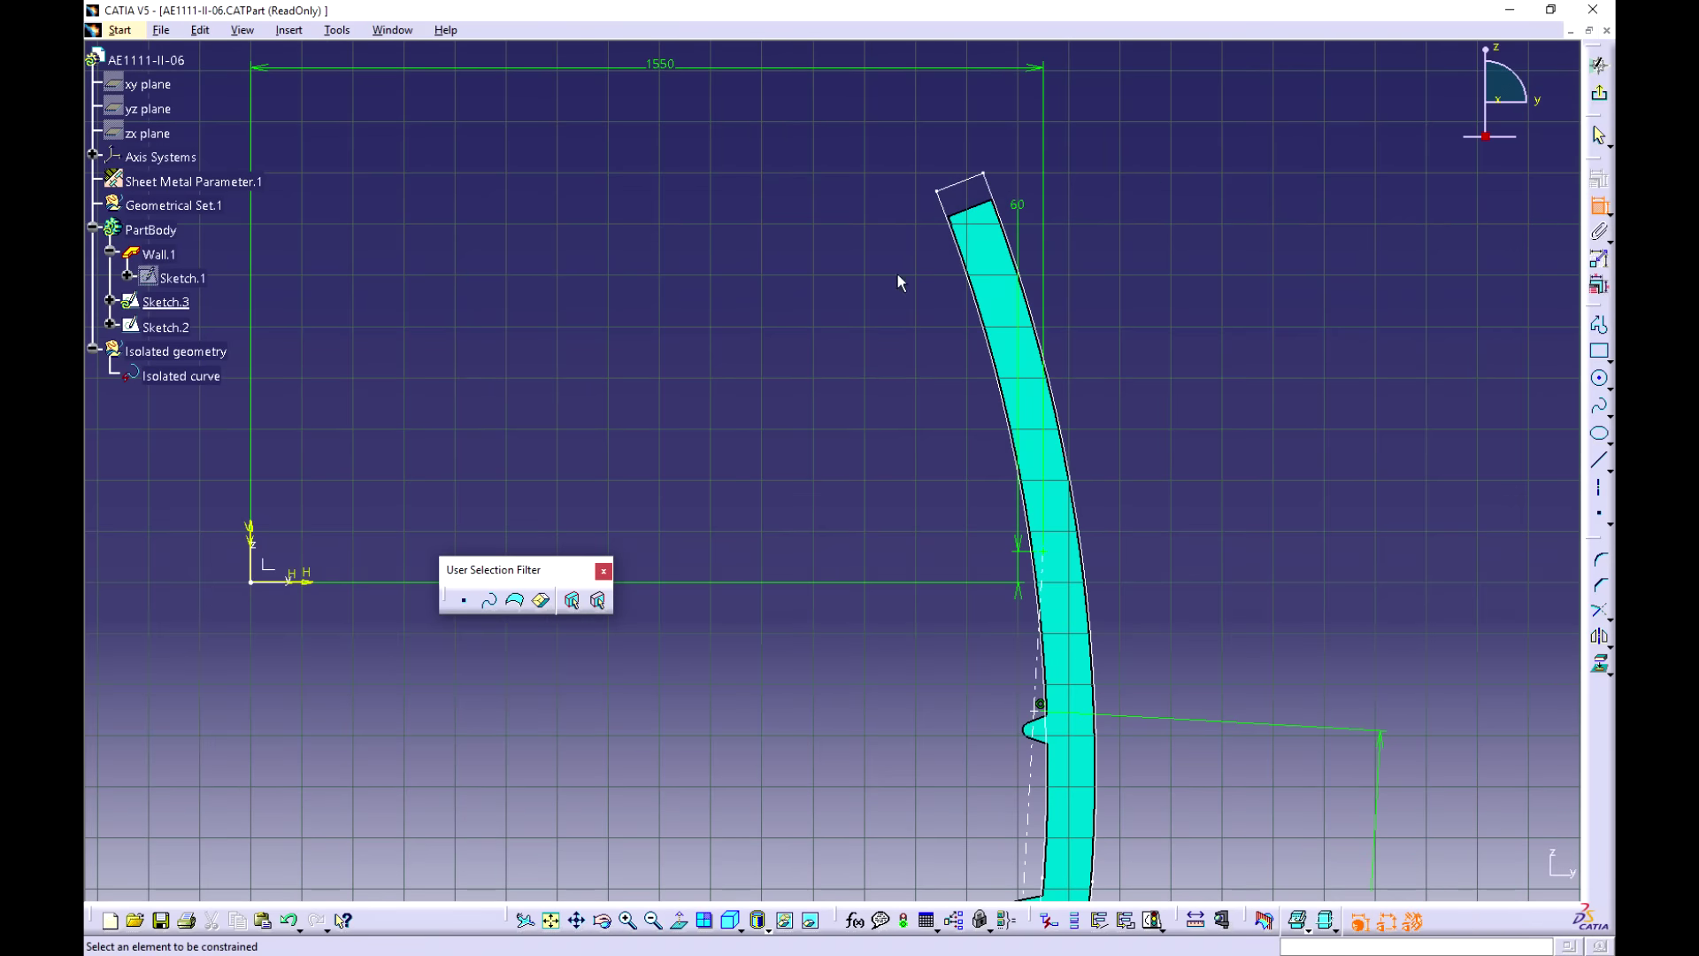
middle_click_drag(1060, 476, 790, 256)
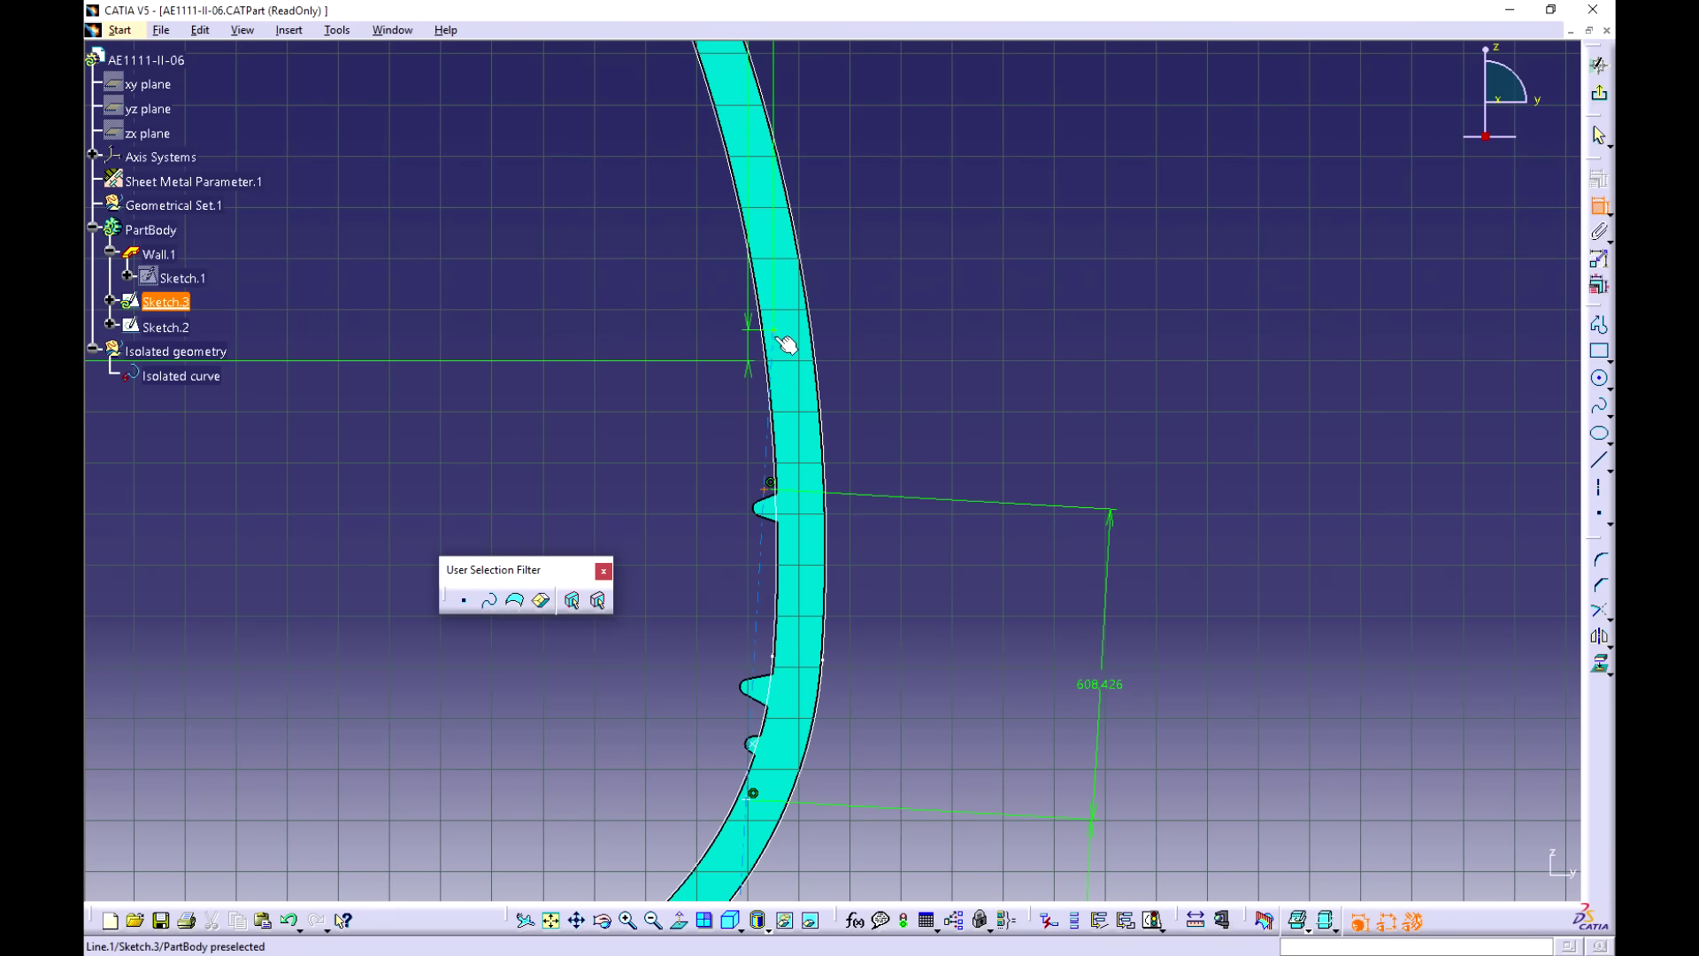
left_click(773, 331)
left_click(1121, 439)
mouse_move(1113, 579)
middle_mouse_down()
mouse_move(956, 182)
mouse_move(956, 322)
mouse_move(1058, 403)
mouse_move(1065, 358)
middle_mouse_up()
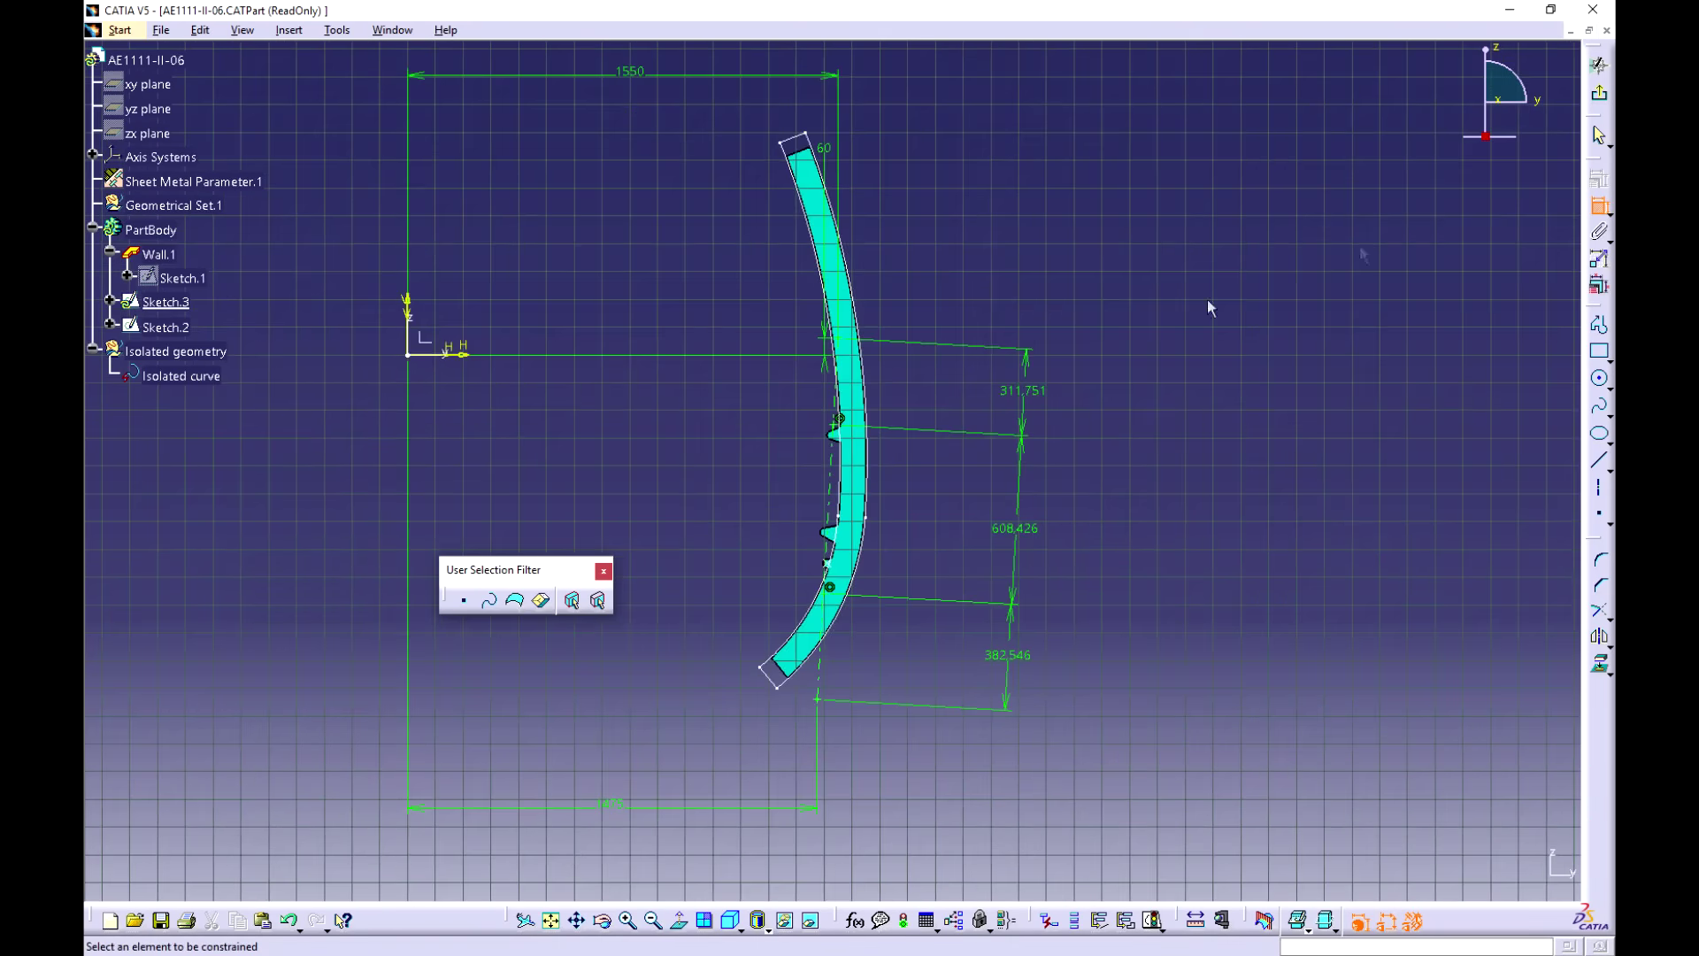
Step: Set all three spacings between the consecutive points on the slanted axis to 350 mm
double_click(1024, 398)
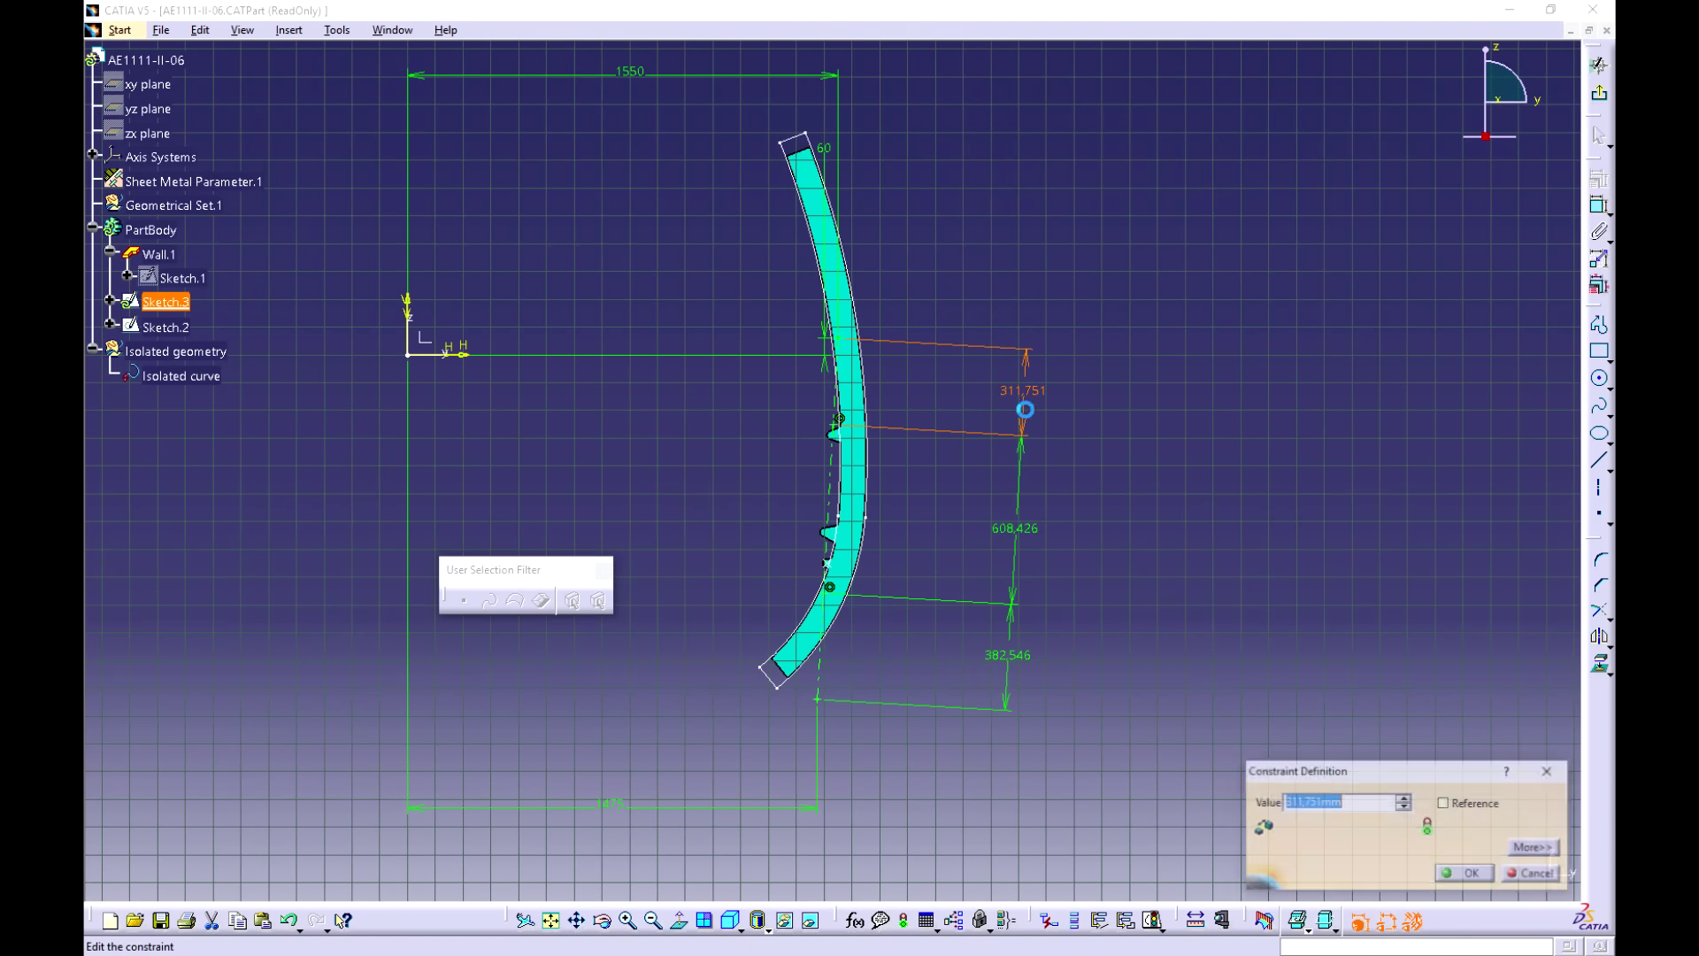
type("350")
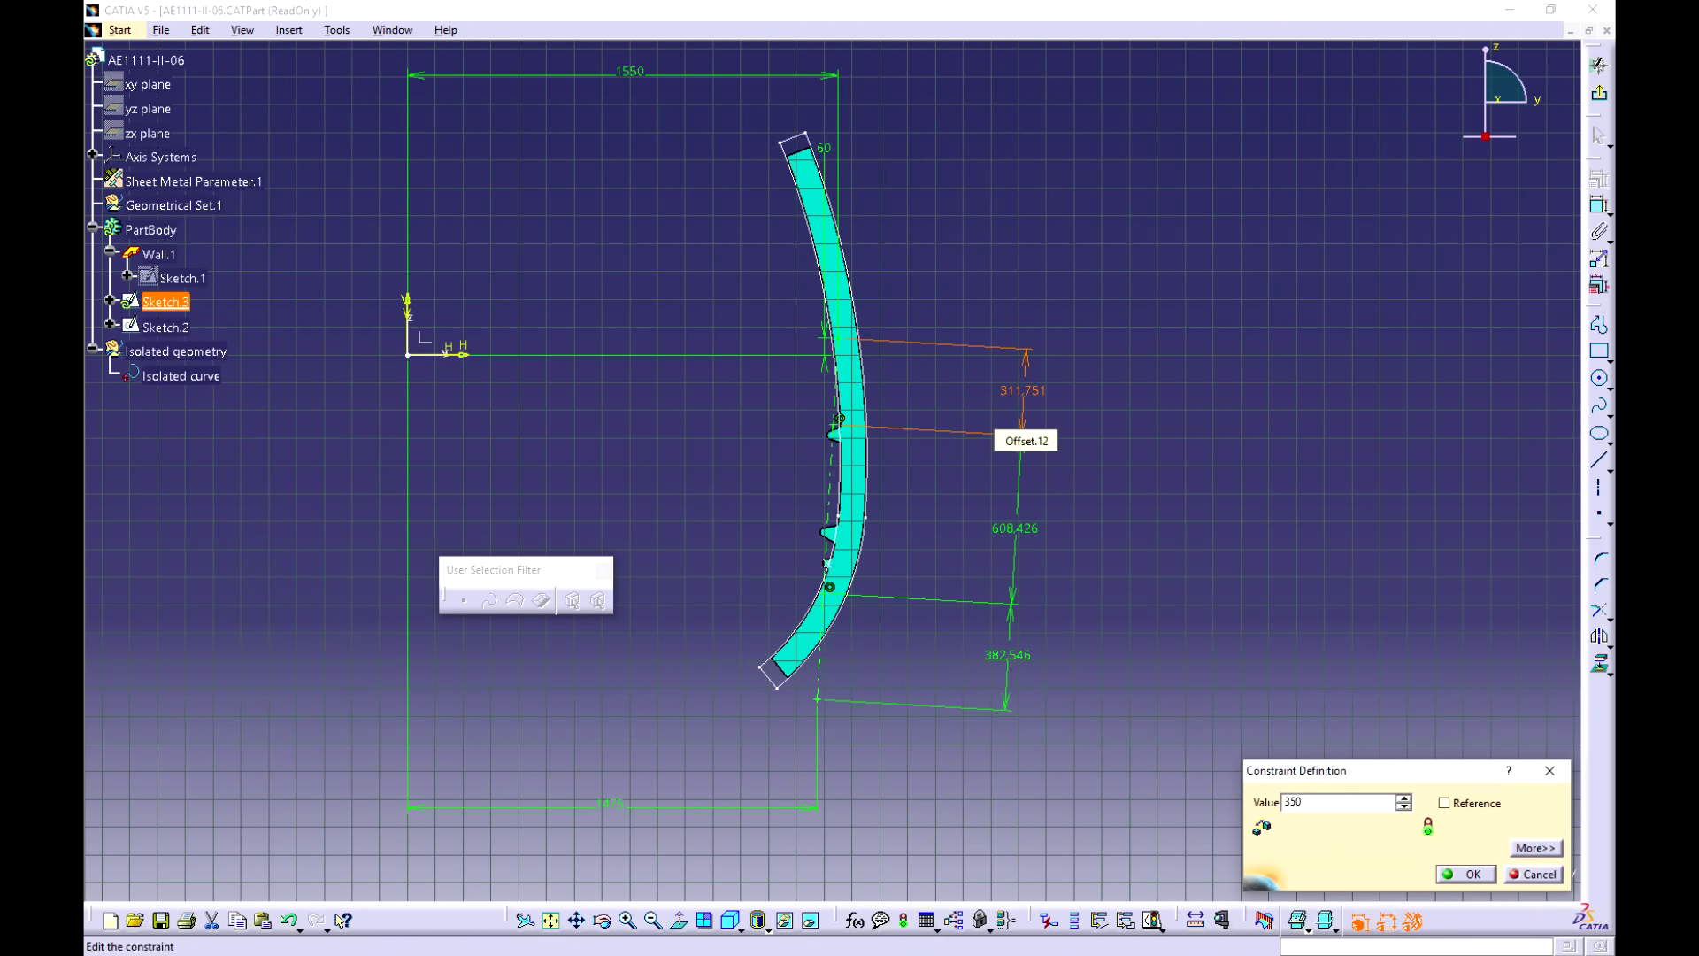
type("mm")
key("Return")
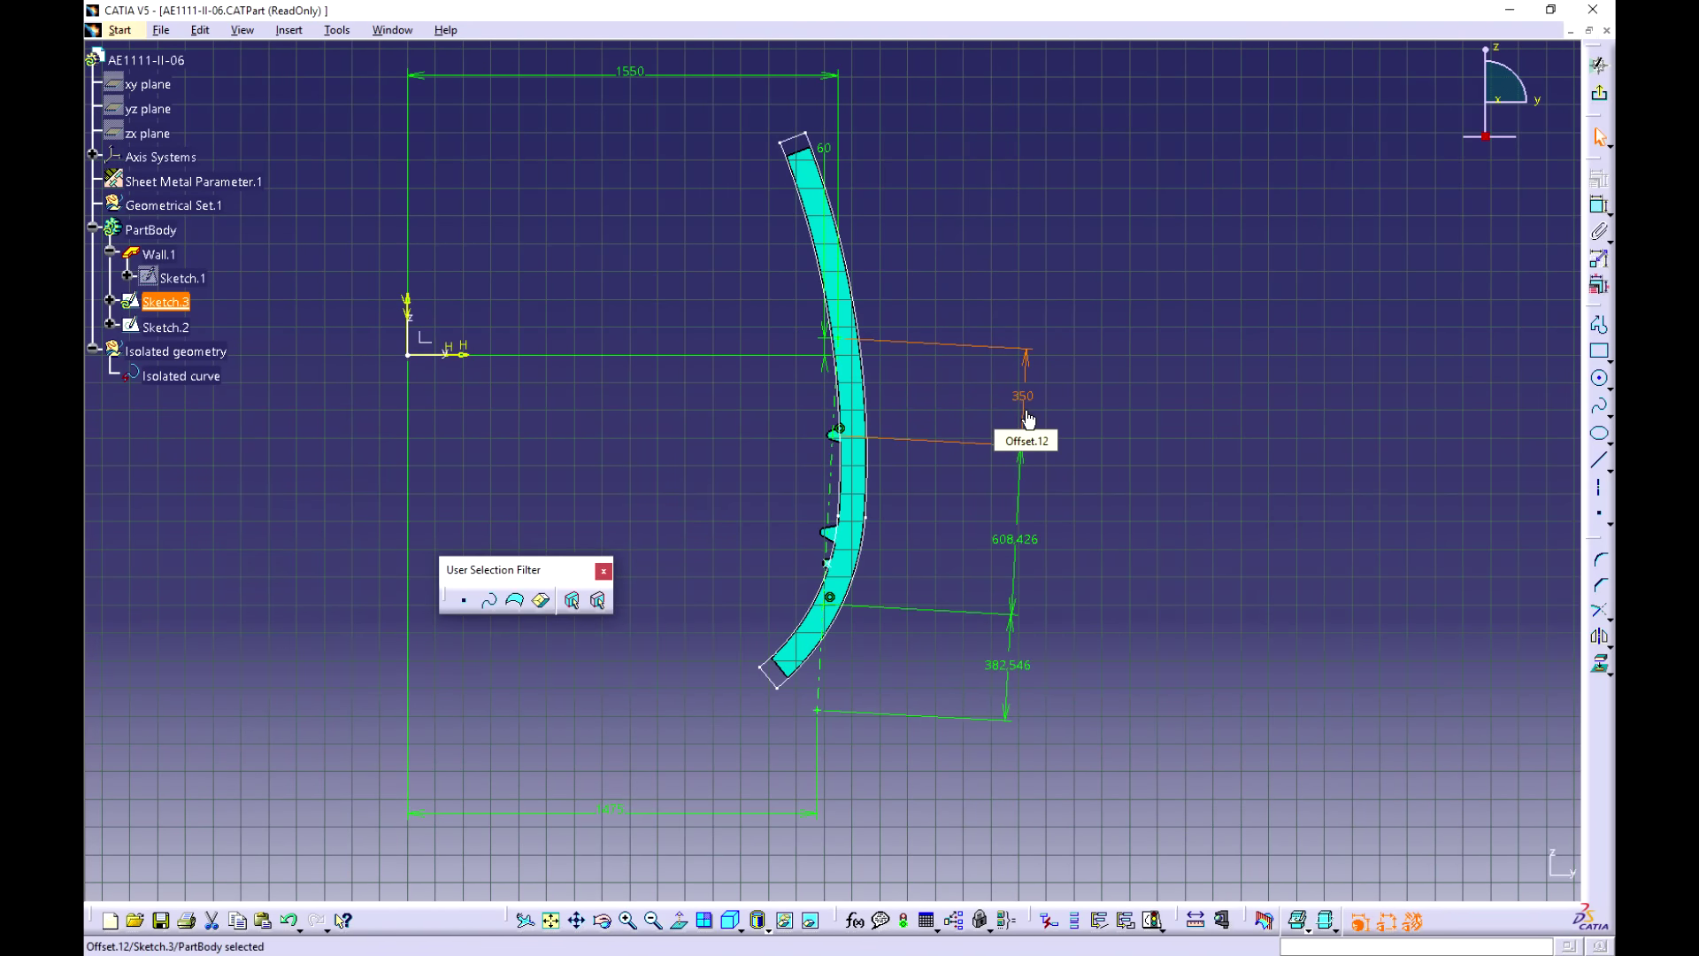
double_click(1013, 542)
type("350mm")
key("Return")
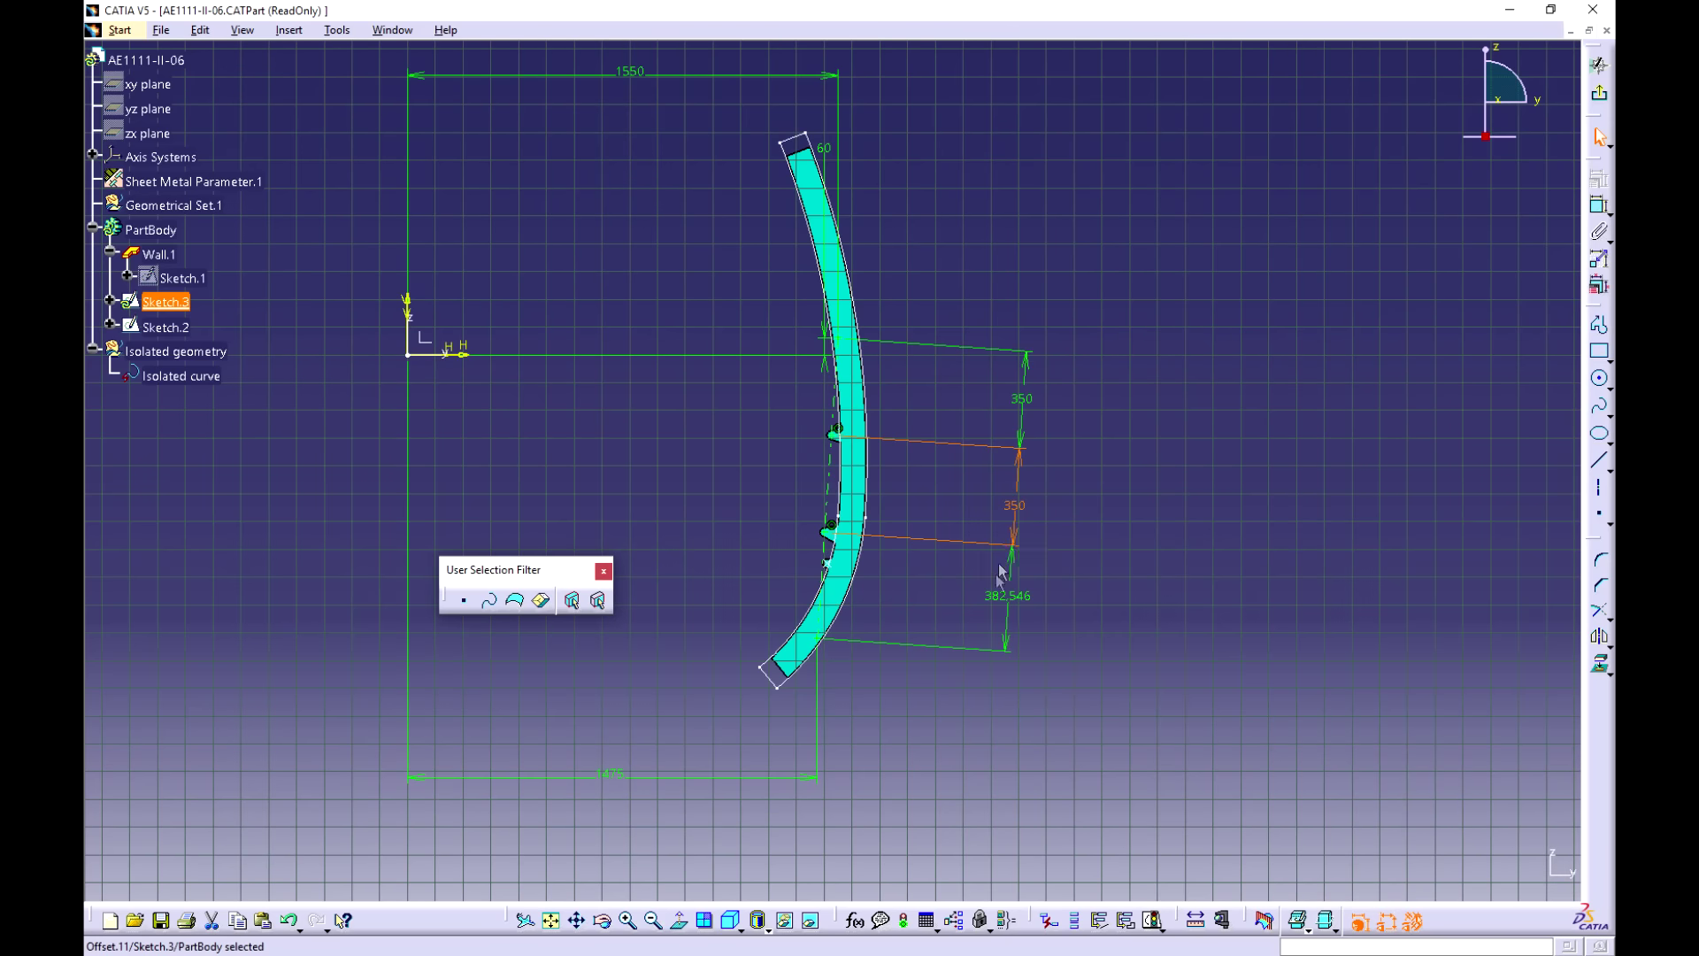
double_click(1007, 595)
type("350mm")
key("Return")
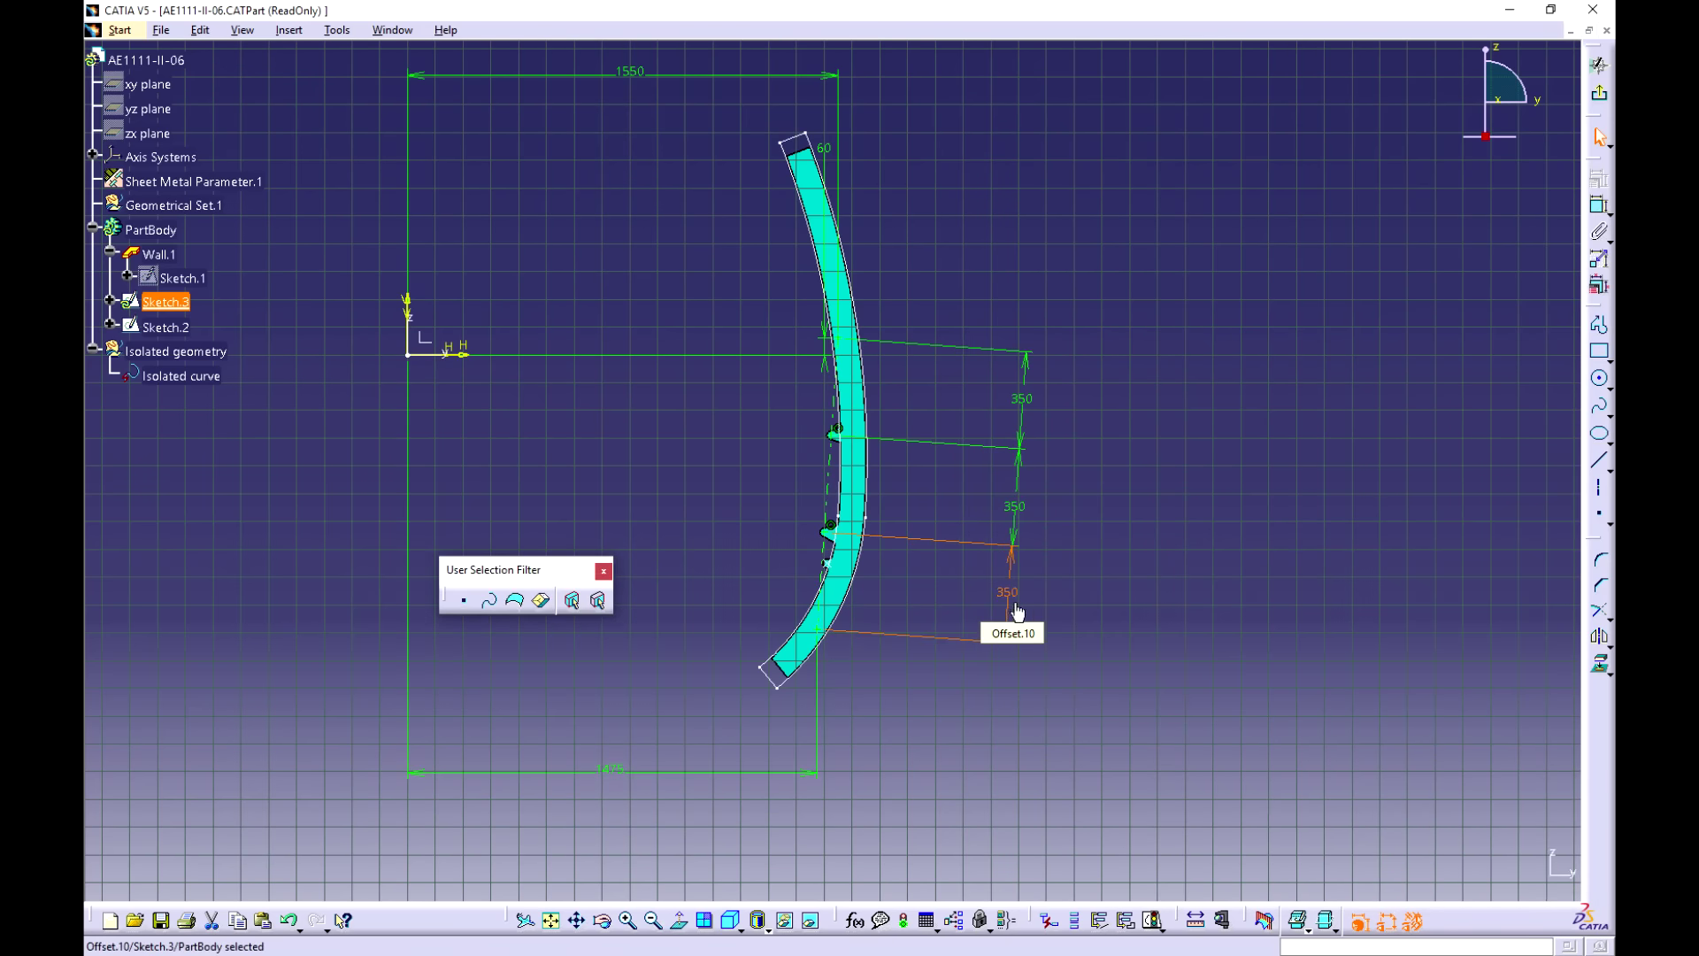
Step: Examine up close how the two middle axis points sit within the tabs on the rib's inner edge
scroll(911, 656, "up", 3)
mouse_move(841, 667)
middle_mouse_down()
mouse_move(890, 638)
mouse_move(903, 581)
middle_mouse_up()
middle_click_drag(894, 765, 918, 481)
middle_click_drag(1066, 724, 922, 489)
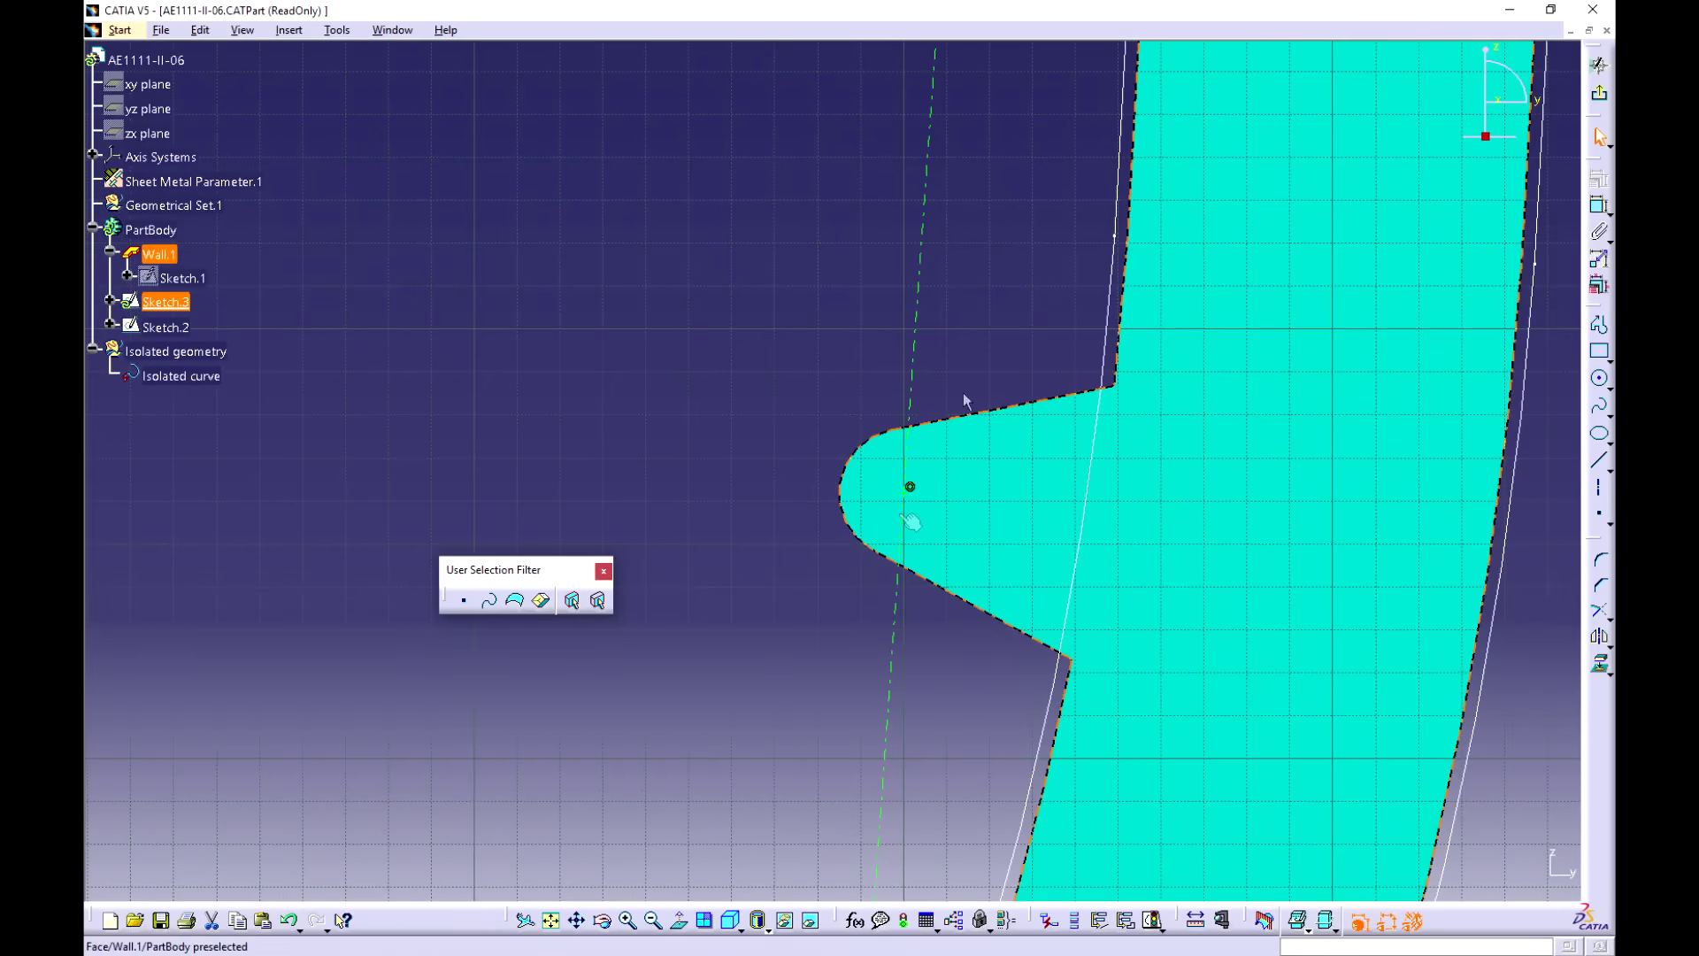
middle_click_drag(965, 177, 934, 770)
middle_click_drag(957, 550, 961, 637)
middle_click_drag(936, 394, 958, 676)
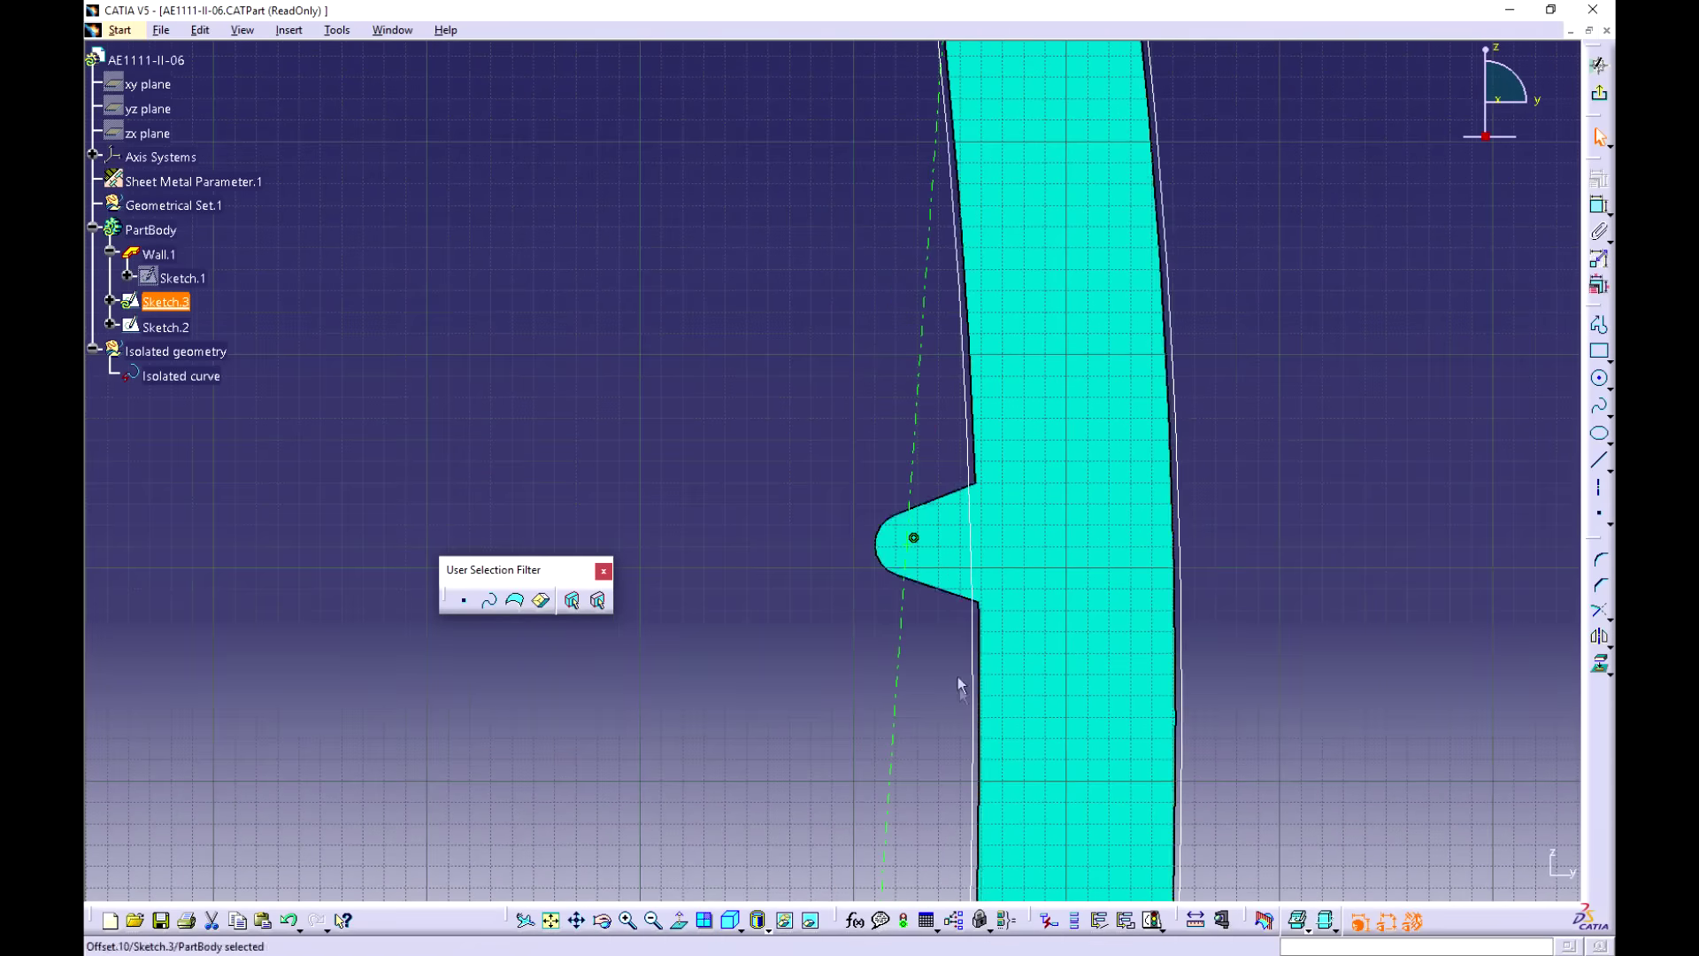
Step: Check the remaining axis points against the rib and exit the reference-point sketch back to the sheet metal part
mouse_move(963, 53)
middle_mouse_down()
mouse_move(960, 465)
mouse_move(909, 667)
middle_mouse_up()
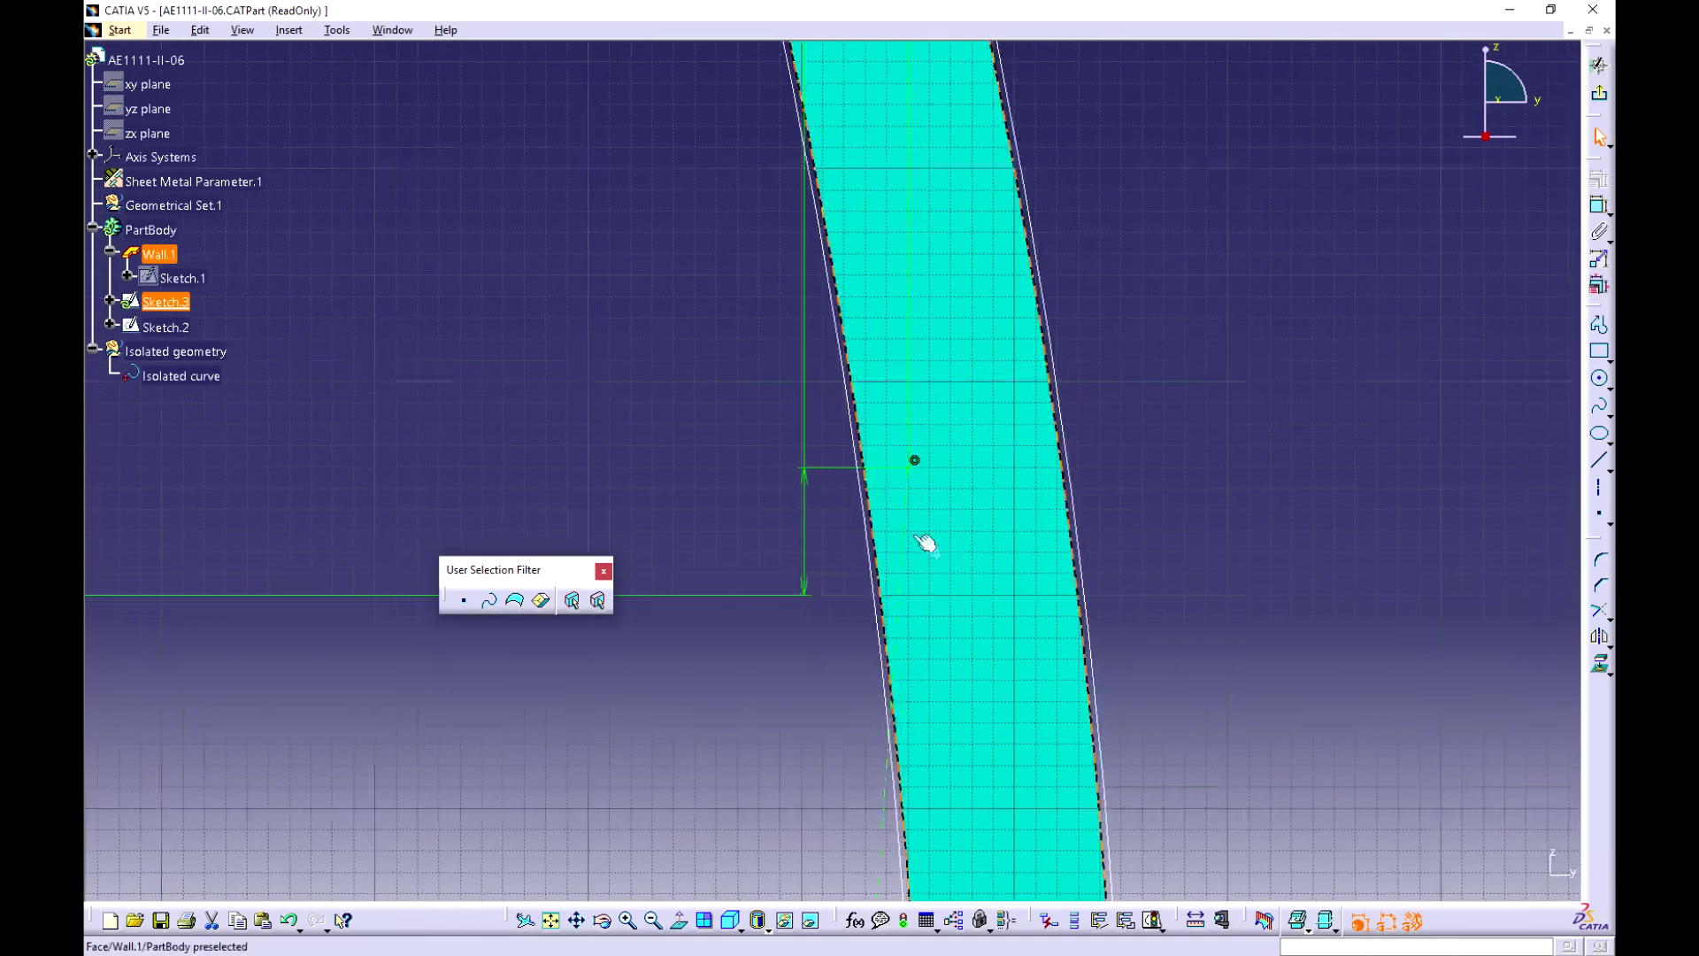
middle_click_drag(917, 535, 962, 712)
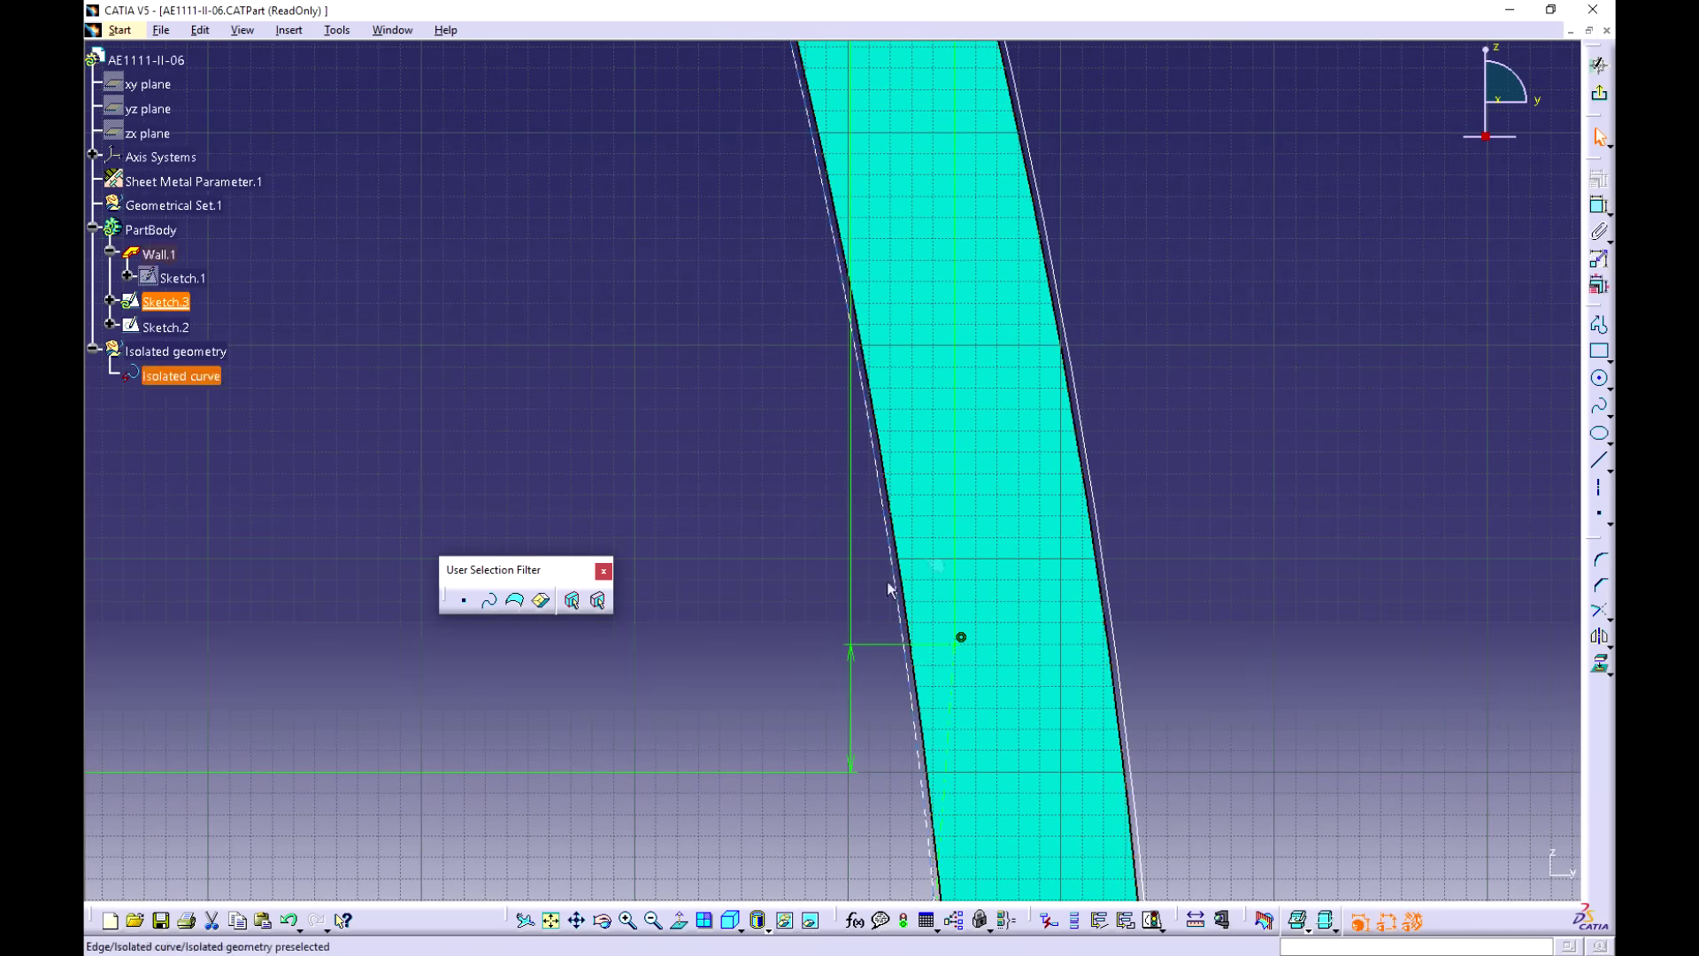
middle_click_drag(993, 646, 982, 814)
mouse_move(982, 880)
middle_mouse_down()
mouse_move(903, 368)
mouse_move(885, 465)
middle_mouse_up()
middle_click_drag(705, 328, 876, 419)
left_click(1146, 236)
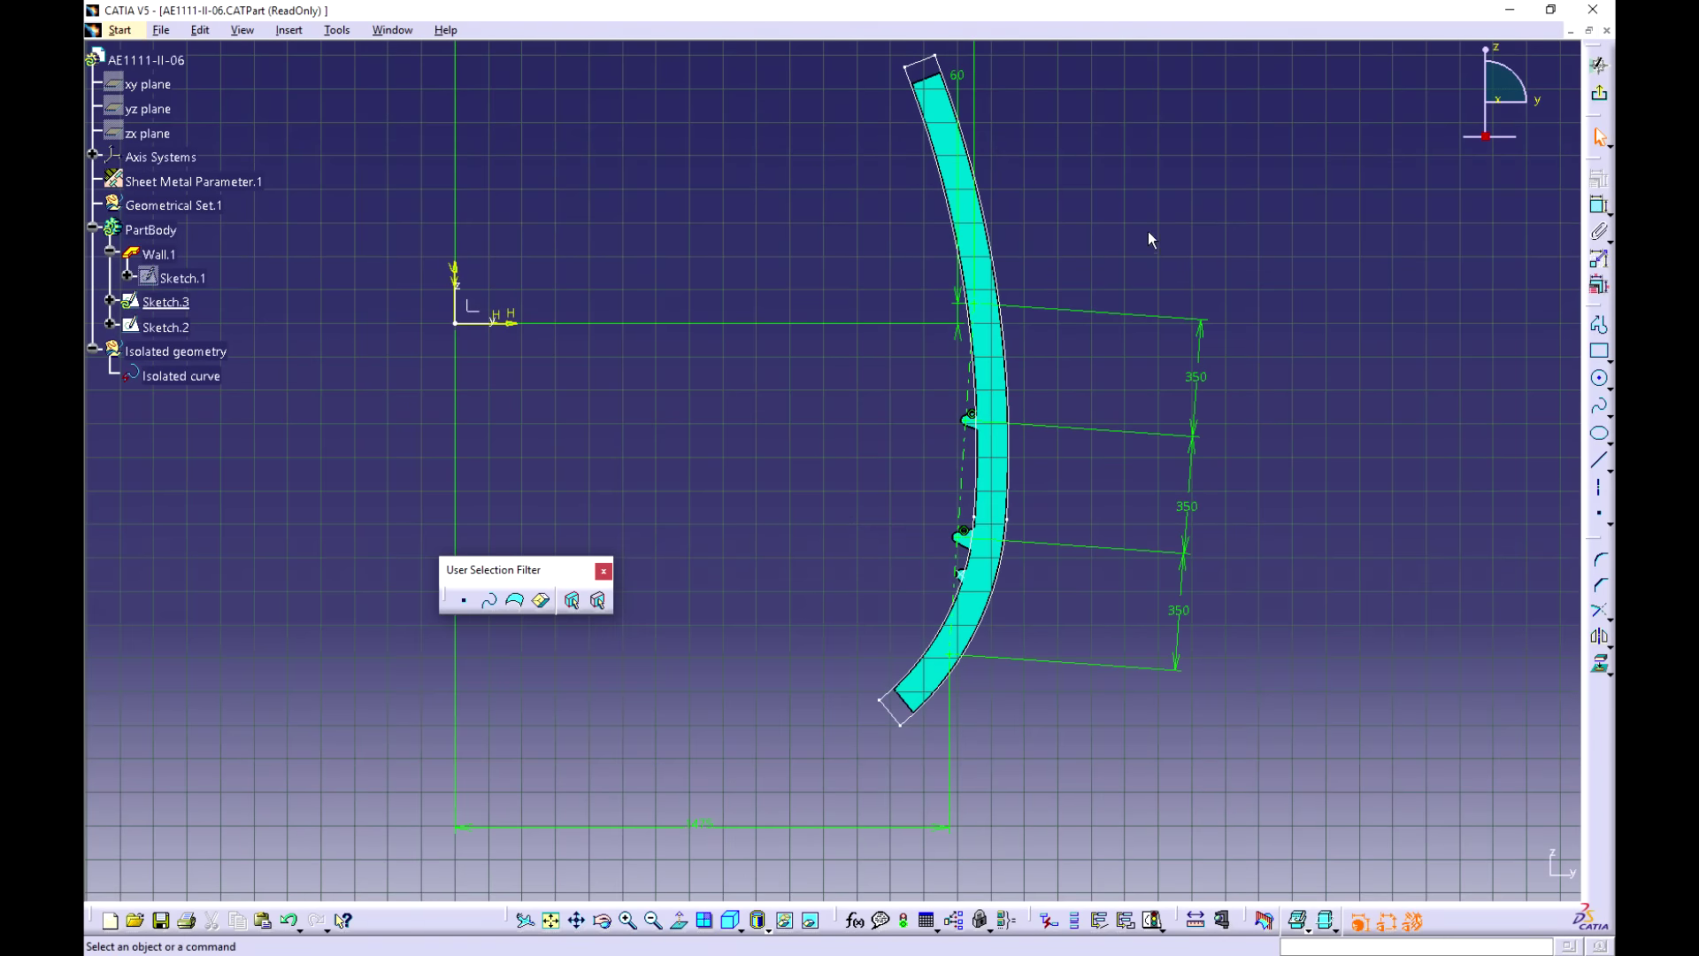
middle_click_drag(1243, 213, 1307, 333)
left_click(1598, 97)
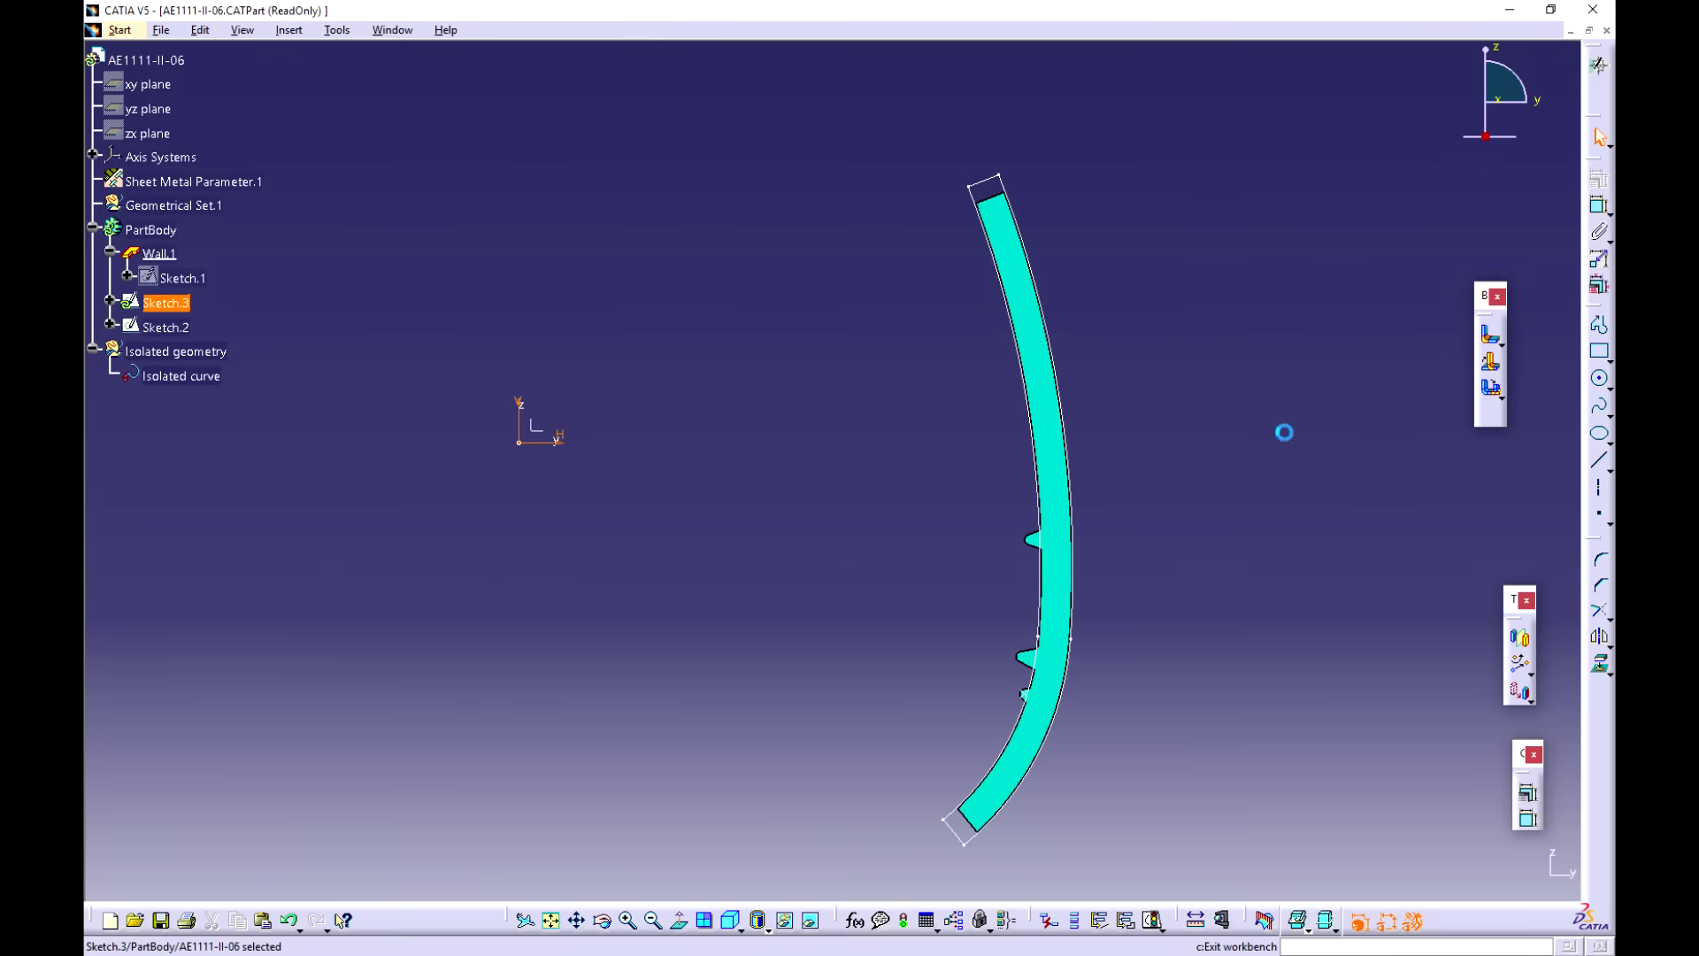
left_click(789, 513)
middle_click_drag(745, 609, 879, 675)
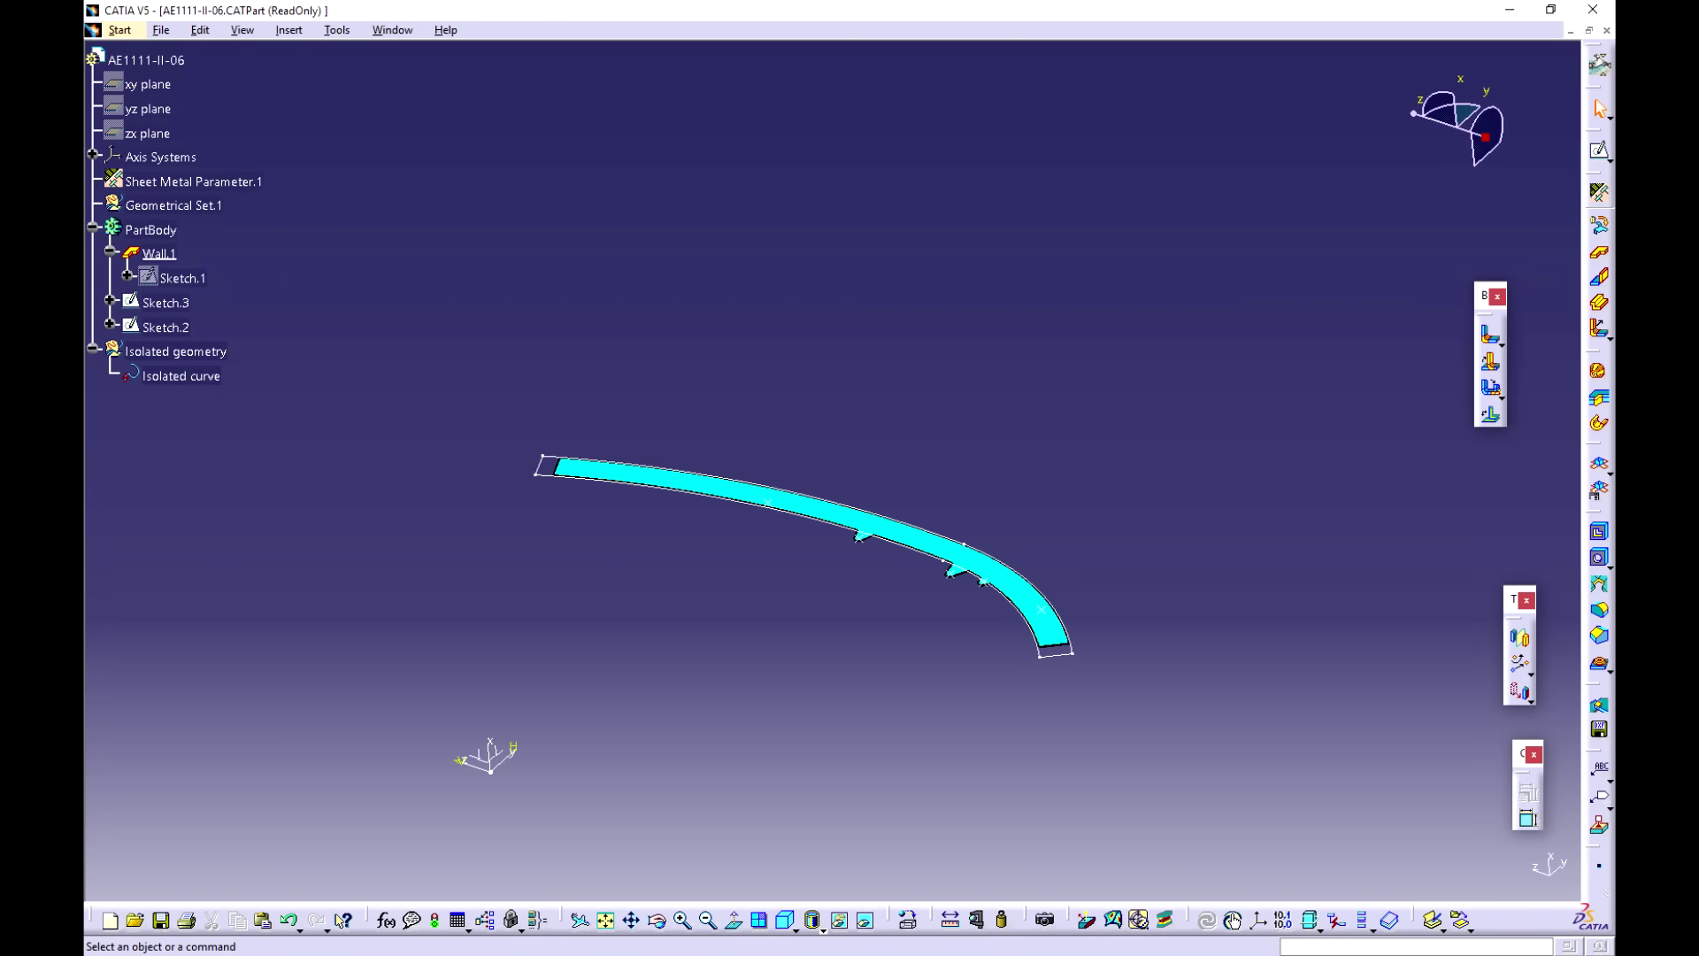
Step: Start a Corner with a 10 mm radius and select the first two inner corner edges where the tabs meet the rib
middle_click_drag(838, 700, 734, 522)
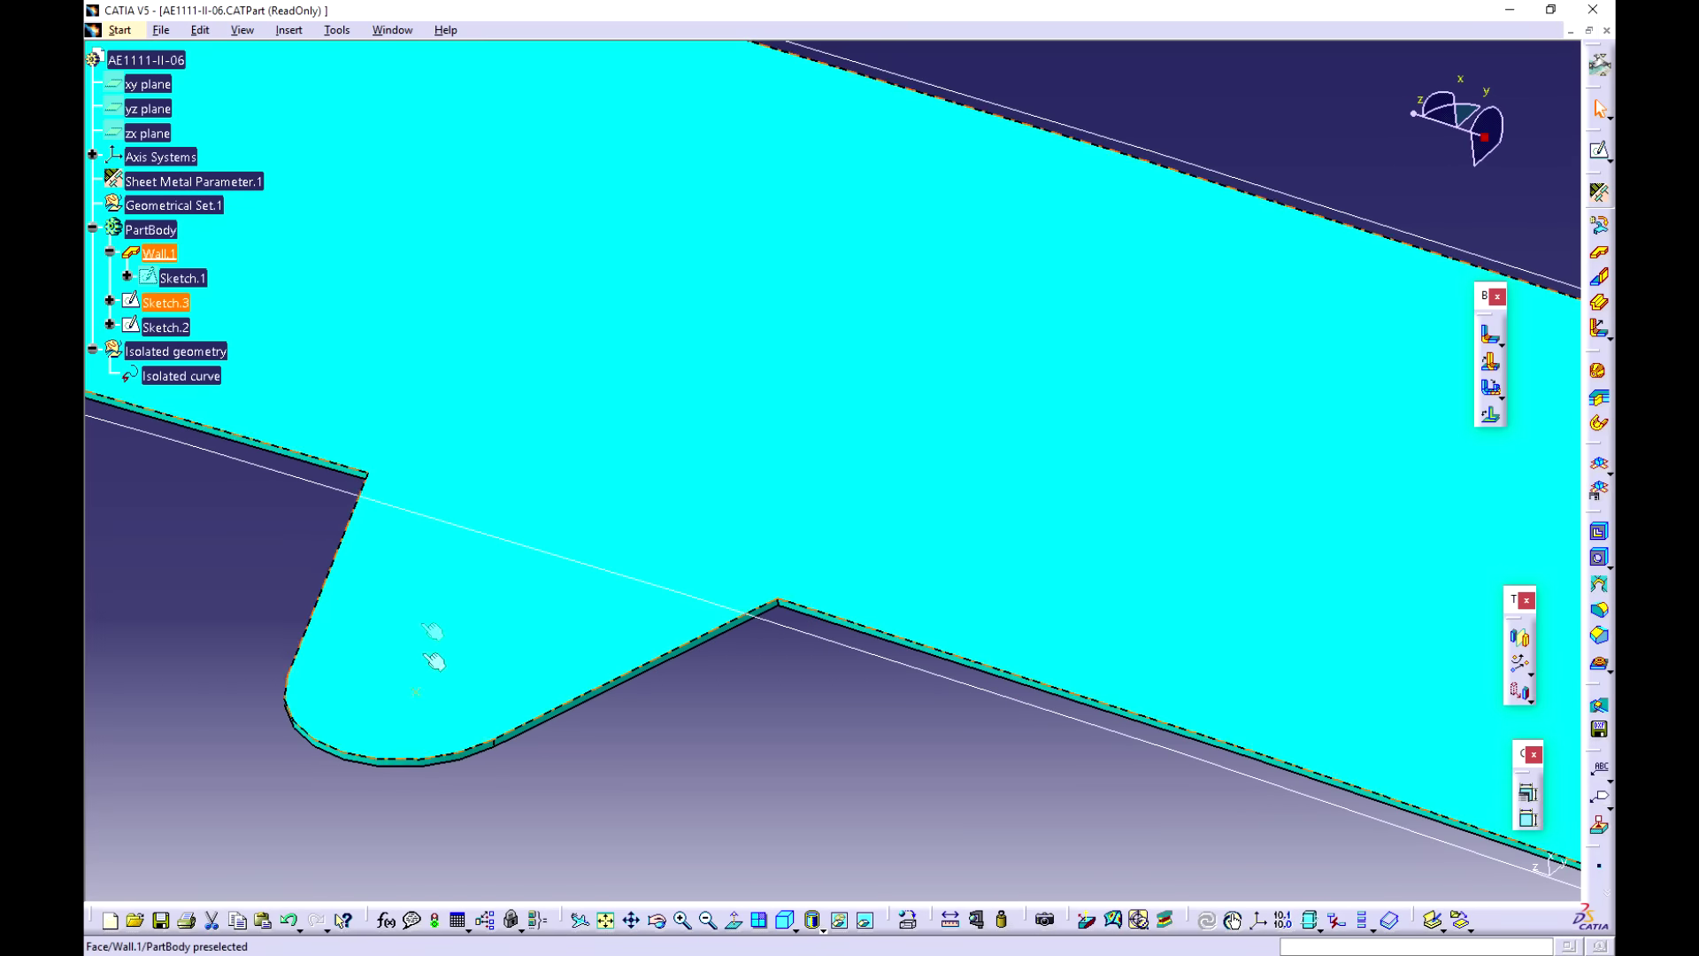
left_click(1015, 746)
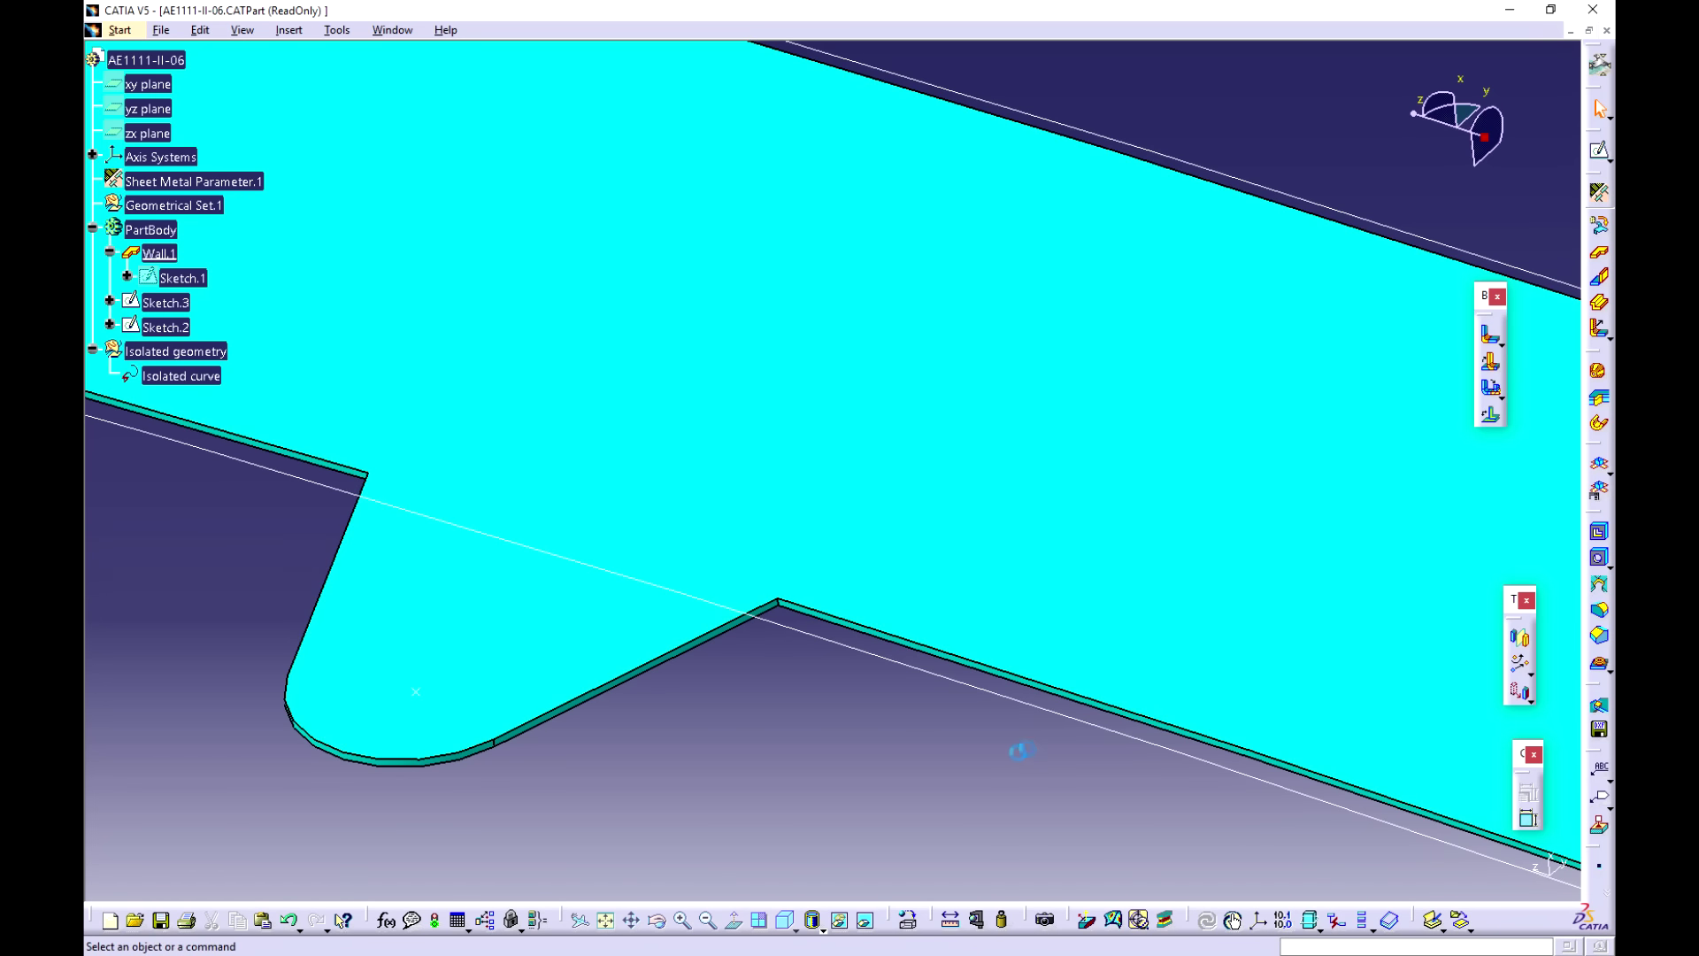
left_click(1600, 613)
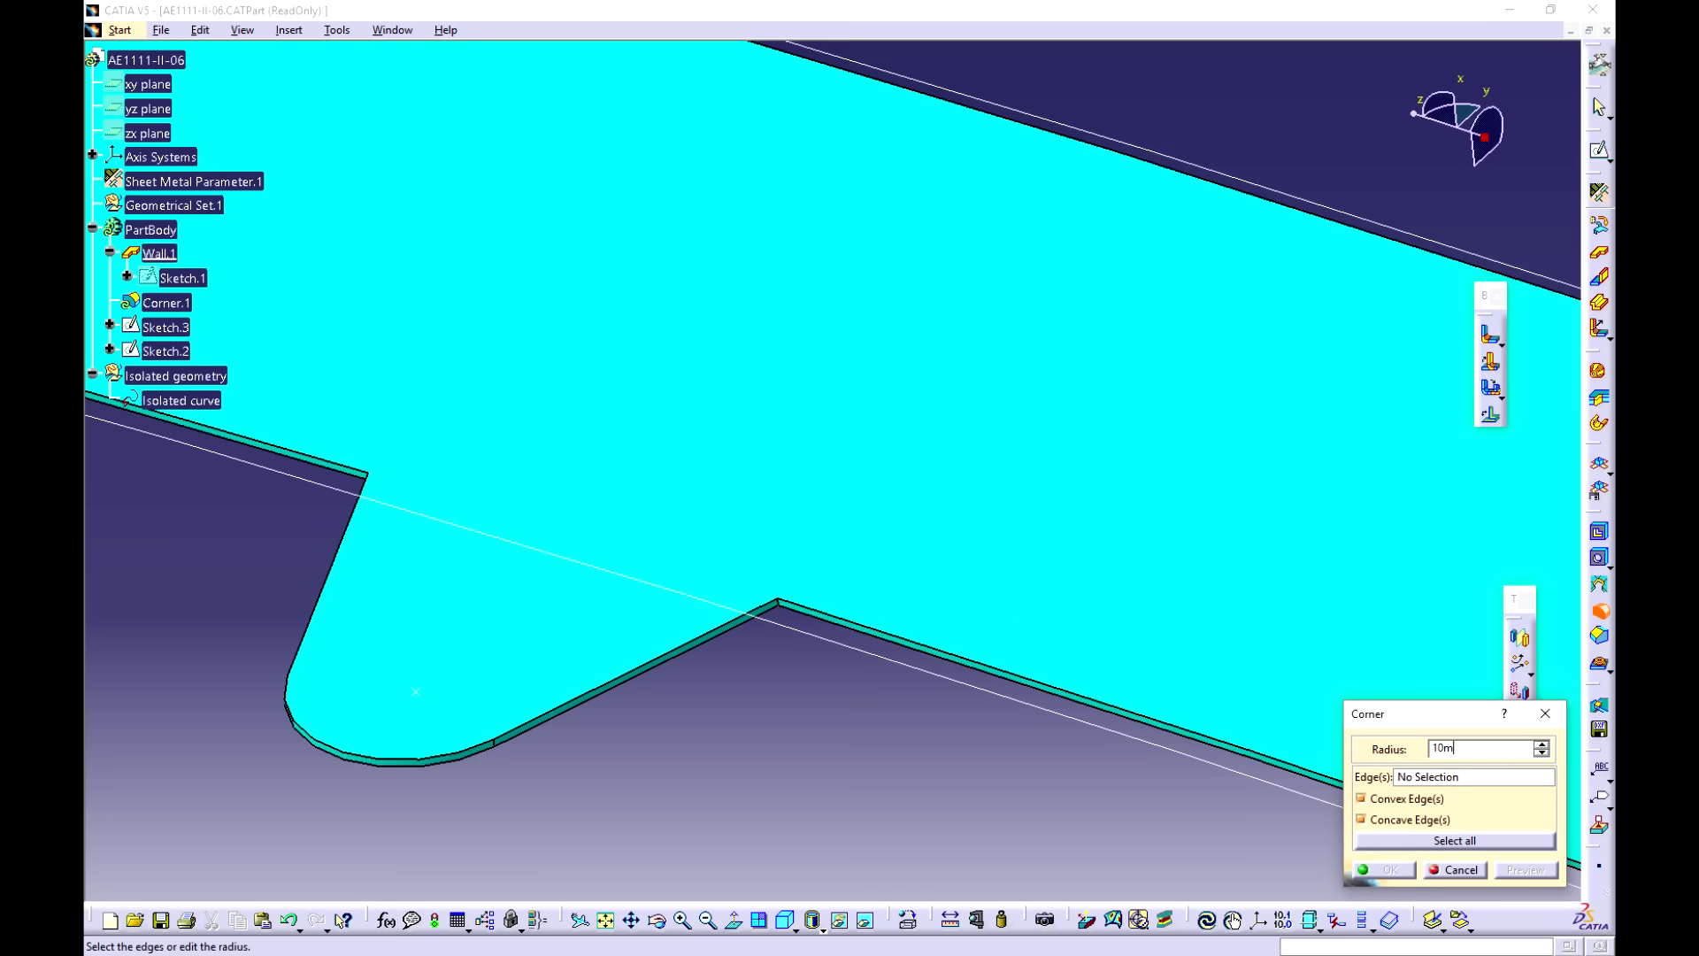
double_click(1437, 776)
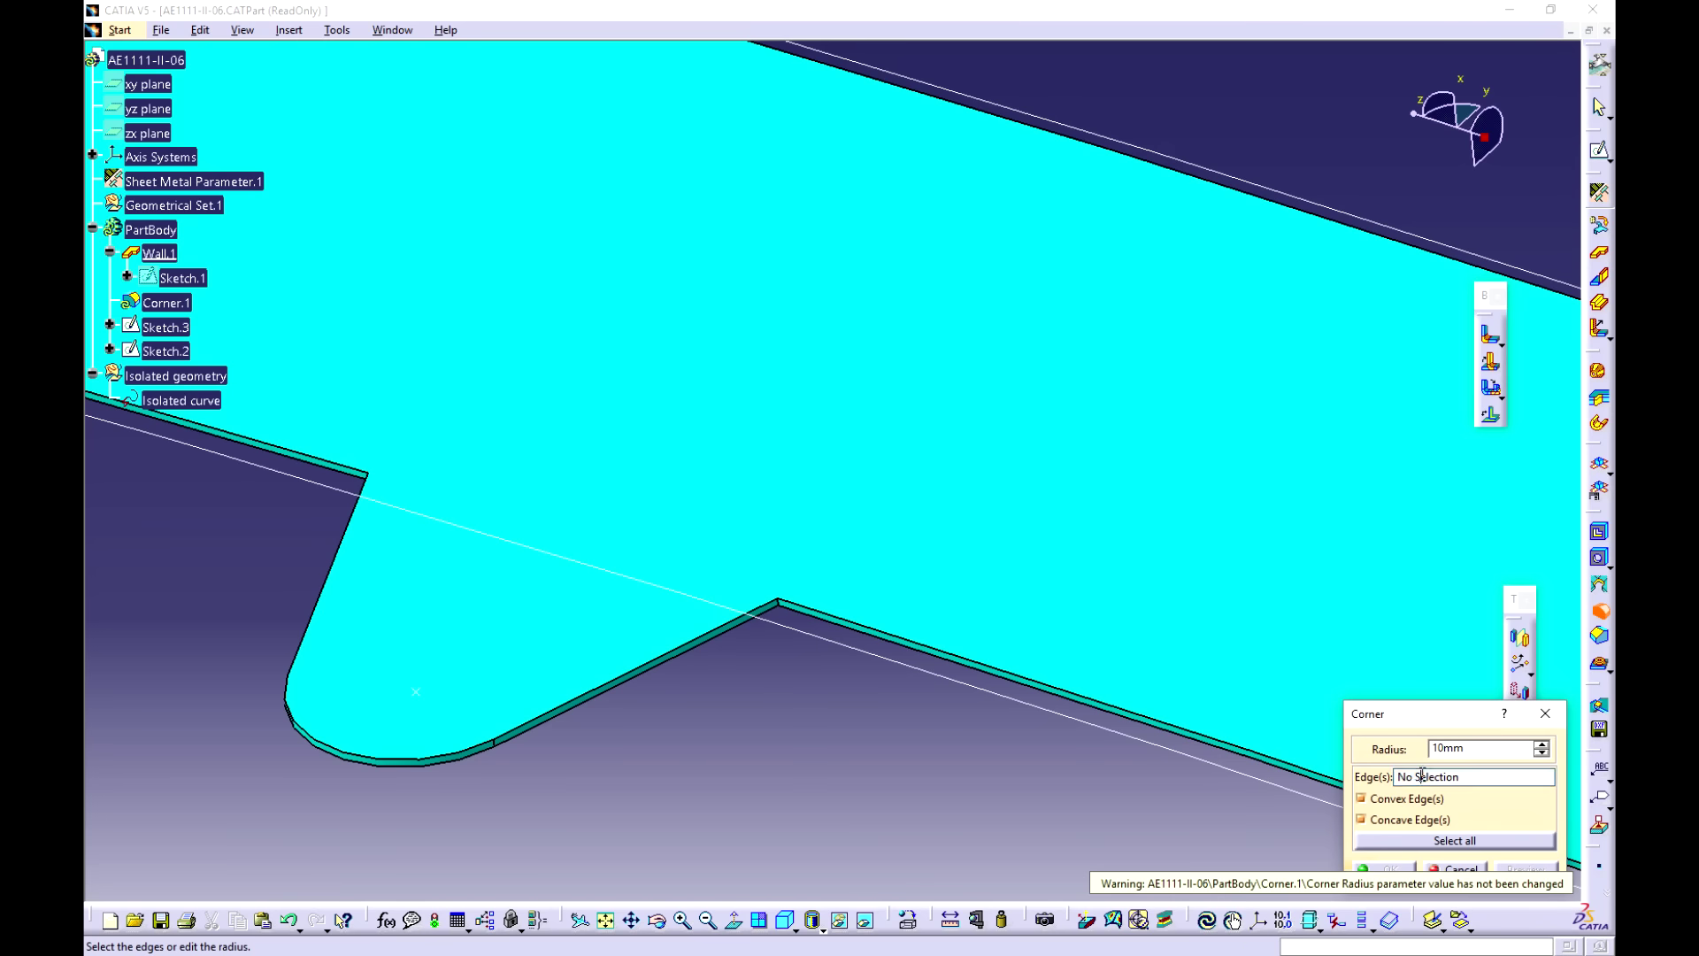
middle_click_drag(786, 619, 833, 640)
middle_click_drag(1283, 761, 1107, 822)
left_click(995, 788)
middle_click_drag(994, 787, 1399, 787)
left_click(695, 448)
Step: Add the next two inner corner edges at the tab roots to the 10 mm corner selection
middle_click_drag(746, 470, 747, 584)
middle_click_drag(584, 483, 869, 444)
left_click(962, 691)
middle_click_drag(697, 483, 708, 637)
middle_click_drag(796, 566, 1460, 800)
middle_click_drag(721, 398, 809, 566)
left_click(759, 680)
Step: Add the last two tab root edges, six in total, and create the 10 mm corners
middle_click_drag(451, 675, 914, 493)
middle_click_drag(1112, 413, 872, 617)
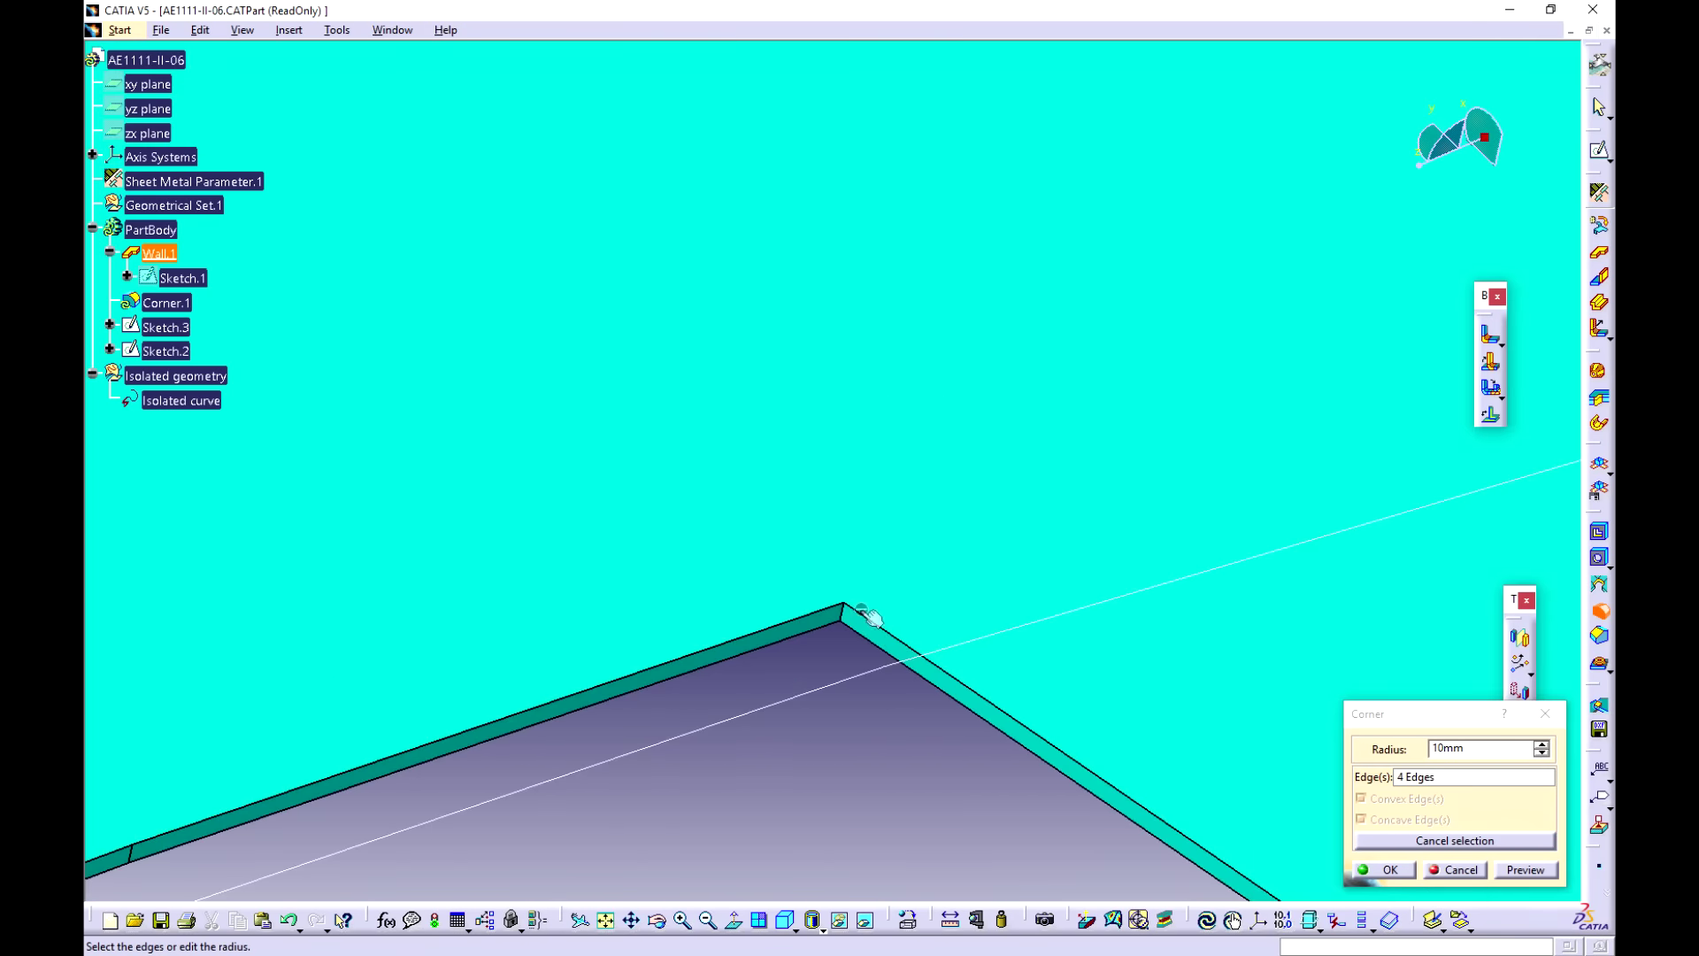
left_click(841, 615)
middle_click_drag(517, 601, 99, 695)
middle_click_drag(1017, 628, 1017, 708)
middle_click_drag(1145, 551, 100, 684)
middle_click_drag(877, 650, 1275, 691)
middle_click_drag(807, 626, 819, 540)
left_click(1064, 703)
middle_click_drag(1064, 702, 1128, 534)
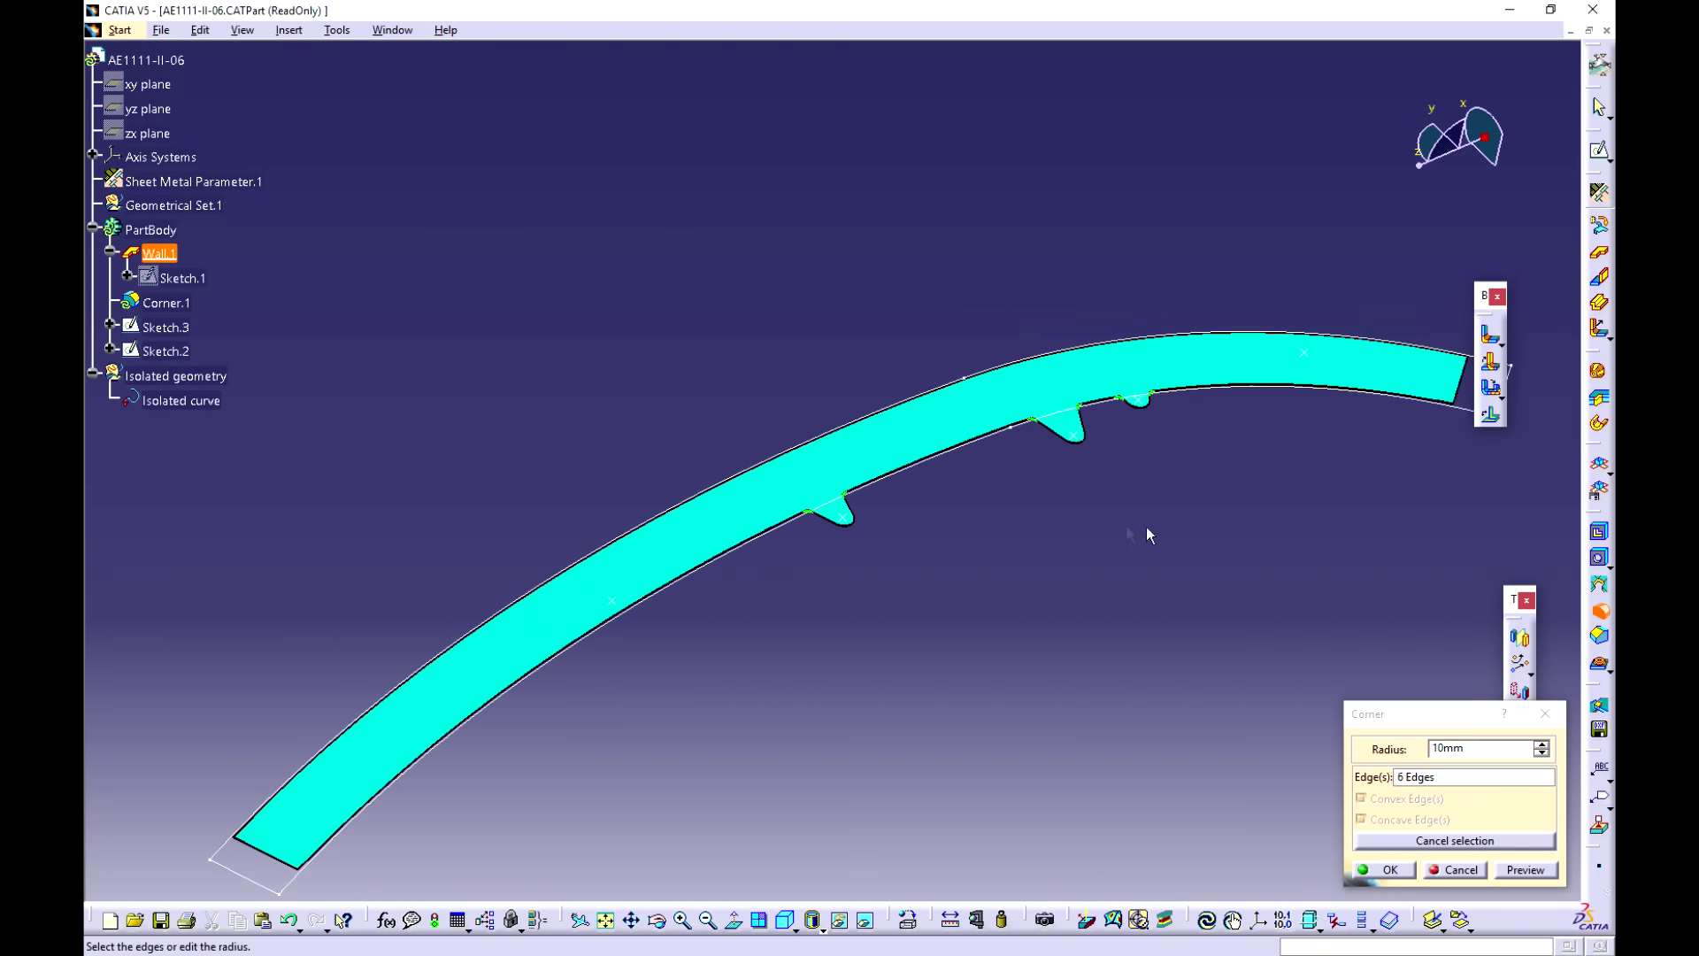
left_click(1389, 870)
middle_click_drag(792, 527, 1164, 847)
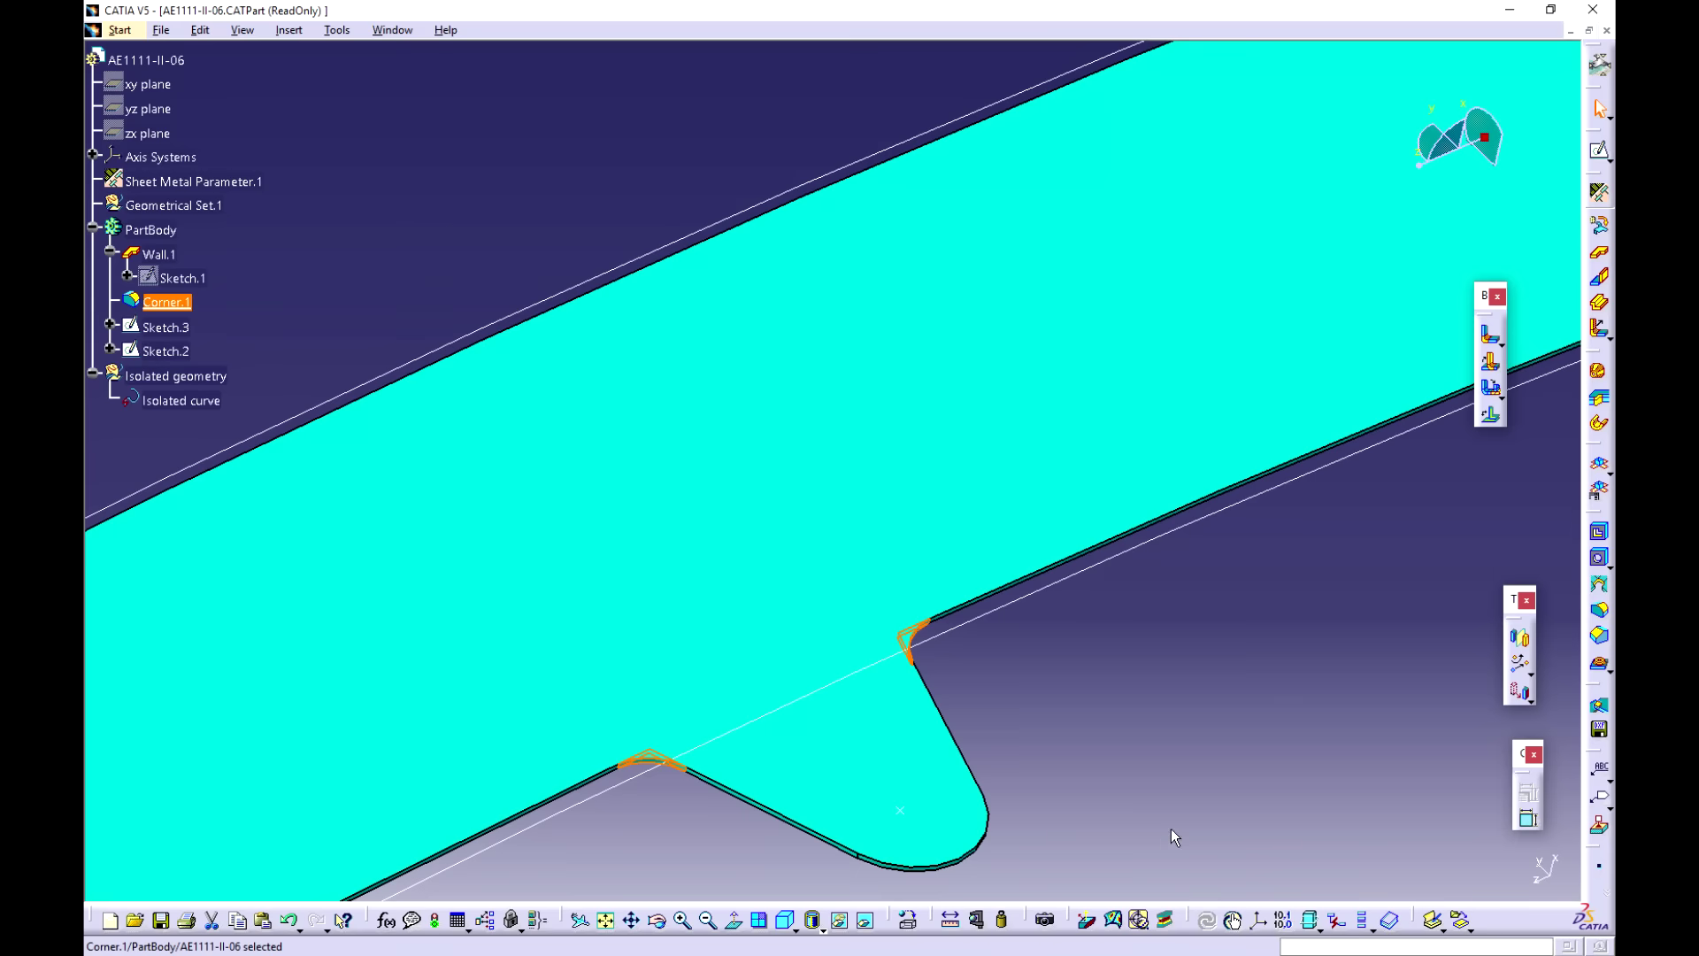
left_click(1164, 847)
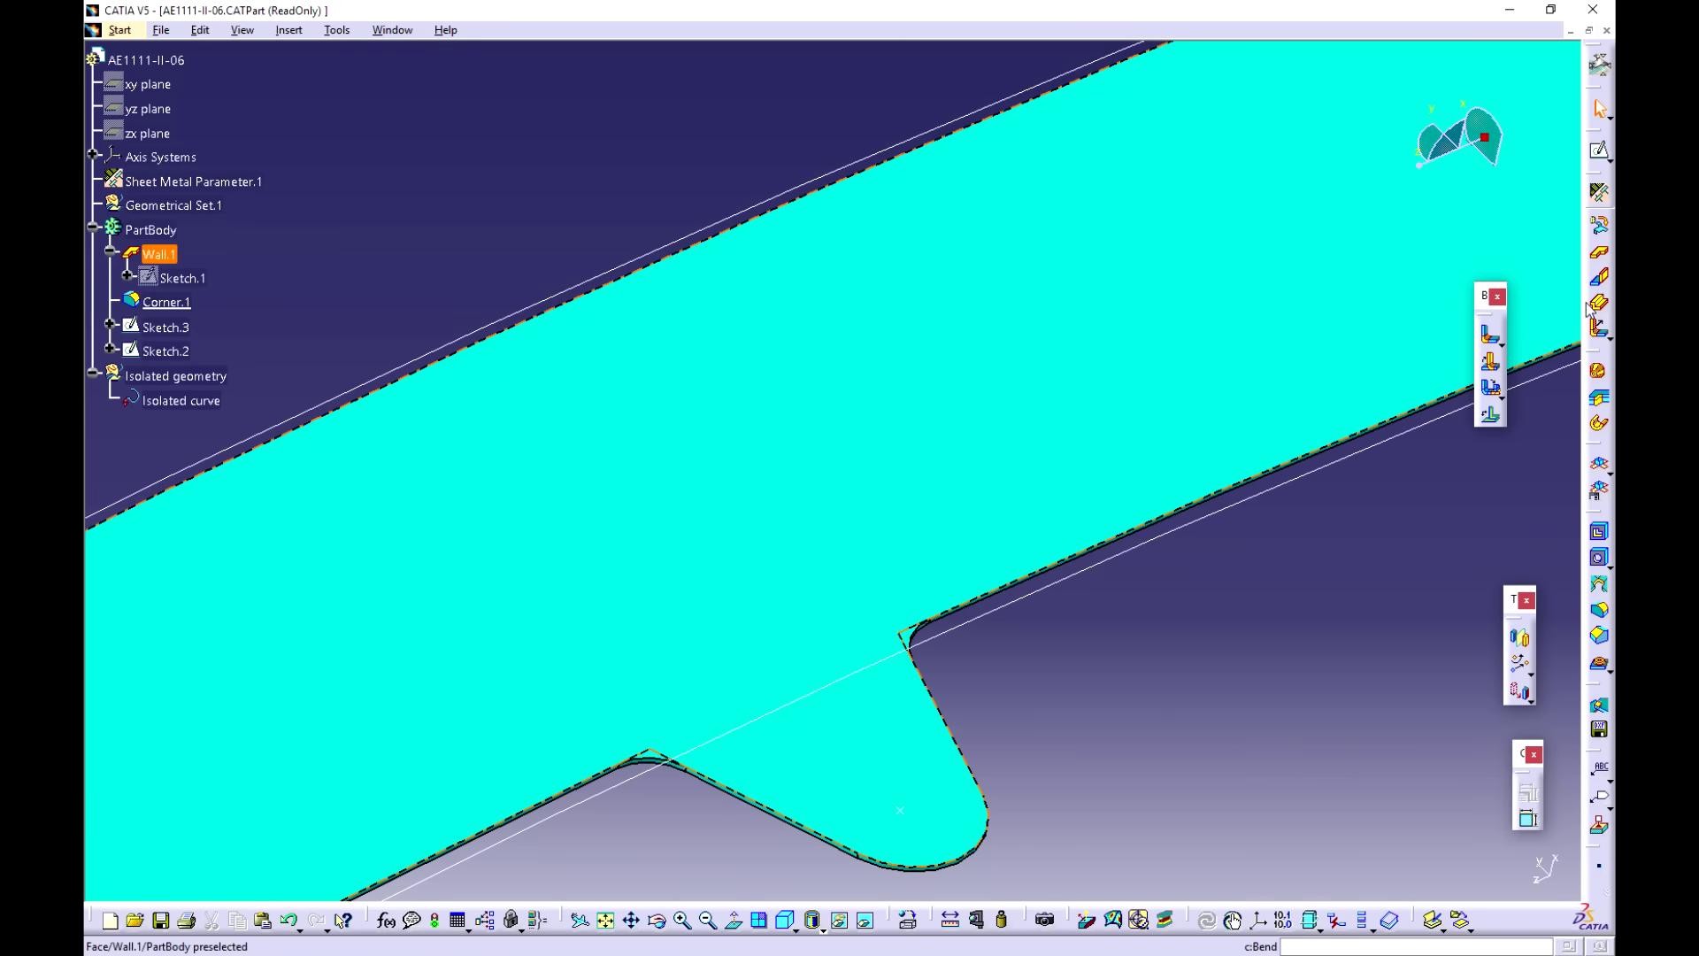
Step: Start a flange with 10 mm length, 90 deg angle and 2 mm radius on the long inner edge beside the isolated tab
middle_click_drag(1304, 660, 1250, 542)
middle_click_drag(1044, 619, 1249, 650)
left_click(1600, 338)
middle_click(938, 755)
middle_click_drag(1242, 430, 1228, 501)
left_click(1369, 589)
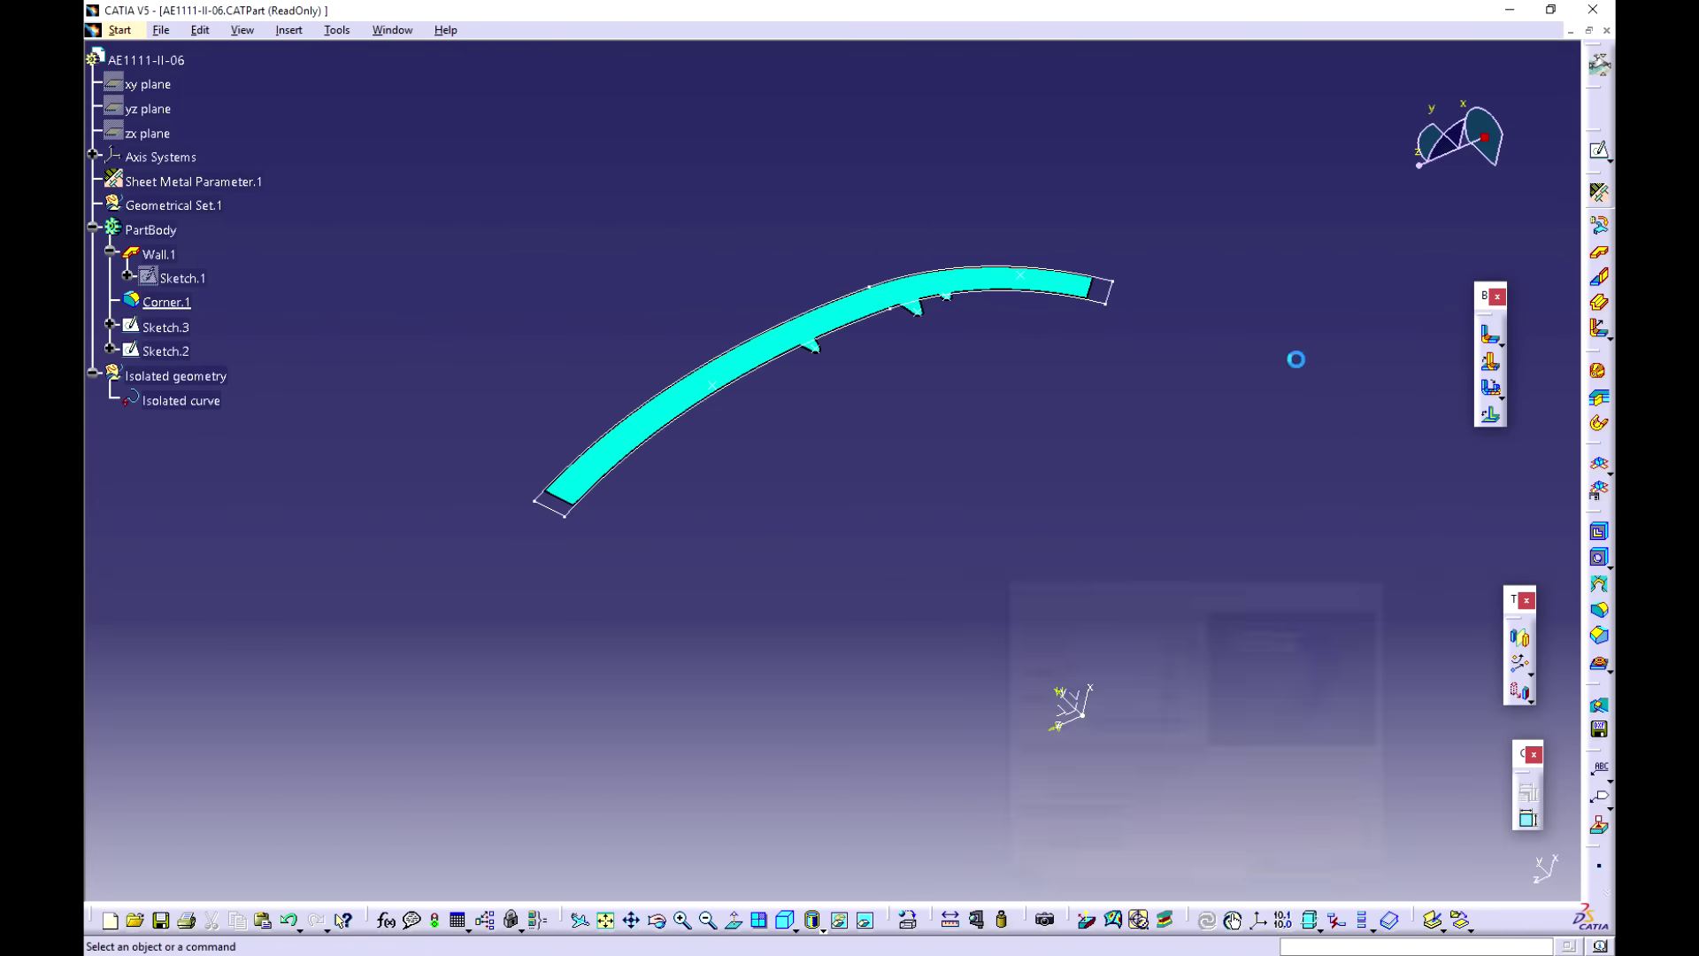
middle_click_drag(808, 513, 836, 332)
middle_click_drag(850, 475, 779, 301)
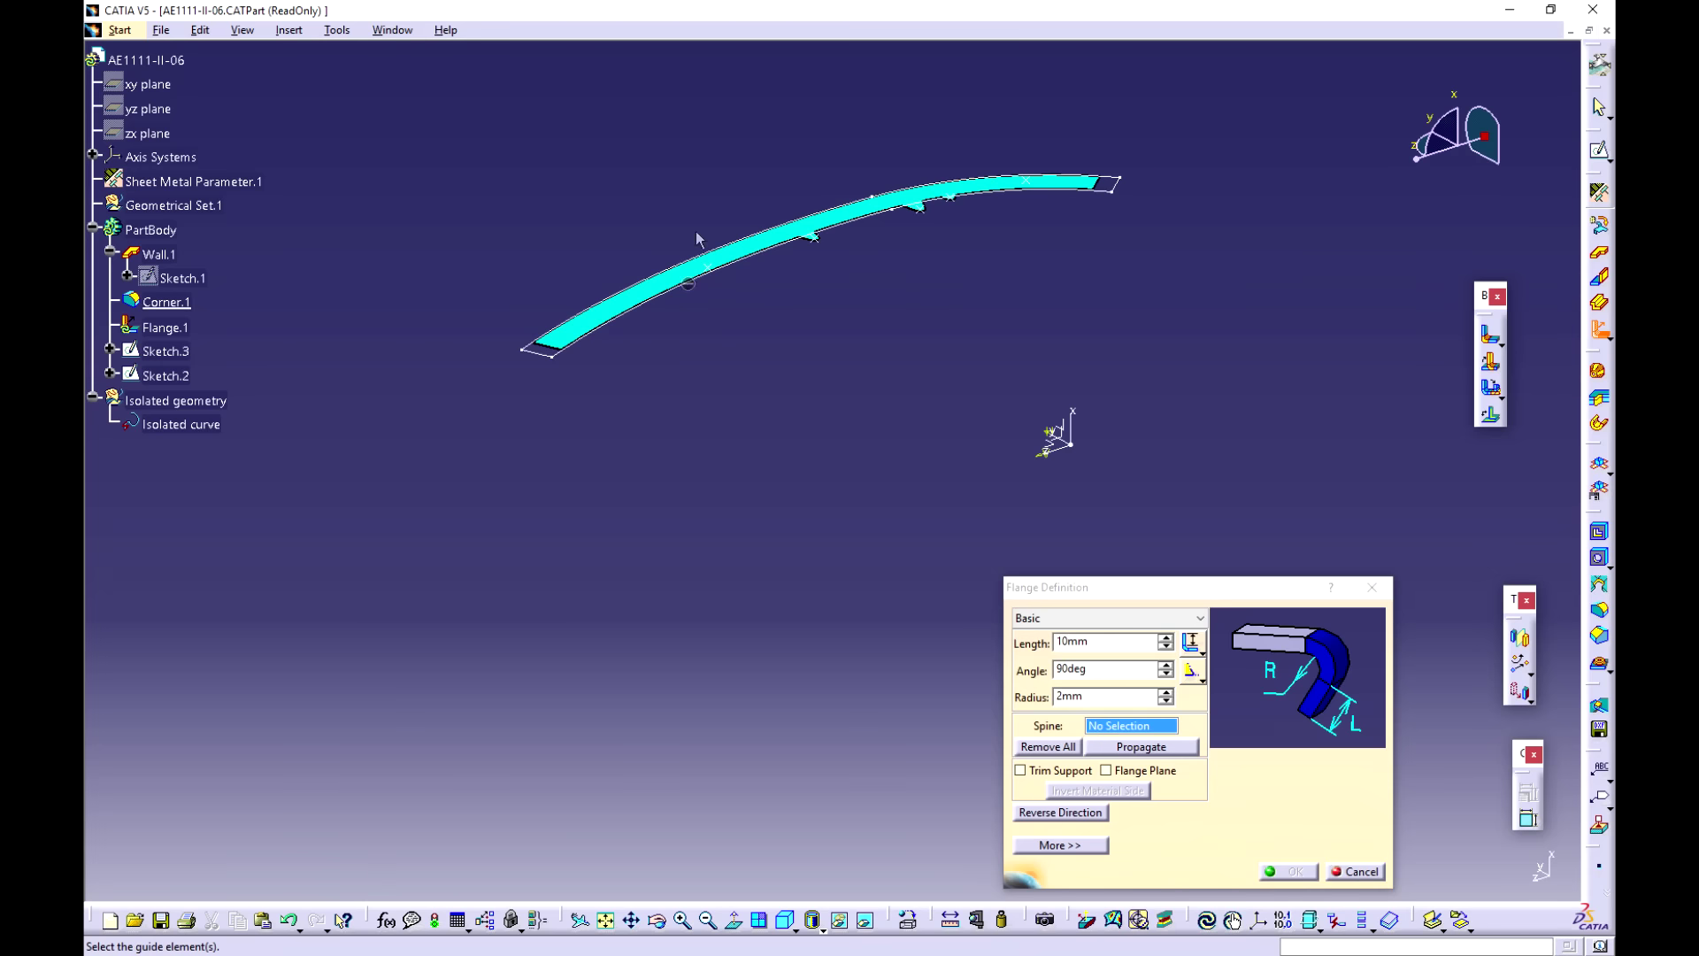
middle_click_drag(602, 255, 713, 486)
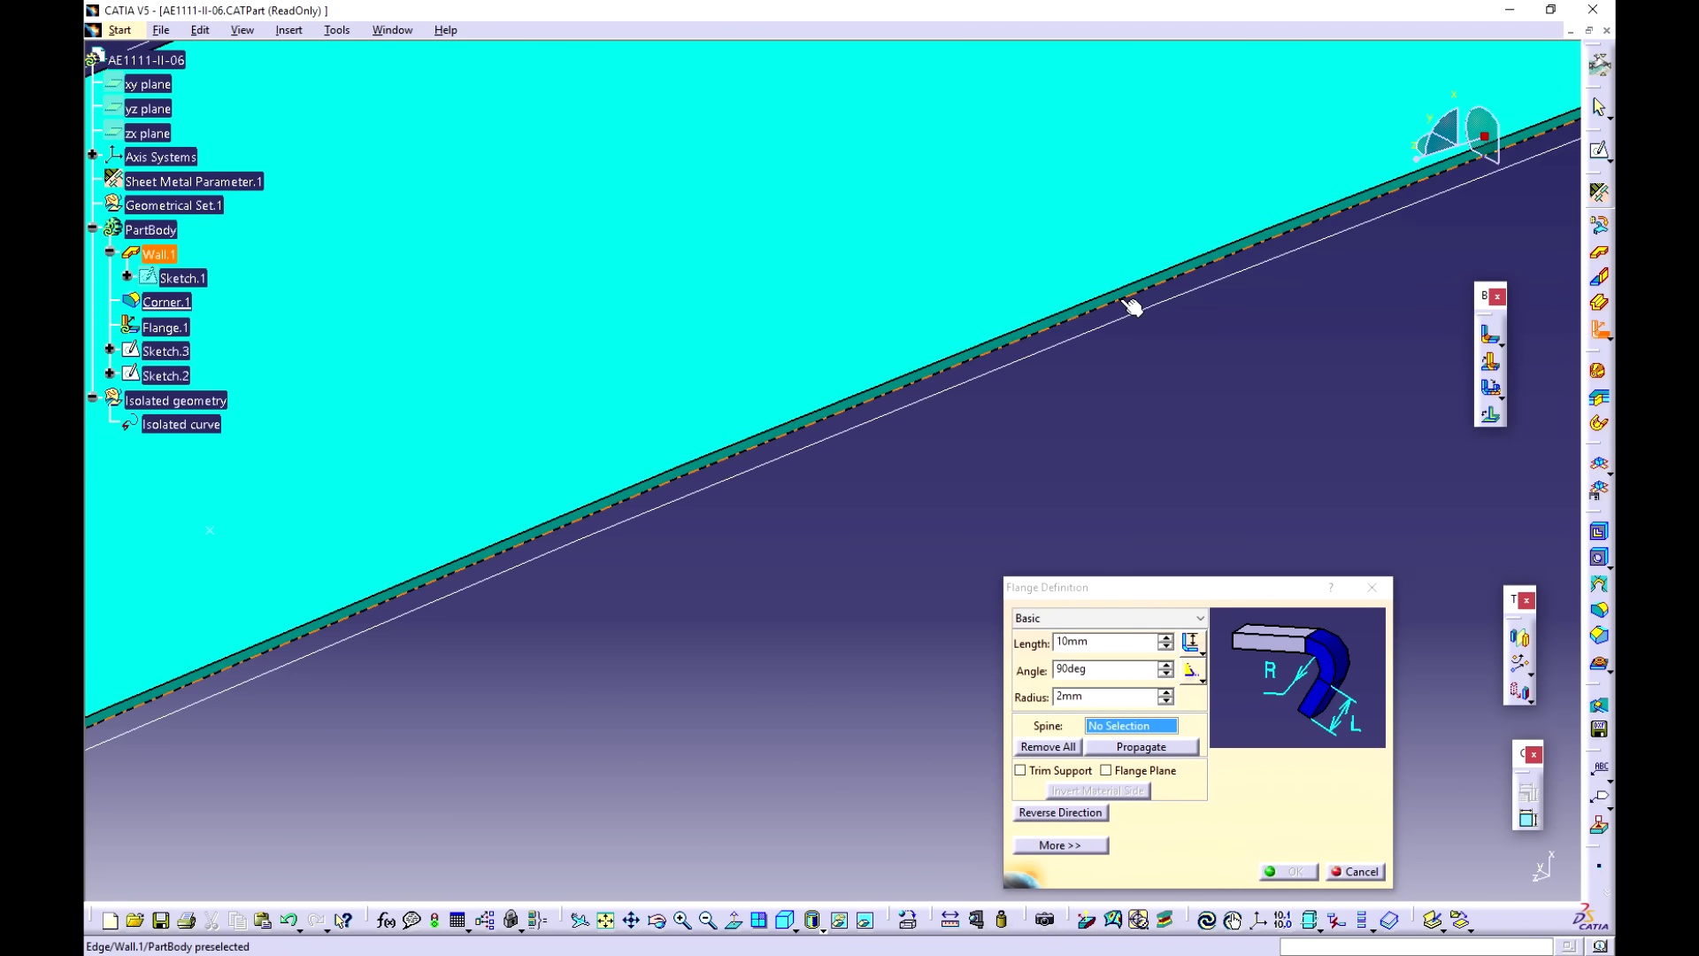
left_click(1129, 304)
Step: Extend the flange spine over the small successive edges at the rib's far end and create the 10 mm flange from five edges
middle_click_drag(1074, 447, 879, 588)
left_click(921, 587)
left_click(885, 607)
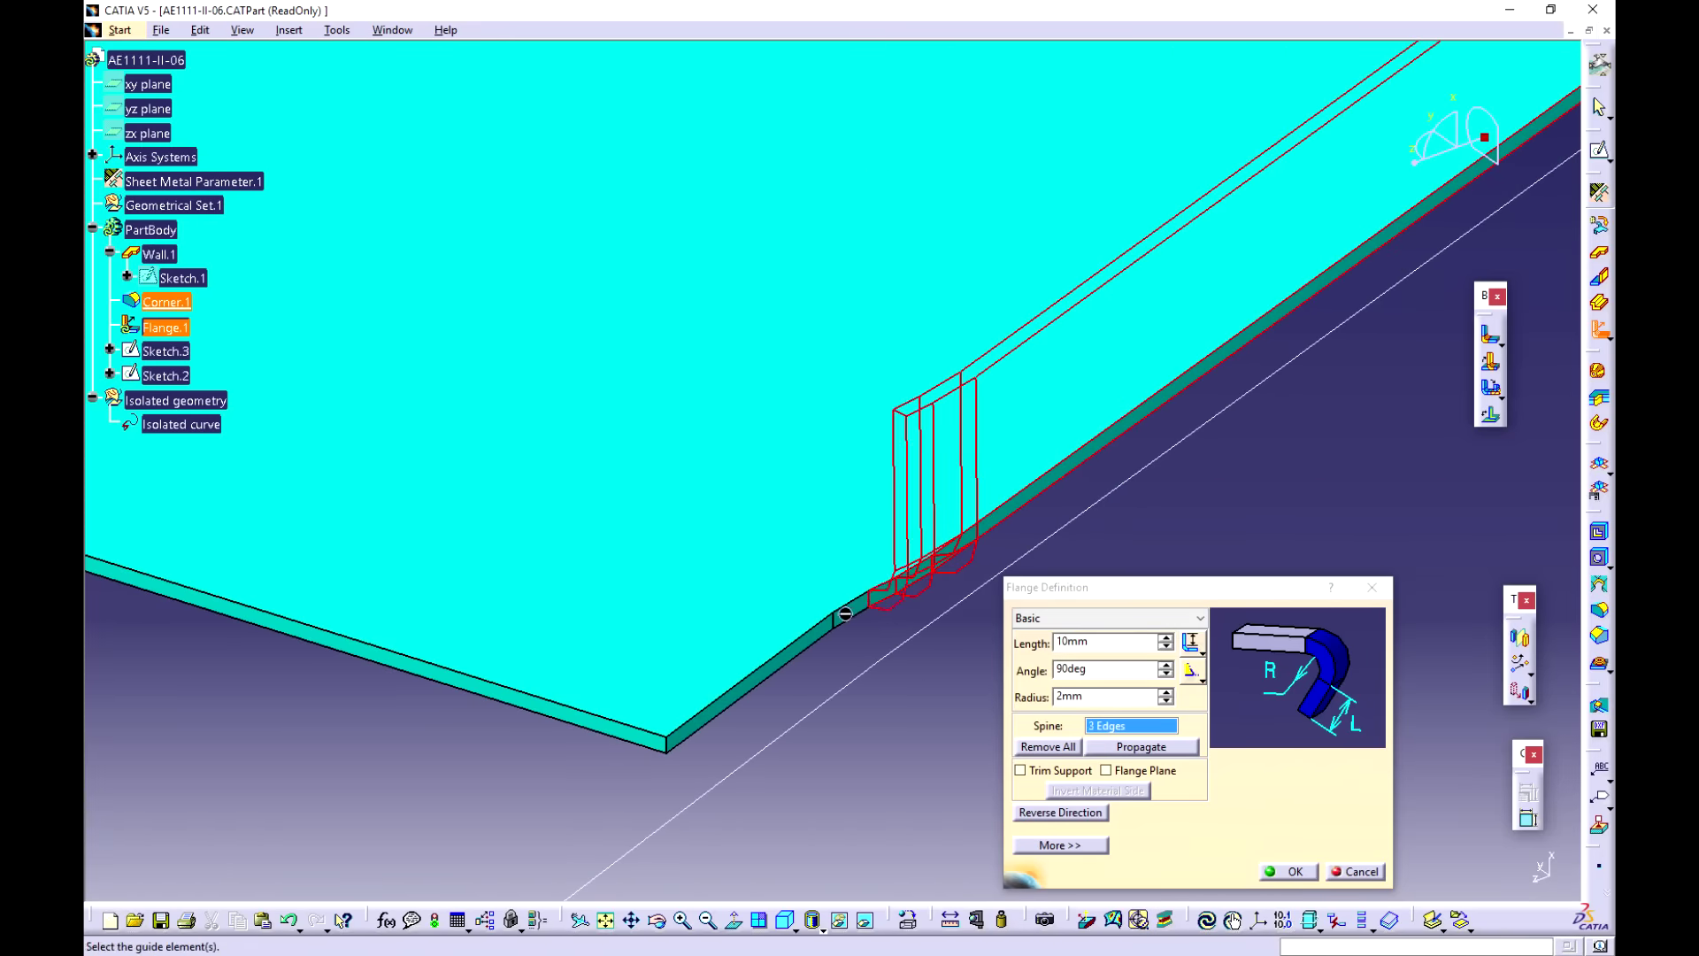
left_click(852, 617)
left_click(781, 672)
middle_click_drag(938, 496, 736, 492)
left_click_drag(1119, 644, 630, 659)
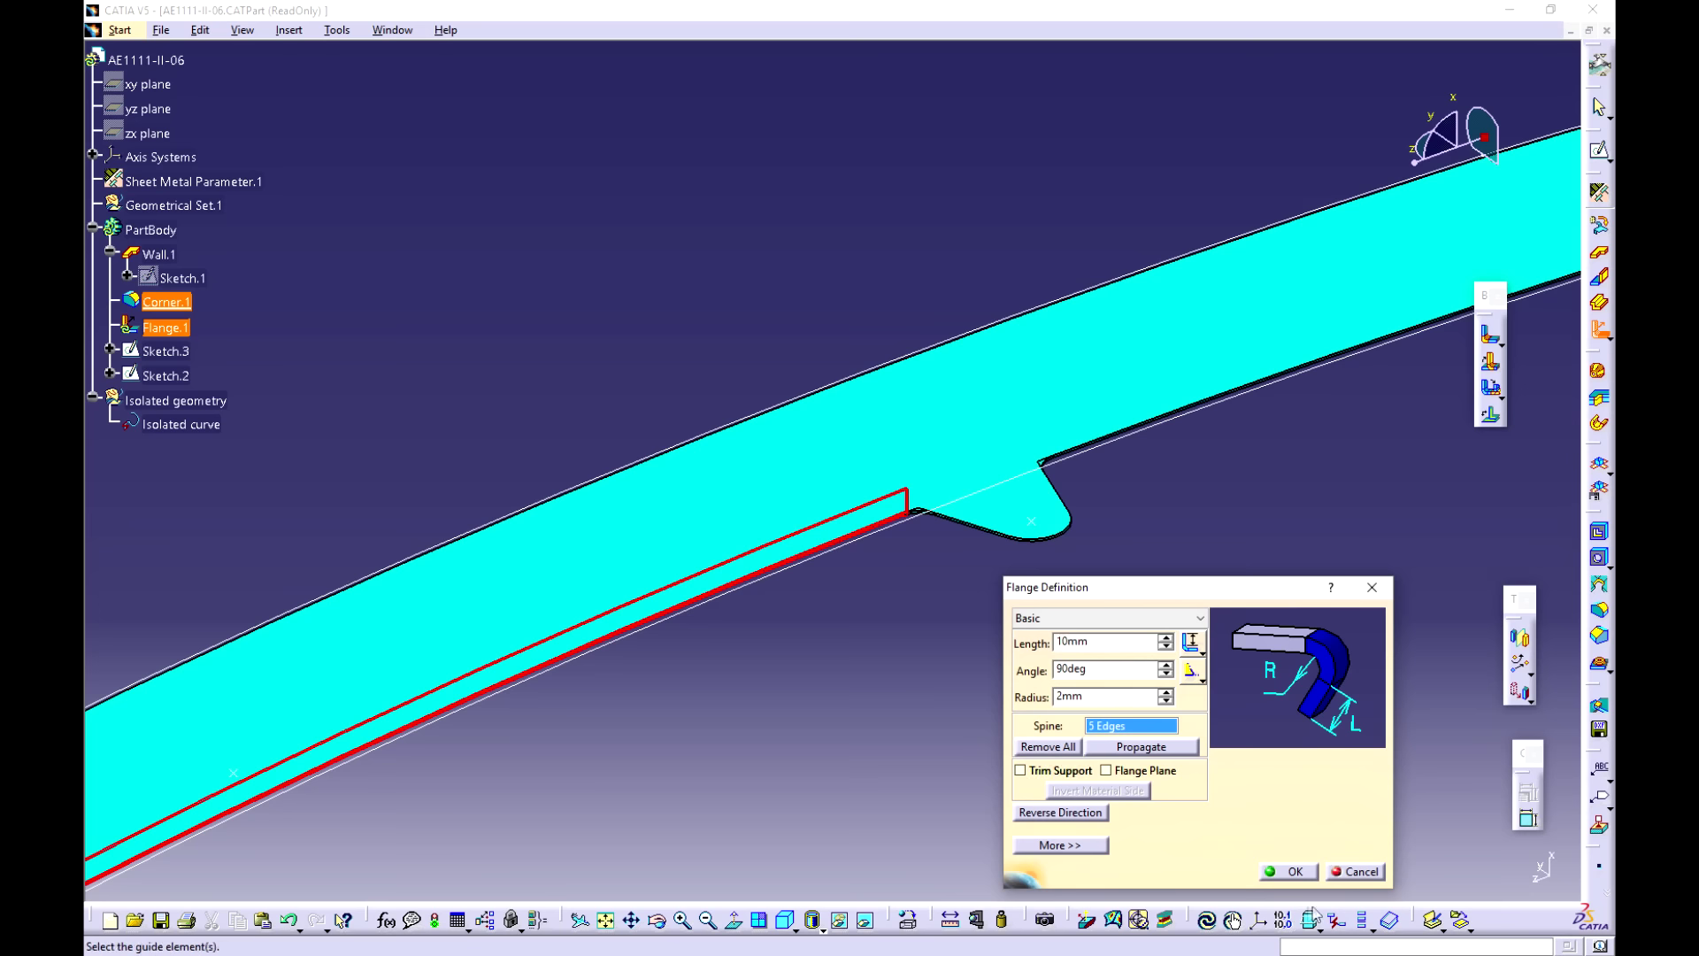
left_click(1288, 871)
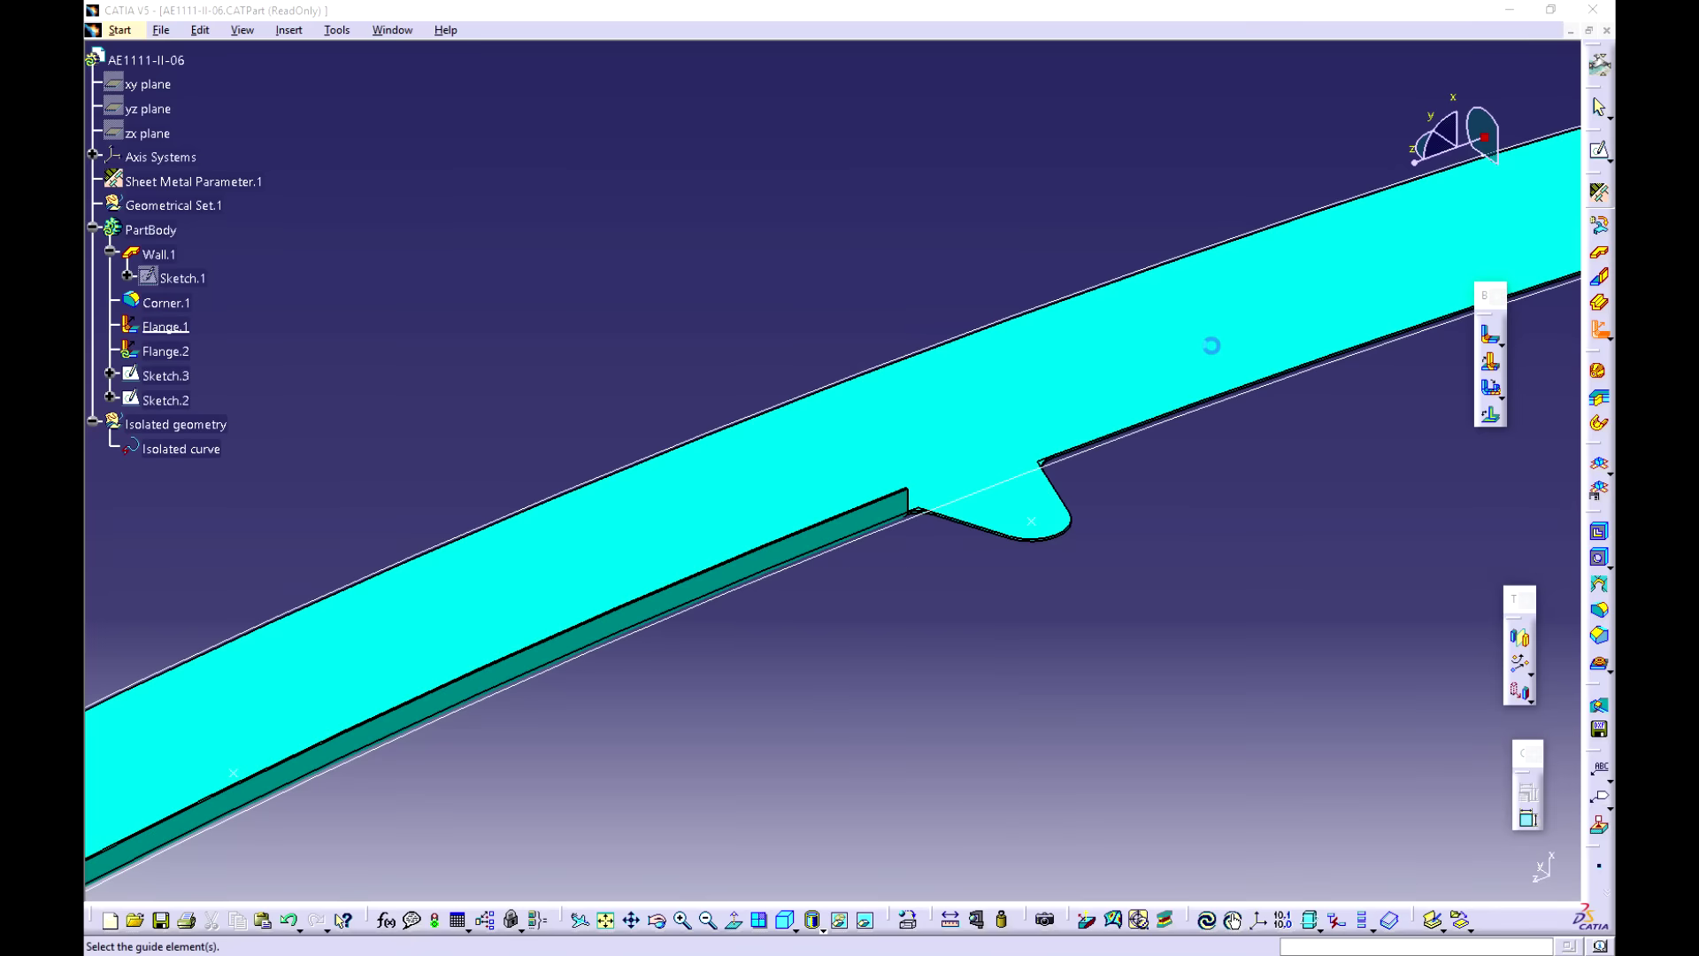
Step: Create a 10 mm, 90 deg flange along the two inner edges between the isolated tab and the middle tab
middle_click_drag(1168, 379, 1015, 430)
left_click(713, 380)
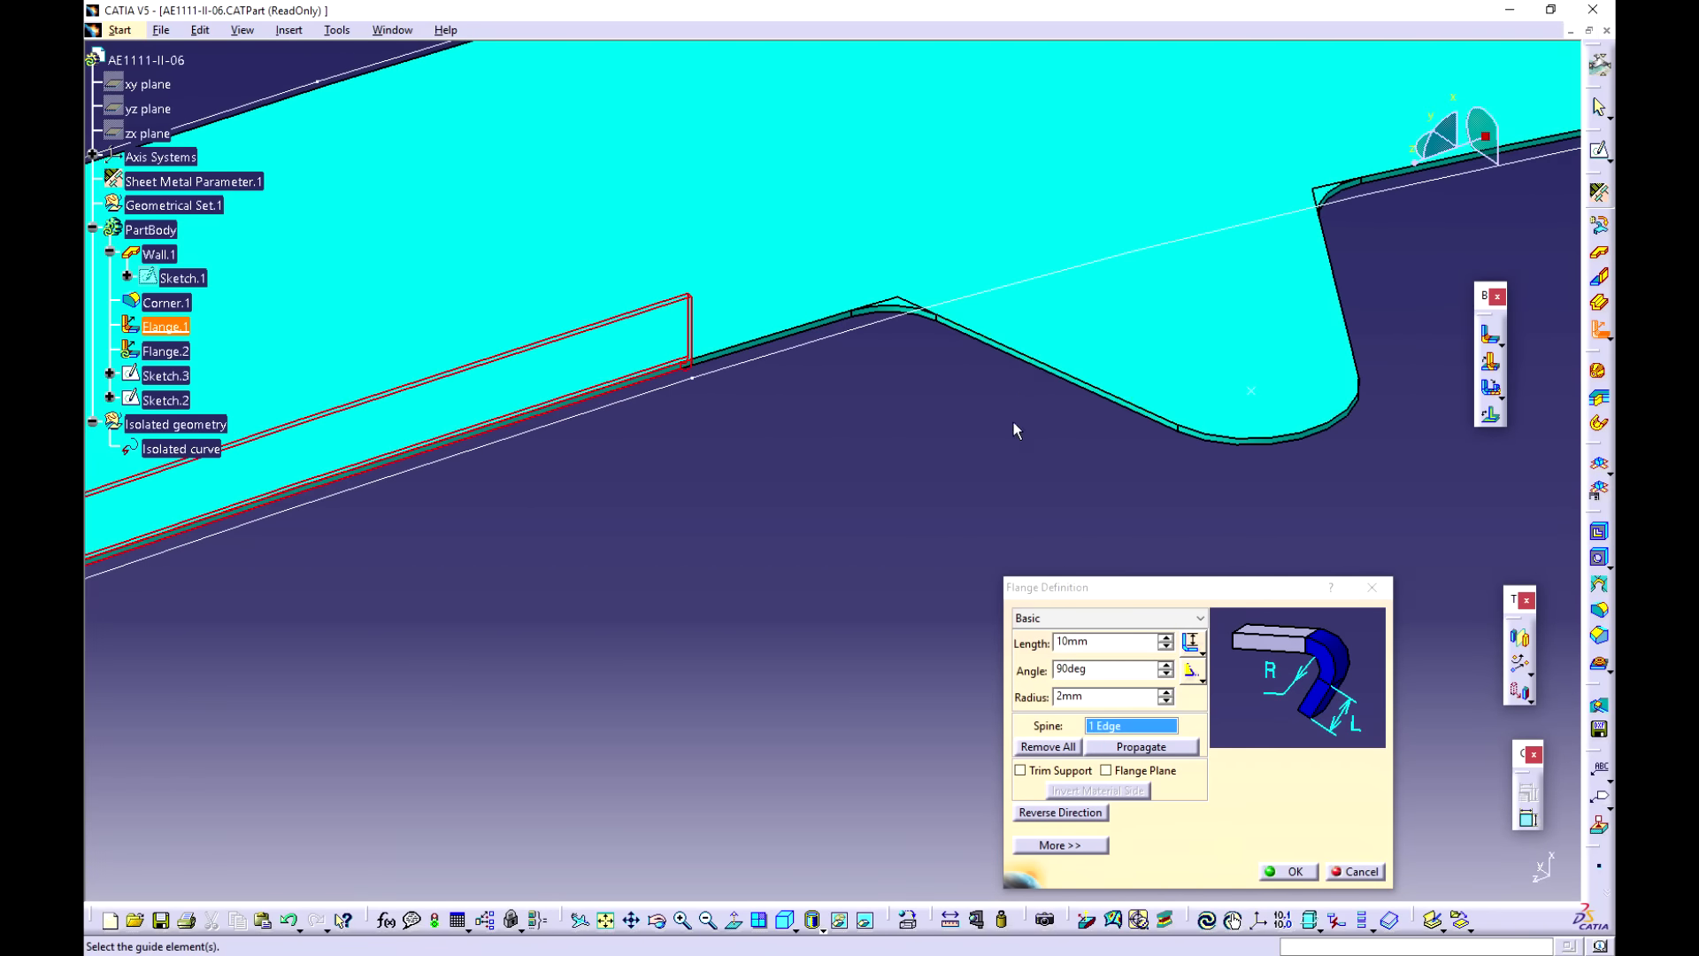
left_click(810, 343)
left_click(1288, 871)
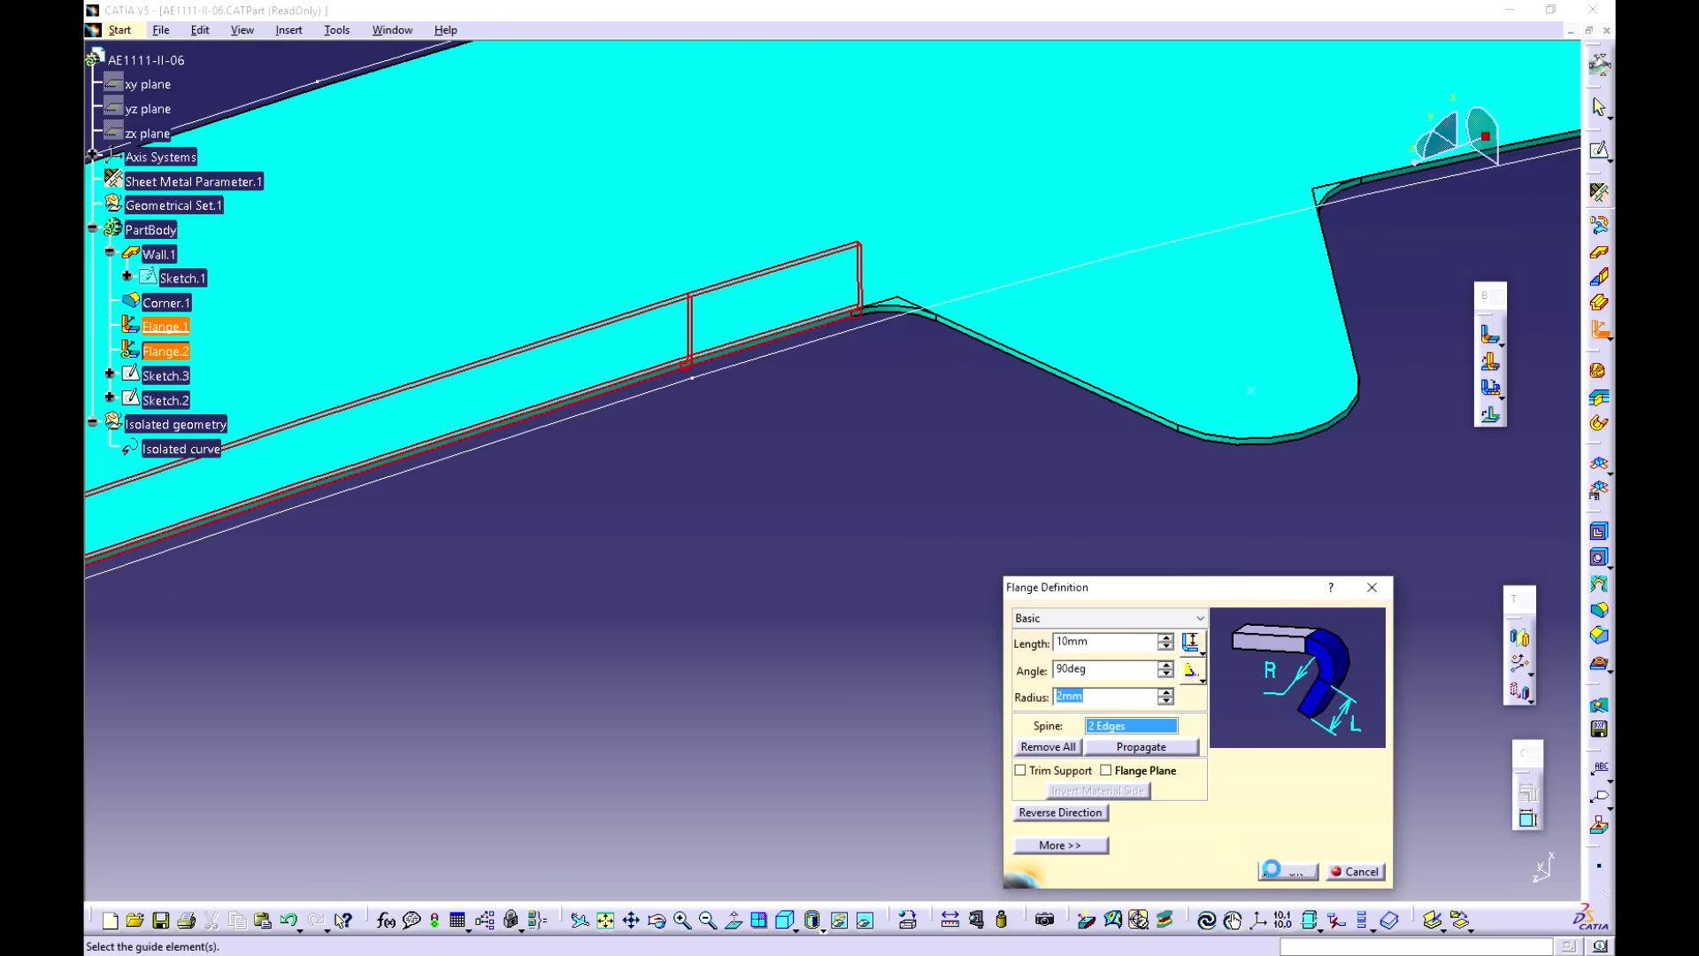
Step: Create a 10 mm, 90 deg flange on only the short inner edge between the two closely spaced tabs
middle_click_drag(1271, 239, 803, 445)
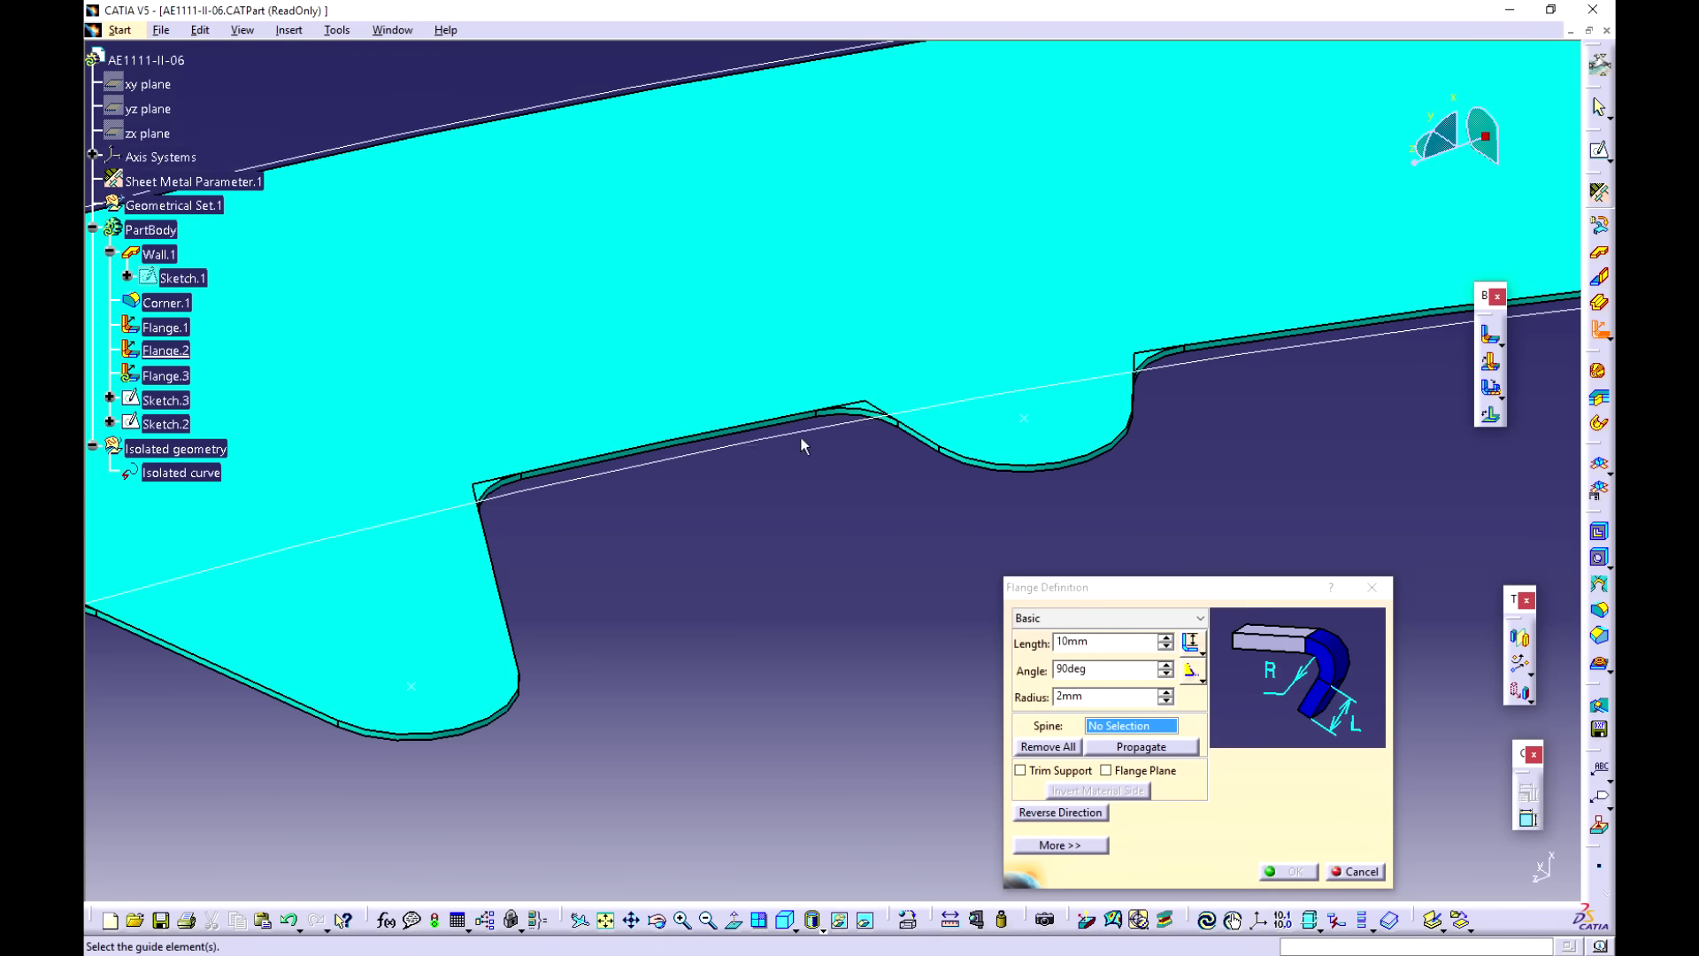
left_click(623, 458)
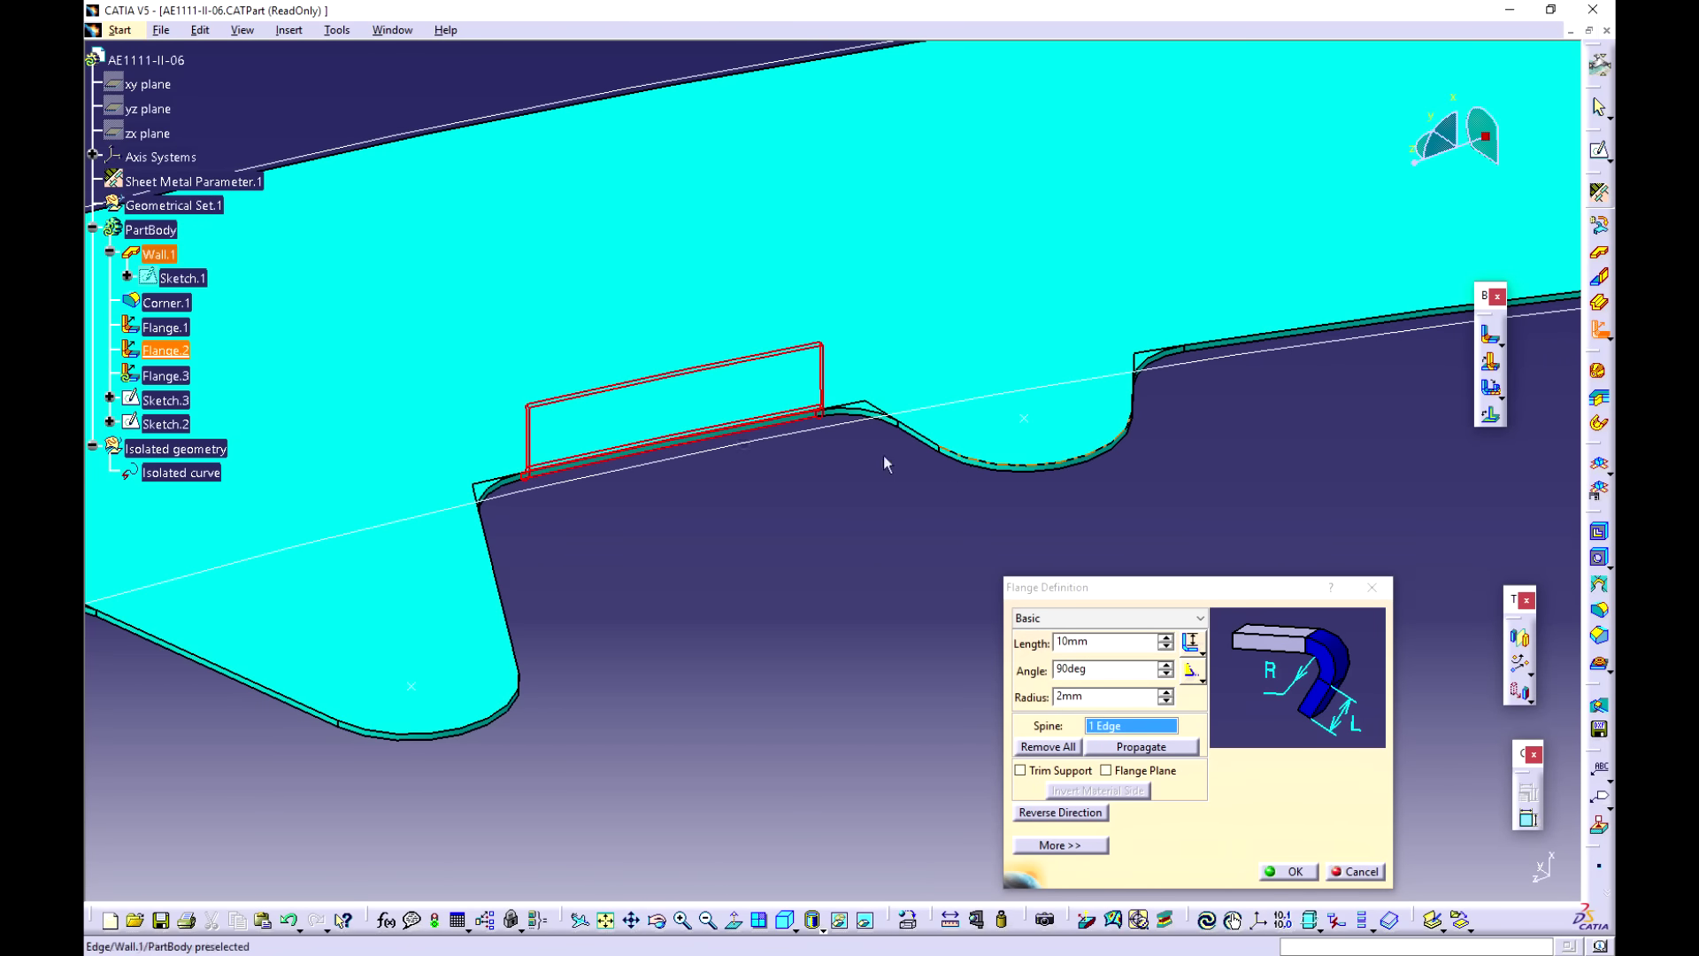
middle_click_drag(1171, 386, 1106, 404)
left_click(1106, 414)
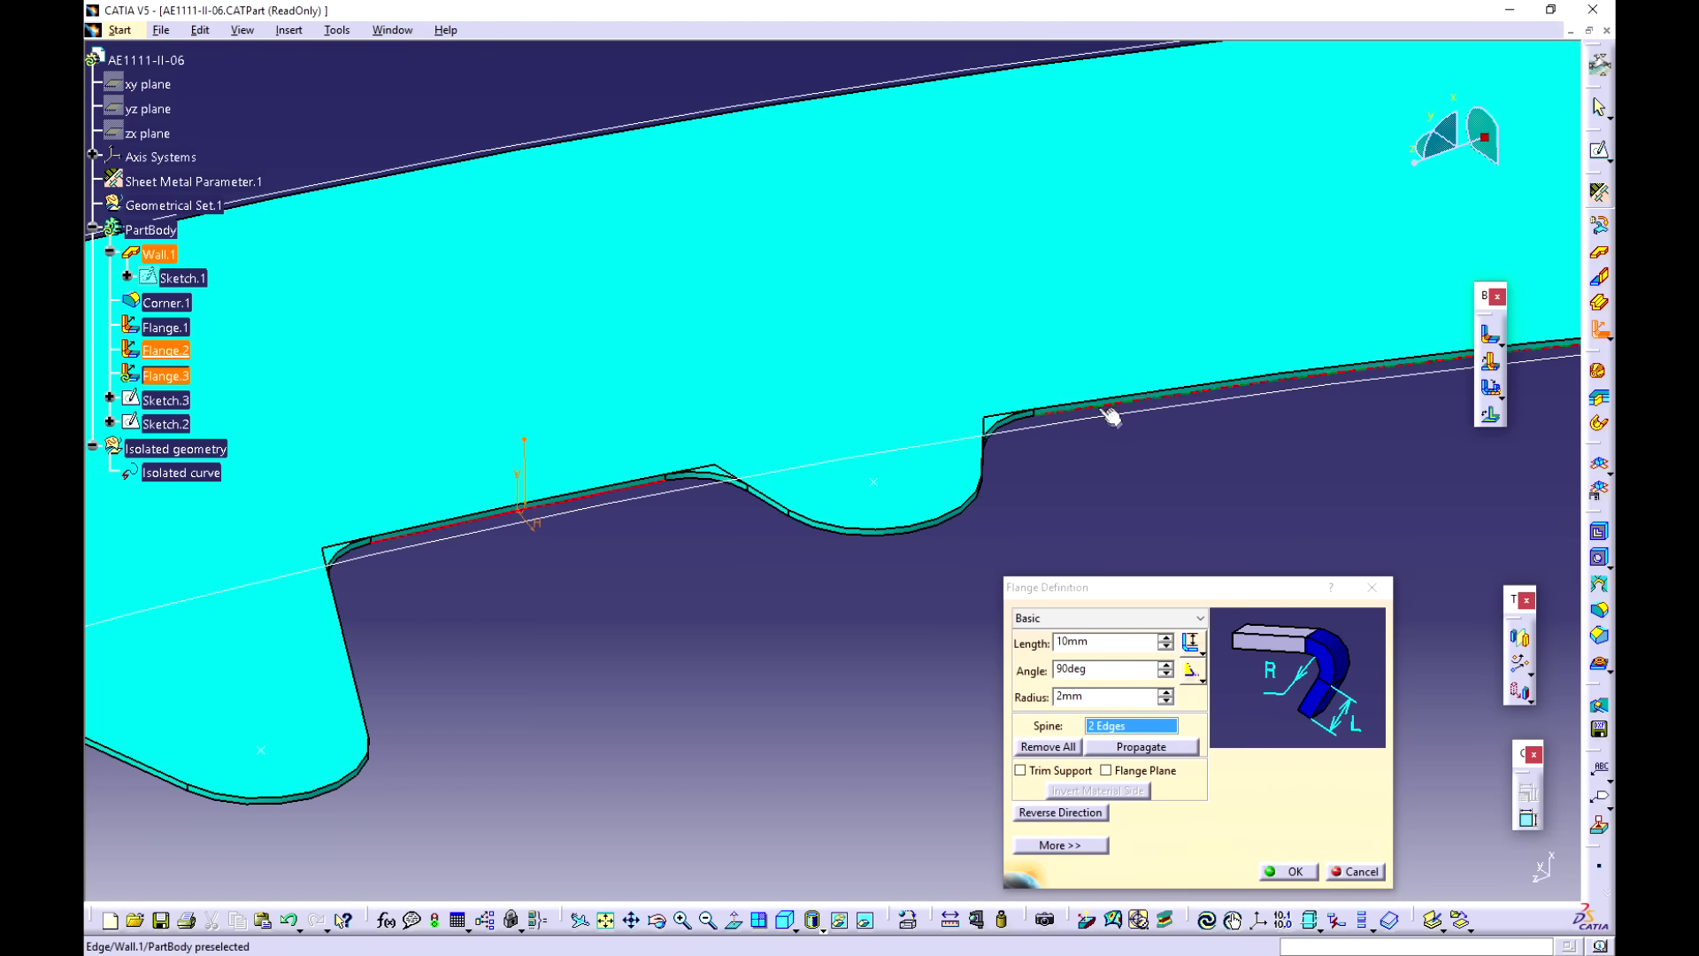
left_click(1294, 869)
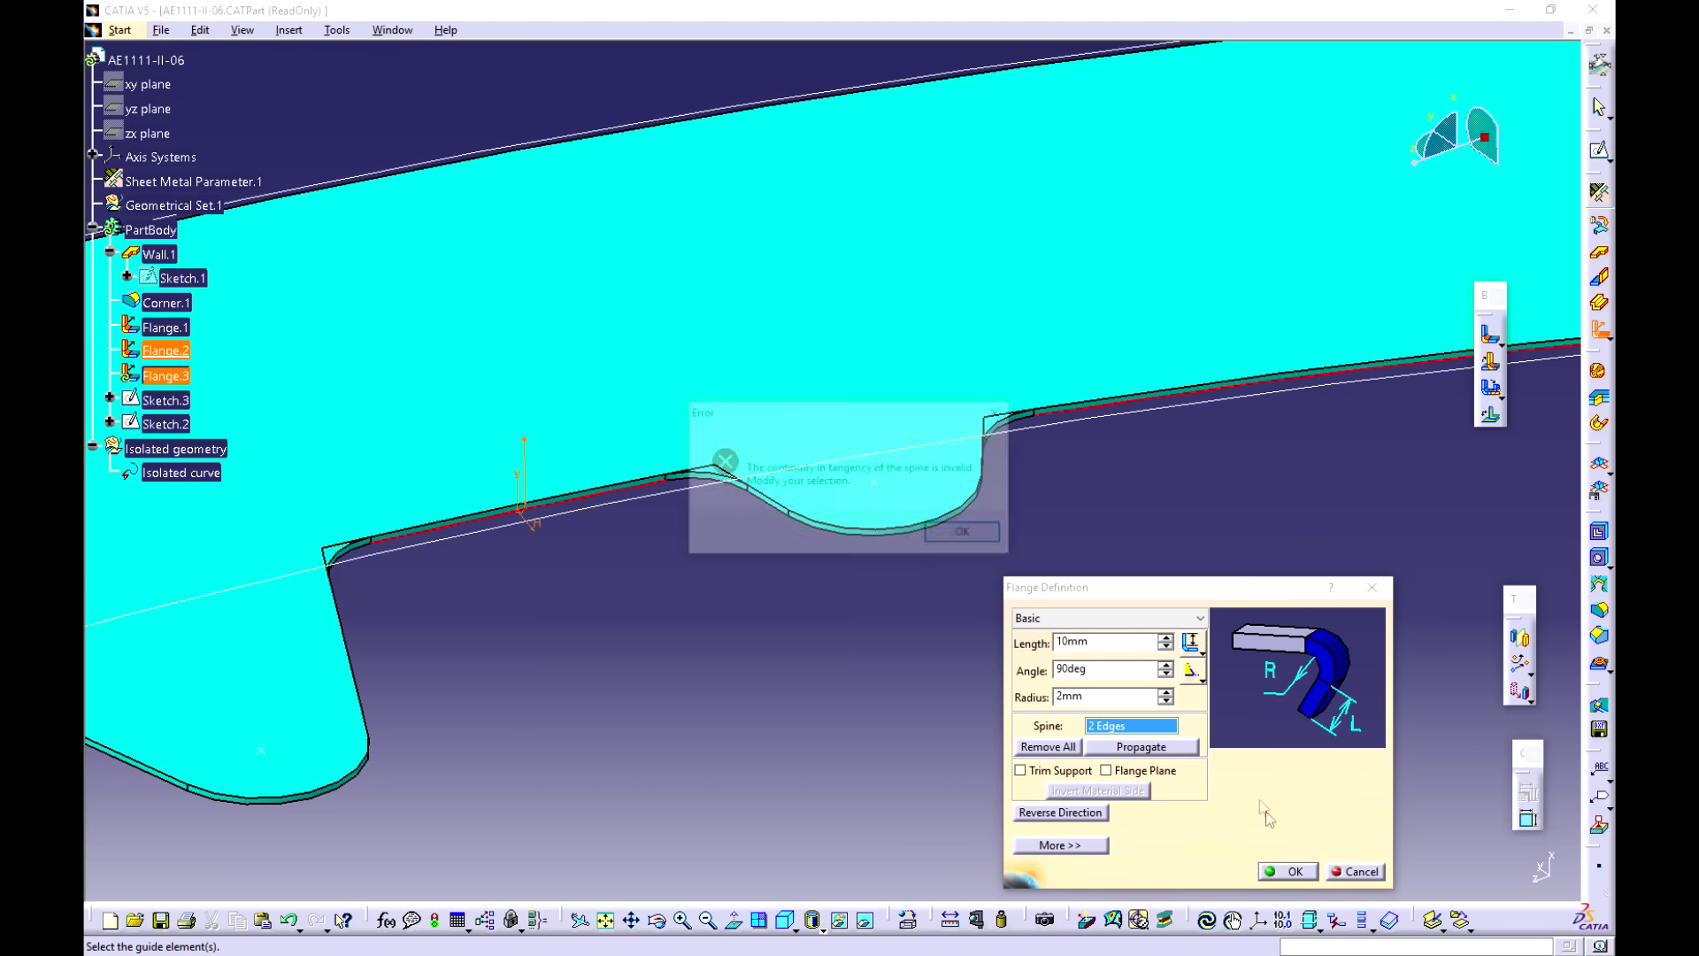
left_click(982, 537)
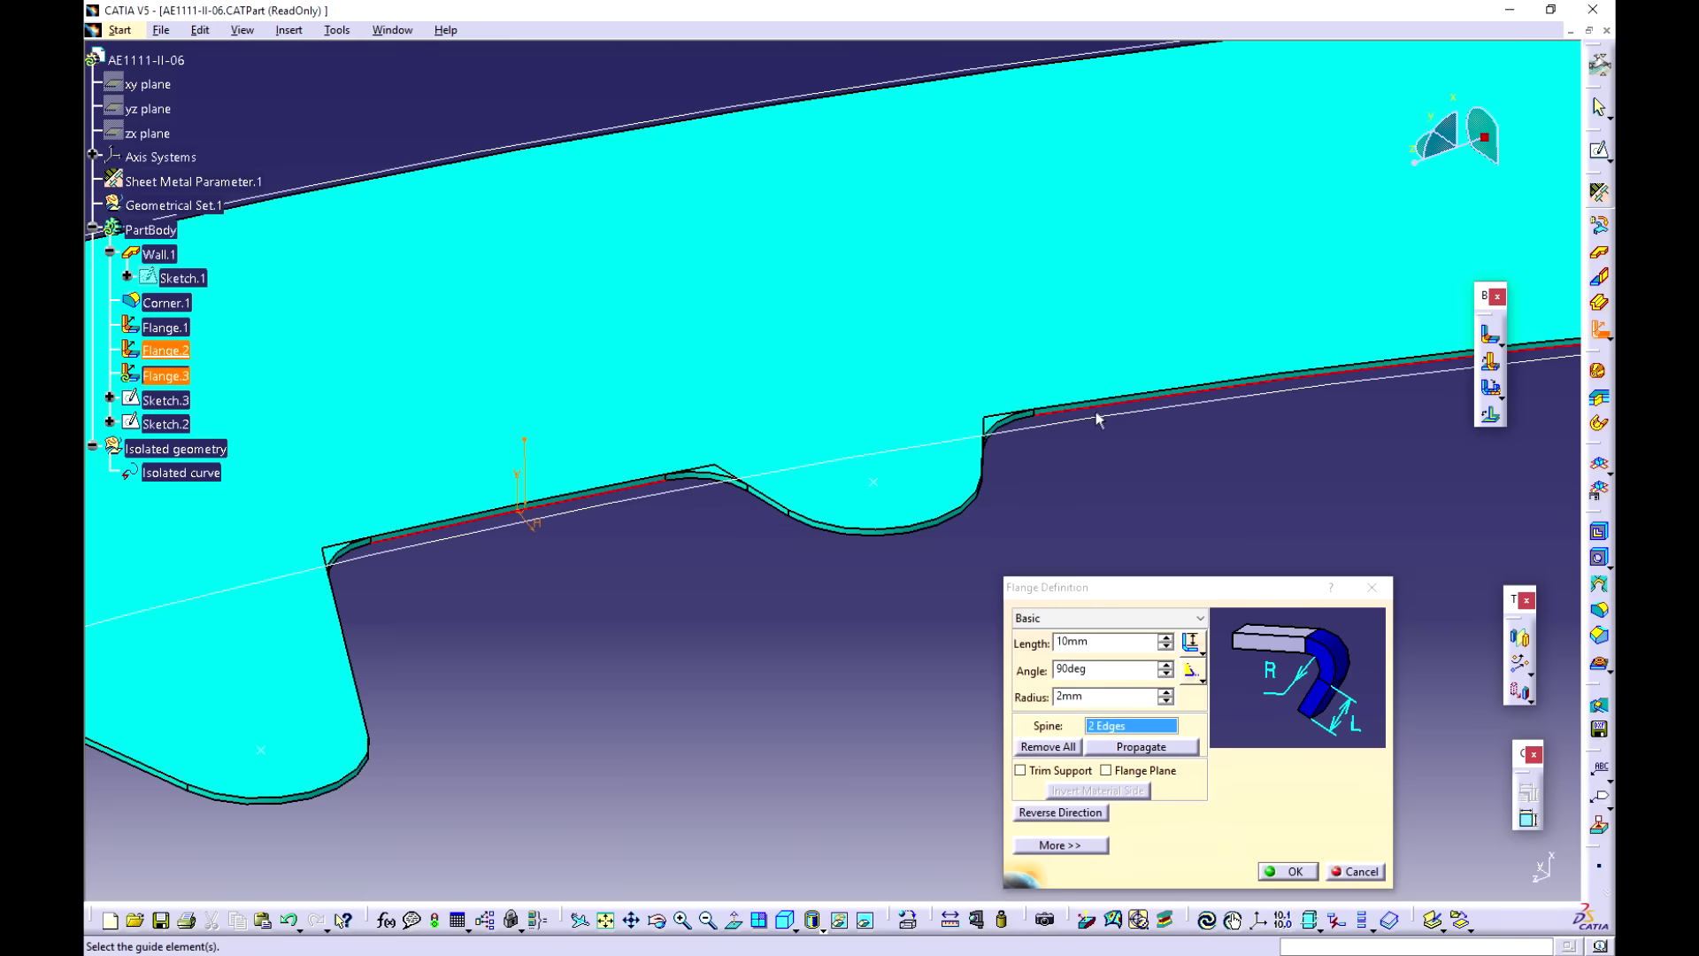
left_click(1122, 413)
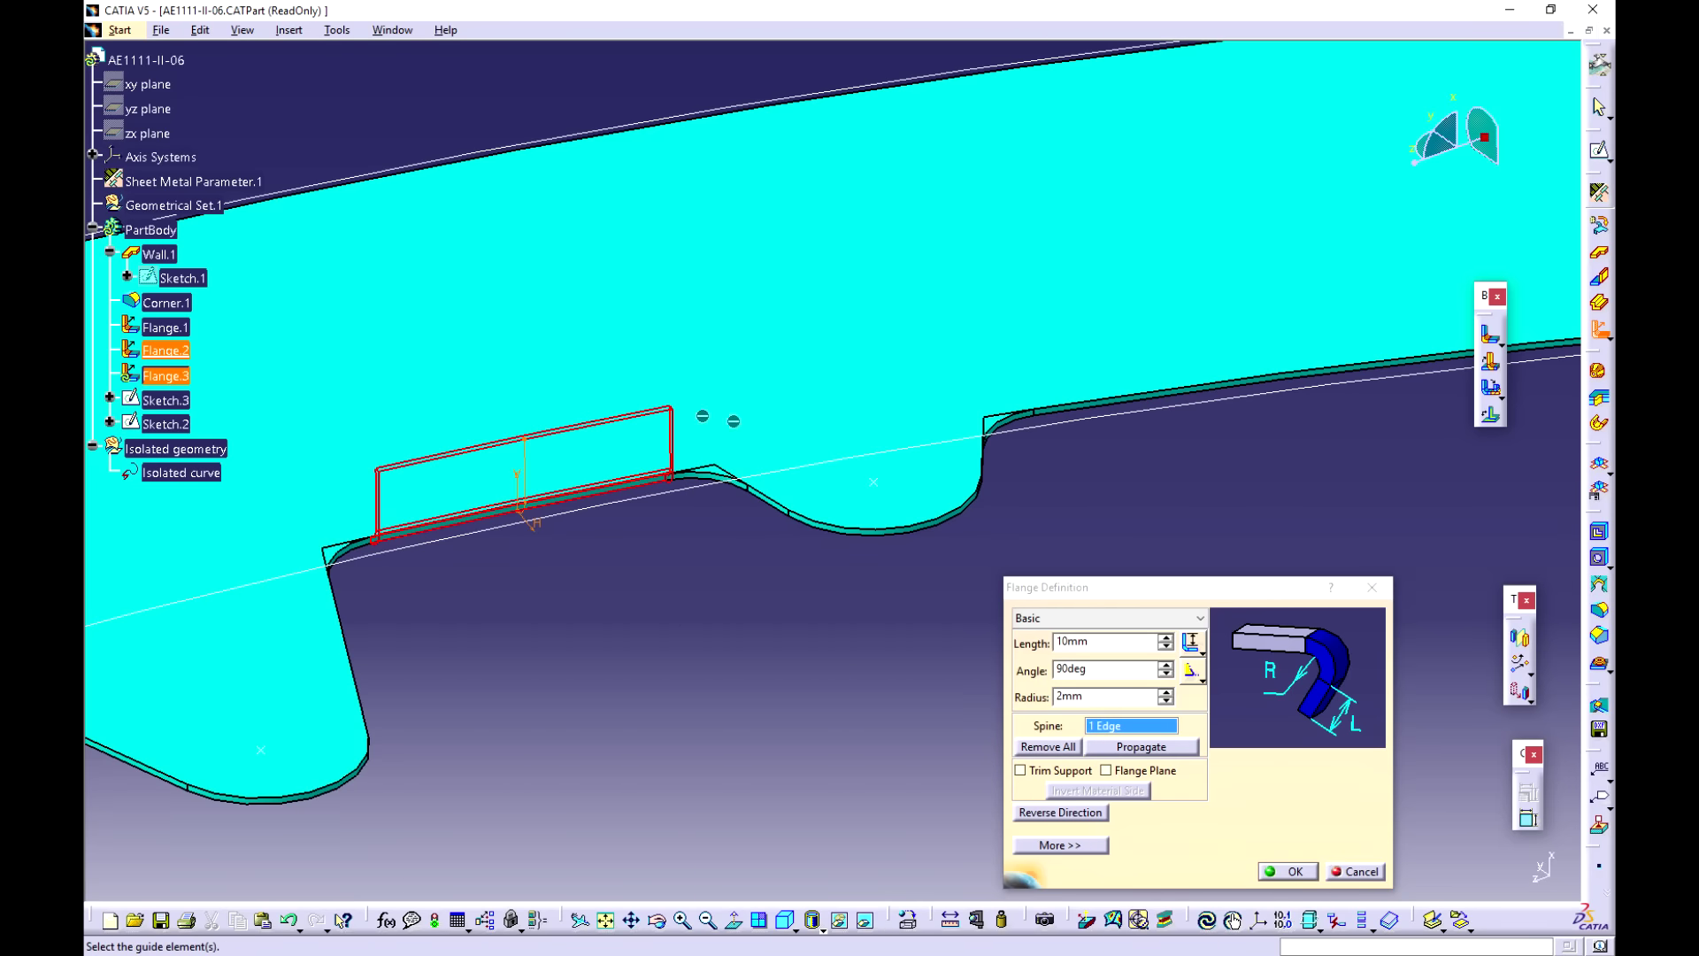
left_click(1265, 868)
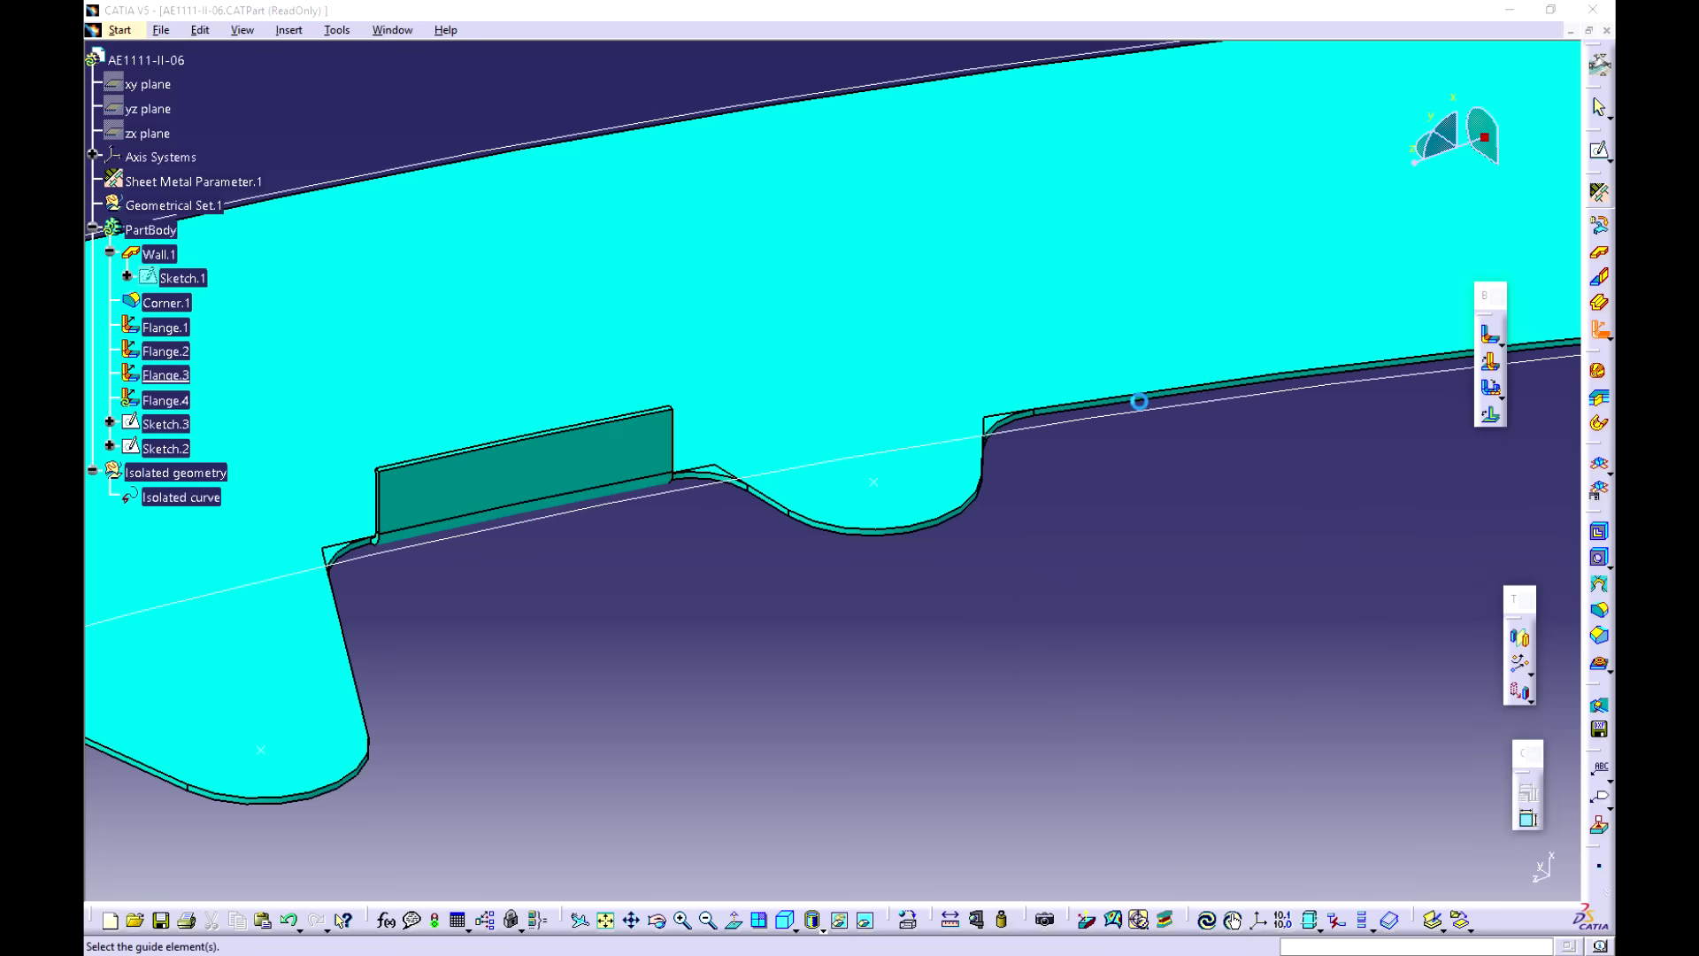
Step: Create a 10 mm, 90 deg flange along the successive inner edges from the smallest tab to the nearby end of the rib
left_click(1150, 410)
middle_click_drag(1150, 409, 1150, 290)
middle_click_drag(1349, 414, 863, 398)
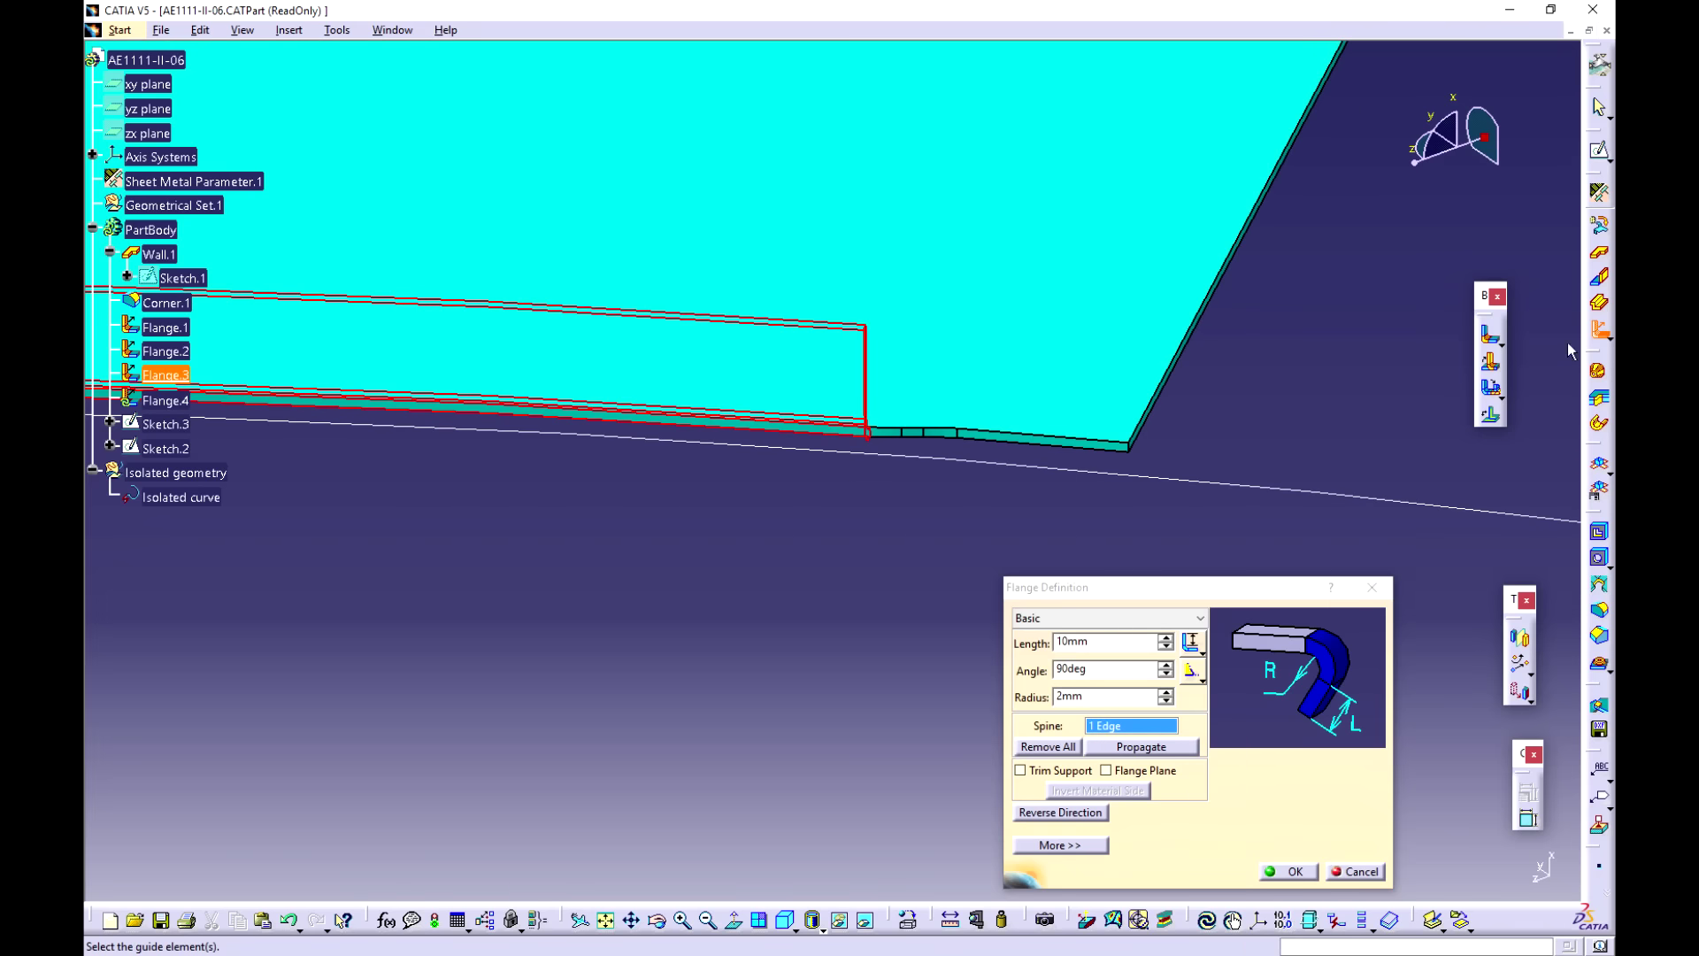
left_click(901, 439)
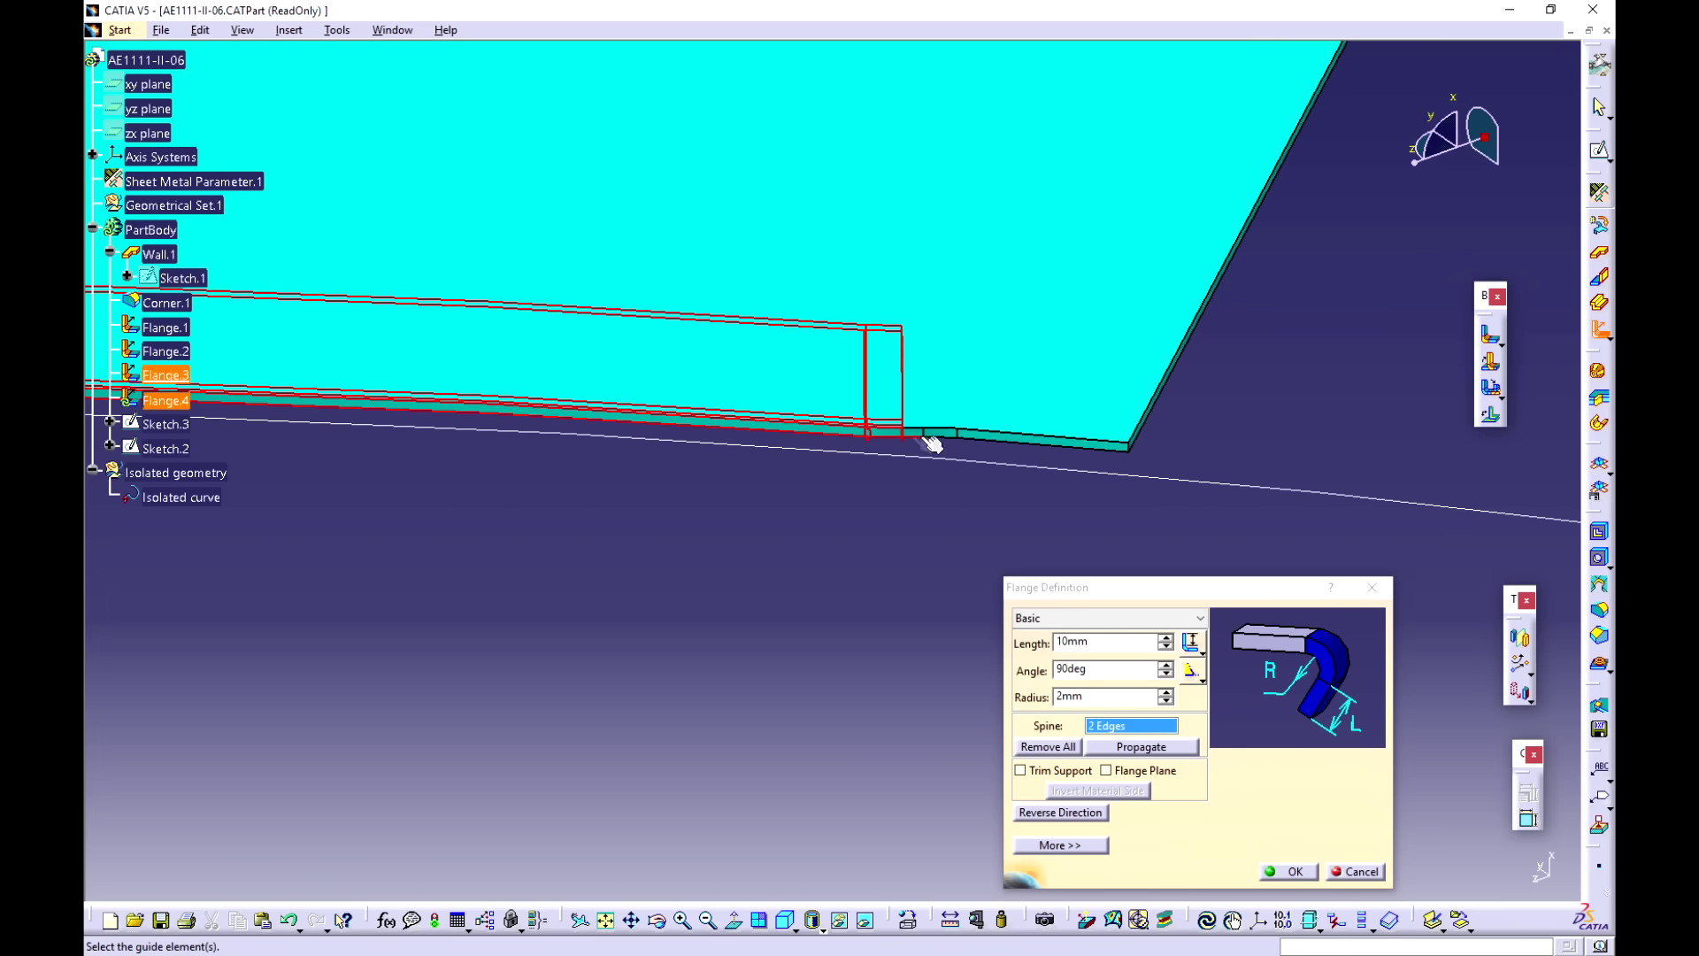
left_click(953, 437)
left_click(1044, 442)
left_click(1287, 871)
Step: Create a 10 mm, 90 deg flange on the short end edge of the rib nearest the closely spaced tabs
middle_click_drag(851, 588, 847, 533)
left_click(816, 556)
middle_click_drag(950, 394, 1129, 778)
middle_click_drag(834, 457, 955, 367)
left_click(758, 466)
left_click(947, 363)
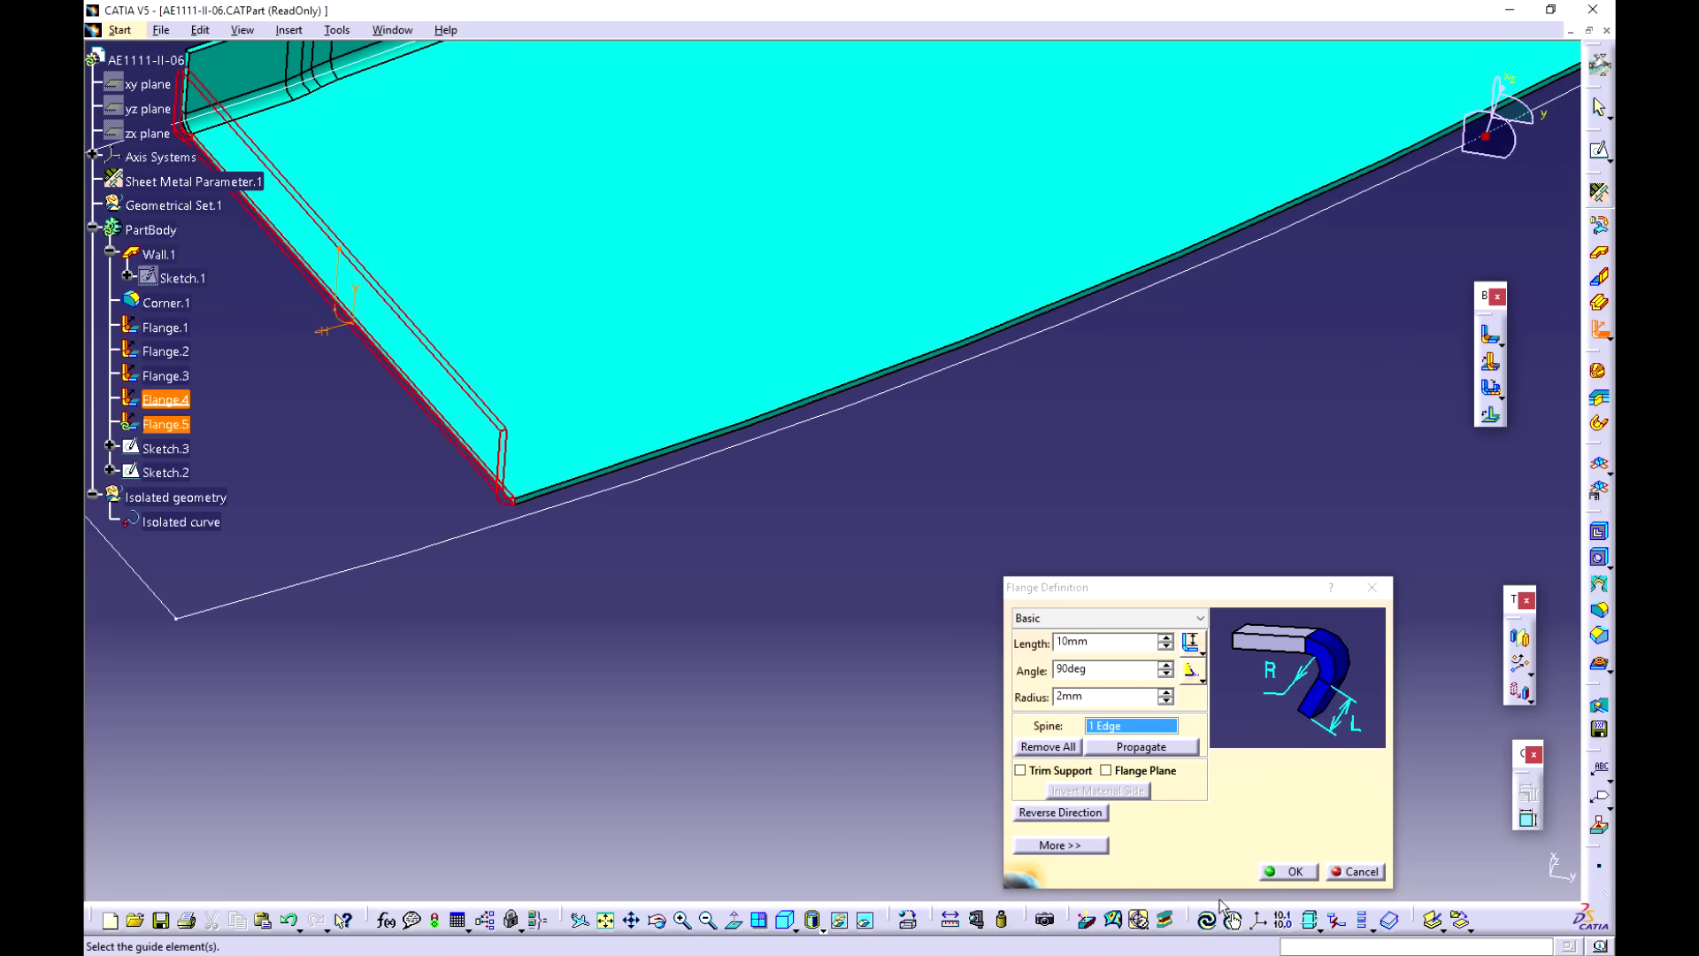
left_click(1287, 872)
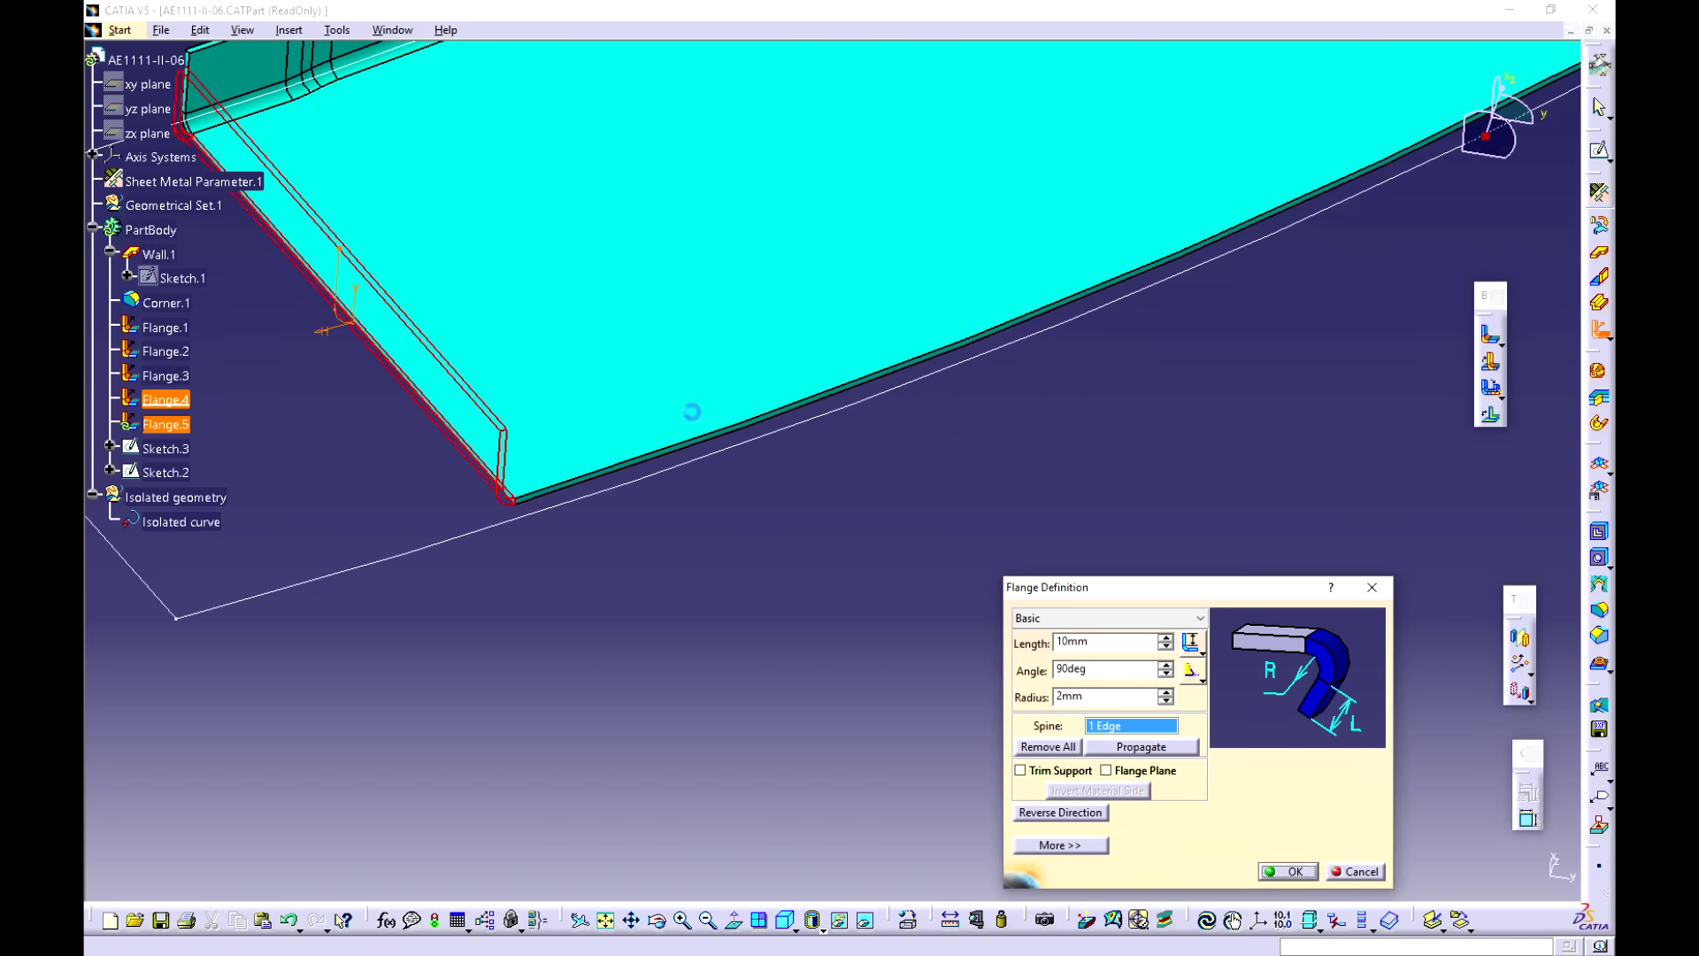
Step: Create a 10 mm, 90 deg flange with 2 mm radius along the two edges of the rib's long outer side
left_click(575, 497)
middle_click_drag(575, 497, 622, 374)
left_click(676, 498)
middle_click_drag(1301, 305, 761, 495)
middle_click_drag(1369, 284, 663, 535)
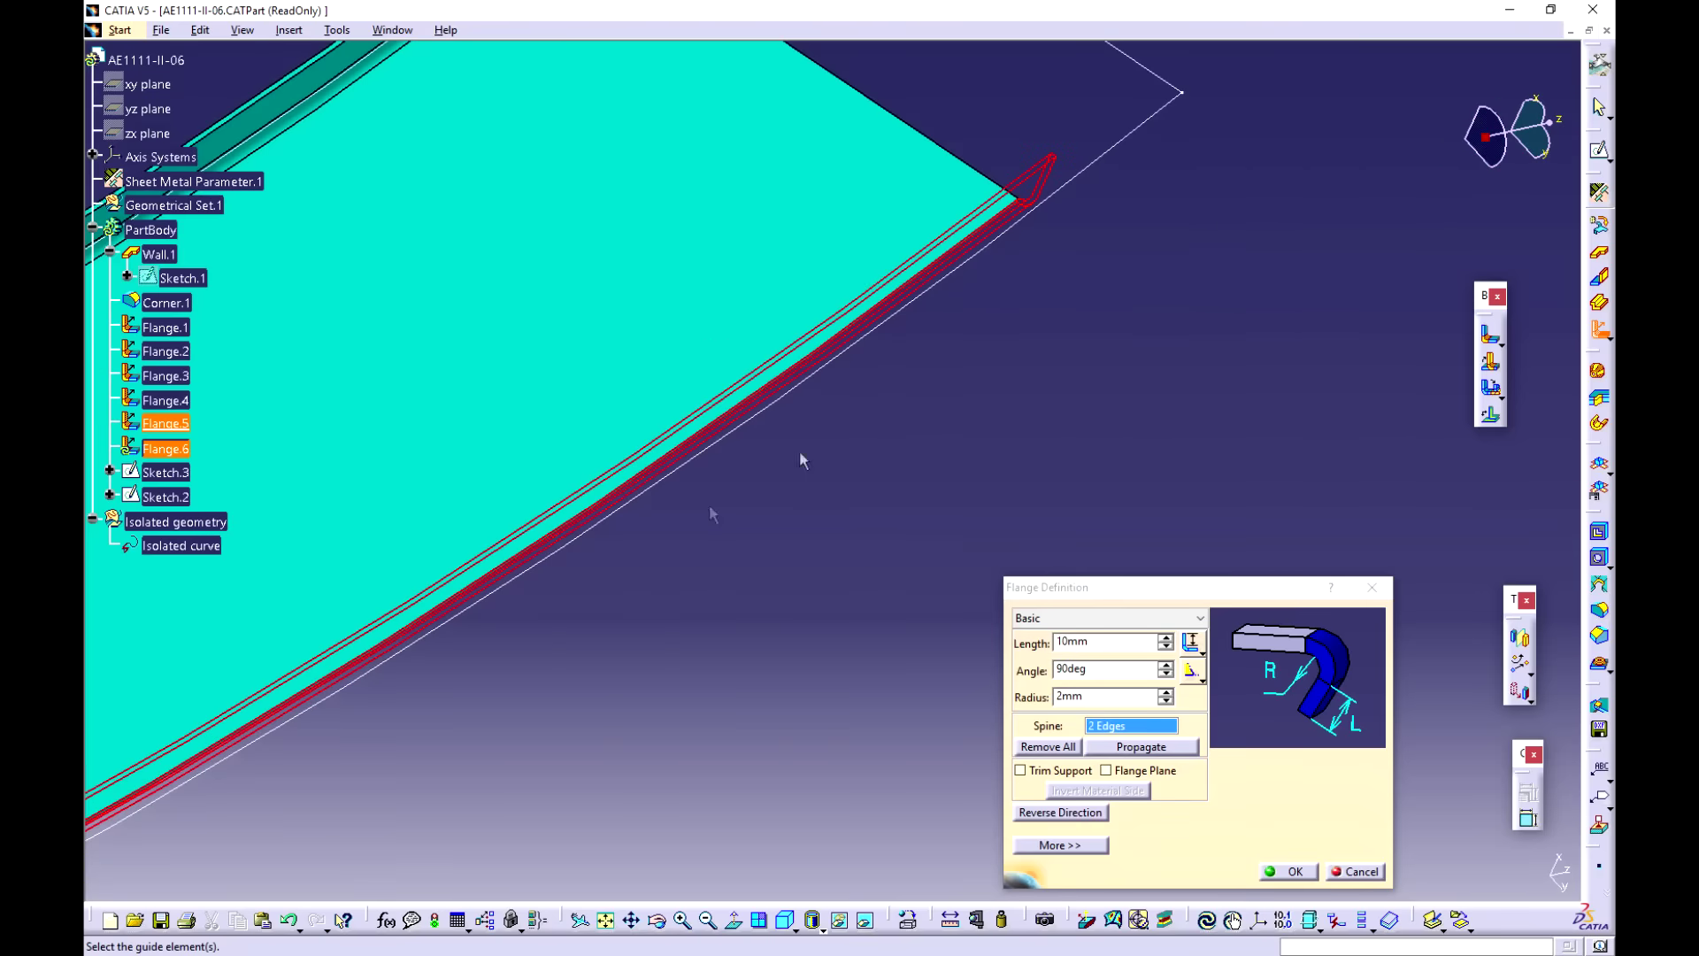
middle_click_drag(1292, 247, 1229, 475)
middle_click_drag(1158, 400, 319, 180)
middle_click_drag(1062, 557, 1013, 364)
mouse_move(960, 796)
middle_mouse_down()
mouse_move(872, 247)
mouse_move(199, 444)
middle_mouse_up()
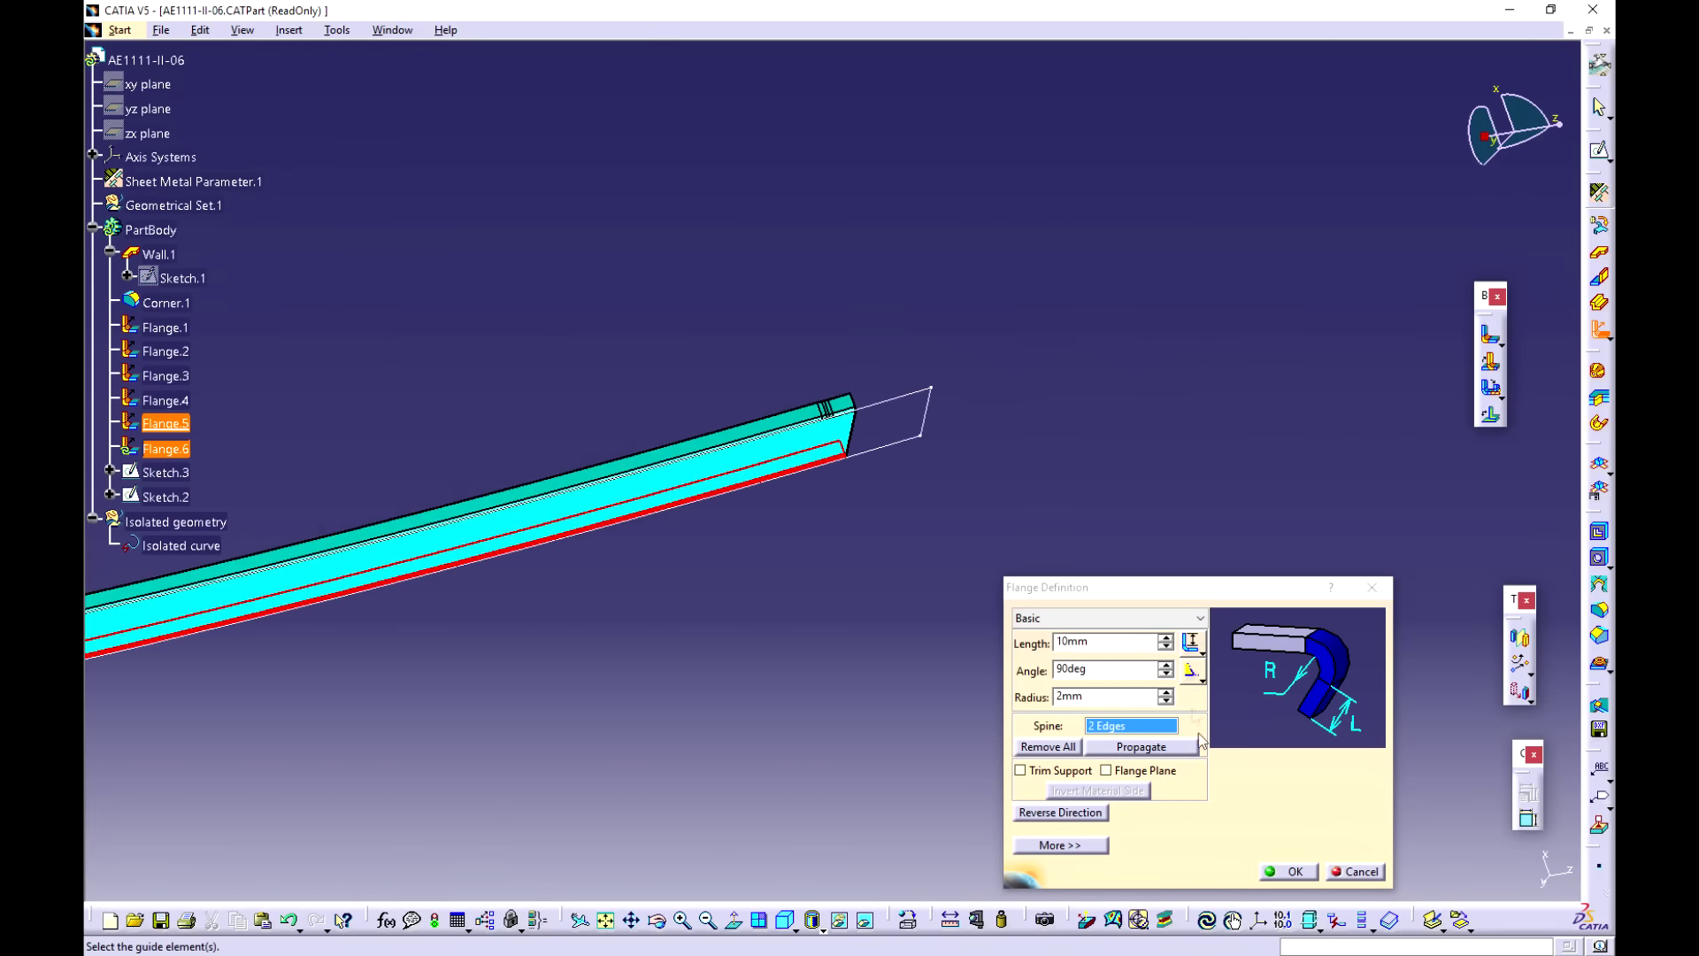
left_click(1275, 871)
Step: Create a 10 mm, 90 deg flange with 2 mm radius on the short edge at the rib's other end
middle_click_drag(967, 418, 714, 786)
middle_click_drag(796, 501, 595, 553)
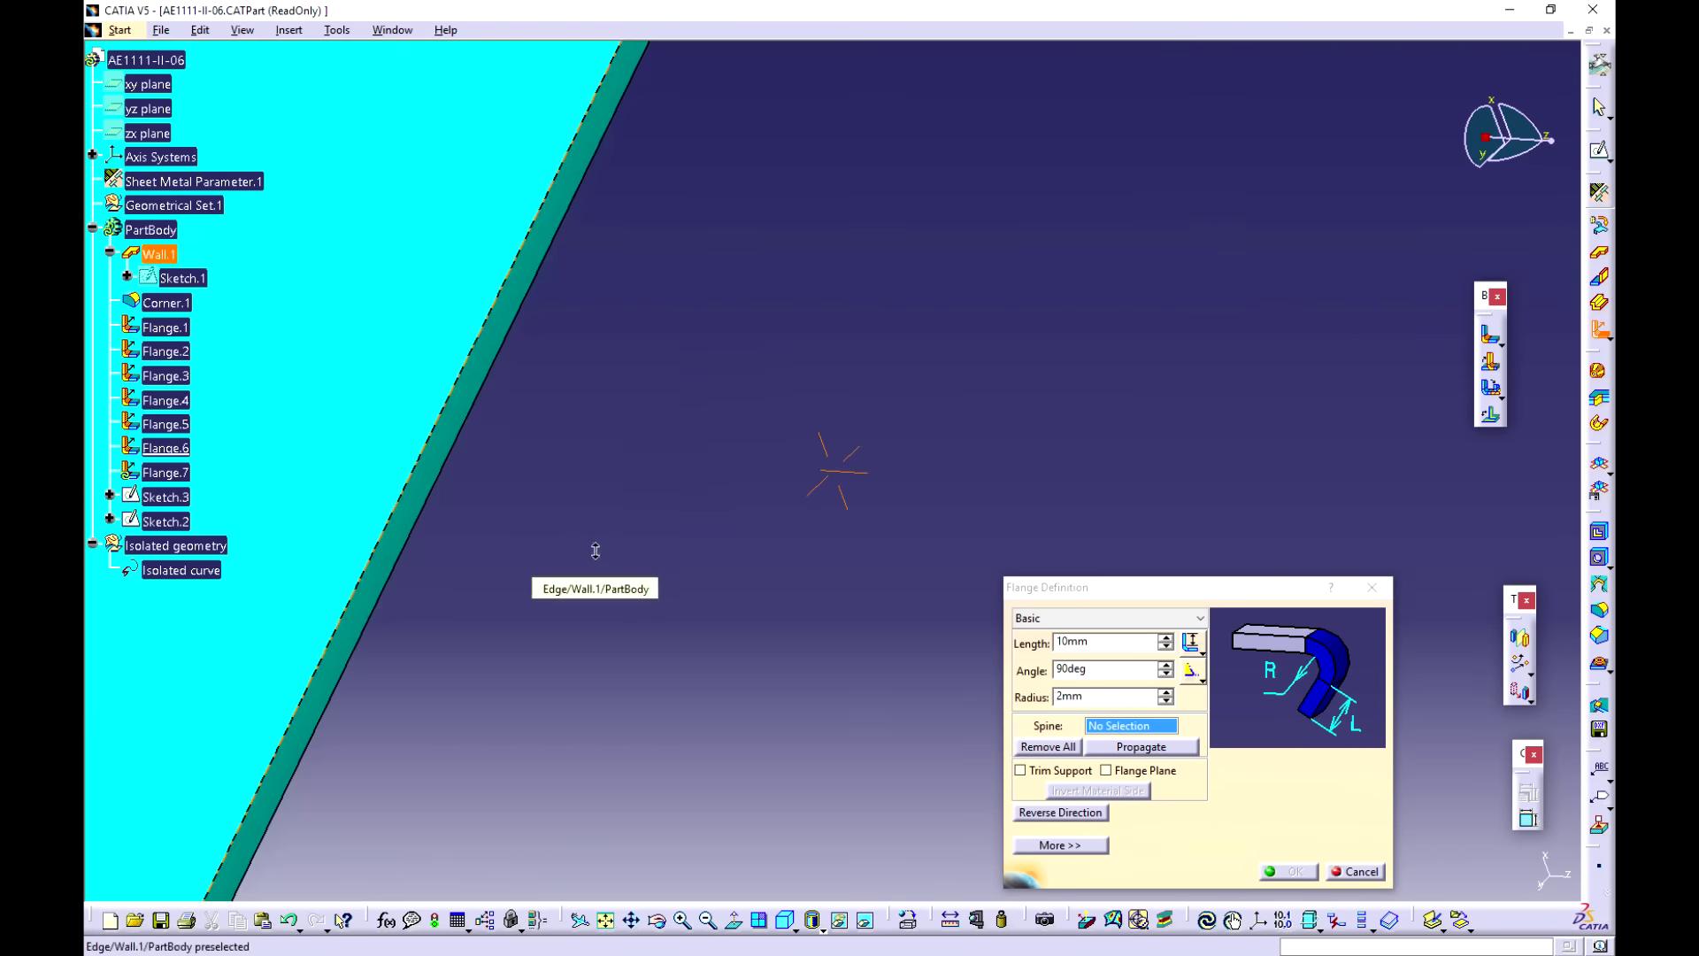
left_click(431, 528)
left_click(1288, 870)
middle_click_drag(753, 267, 952, 654)
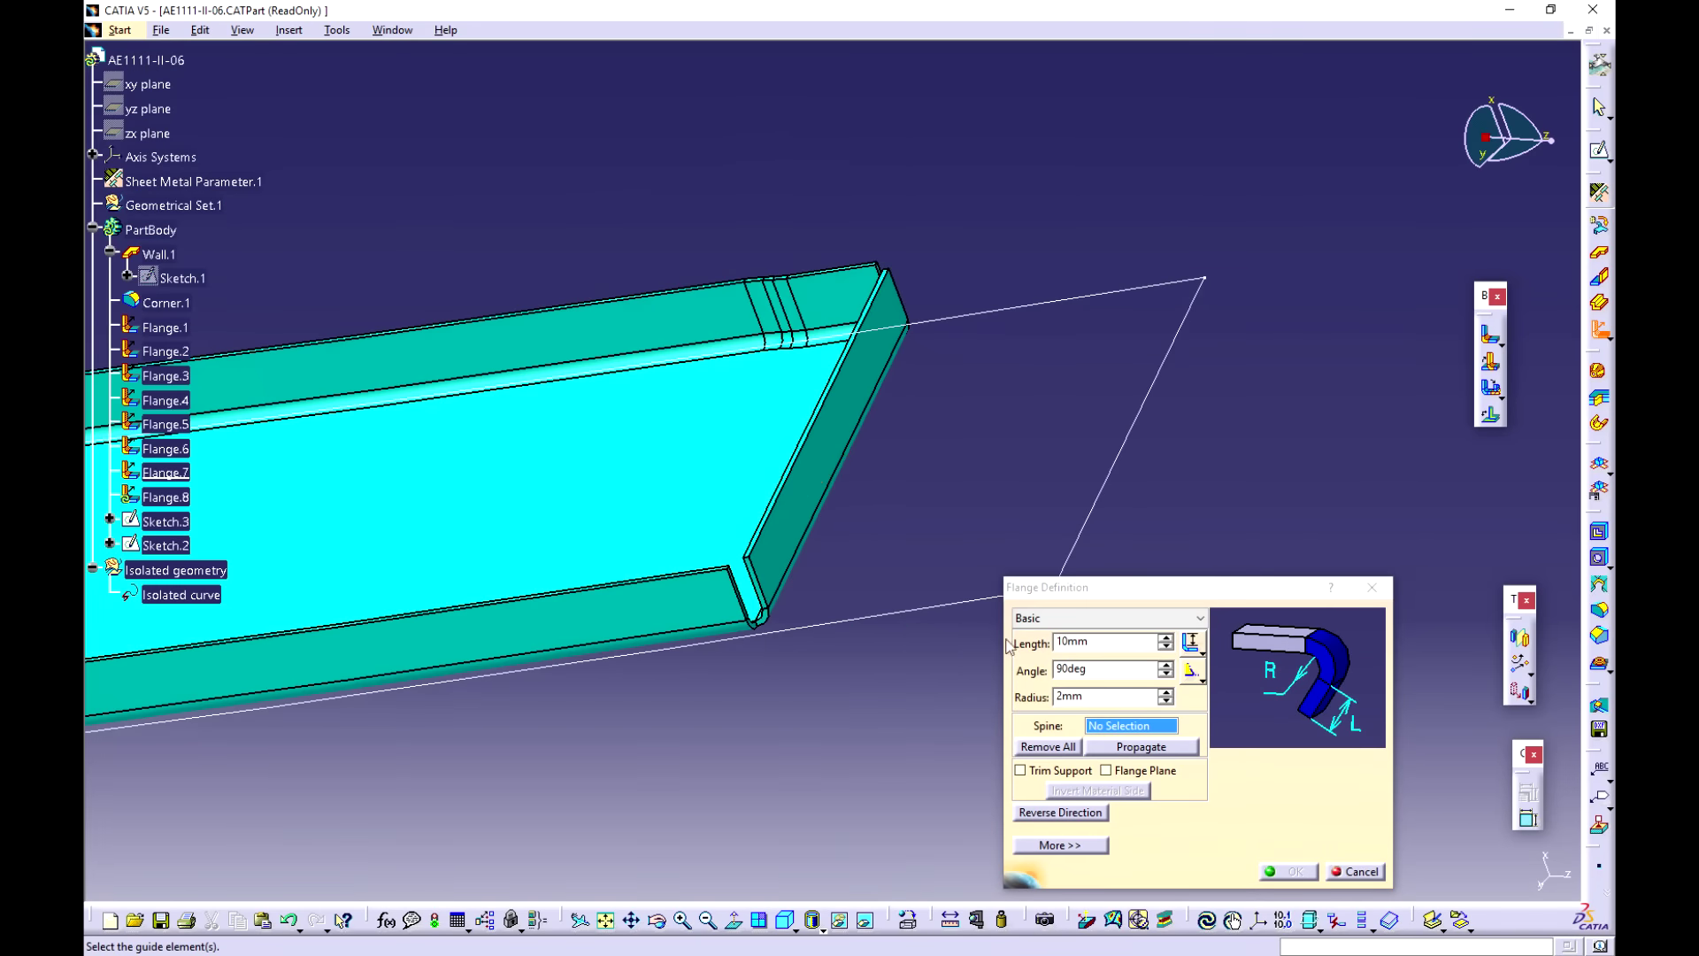
left_click(1373, 871)
Step: Create a flanged hole with cone at the smallest tab's sketch point: major diameter 10 mm, height 4 mm, radius 2 mm, angle 90 deg
middle_click_drag(517, 491, 1026, 212)
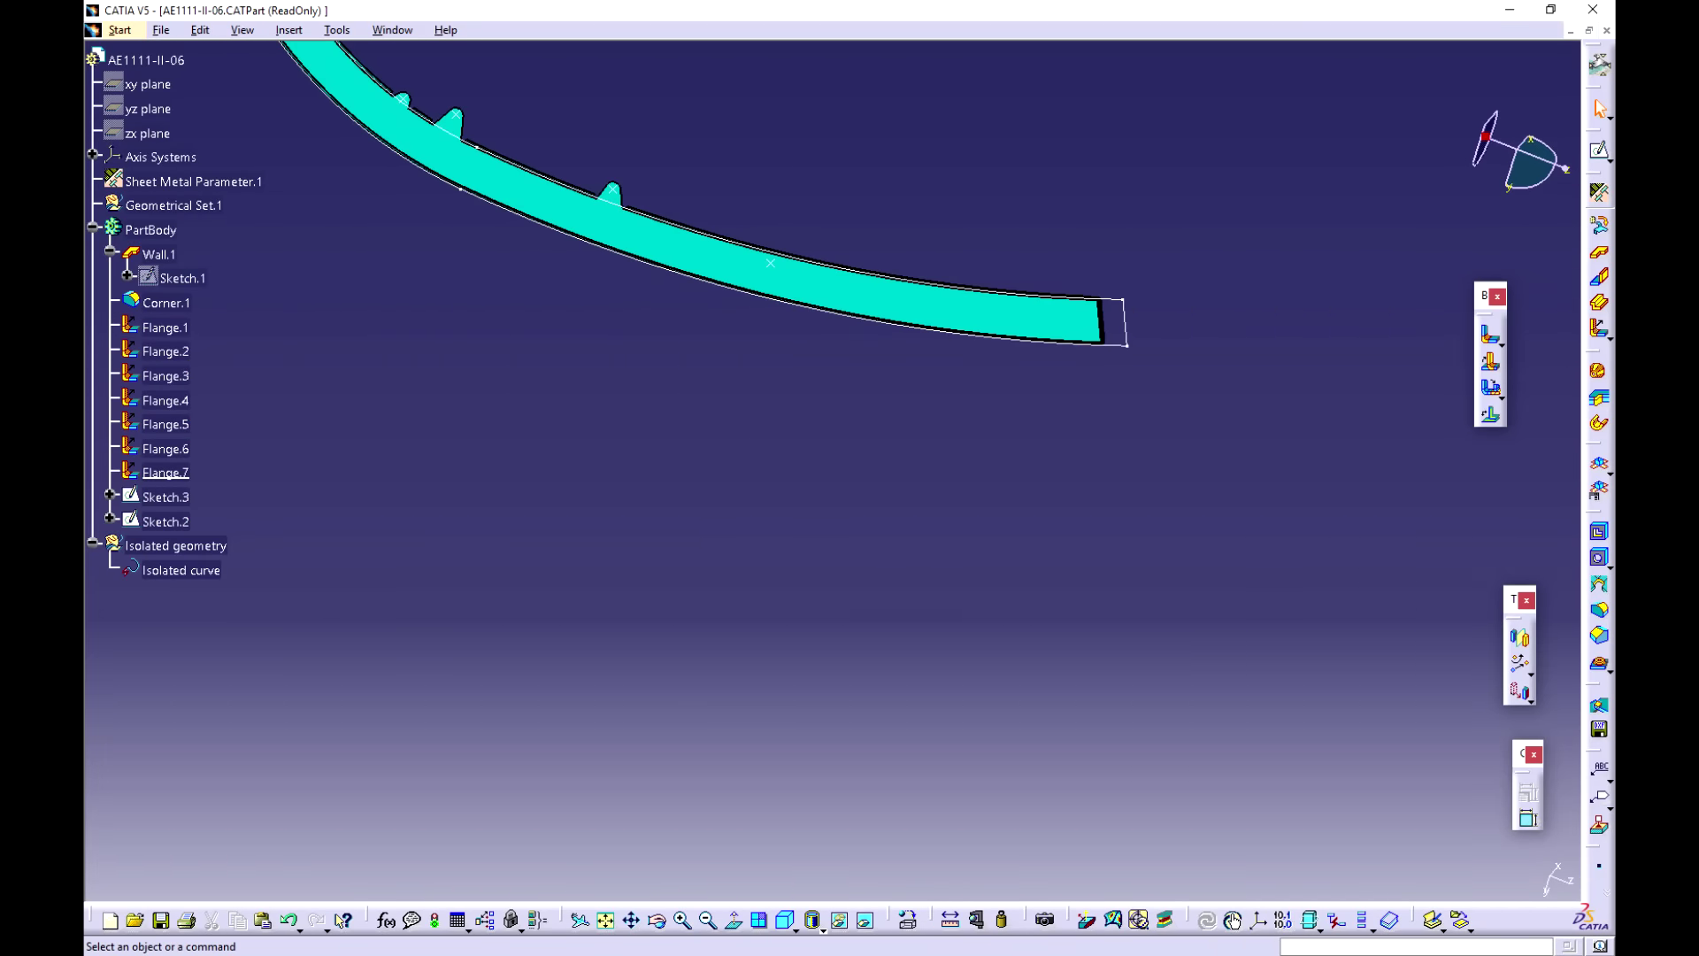
middle_click_drag(640, 458, 1194, 609)
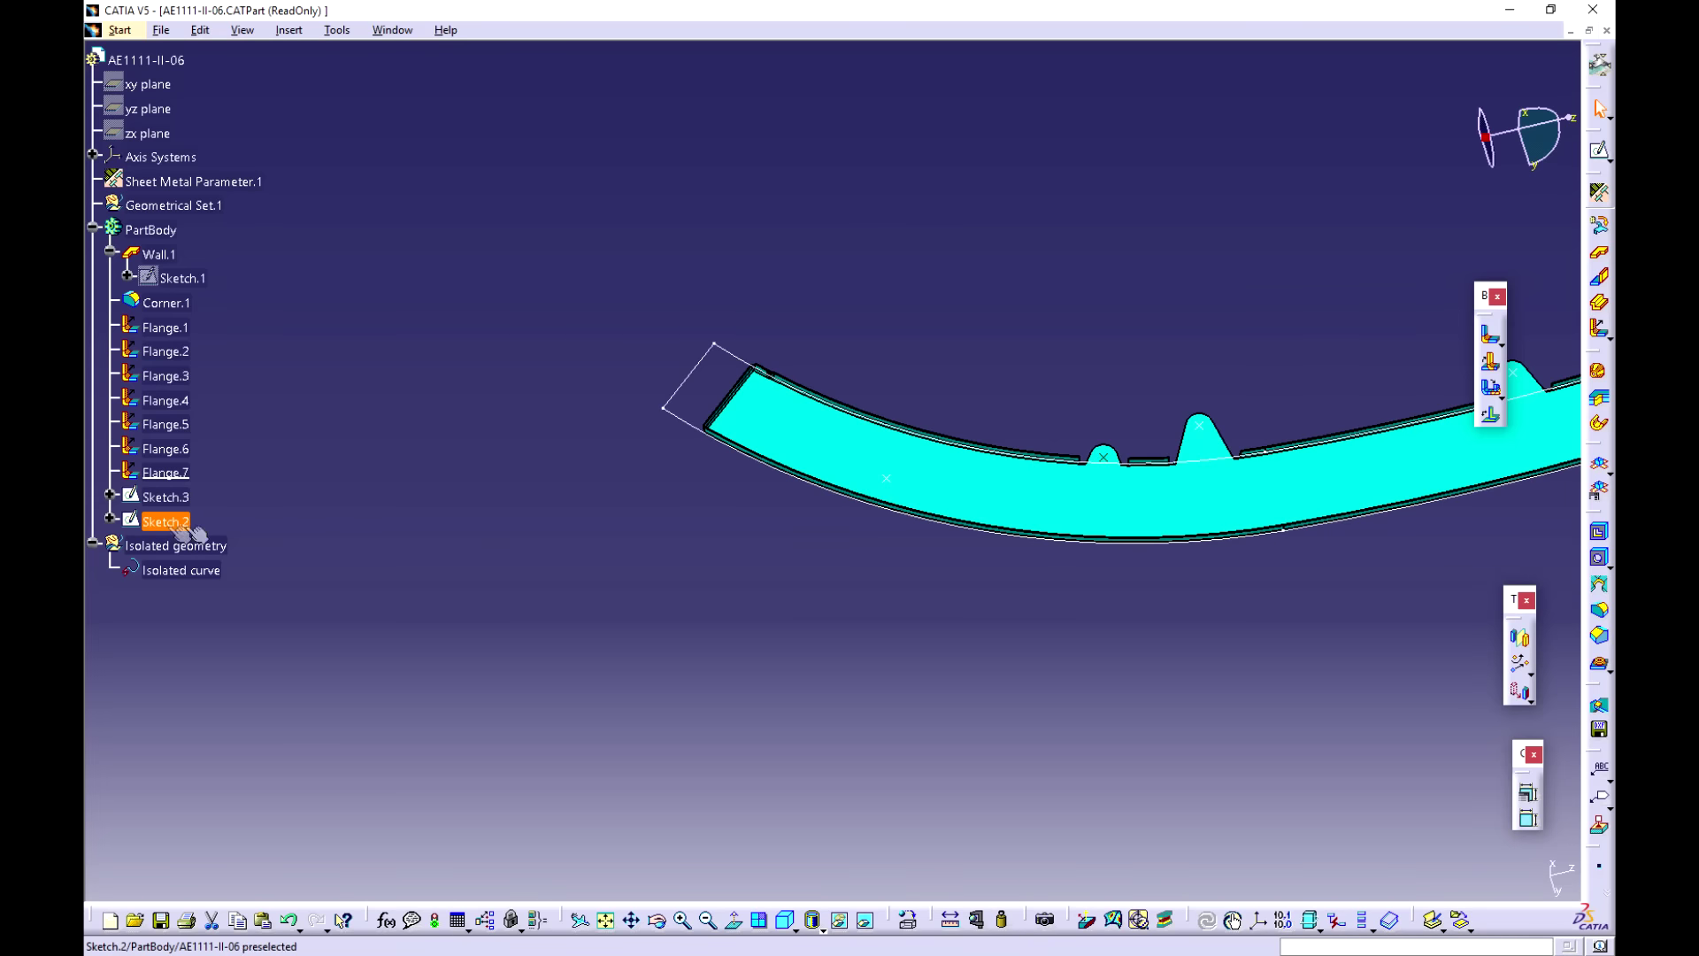
middle_click_drag(1114, 364, 985, 305)
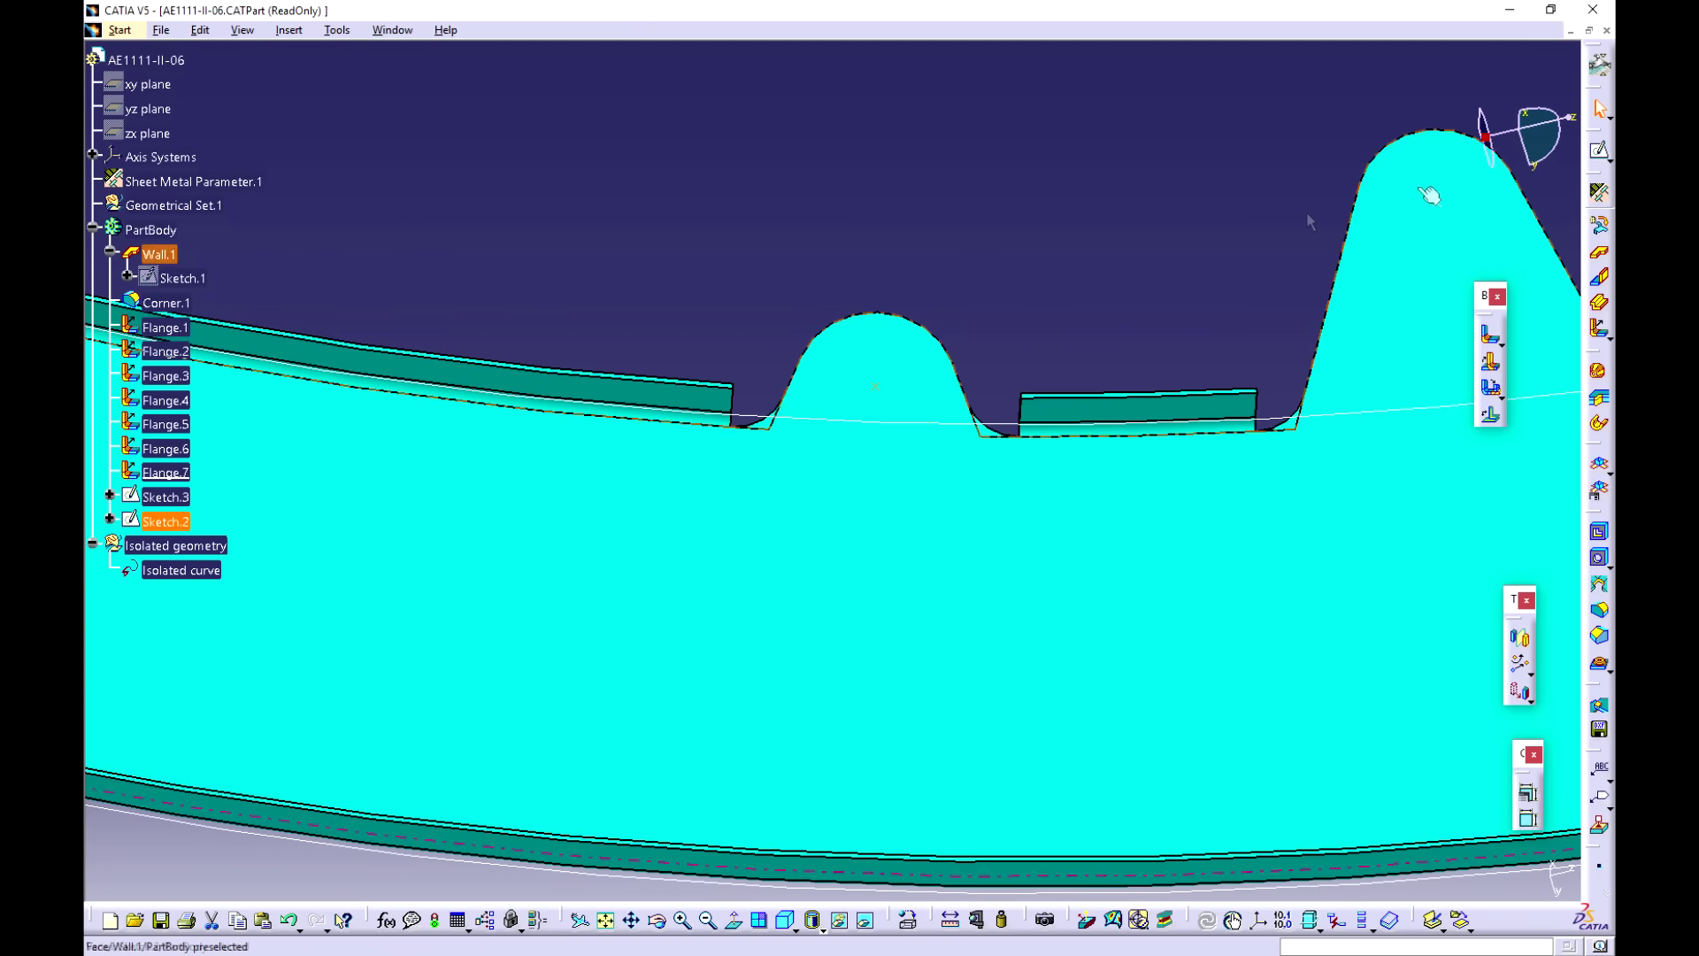
left_click(1600, 667)
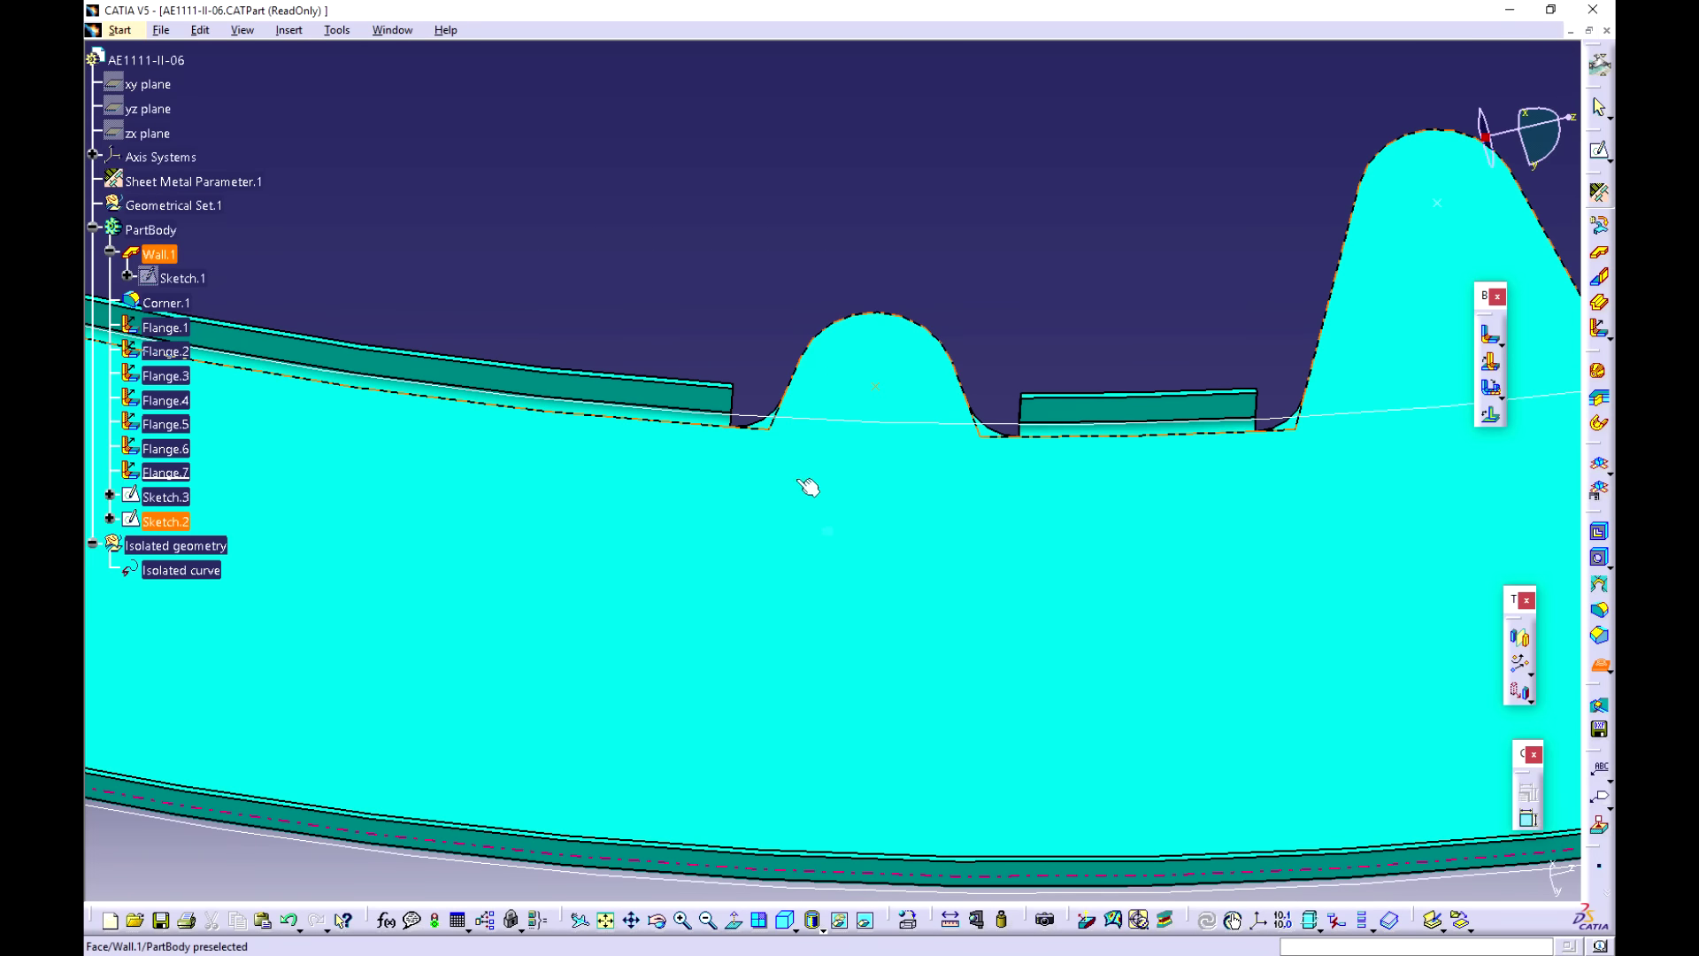
left_click(883, 496)
middle_click_drag(940, 513, 847, 541)
left_click(739, 418)
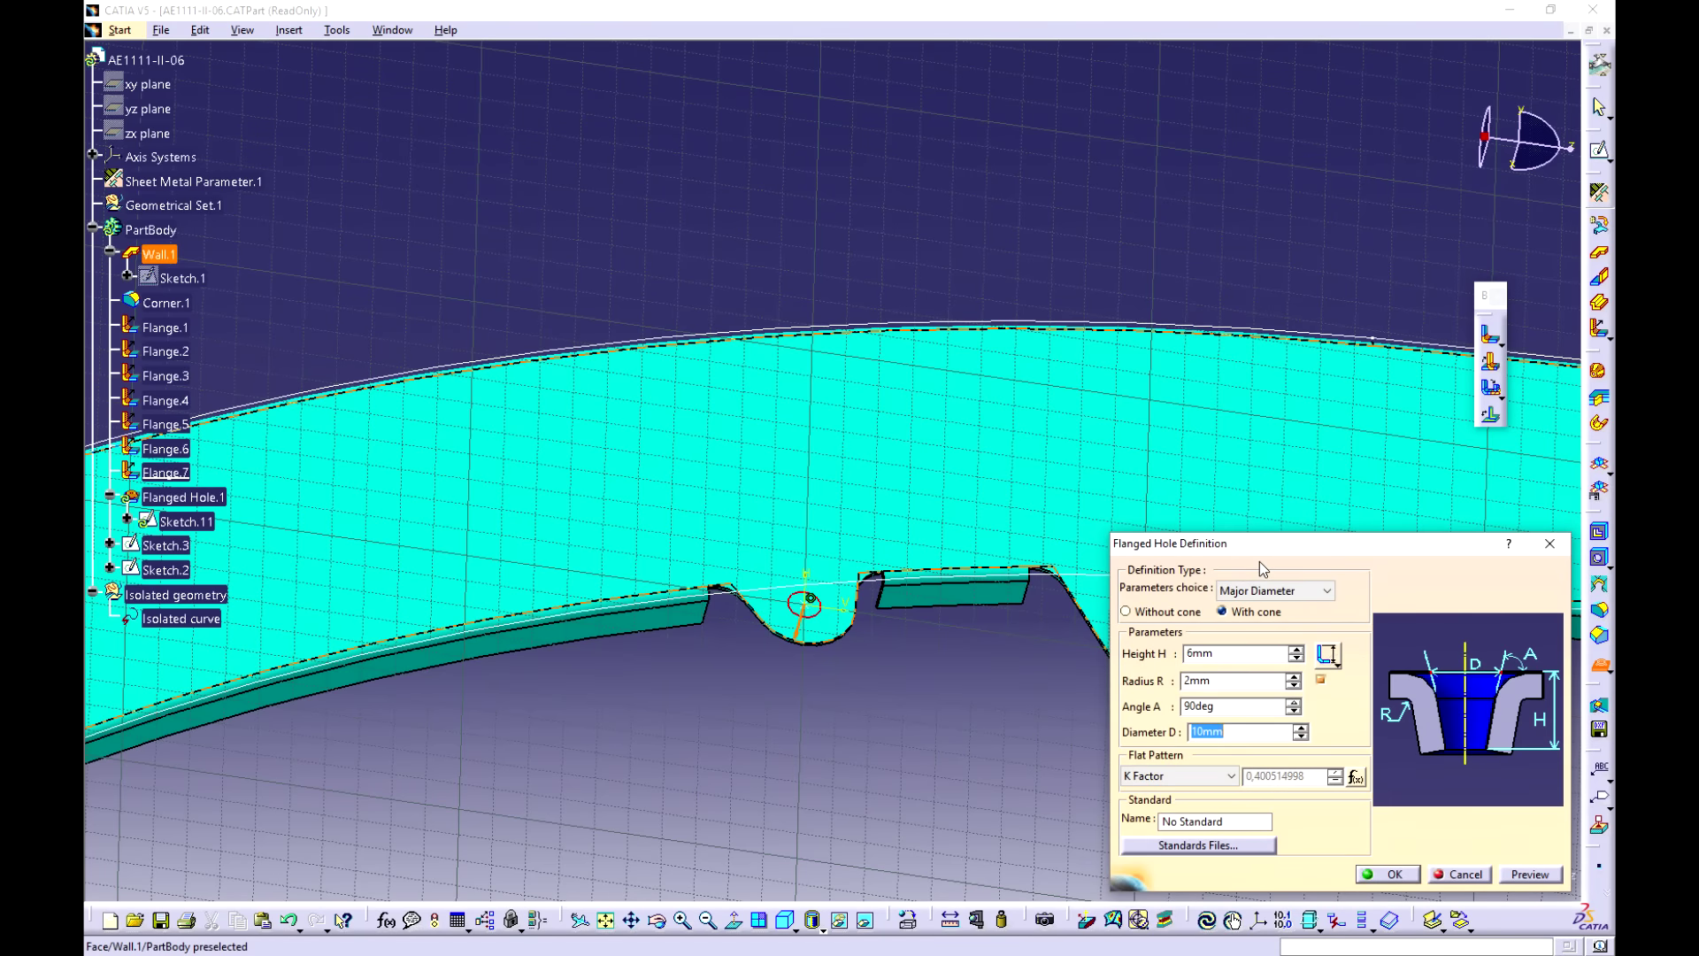
left_click_drag(1226, 653, 834, 664)
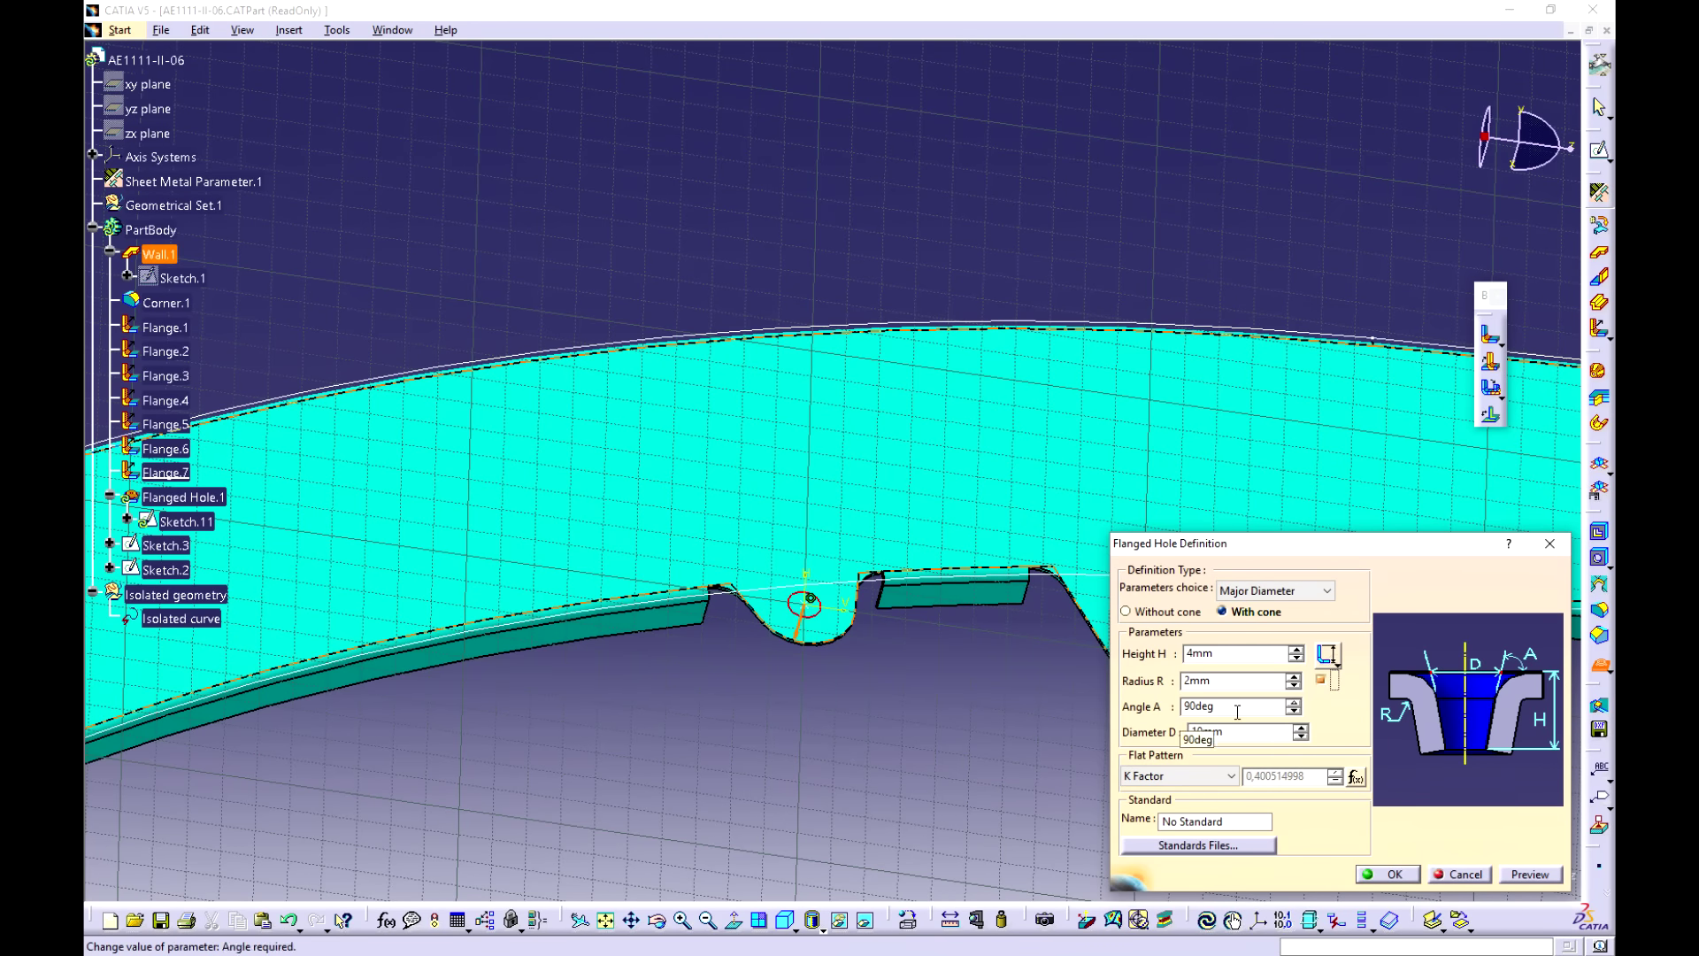
left_click_drag(1237, 711, 1126, 707)
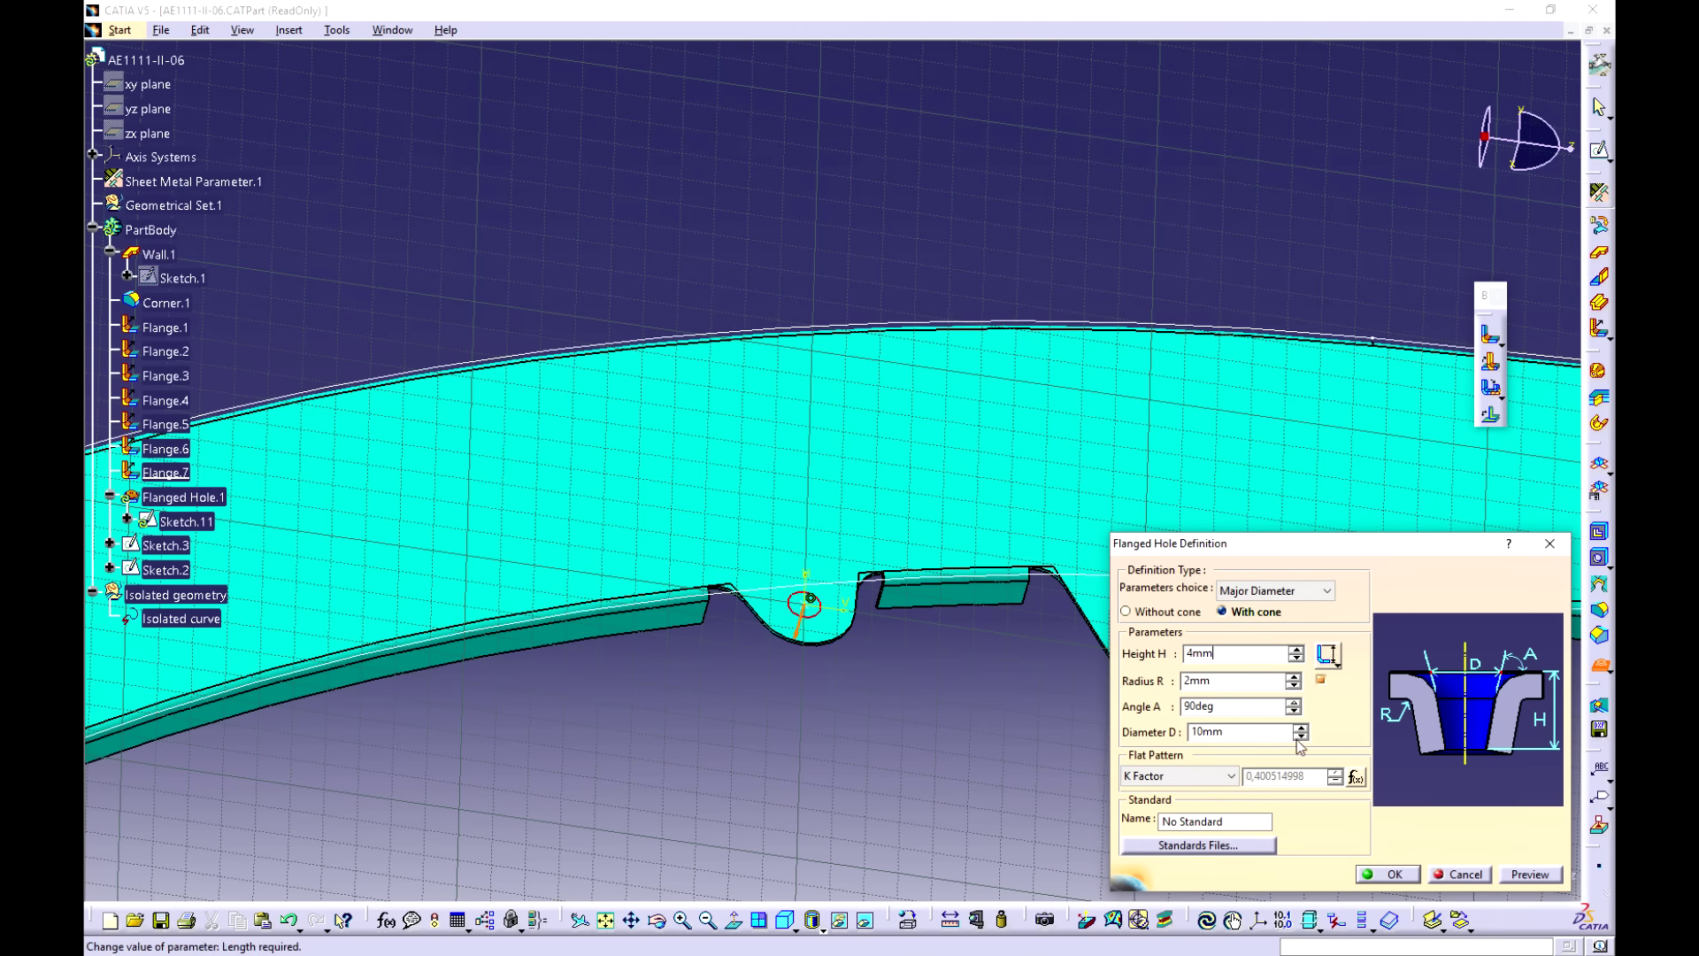
left_click(1206, 652)
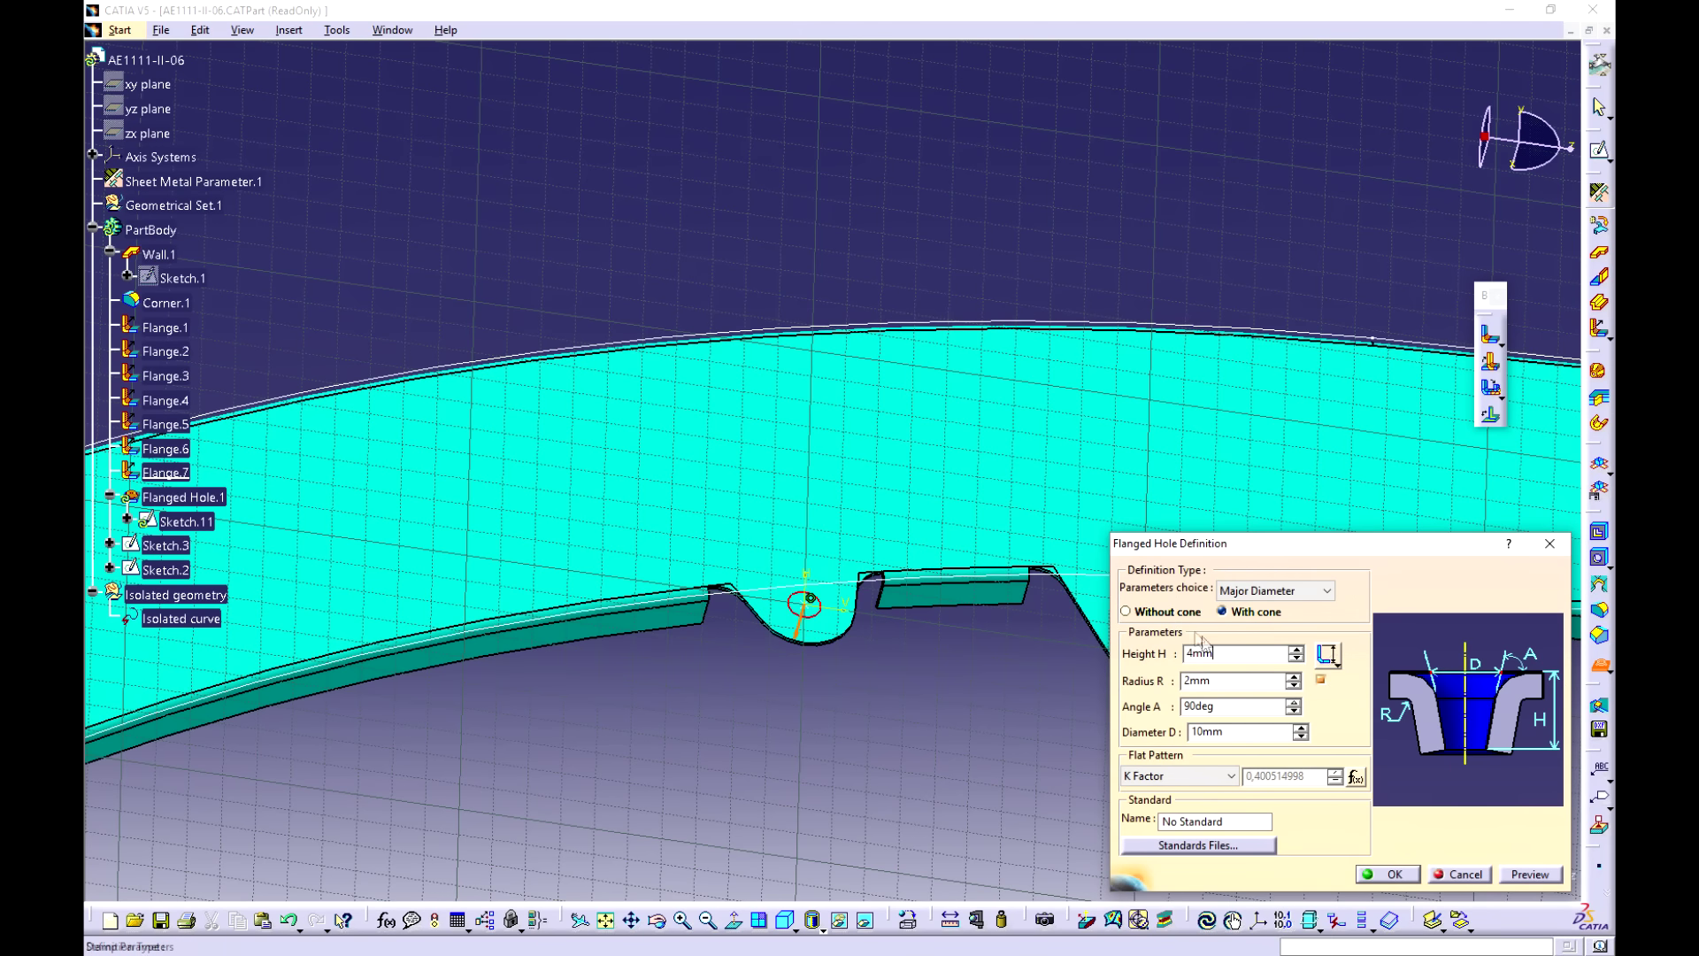
left_click(1394, 872)
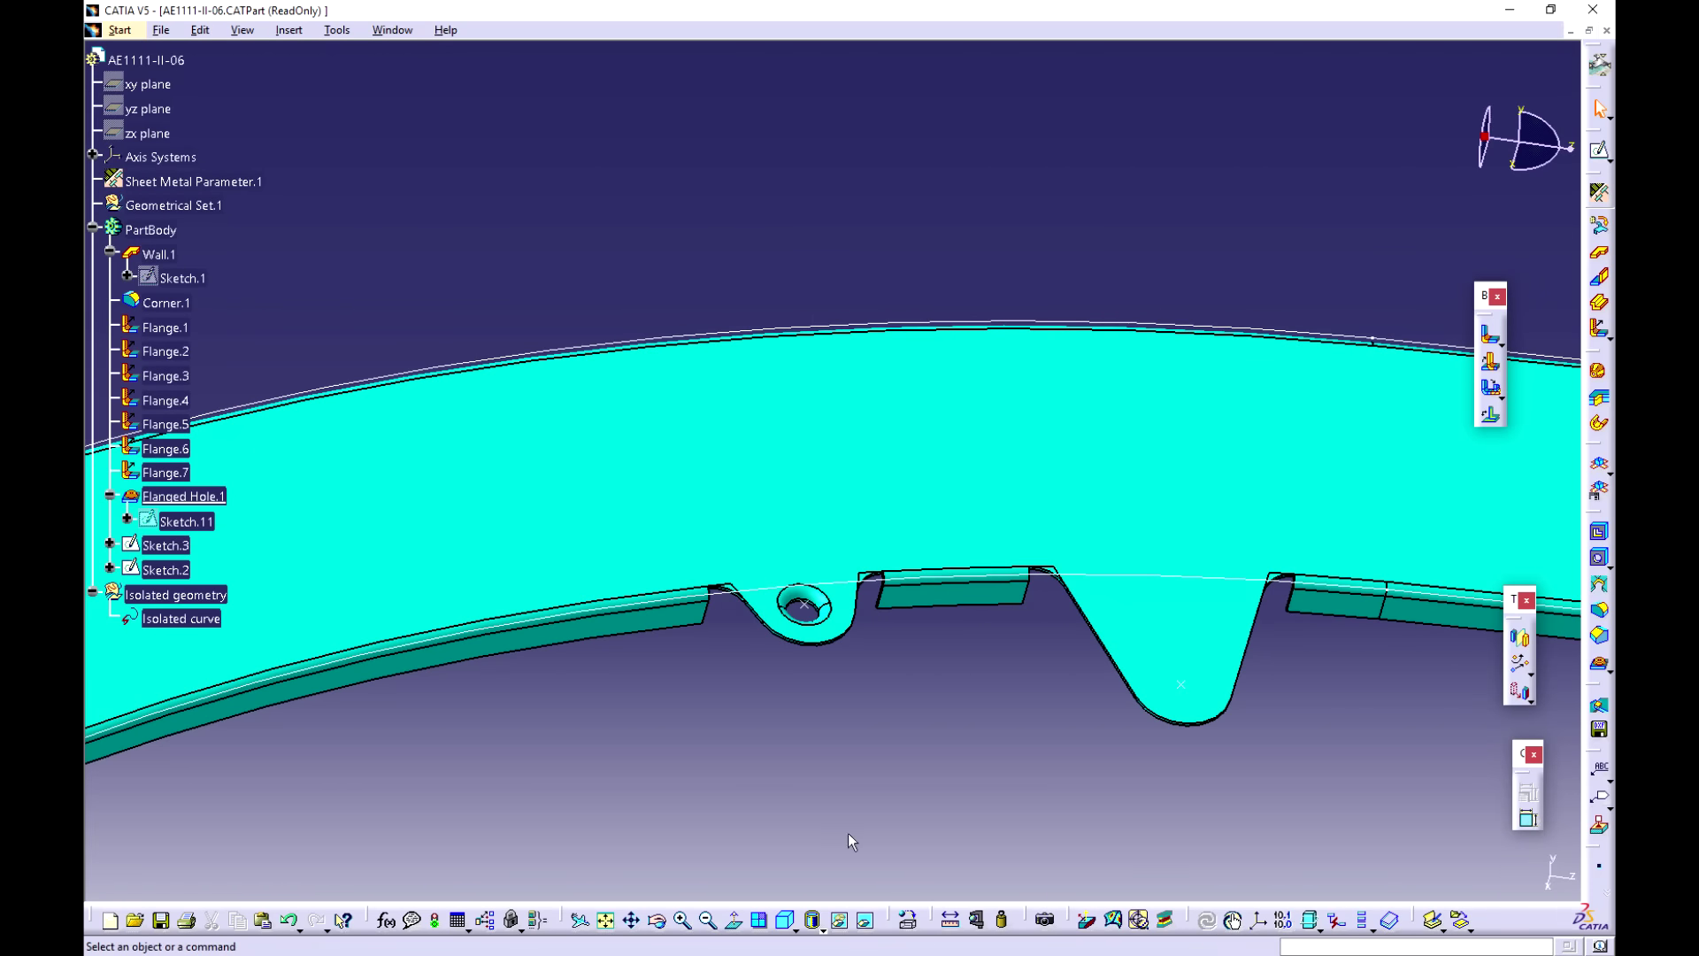
Step: Examine the flanged hole on the smallest tab and the remaining hole points along the rib
middle_click_drag(806, 655, 830, 733, "ctrl")
middle_click_drag(983, 603, 810, 508)
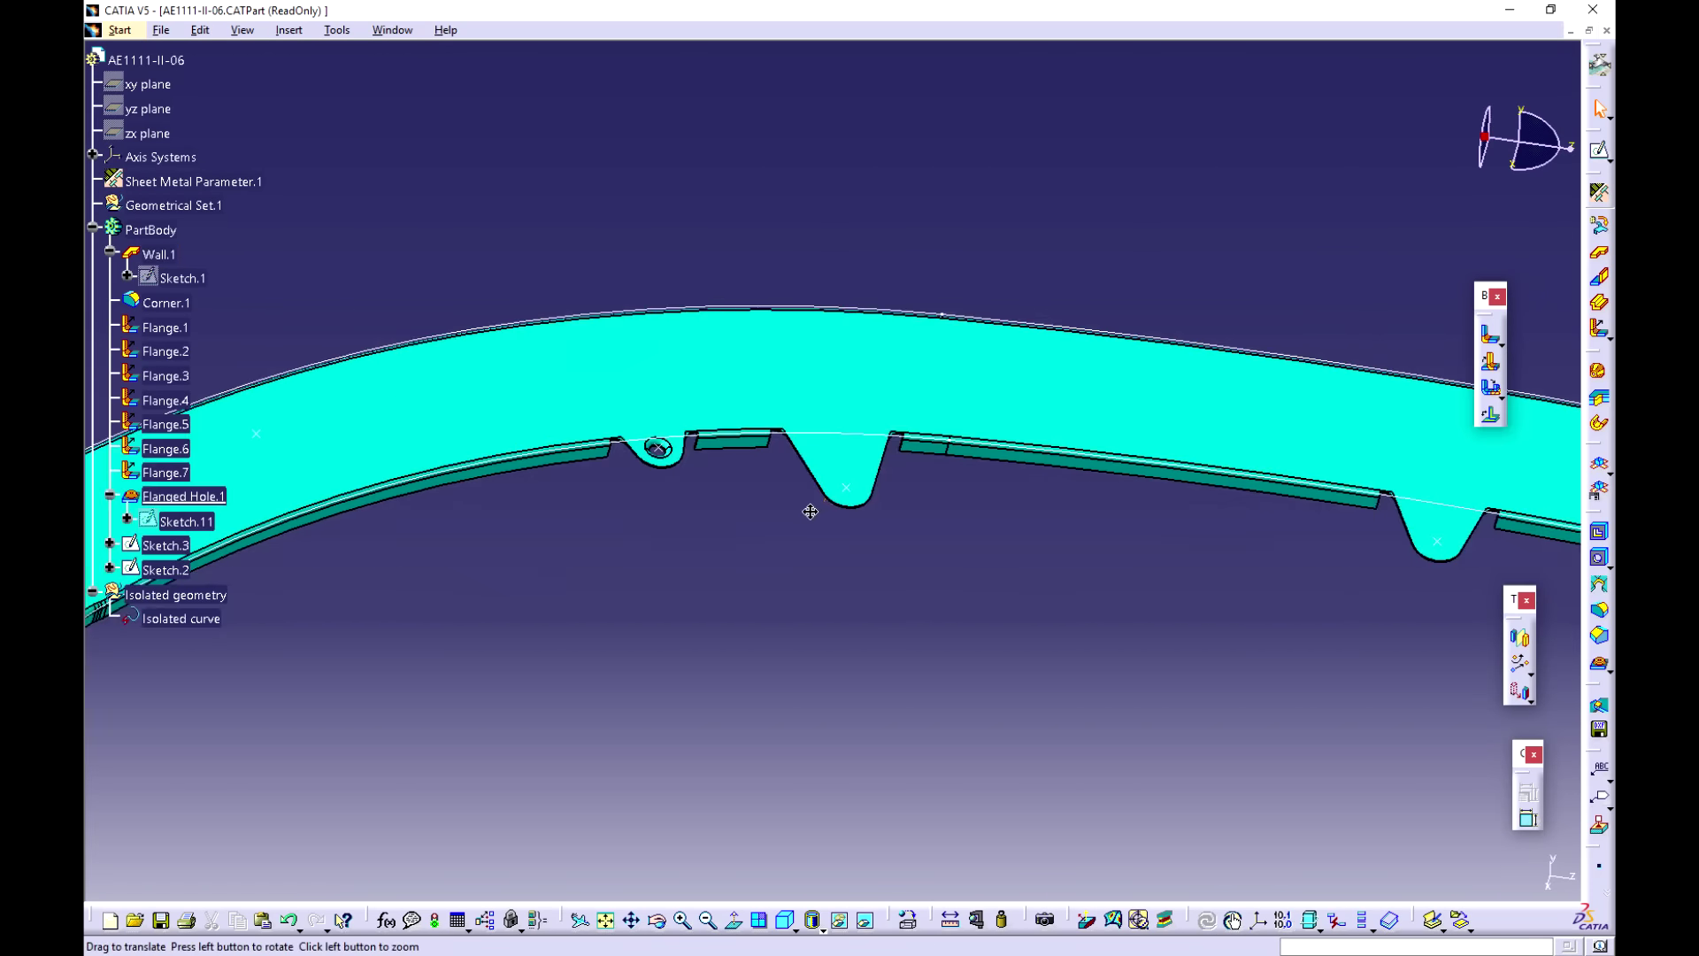
middle_click_drag(1343, 555, 565, 453)
middle_click_drag(1239, 500, 722, 256)
middle_click_drag(723, 256, 1332, 504, "ctrl")
middle_click_drag(910, 405, 843, 351, "ctrl")
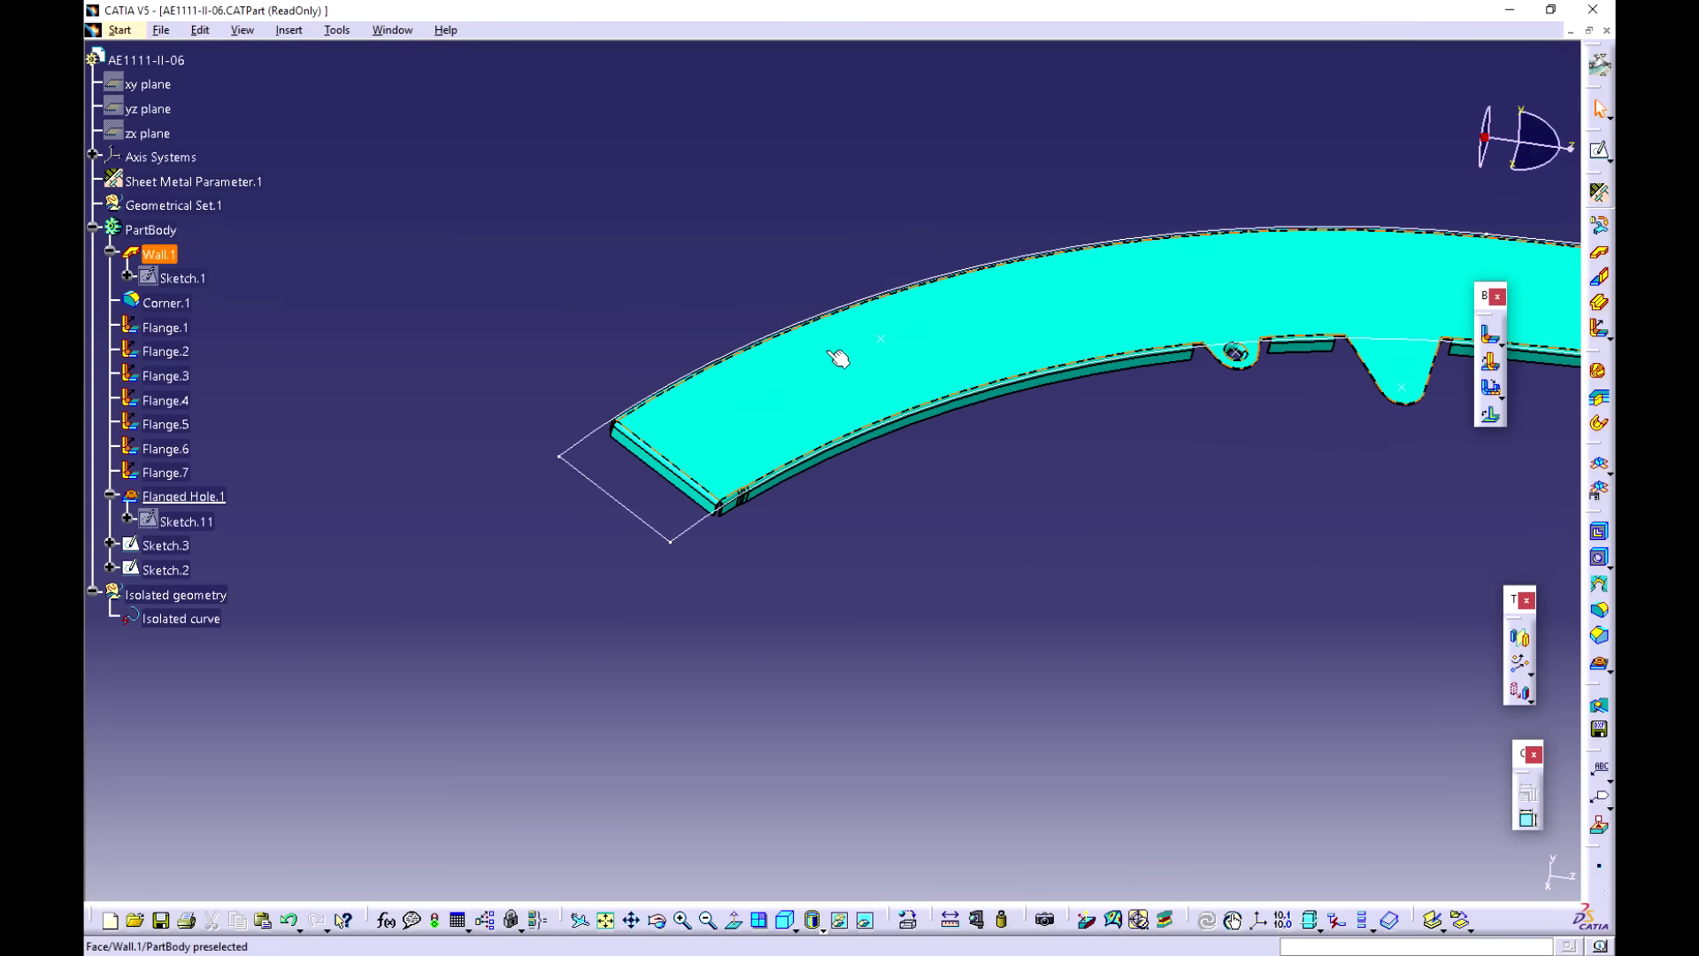
middle_click_drag(1194, 447, 841, 541)
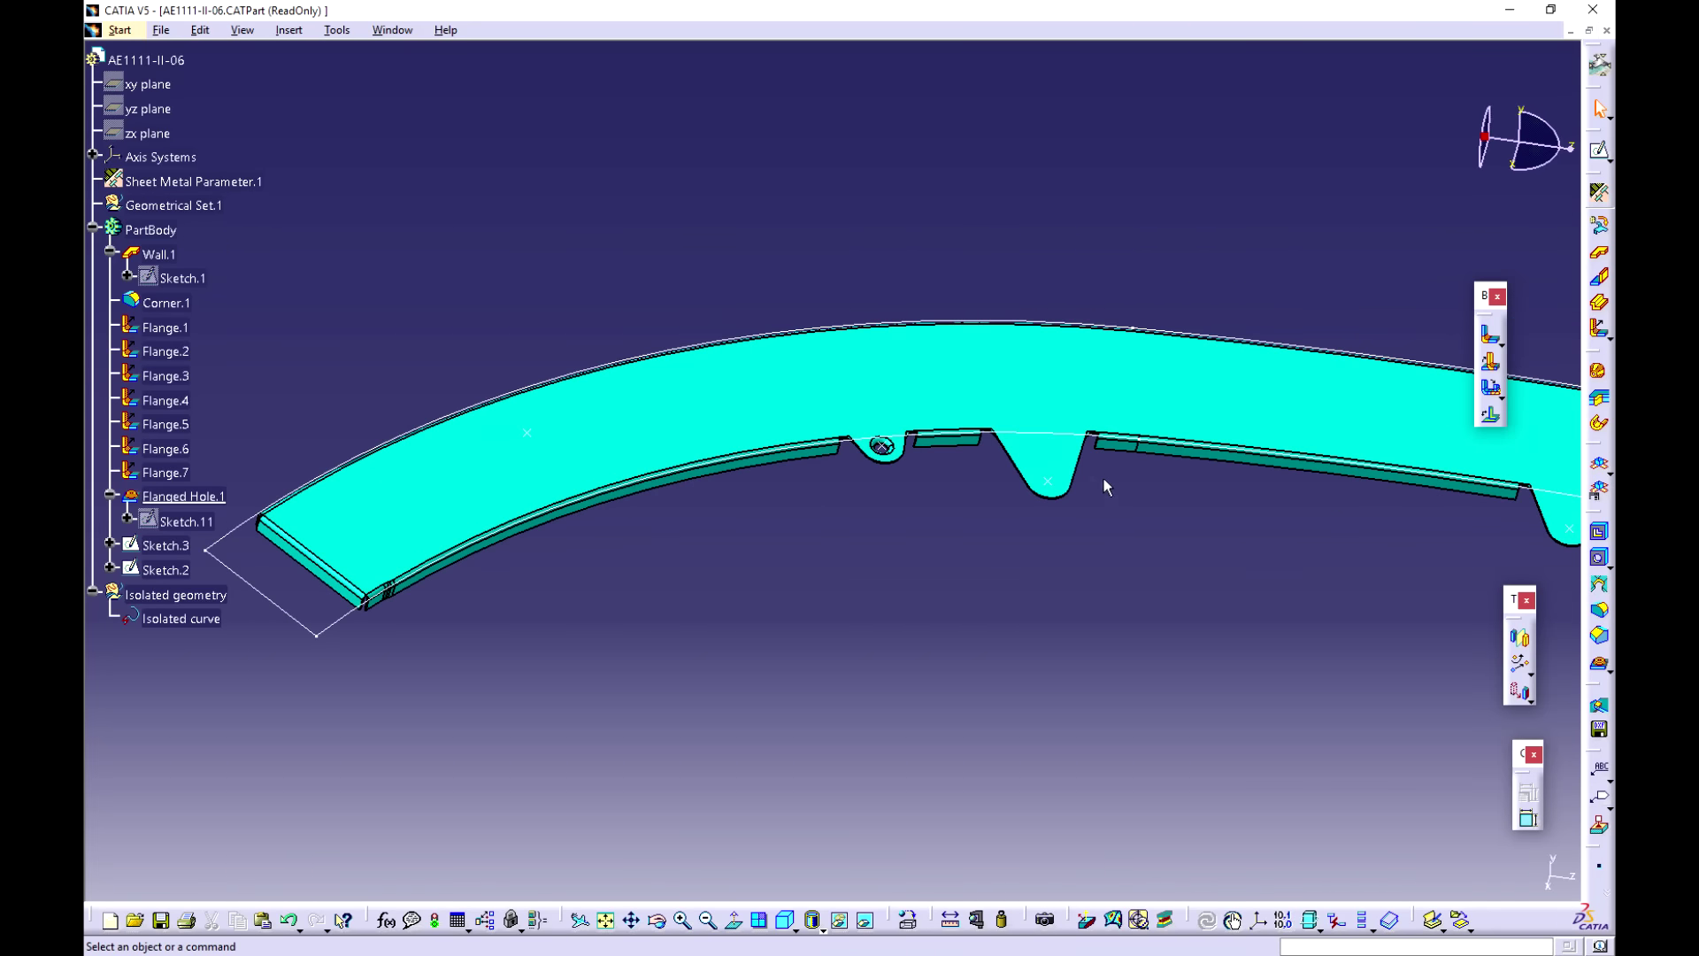
left_click(1042, 482)
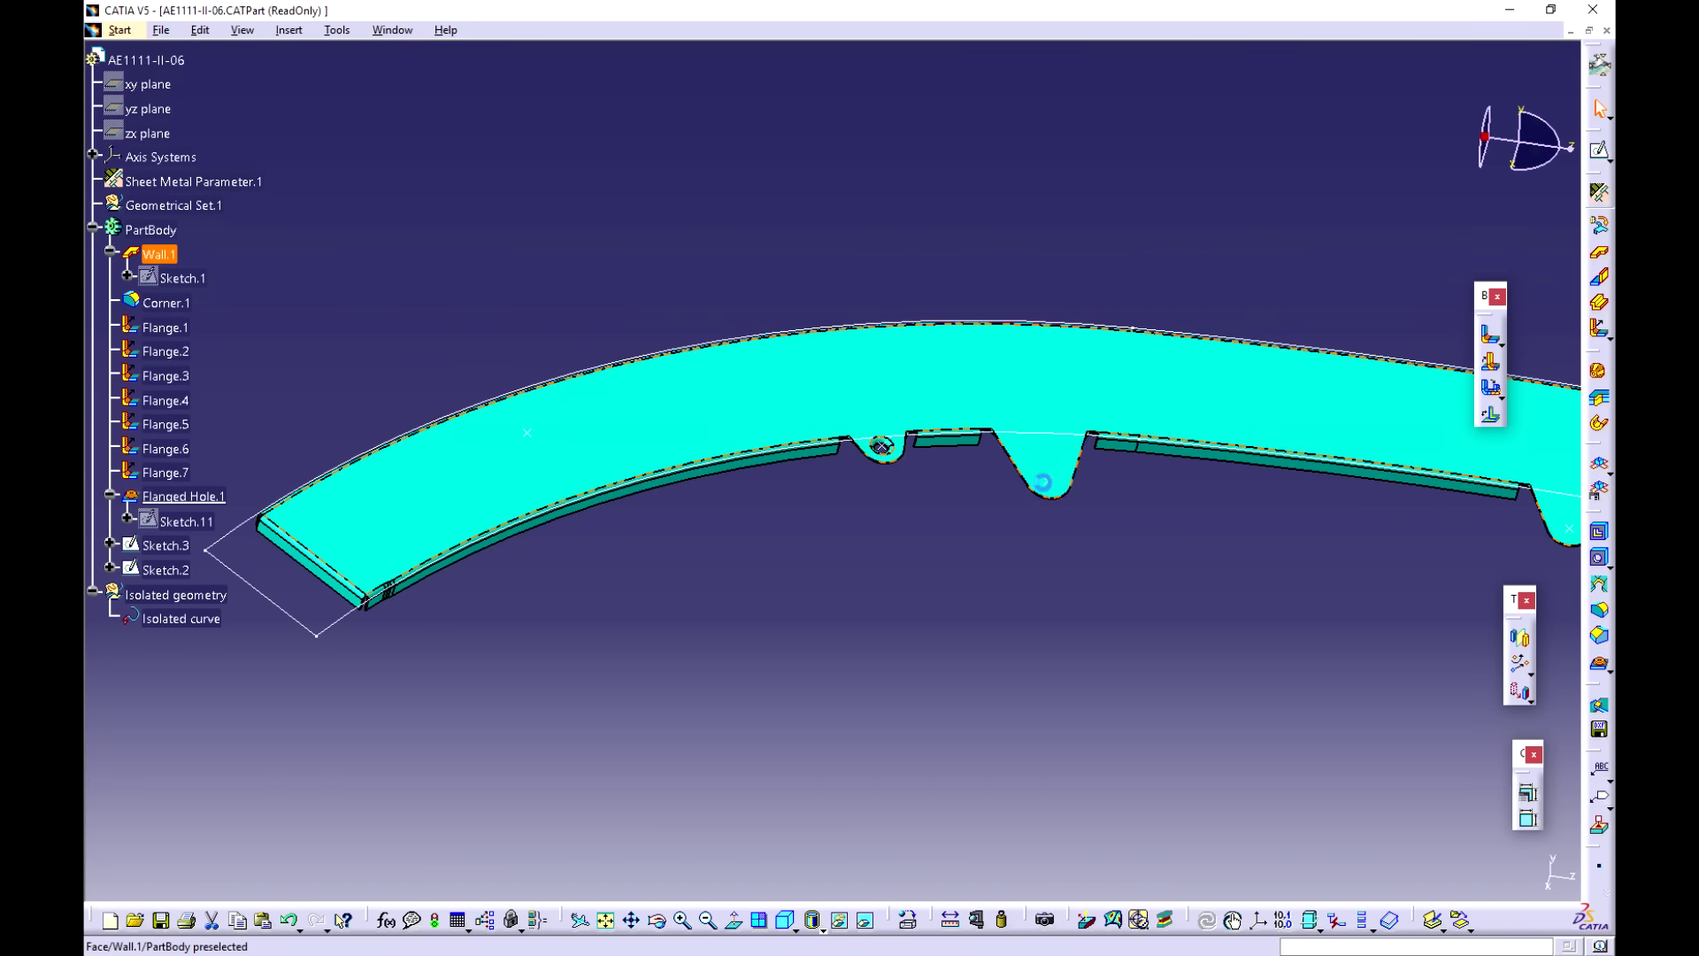
left_click(1048, 482)
left_click(1133, 581)
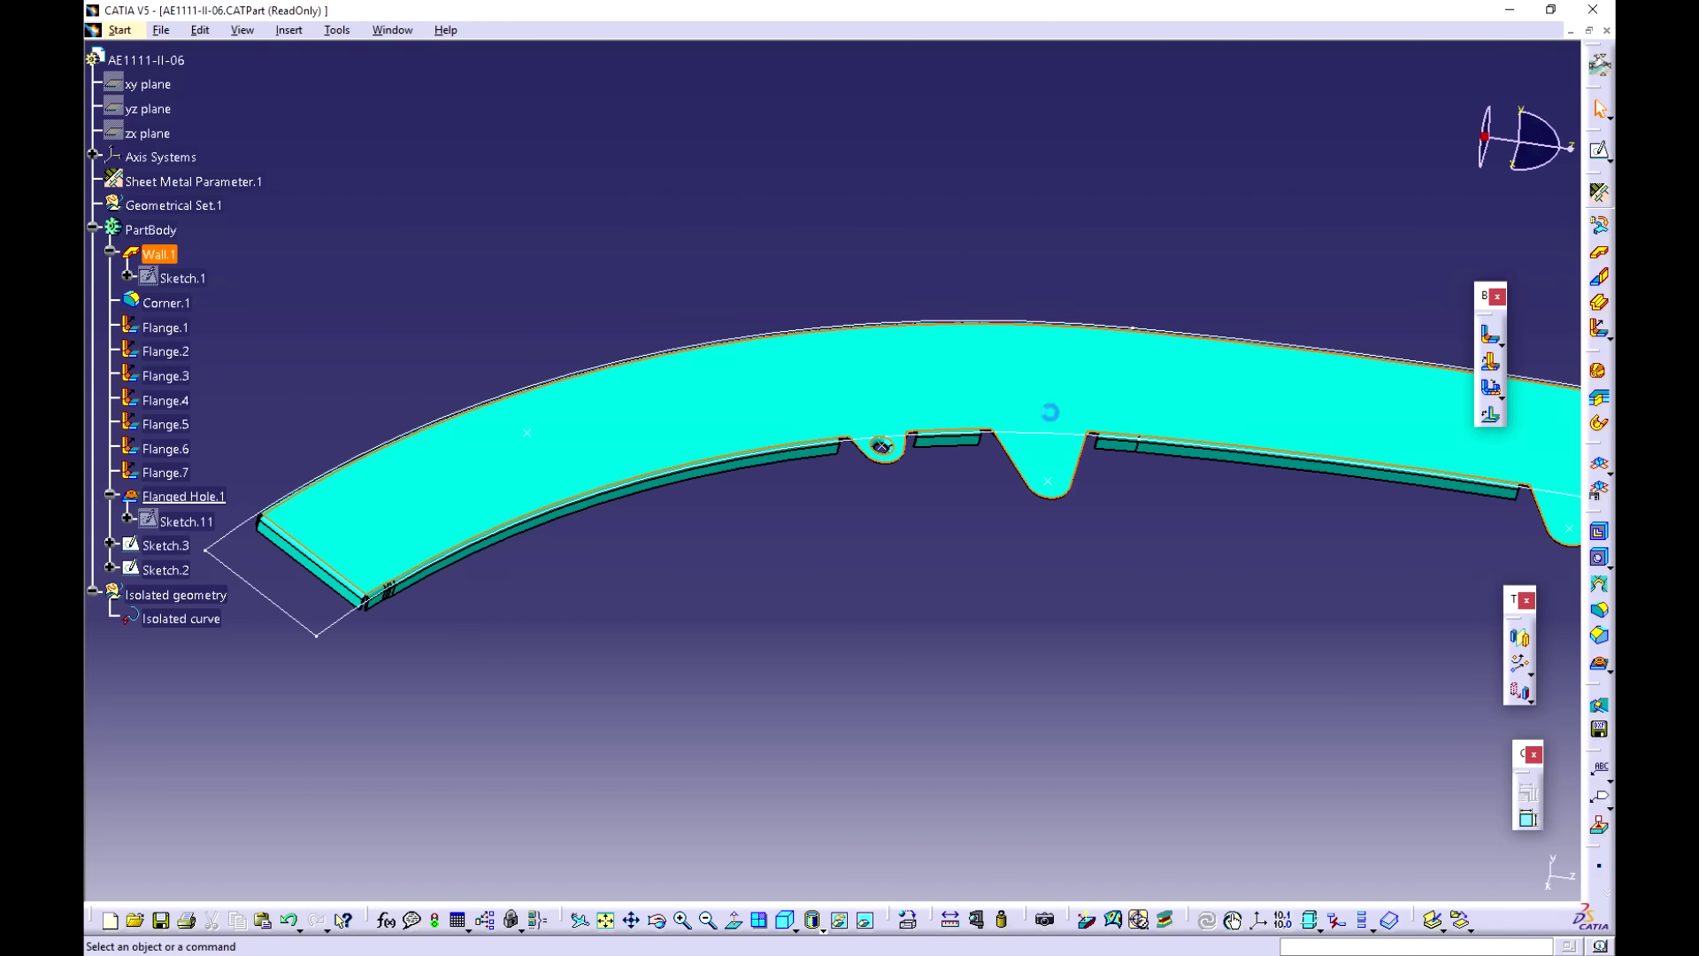
middle_click_drag(1137, 606, 949, 507)
middle_click_drag(889, 431, 967, 614)
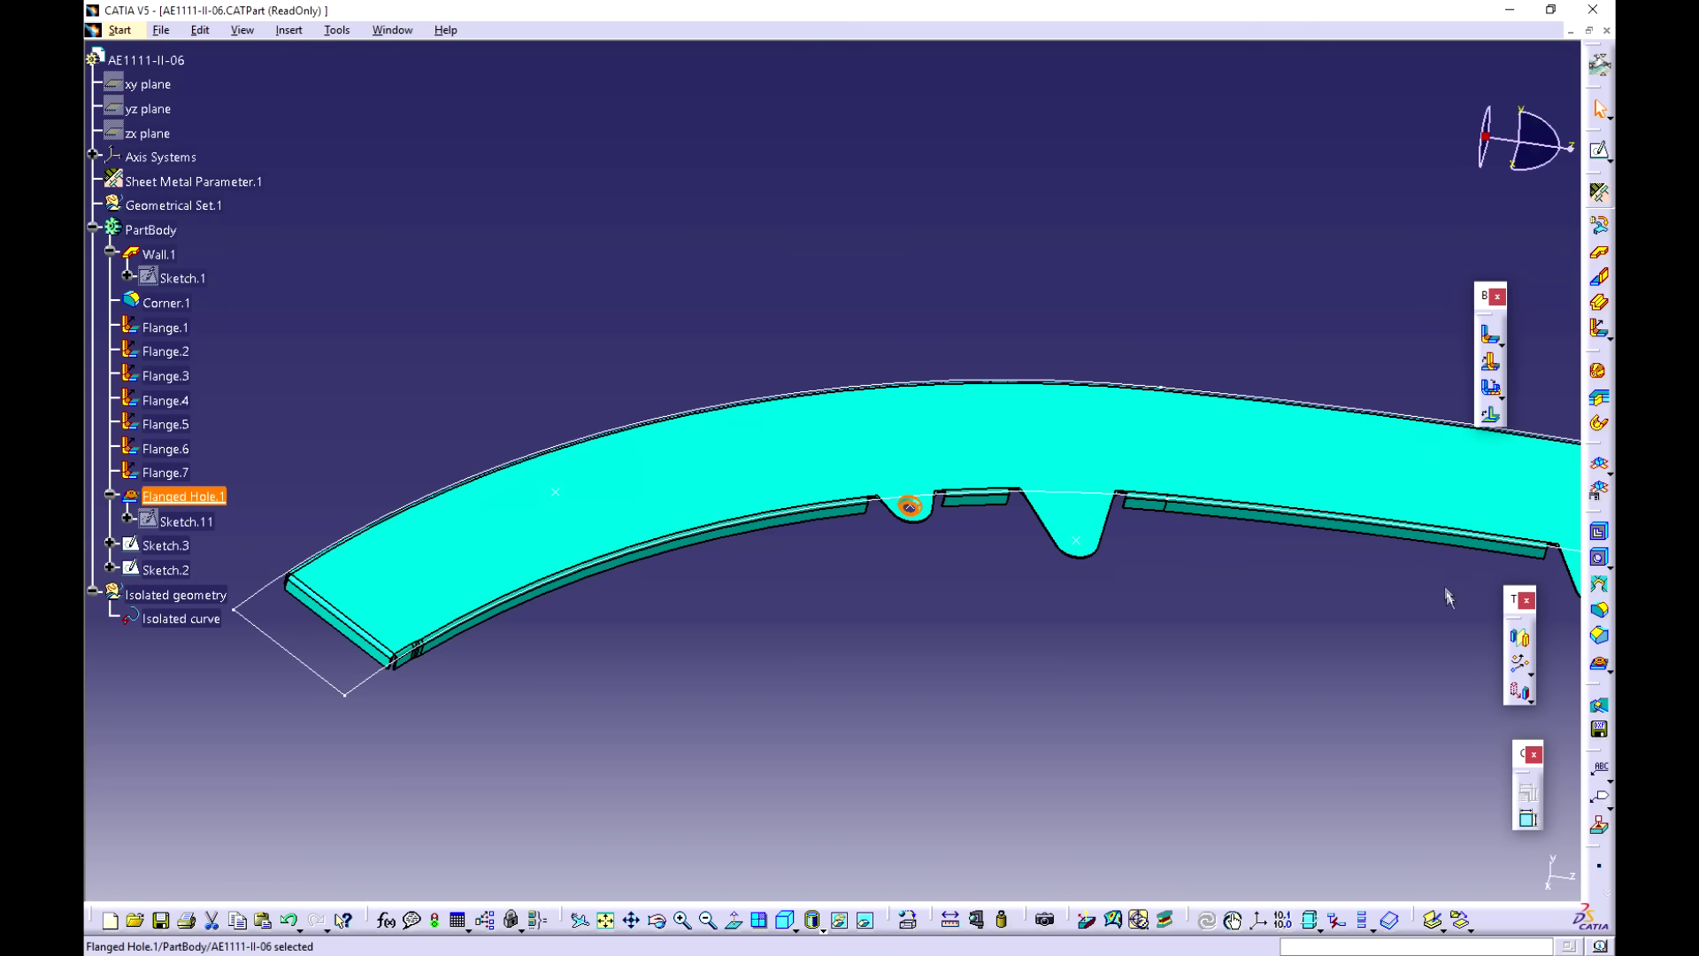
left_click(1529, 676)
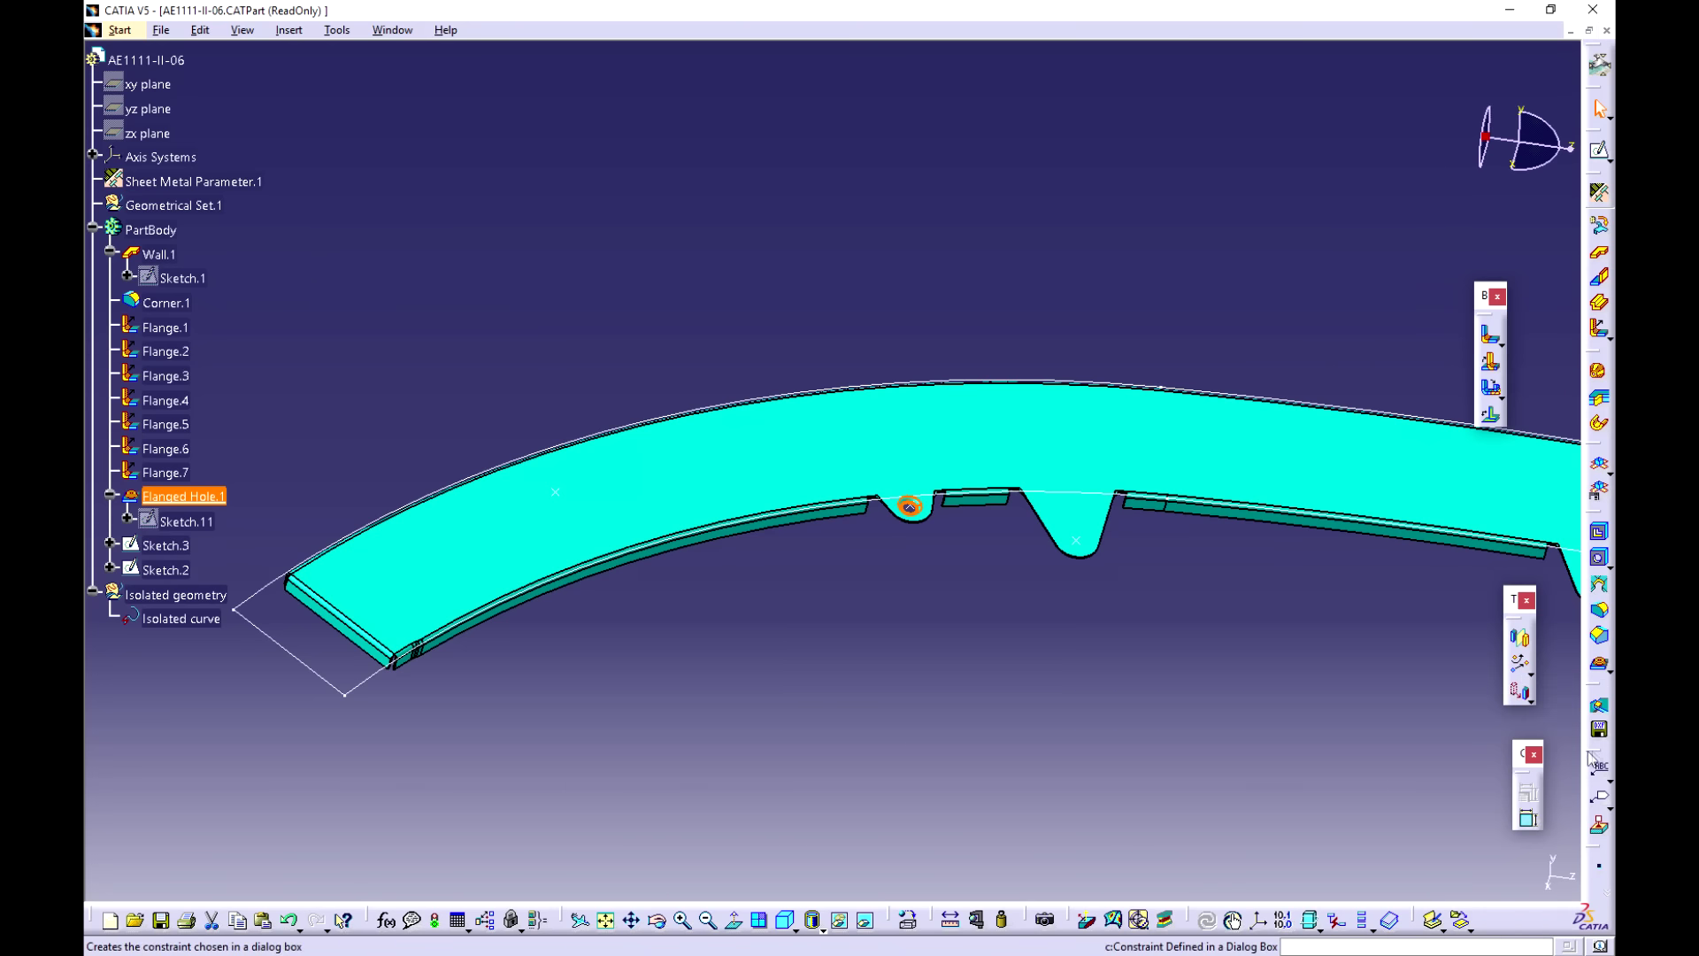
left_click(1529, 676)
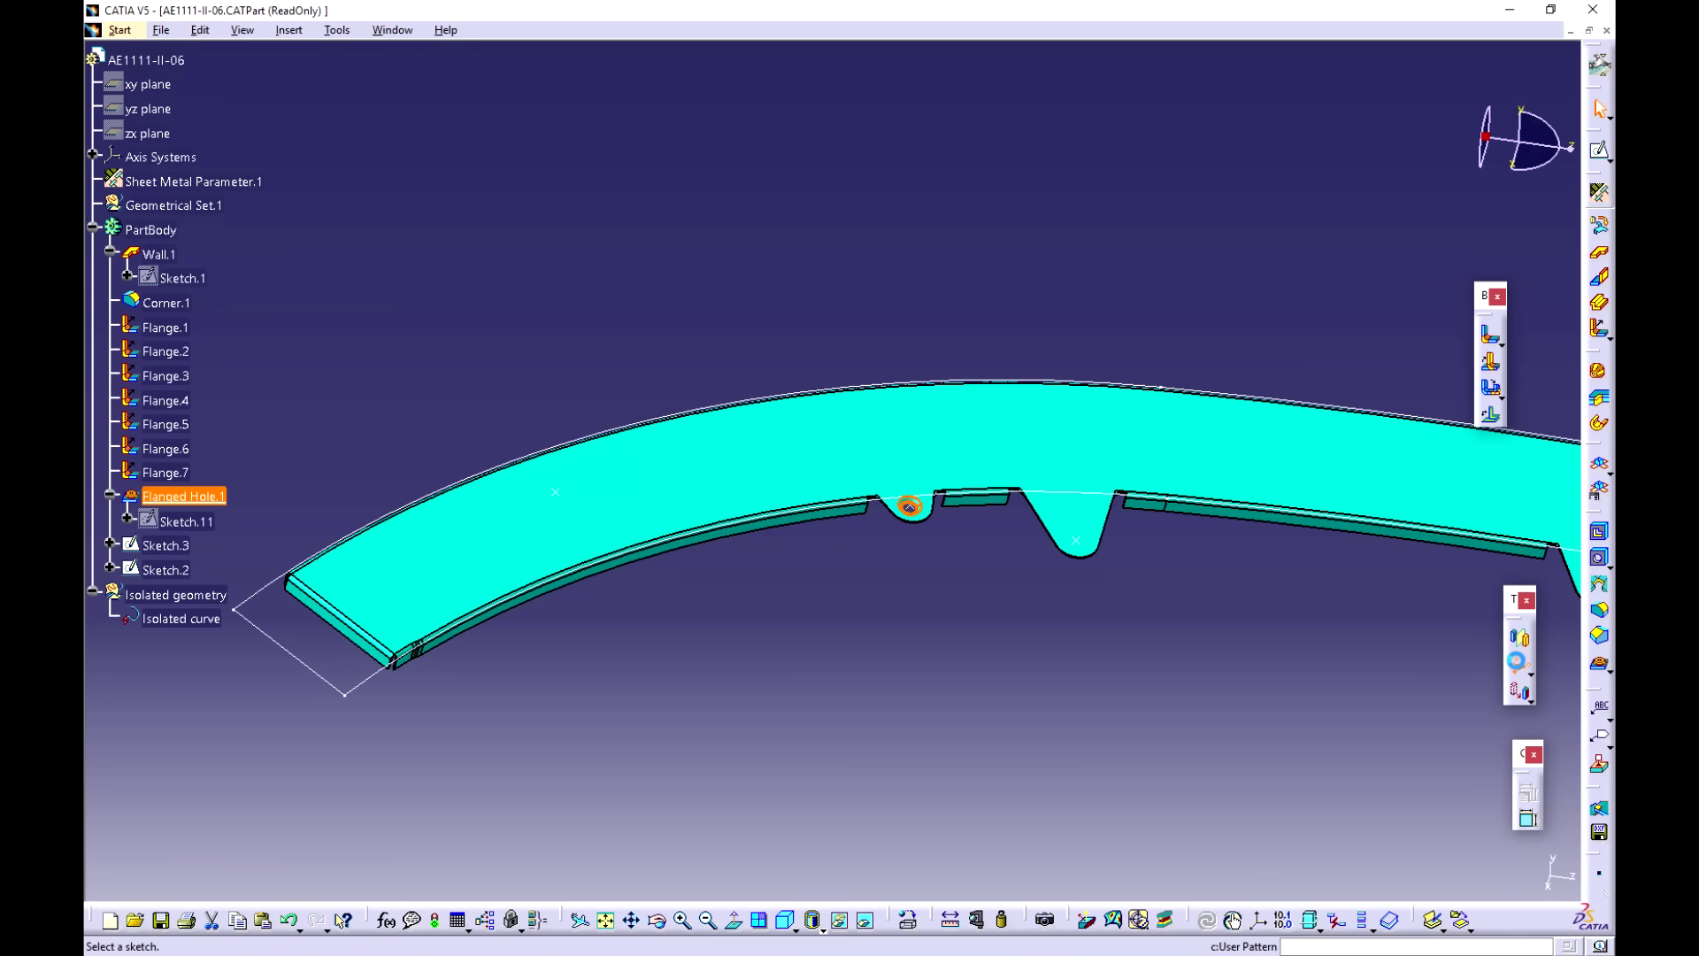
left_click(1518, 689)
left_click_drag(1418, 686, 1127, 625)
left_click(166, 570)
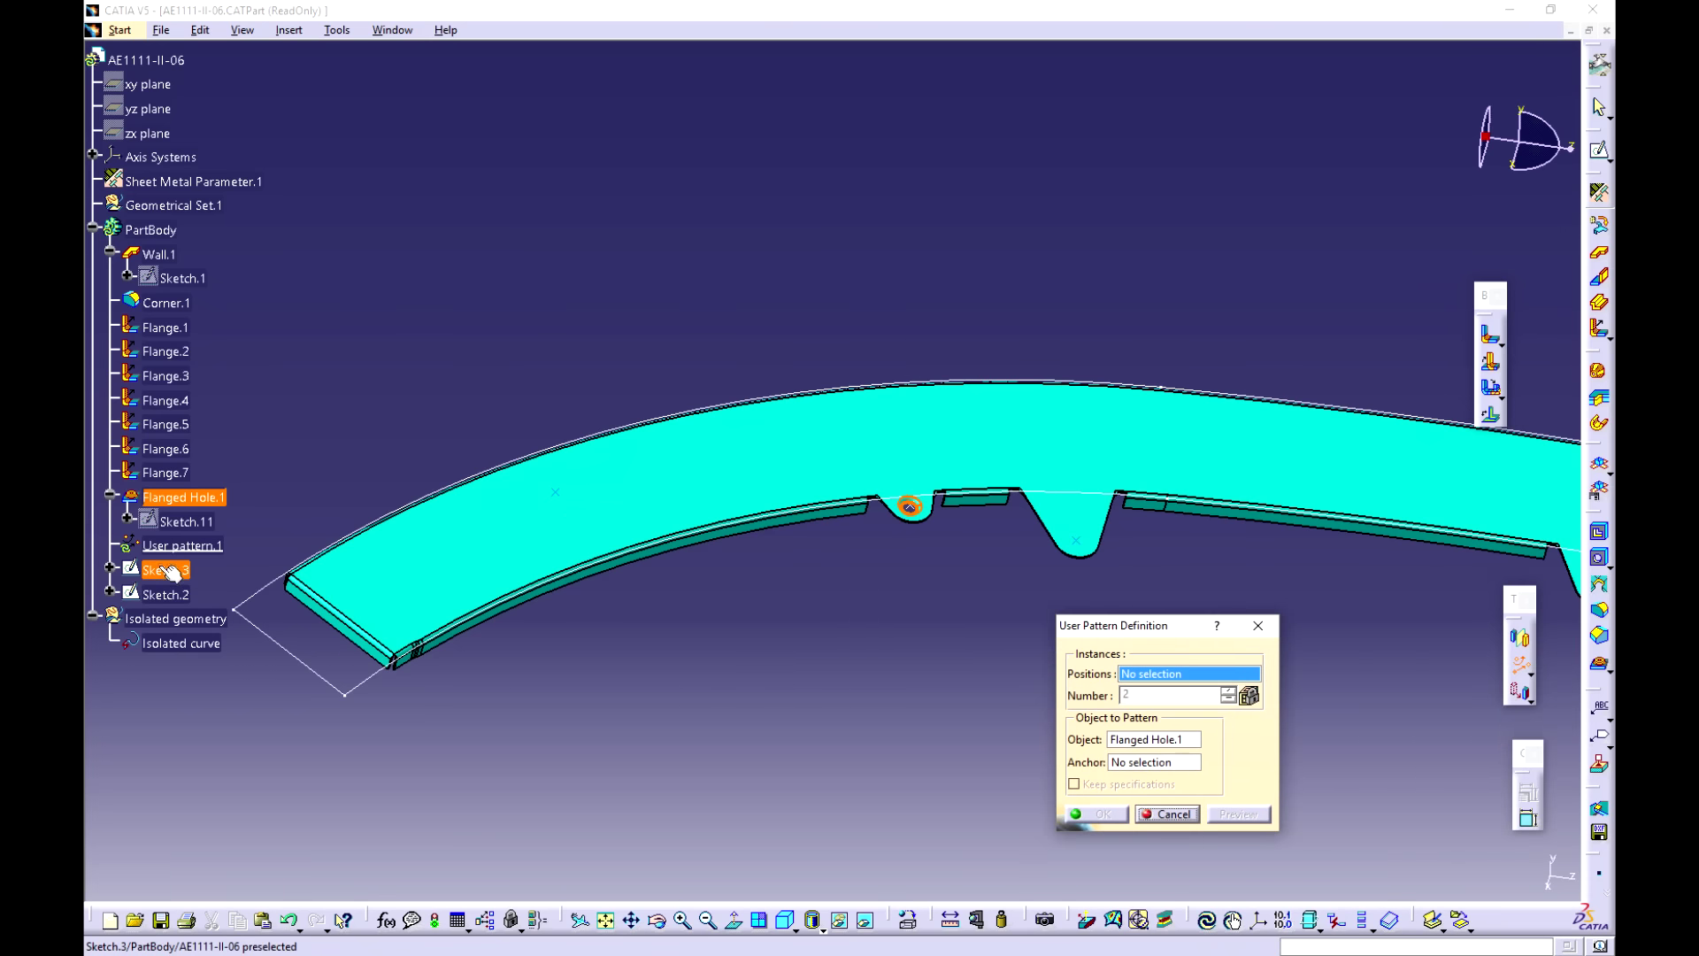
mouse_move(1280, 541)
middle_mouse_down()
mouse_move(765, 456)
mouse_move(960, 551)
middle_mouse_up()
left_click(1257, 625)
Step: Repeat the flanged hole at all points of Sketch.3 with a User Pattern
left_click(180, 501)
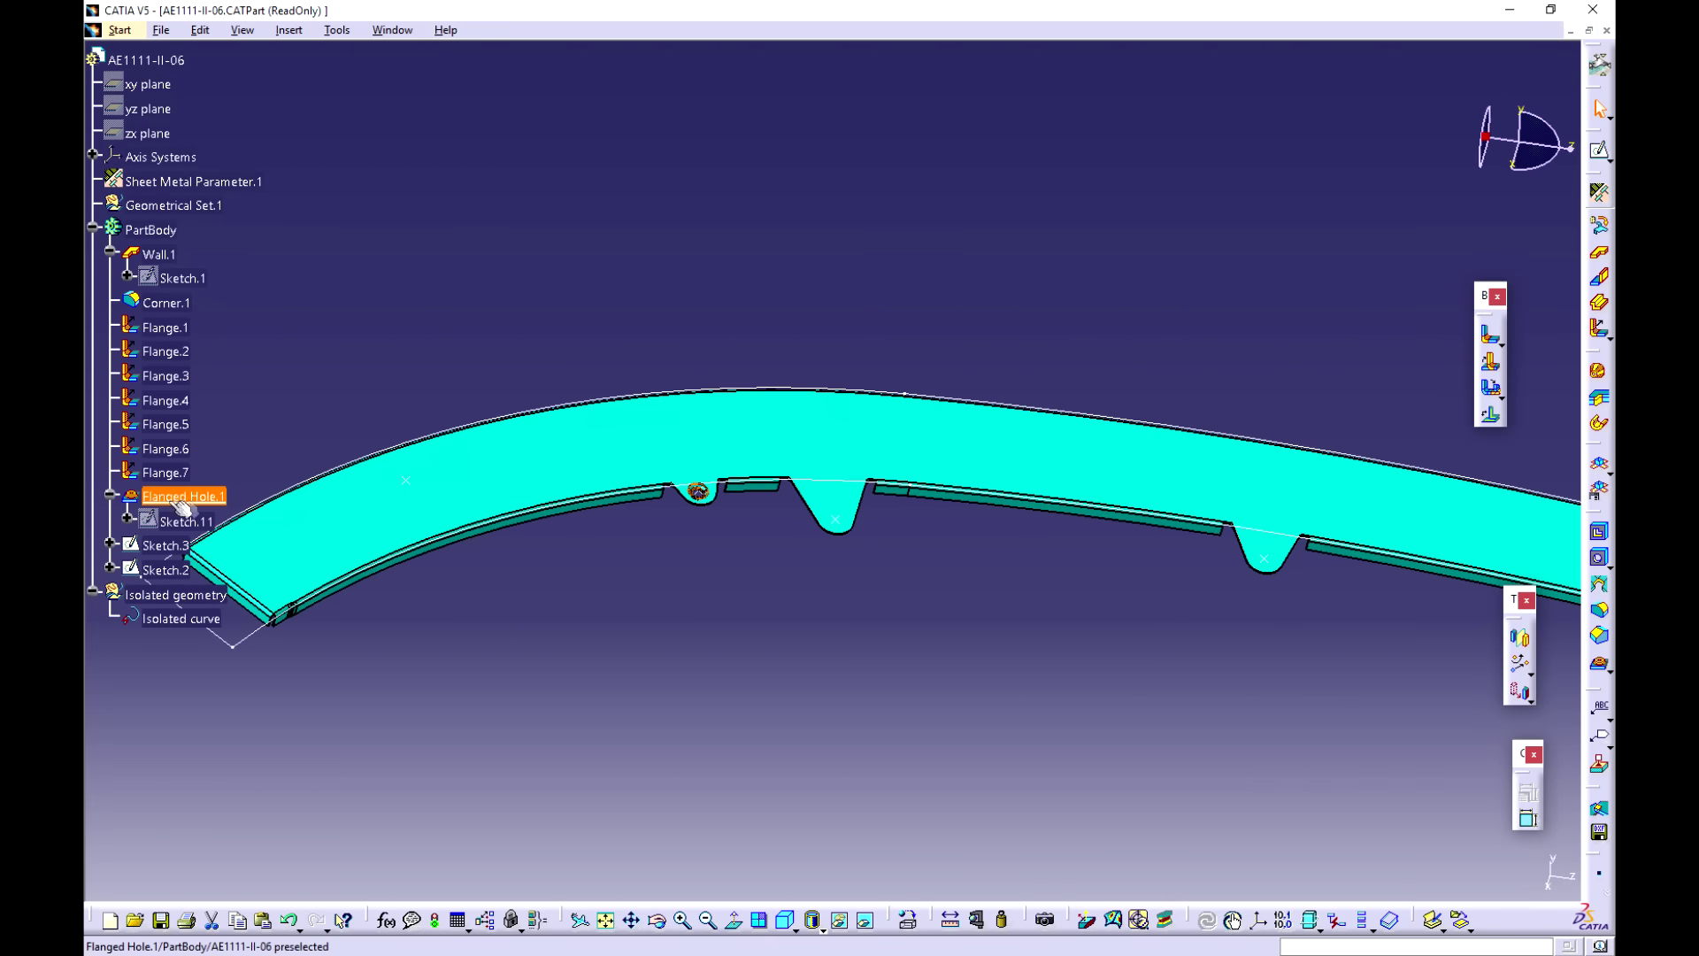
left_click(1516, 665)
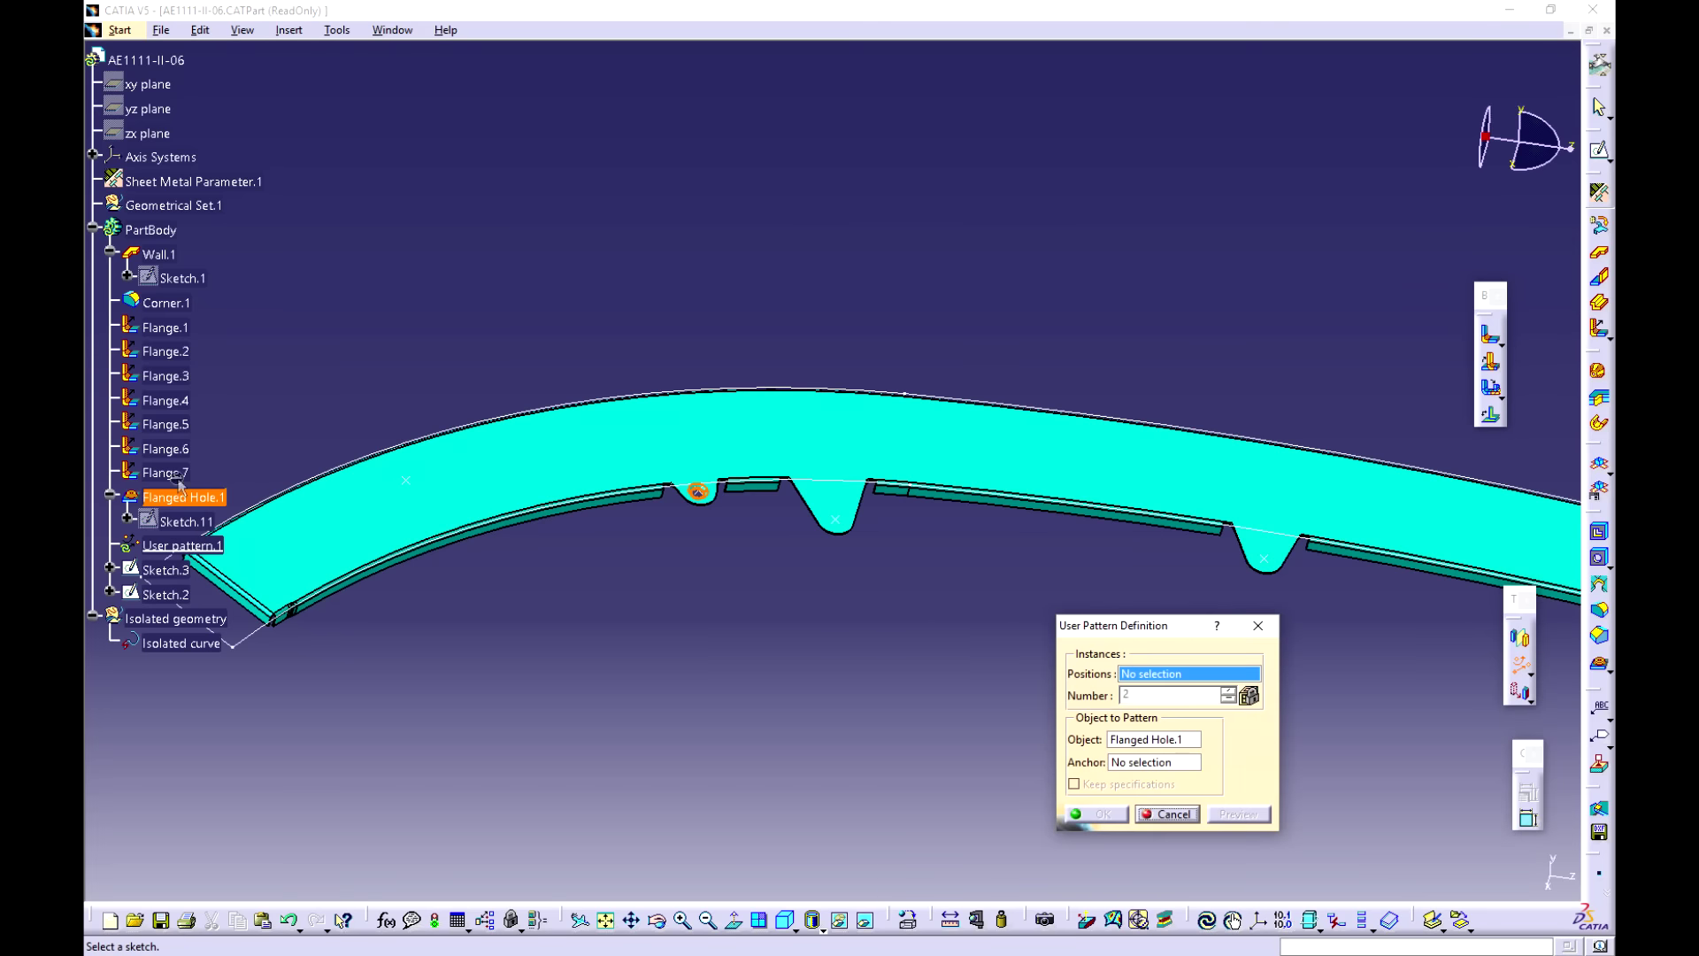
left_click(177, 570)
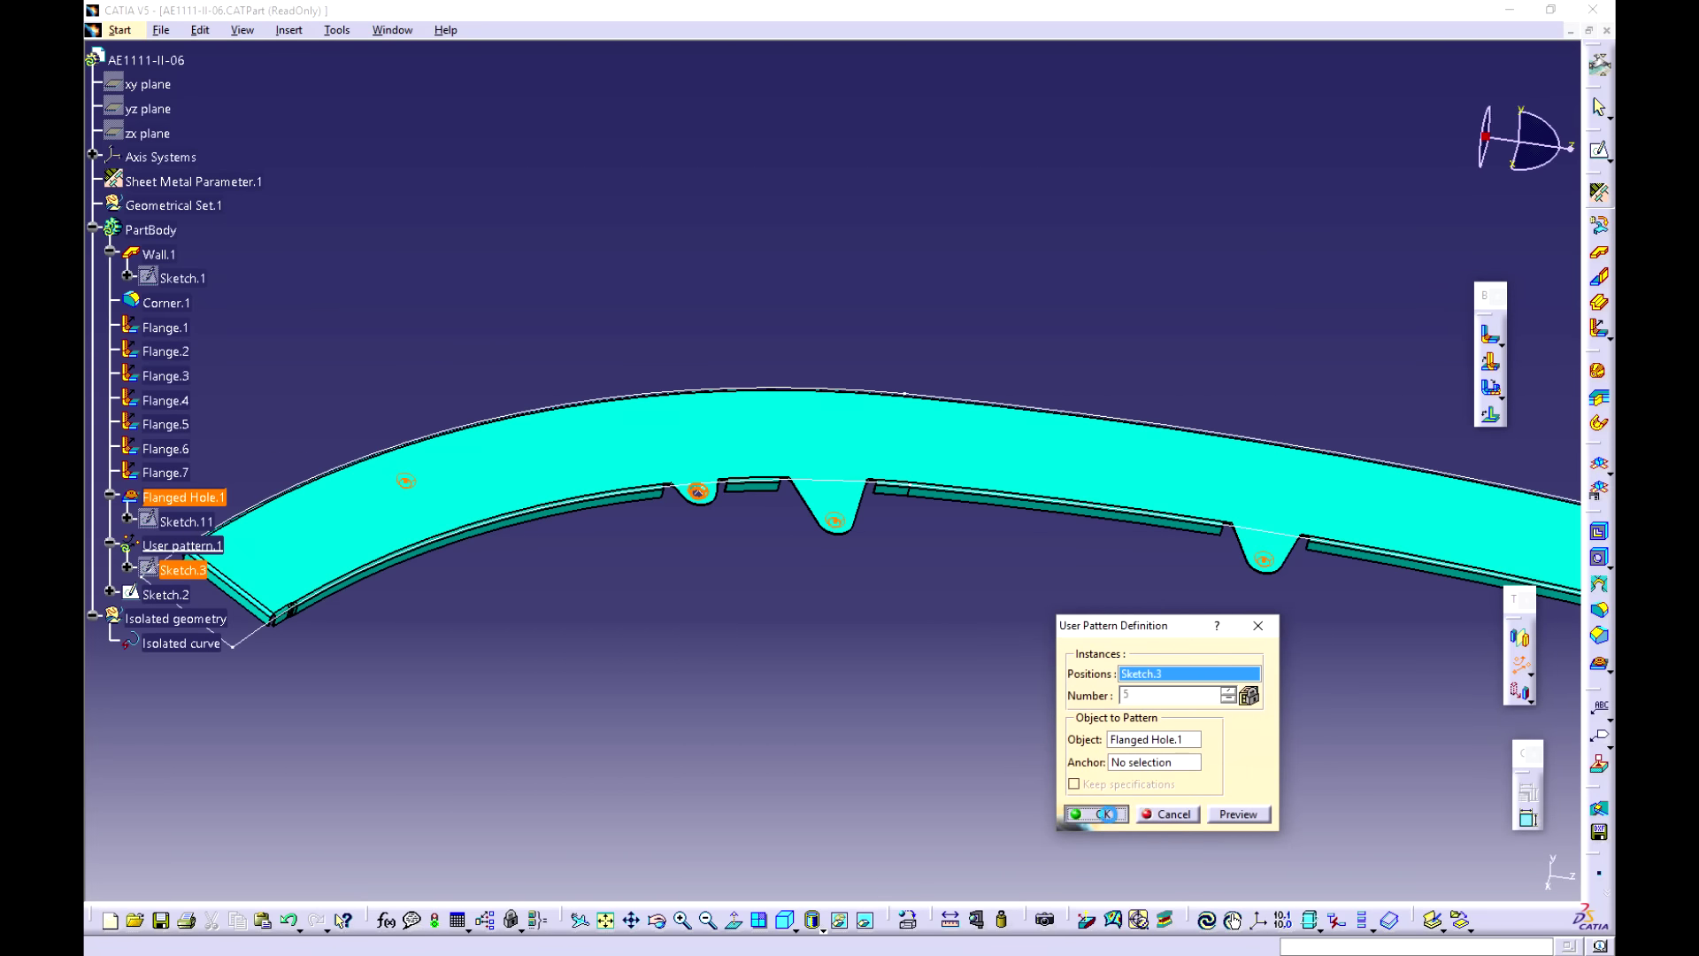
middle_click_drag(1290, 681, 949, 699)
middle_click_drag(834, 558, 850, 509)
middle_click_drag(850, 508, 1137, 647)
left_click(1599, 611)
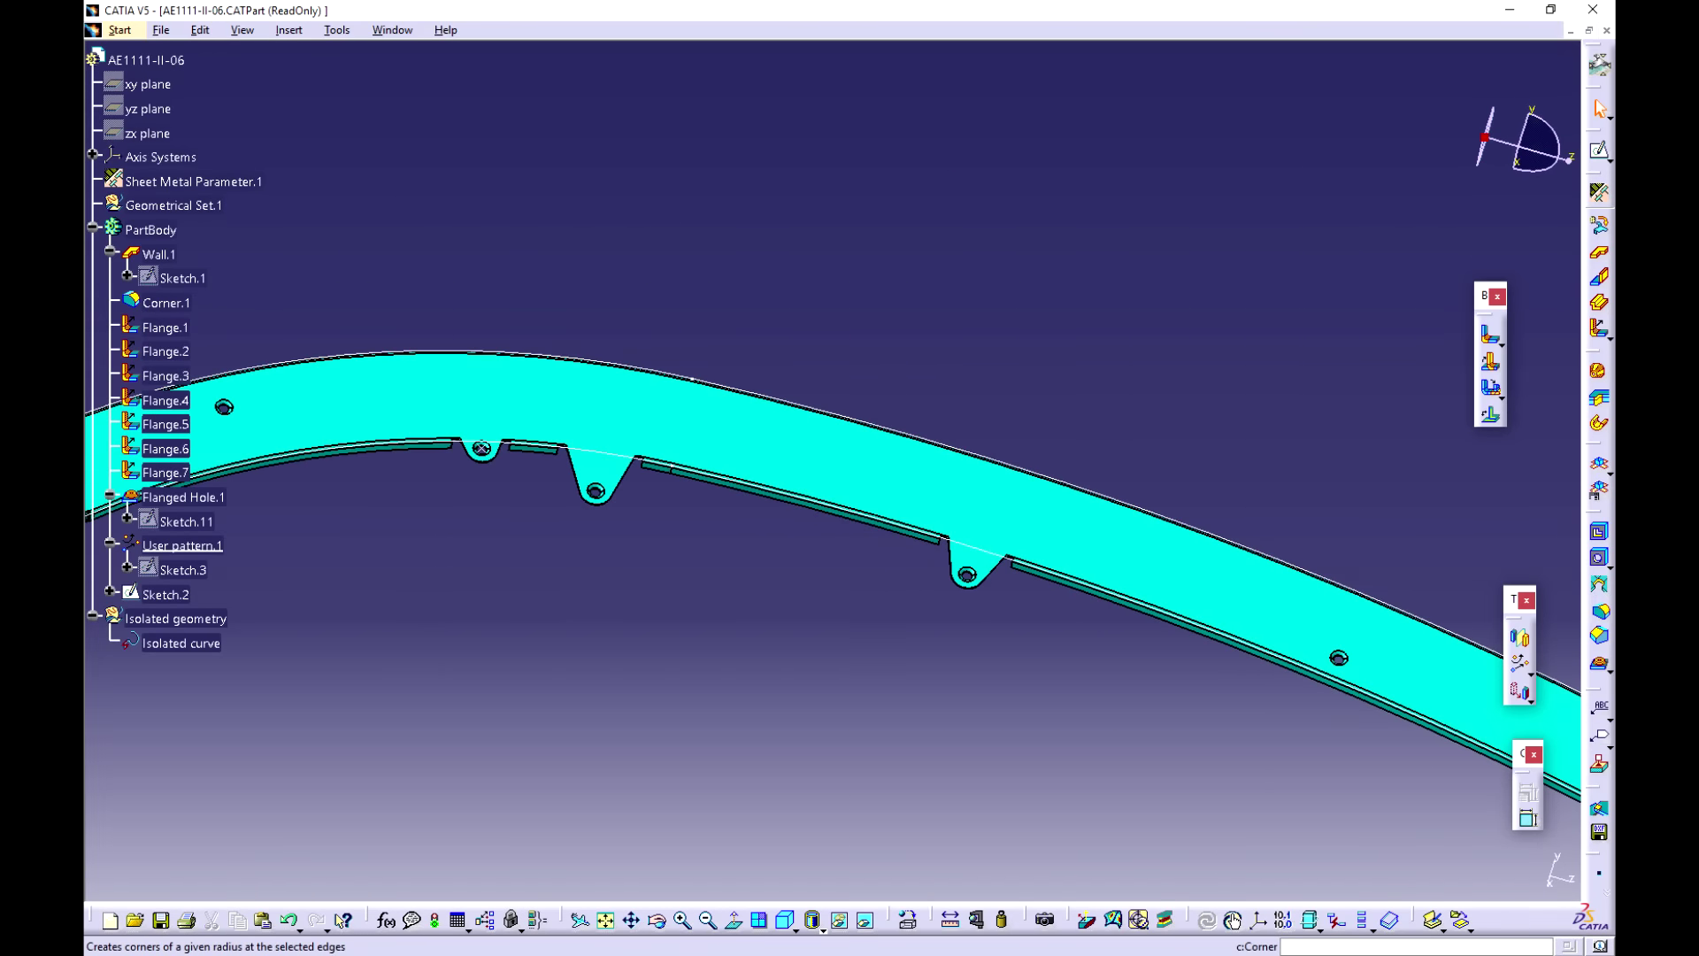
middle_click_drag(469, 257, 577, 235)
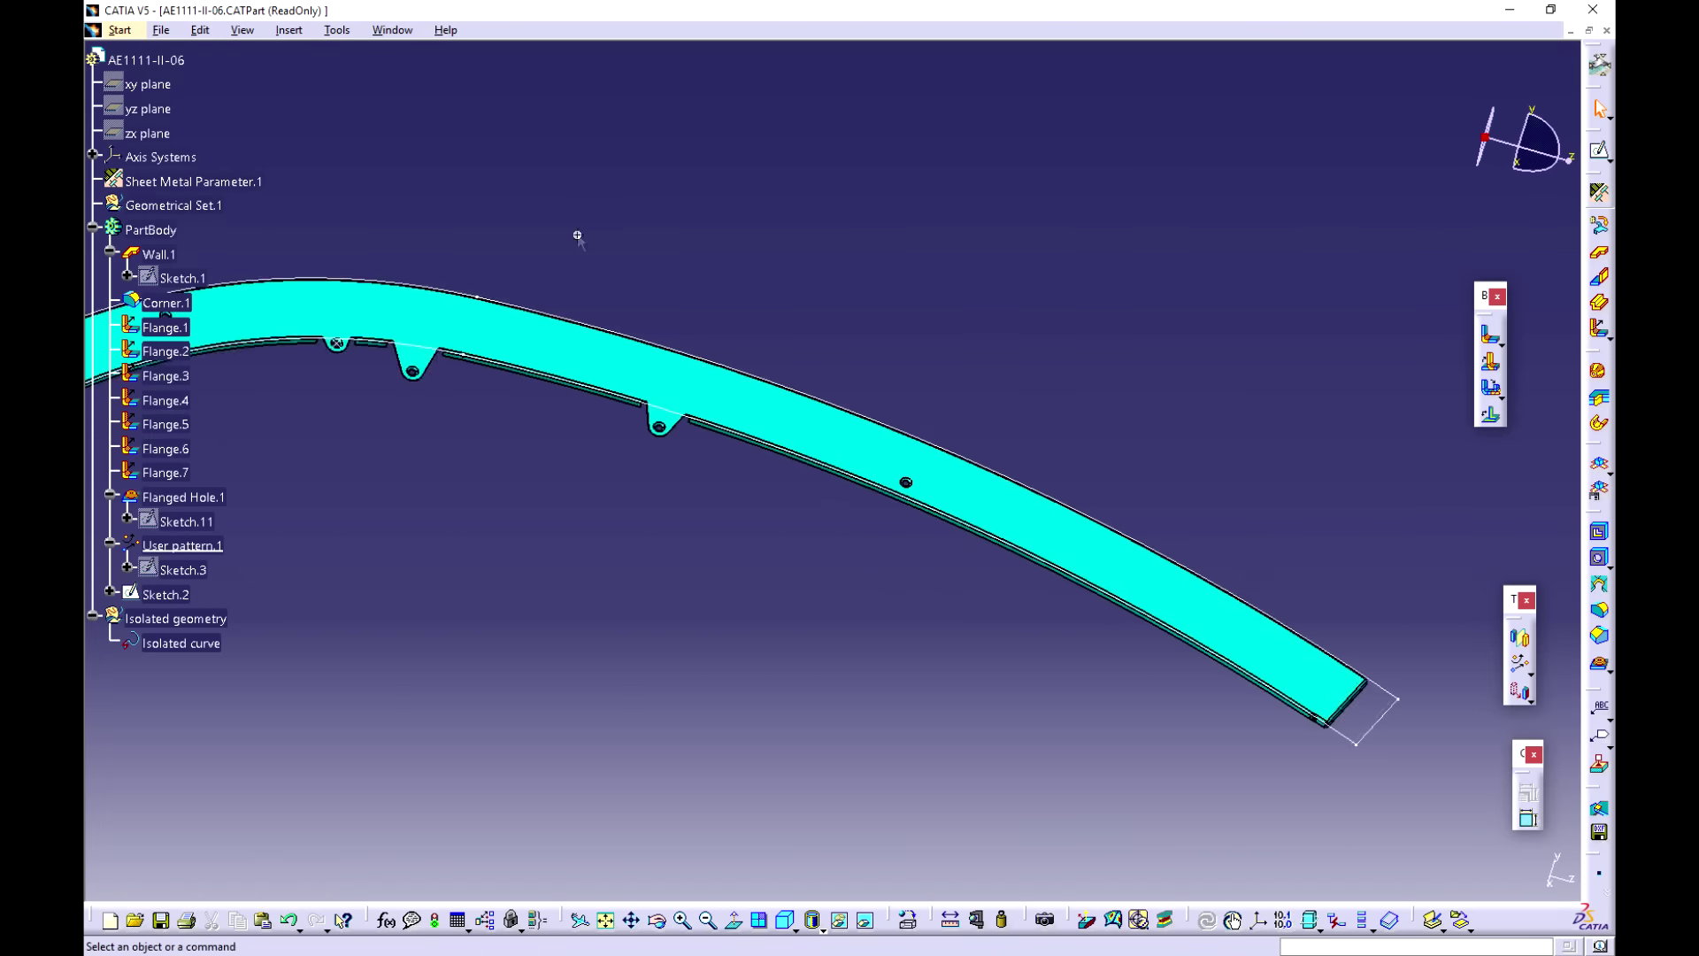
Step: Switch to the Generative Shape Design workbench and bring the rib end near the closely spaced tabs into view
left_click(121, 33)
mouse_move(224, 94)
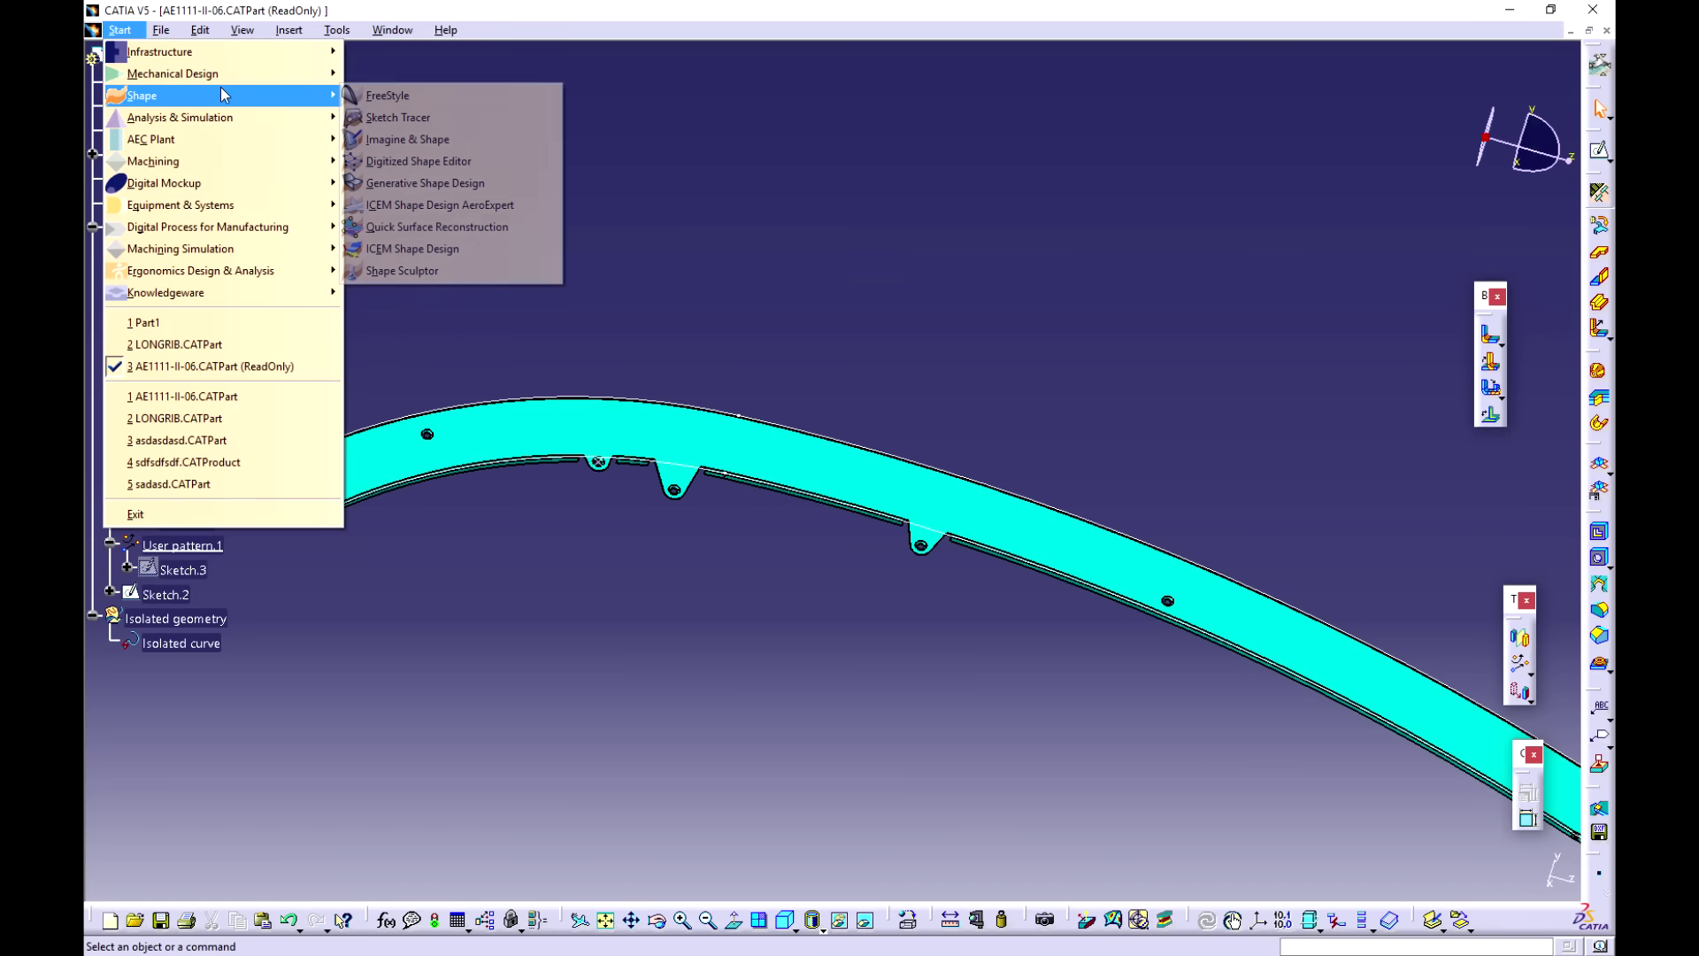
left_click(487, 183)
middle_click_drag(1314, 557, 1043, 576)
left_click_drag(349, 394, 508, 664)
middle_click_drag(425, 489, 737, 736)
middle_click_drag(643, 669, 652, 531)
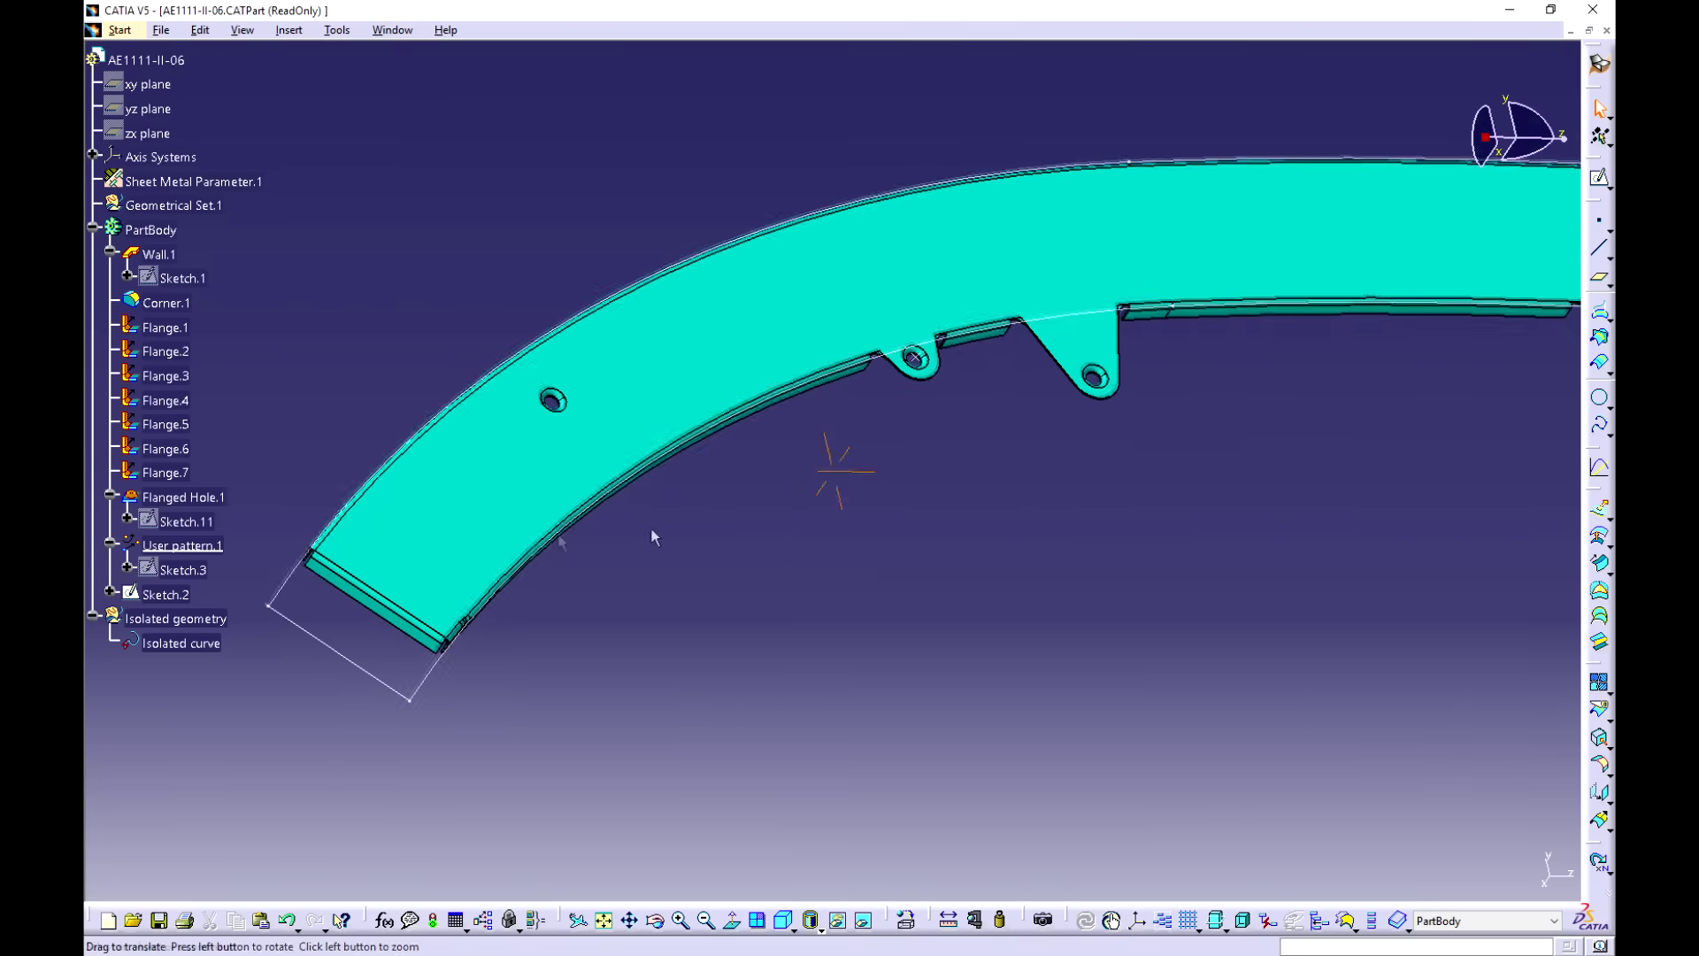
Step: Extract the isolated curve's edge along the rib's long outer side with tangent continuity propagation
left_click(285, 581)
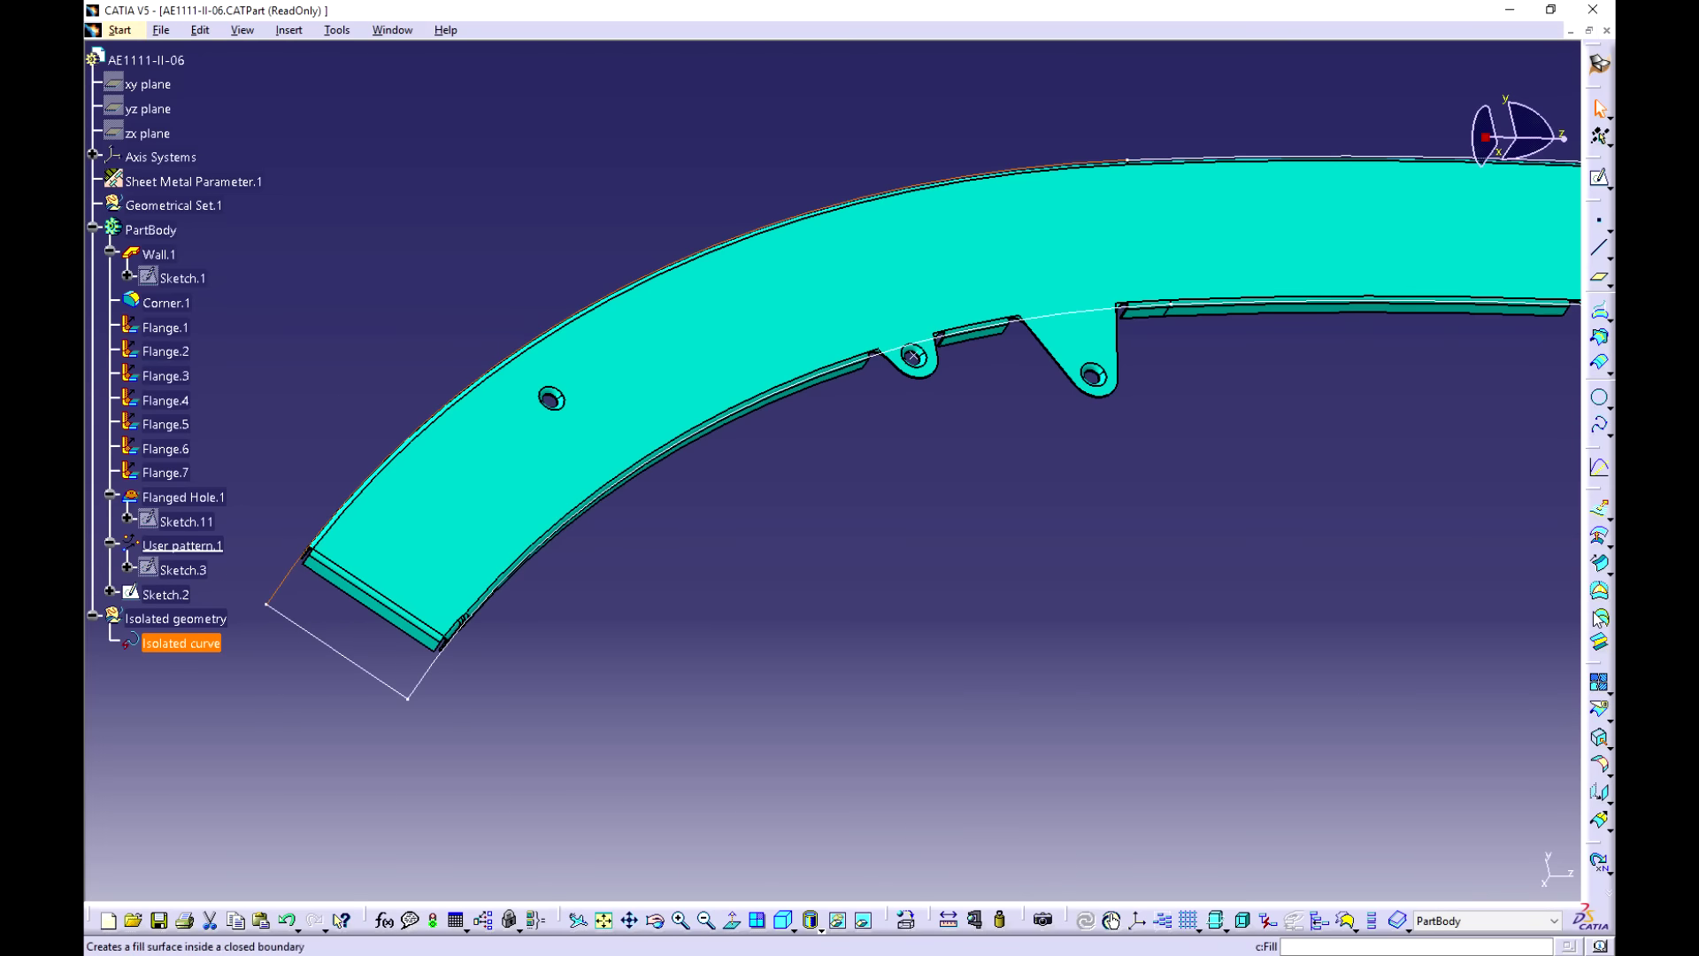
left_click(1606, 744)
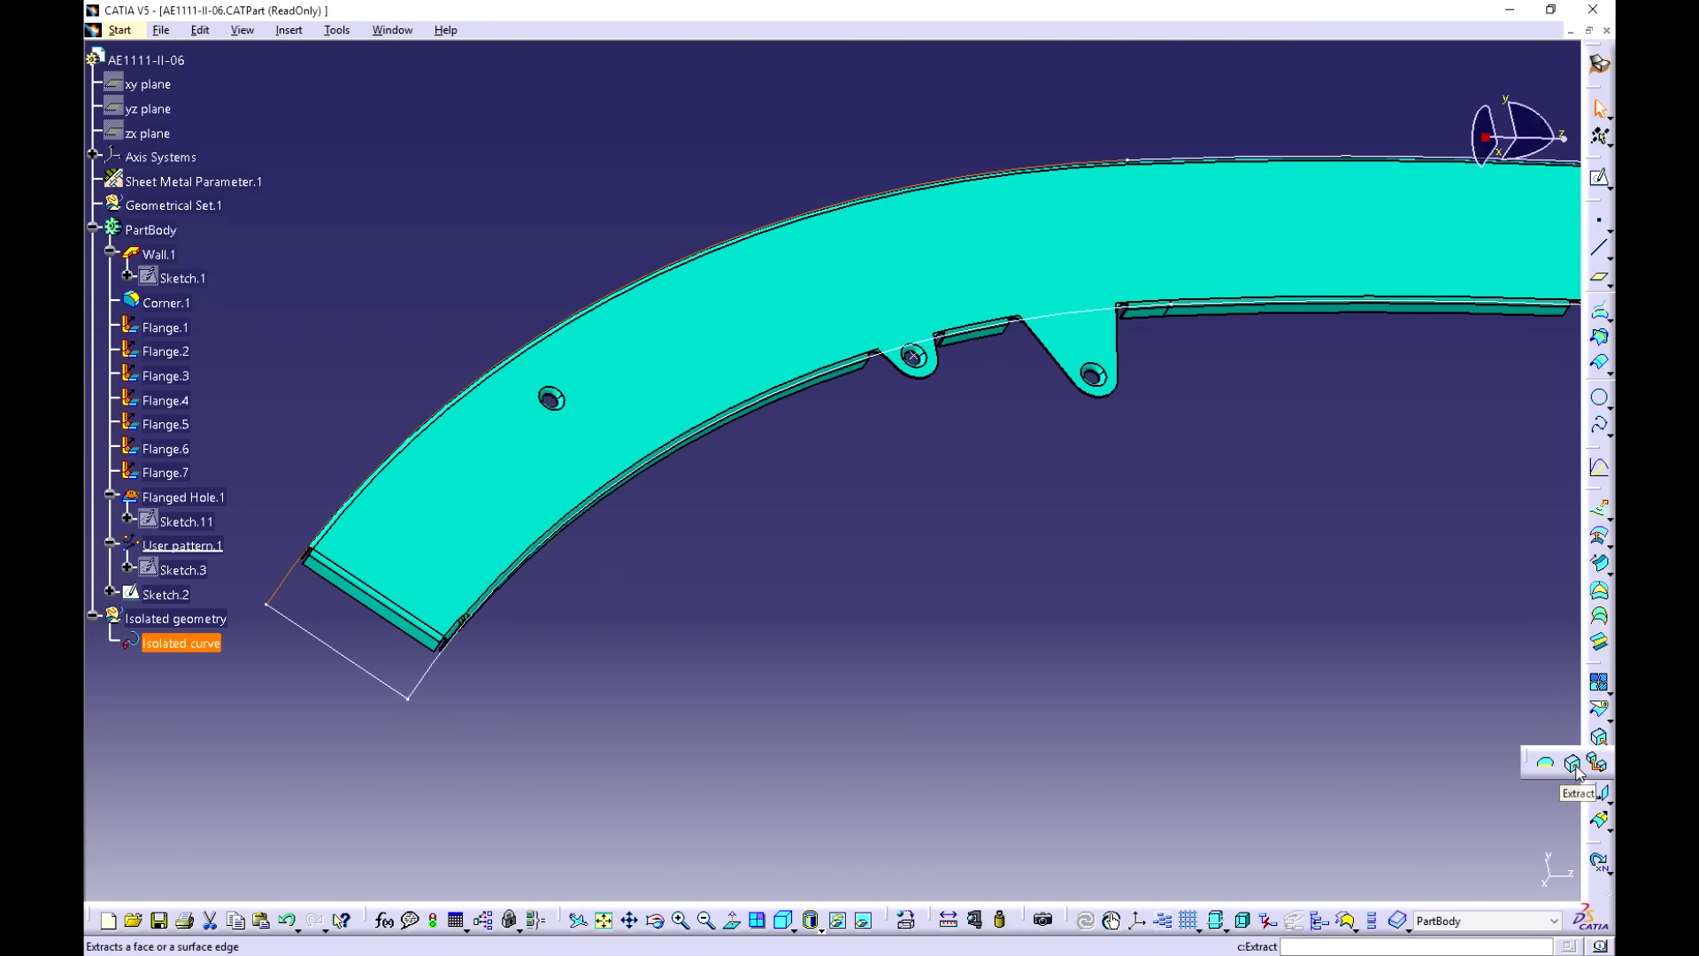
left_click(1573, 763)
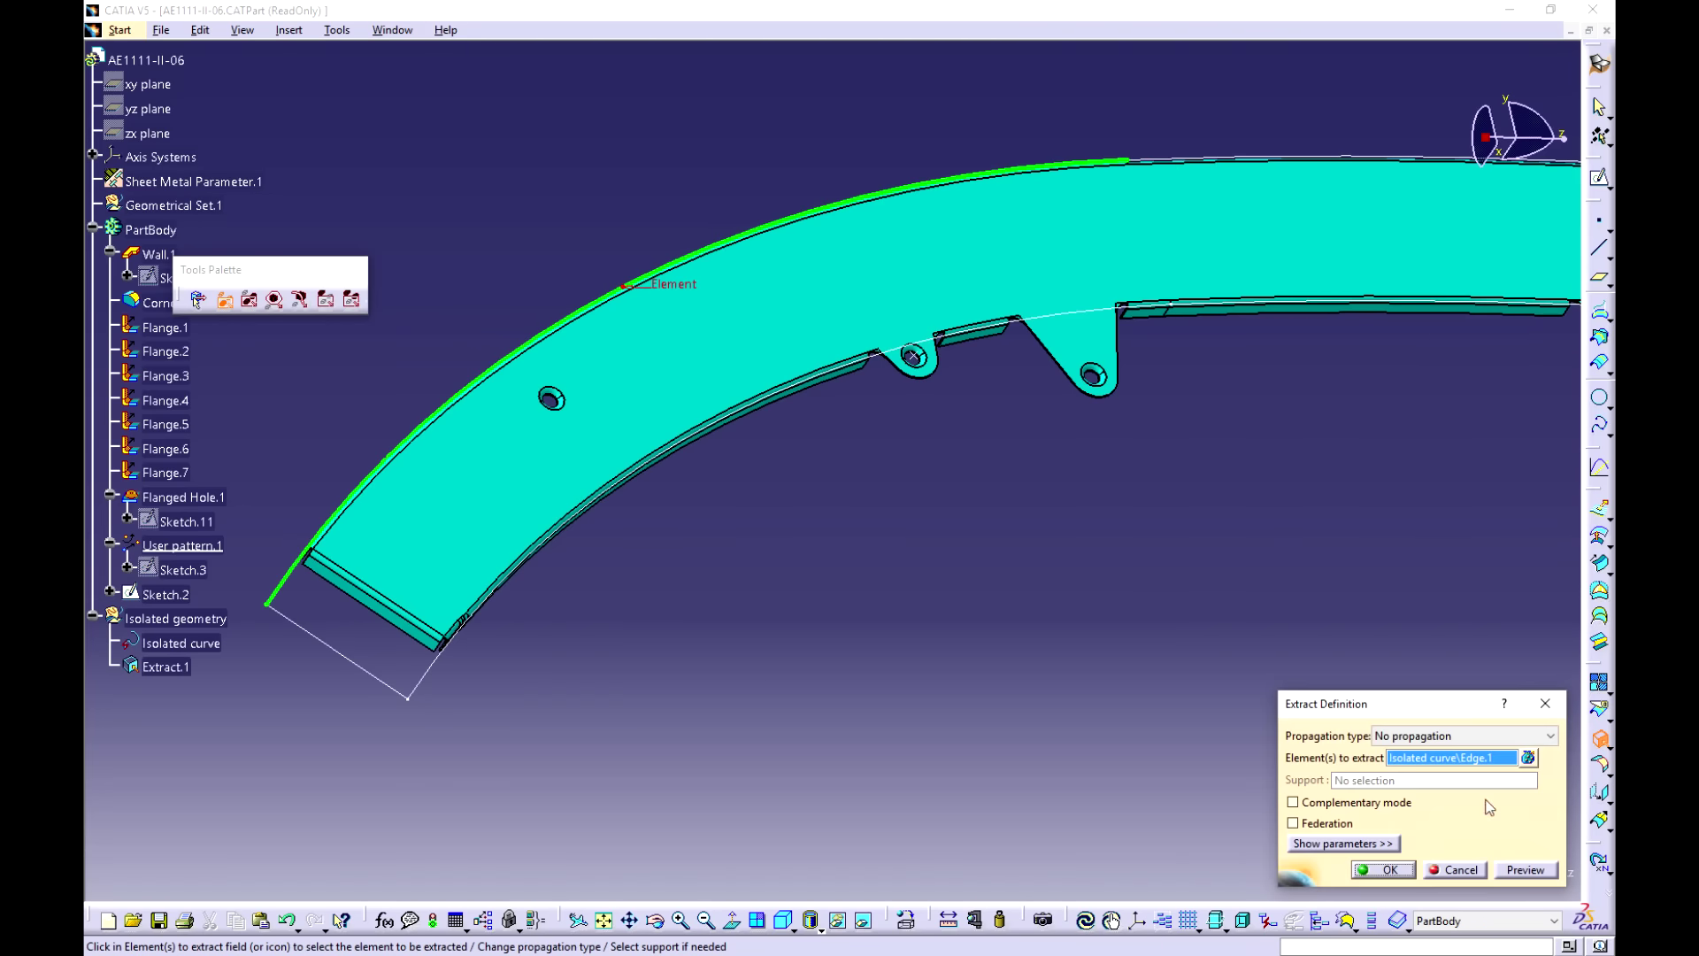
left_click(1413, 739)
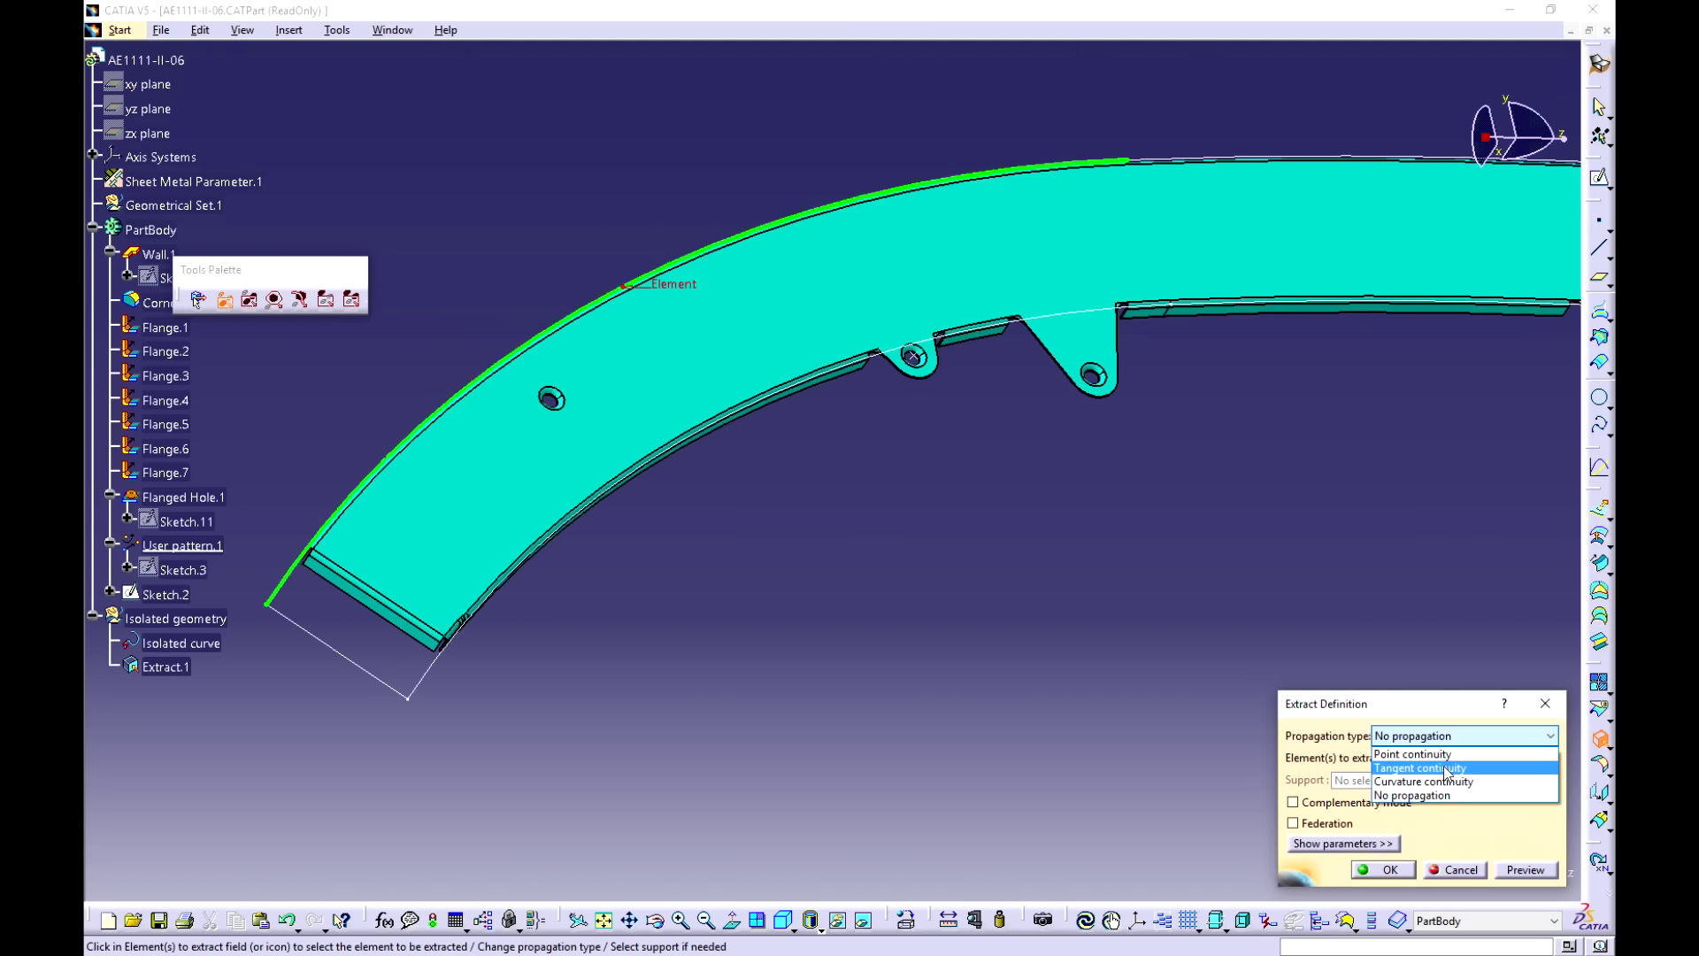
left_click(1445, 769)
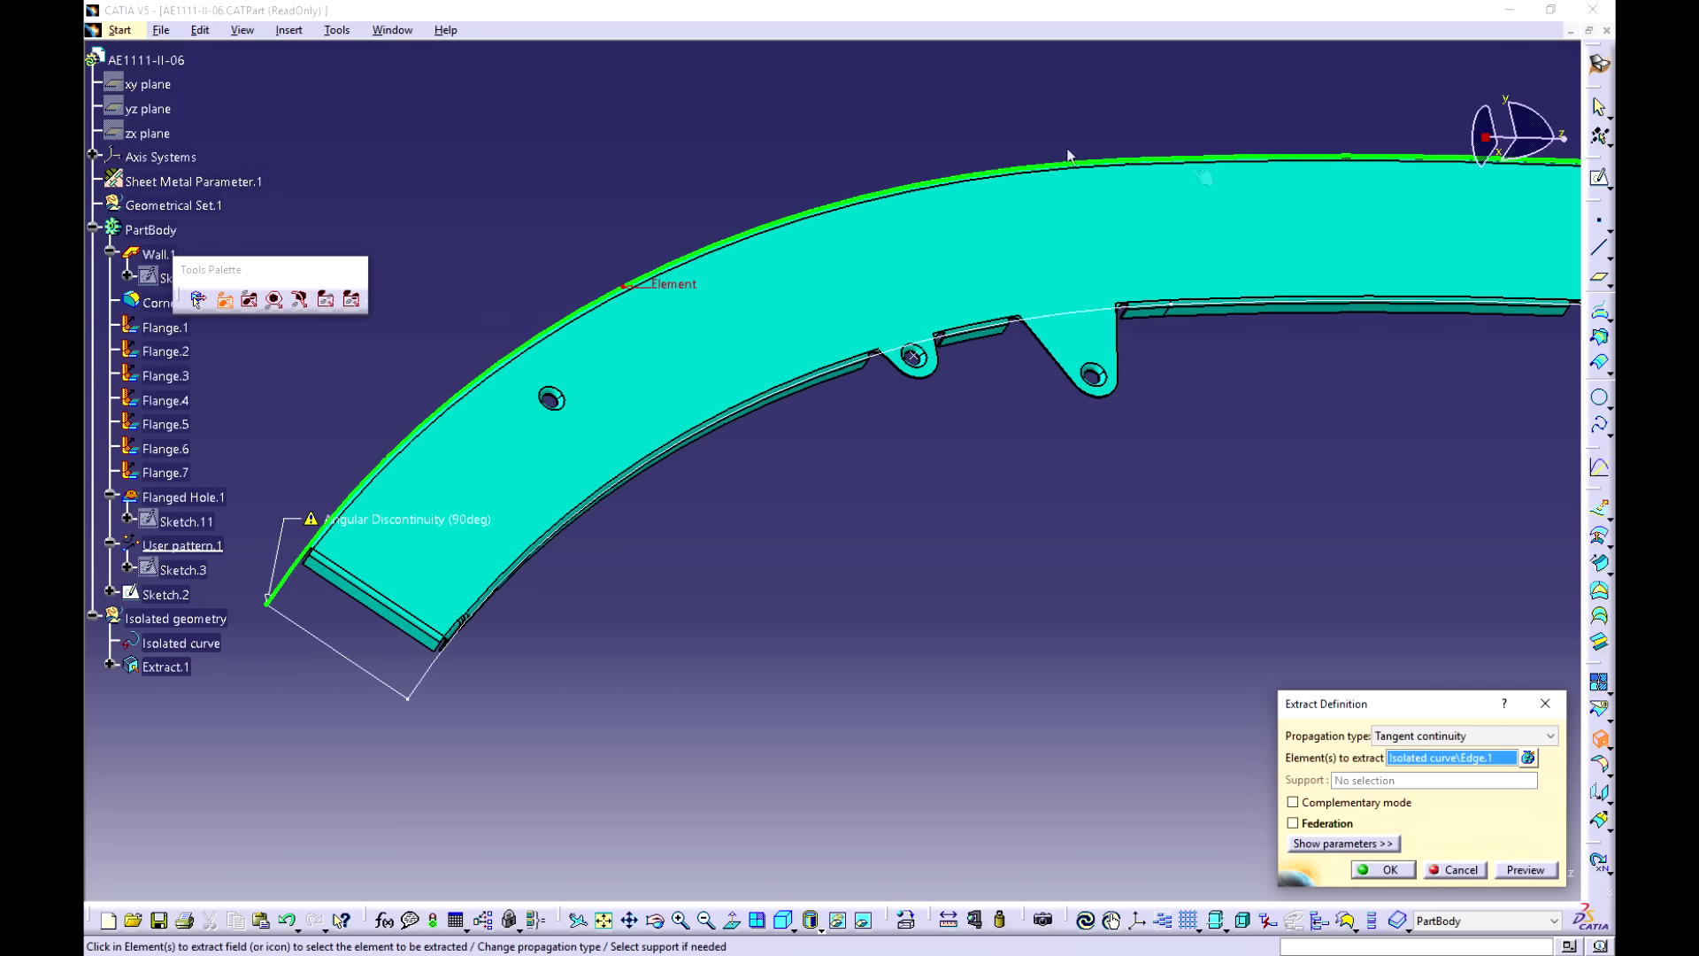
left_click(1382, 871)
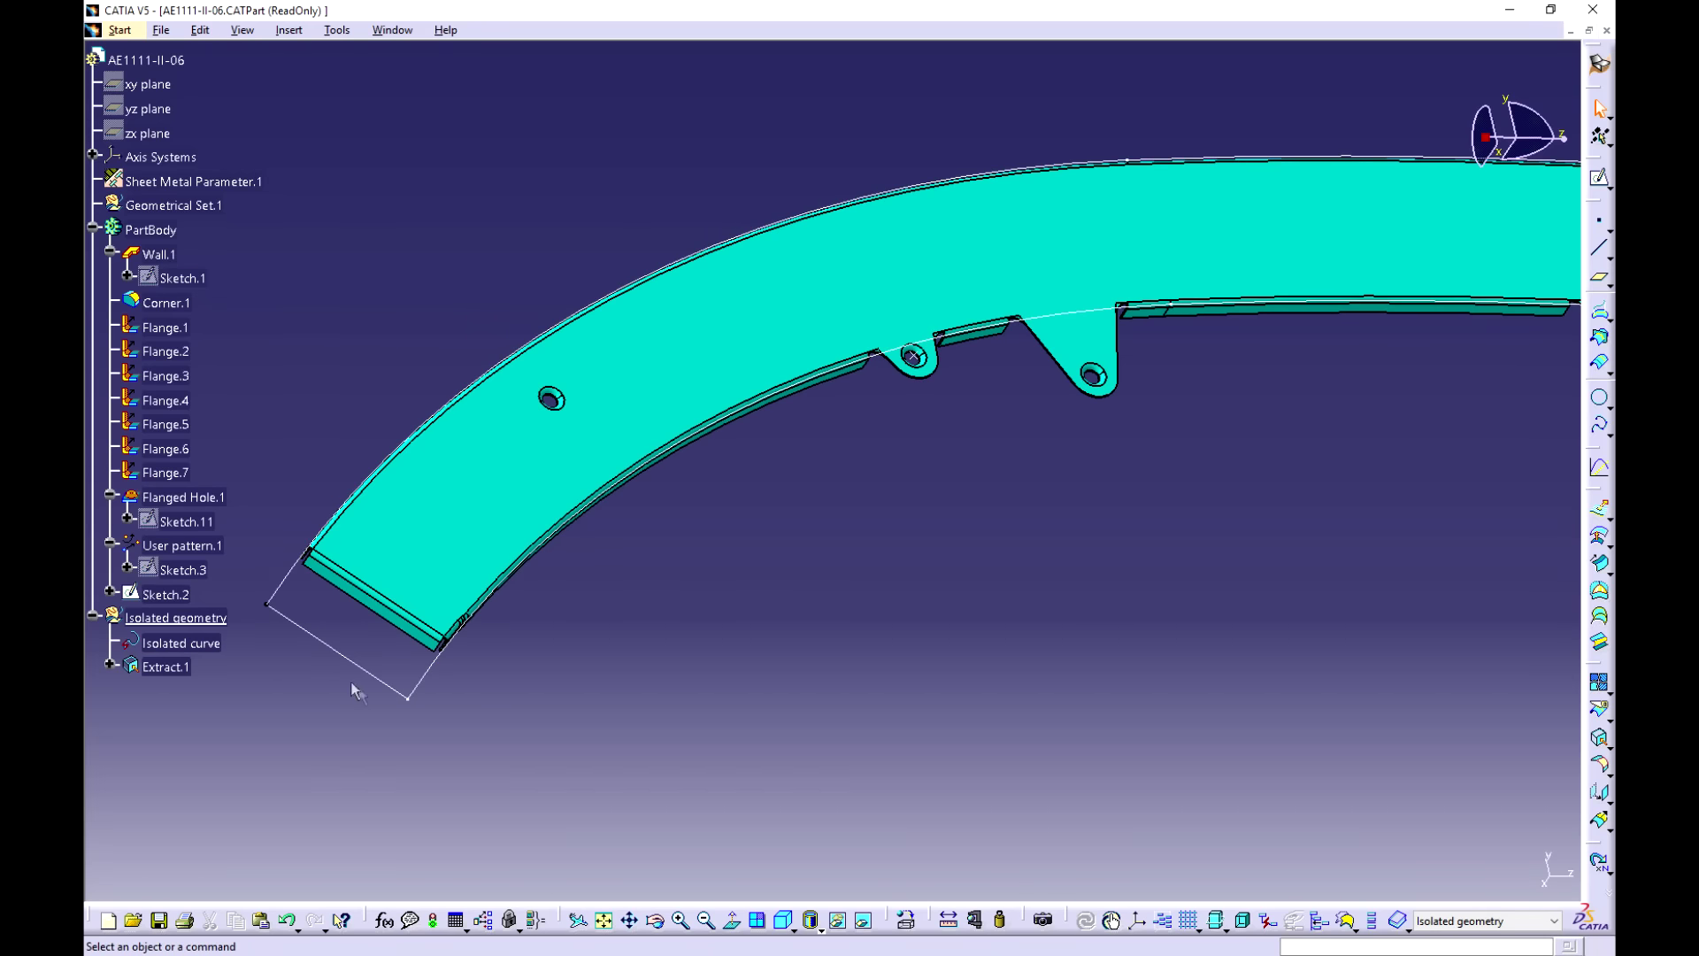
Step: Undo the curve extraction and clear the selection
left_click(161, 30)
left_click(209, 53)
left_click(200, 30)
left_click(217, 52)
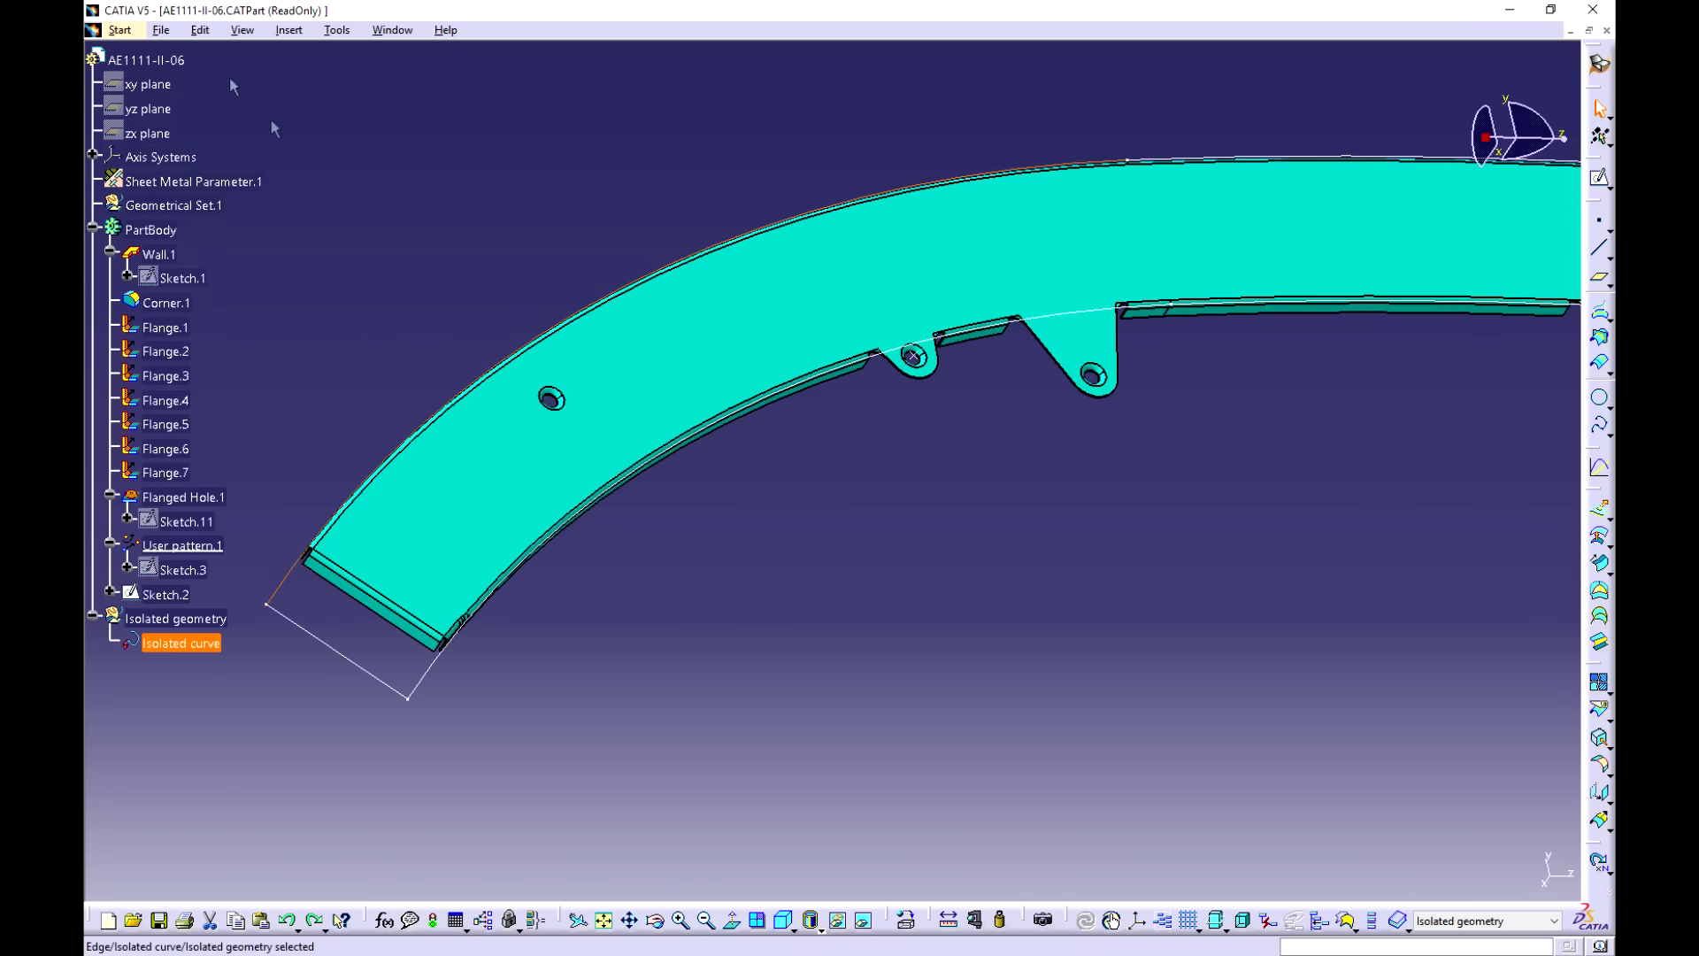
left_click(629, 862)
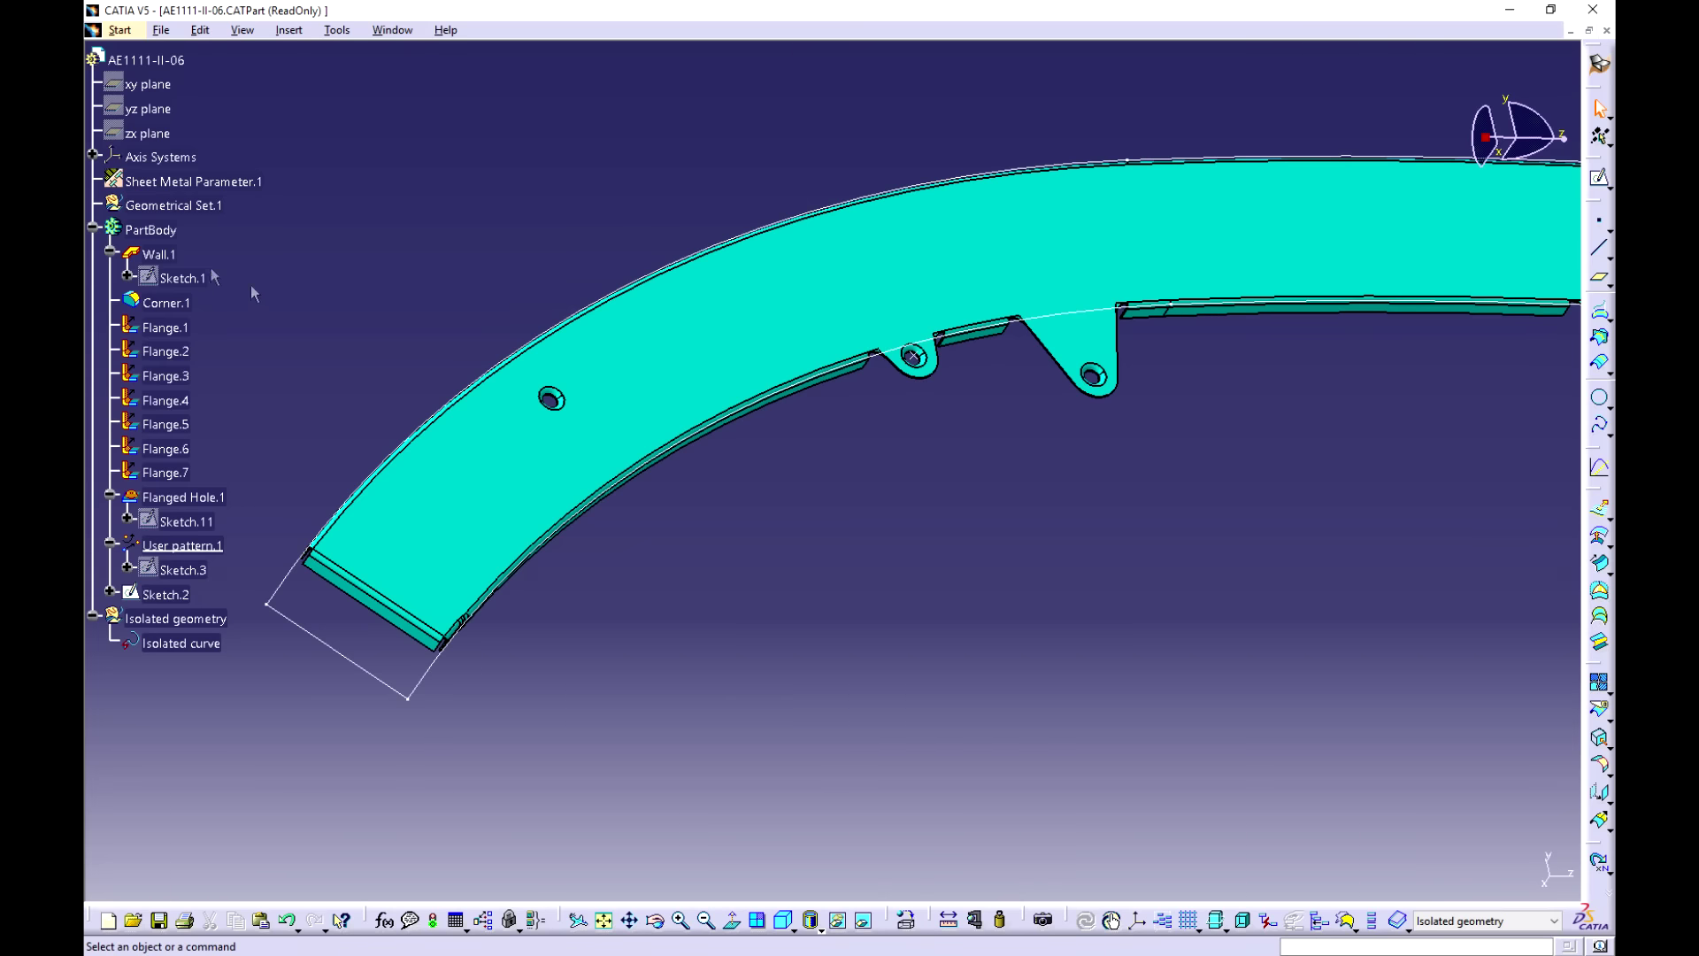
Step: Define Geometrical Set.1 as the in-work object
right_click(194, 206)
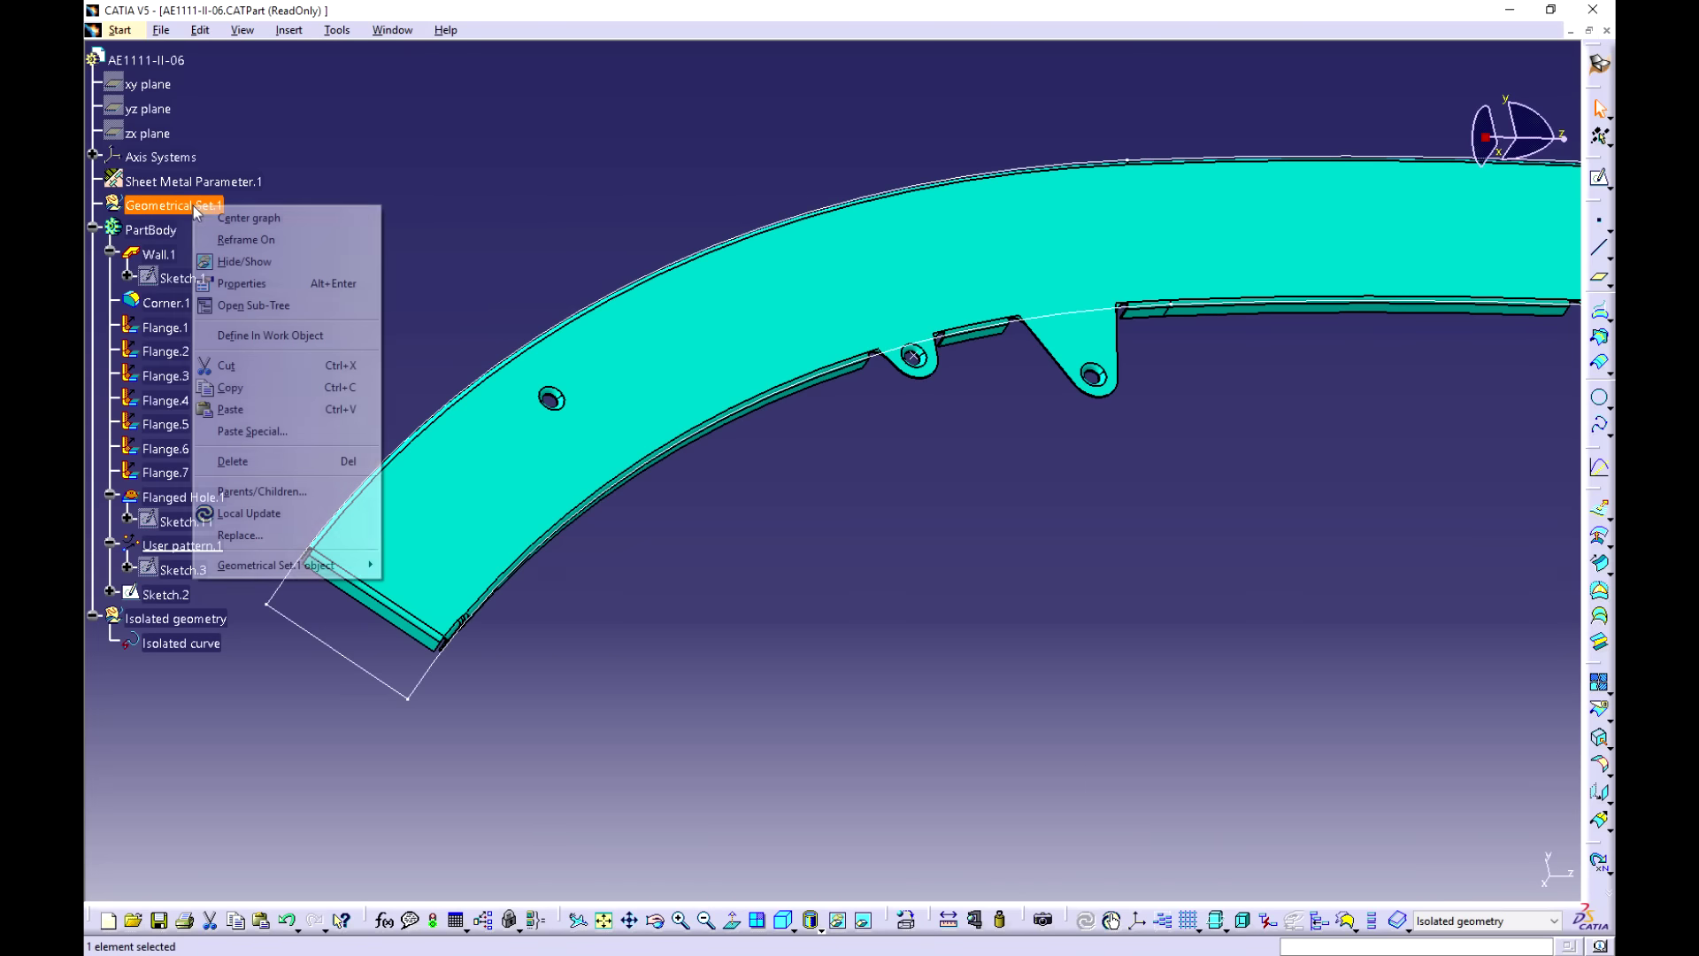
left_click(333, 338)
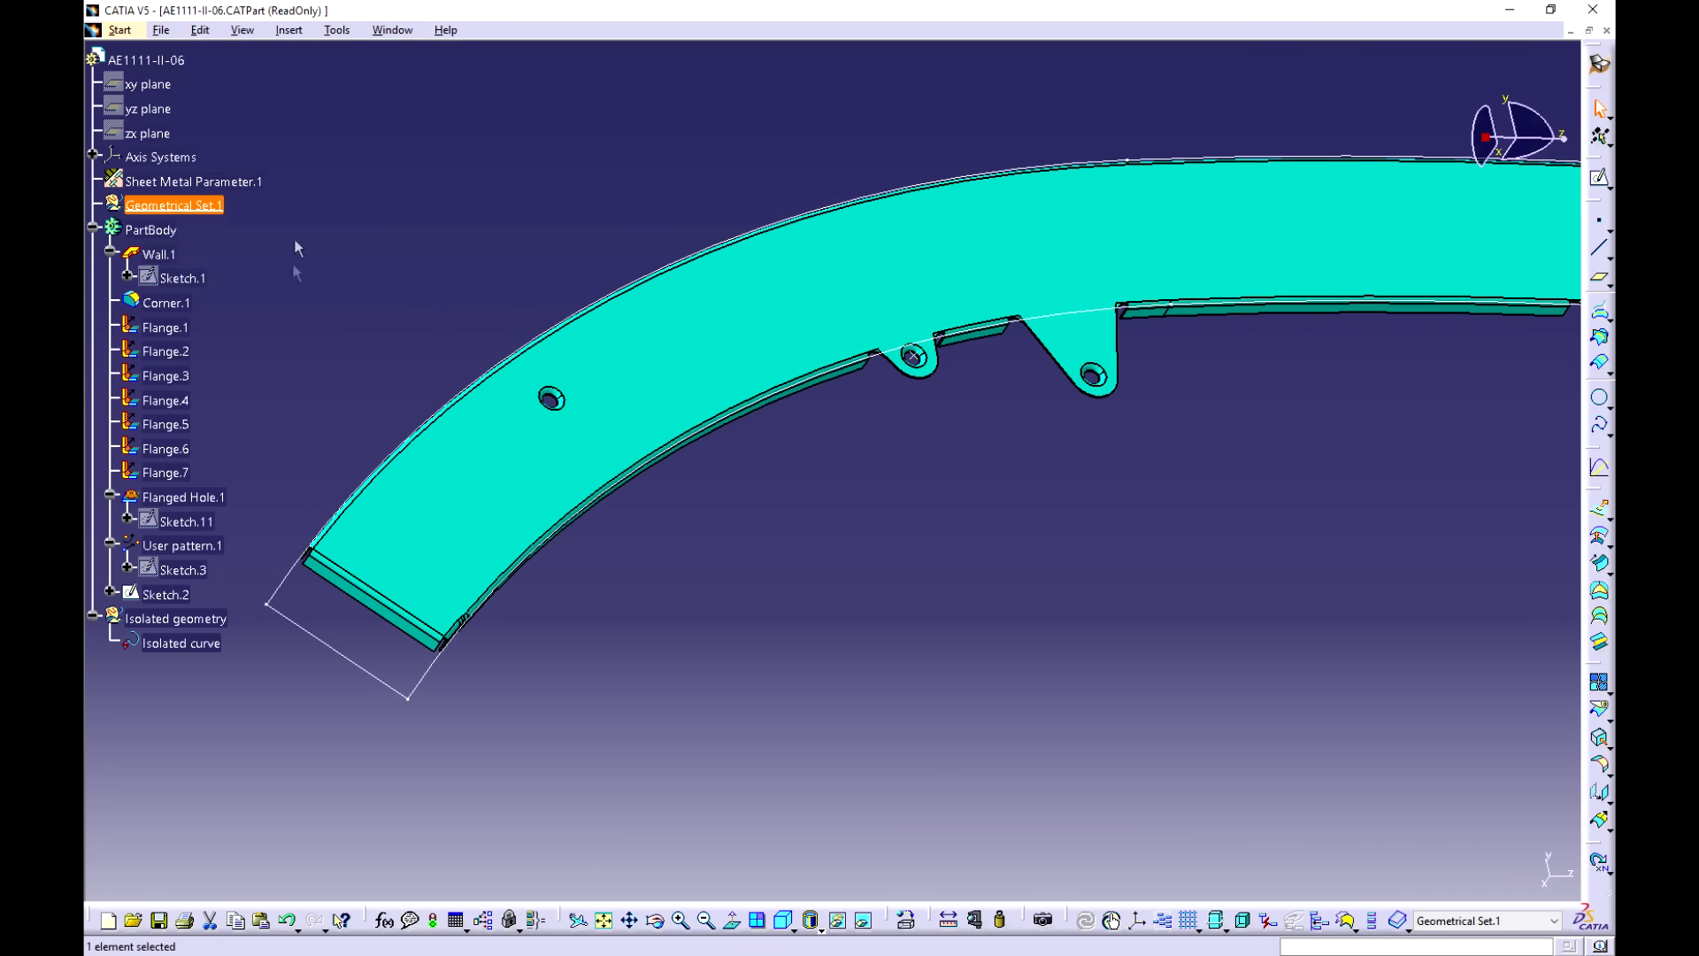
right_click(137, 205)
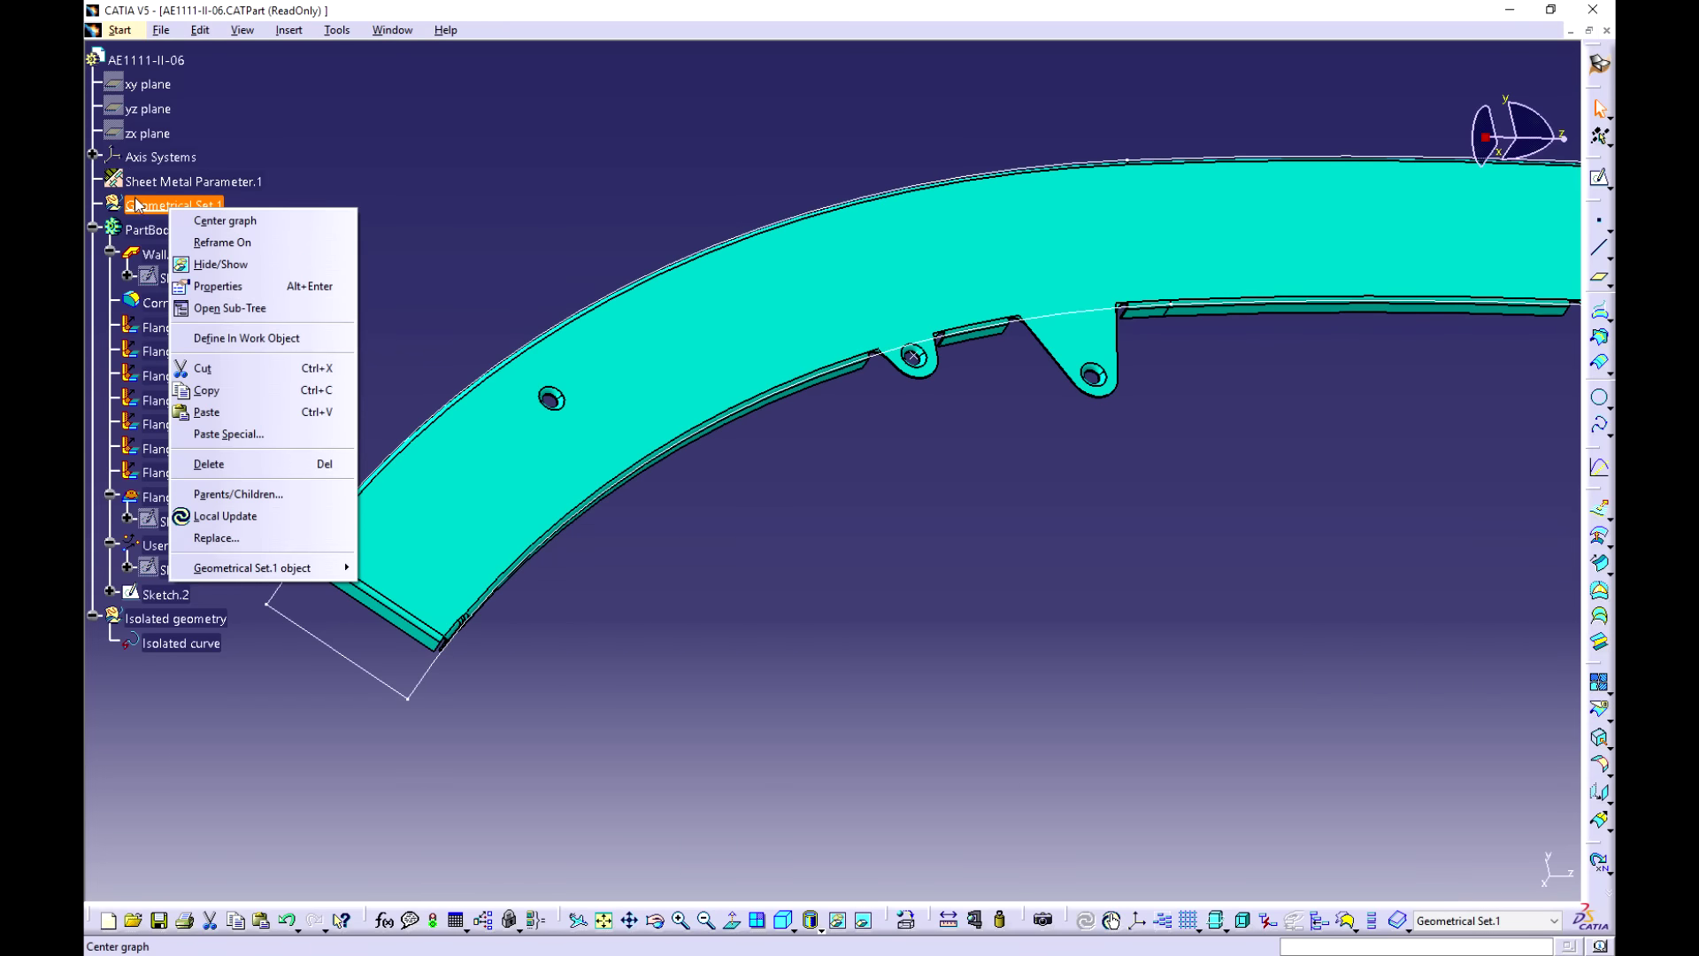
left_click(527, 116)
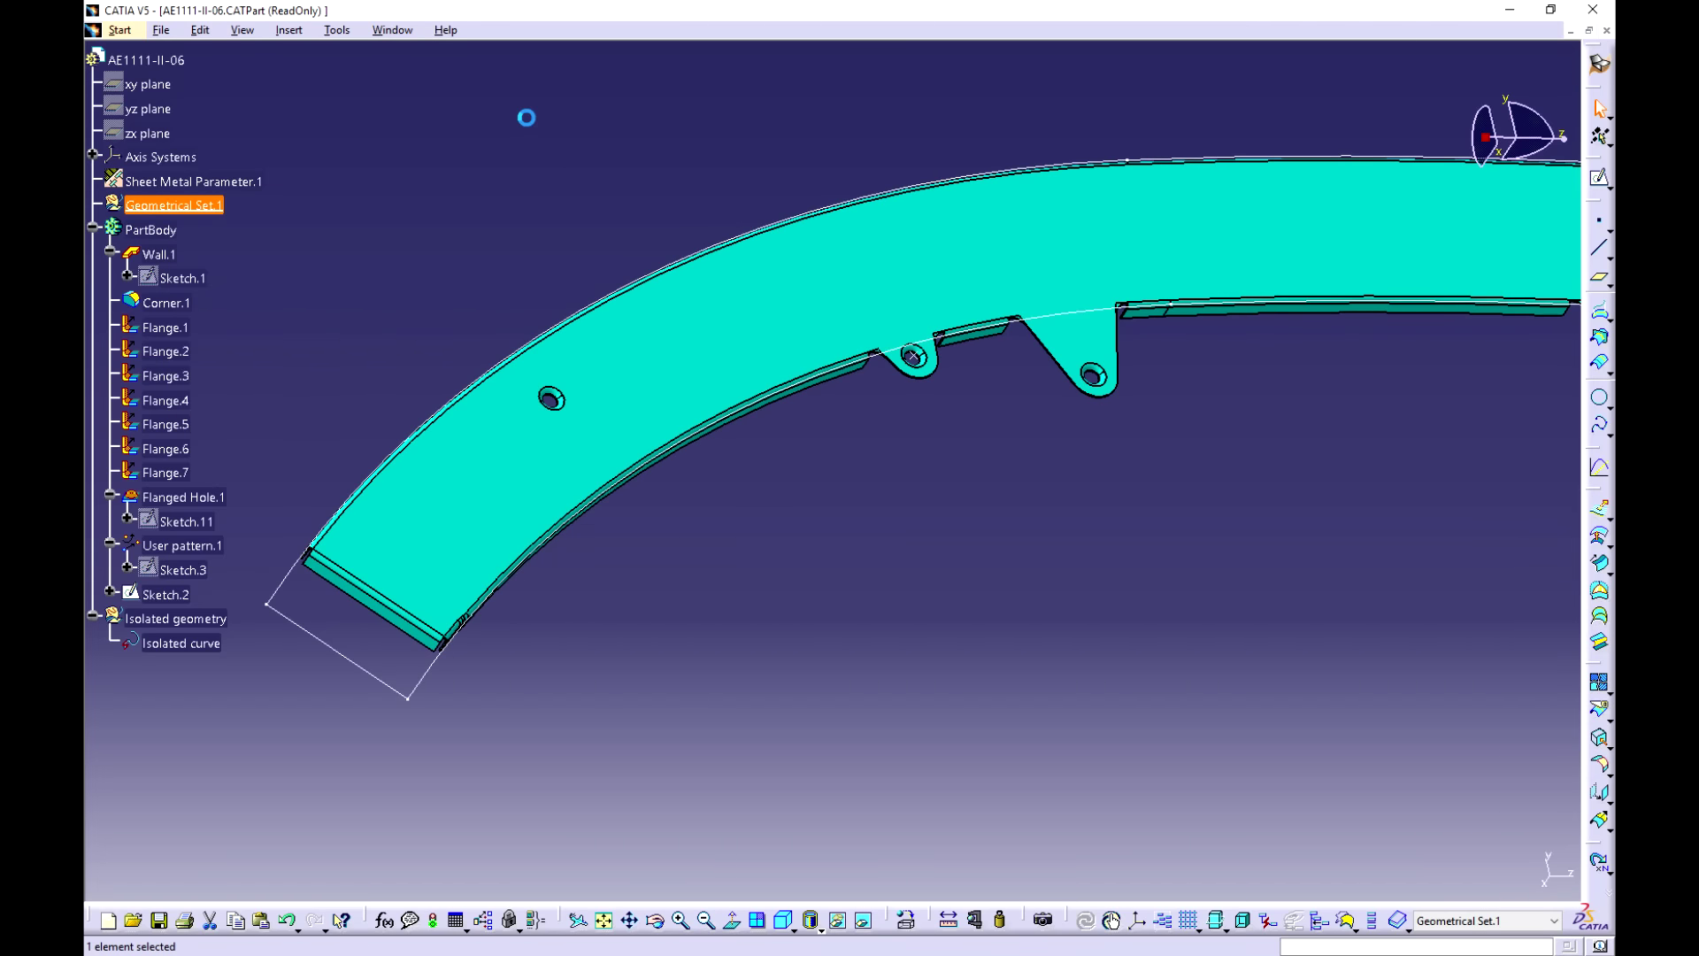
Step: Extract the isolated curve's edge along the rib's long outer side into Geometrical Set.1 with tangent continuity propagation
left_click(287, 579)
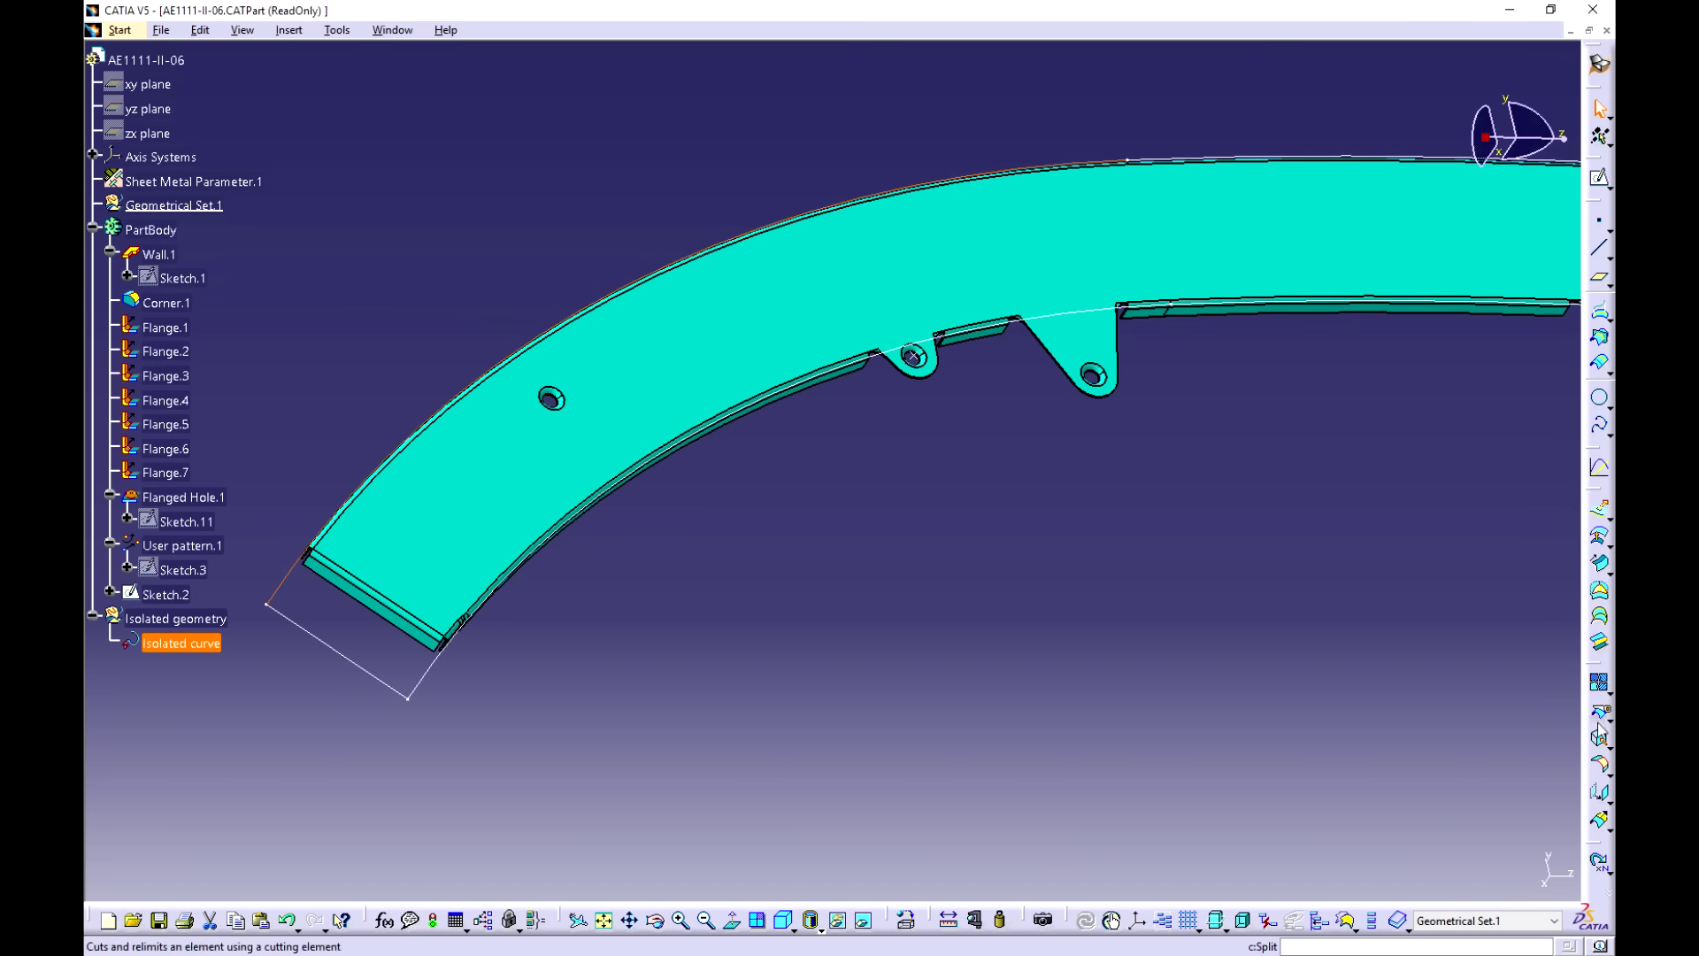
left_click(1599, 734)
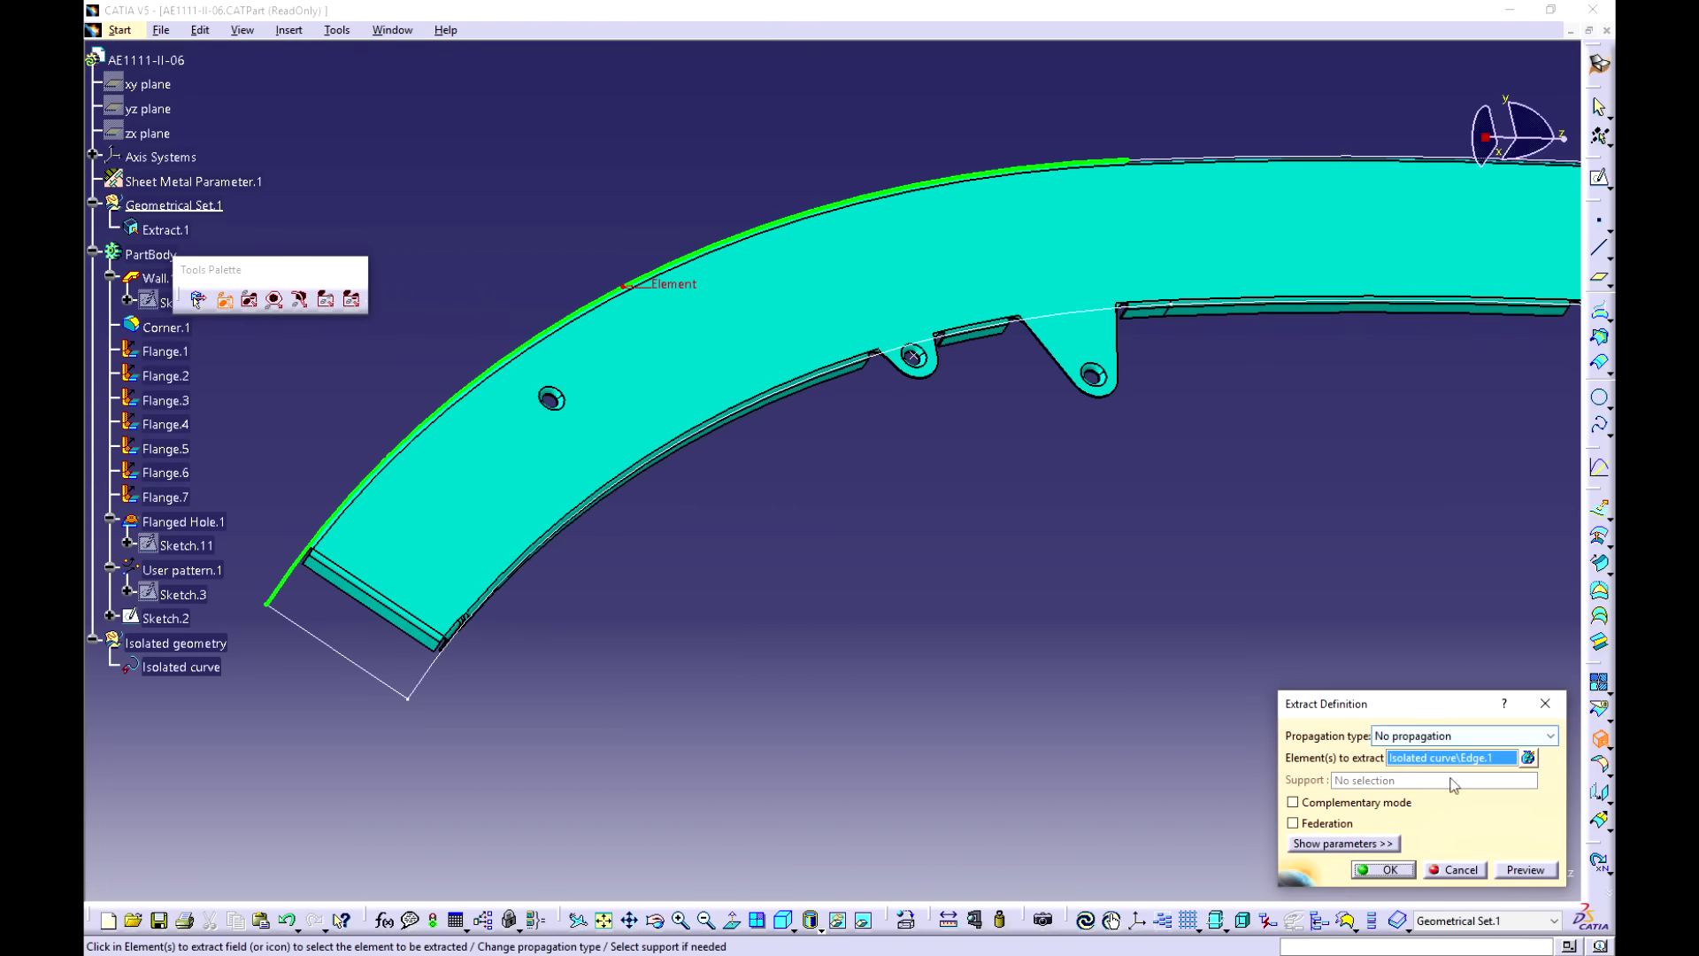
left_click(1435, 737)
left_click(1417, 763)
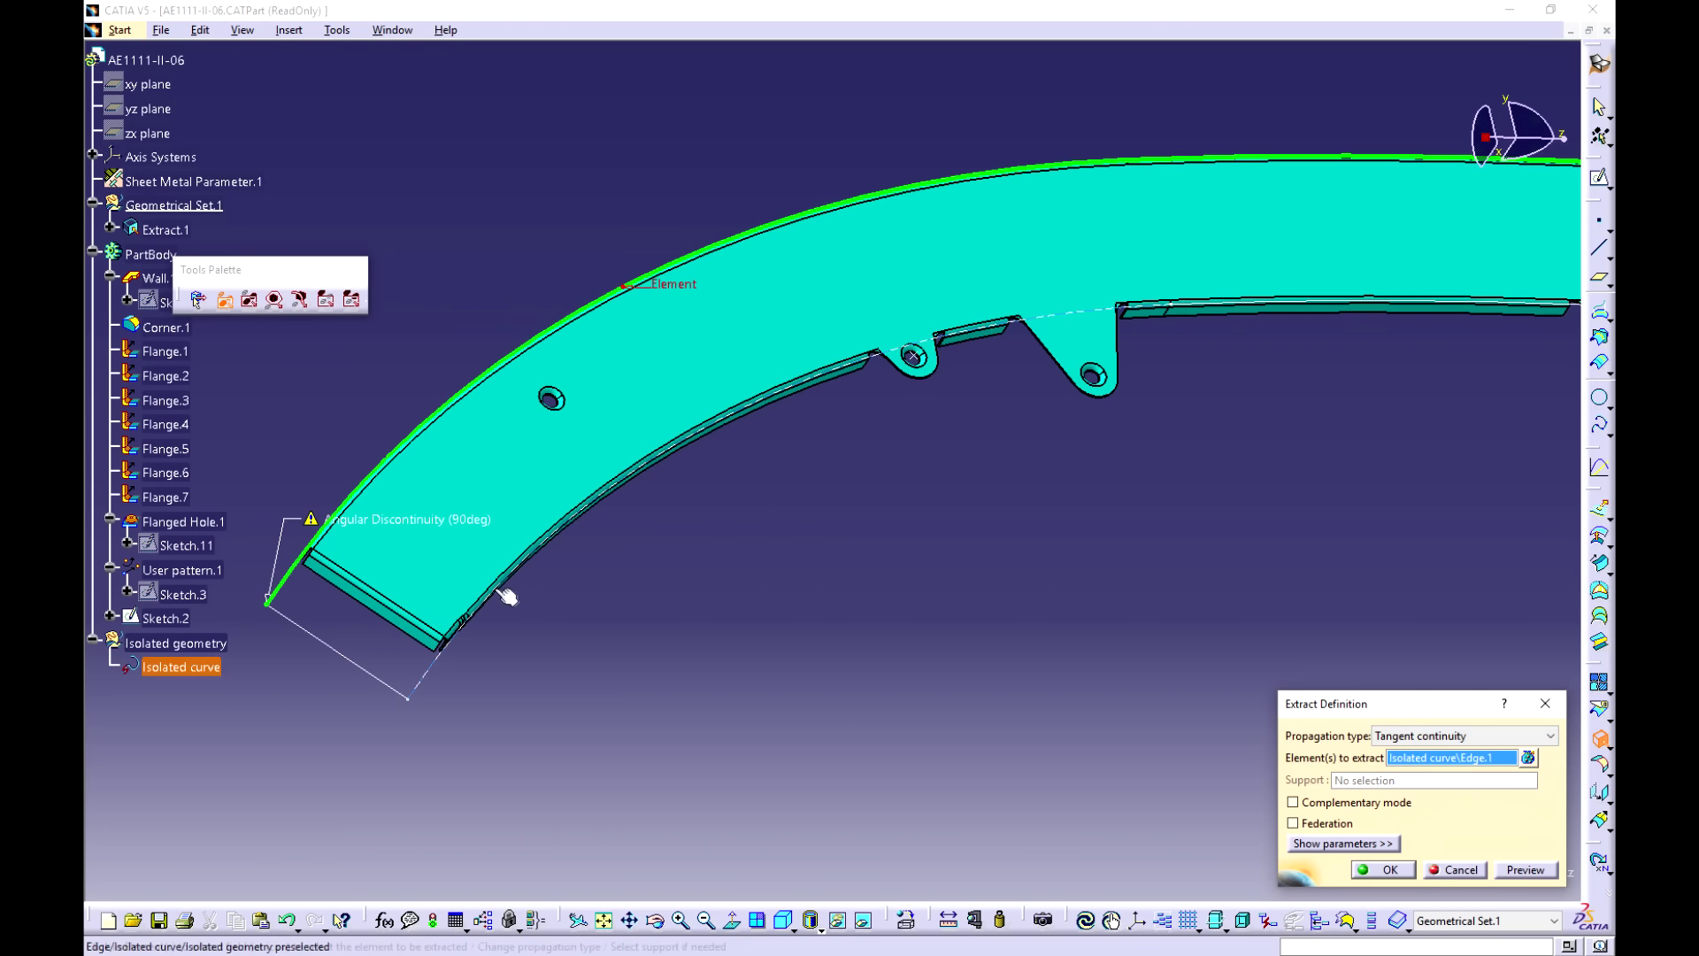
middle_click_drag(1160, 480, 943, 763)
left_click(1382, 869)
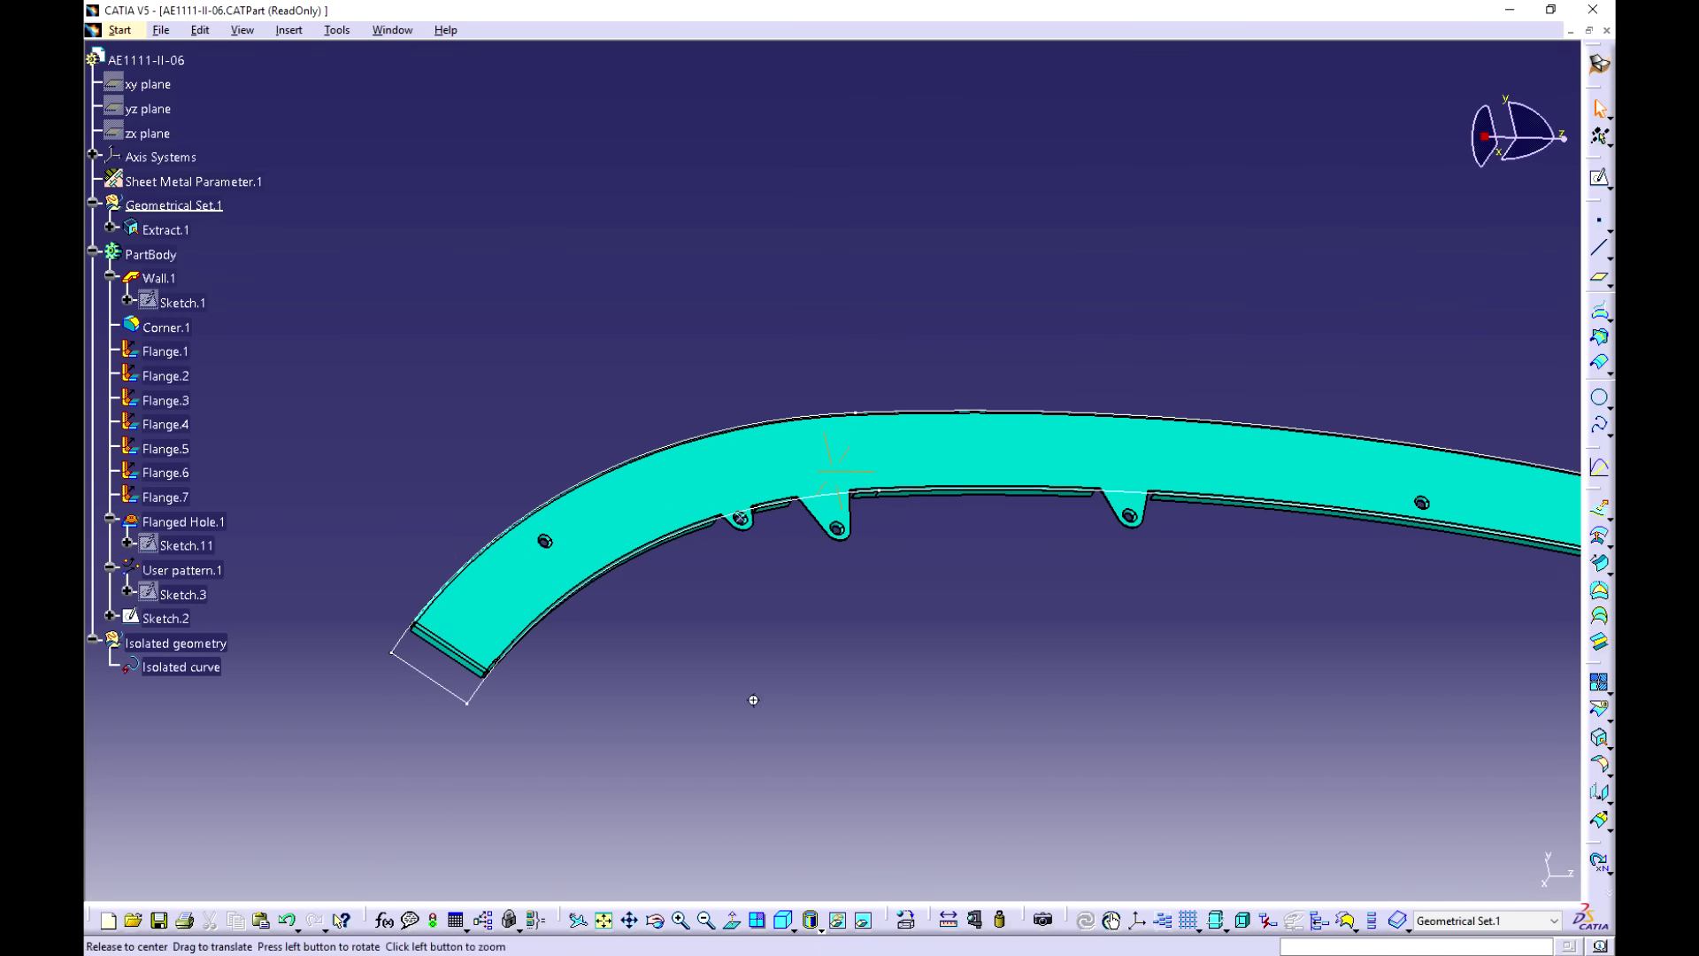
middle_click_drag(753, 699, 754, 626, "ctrl")
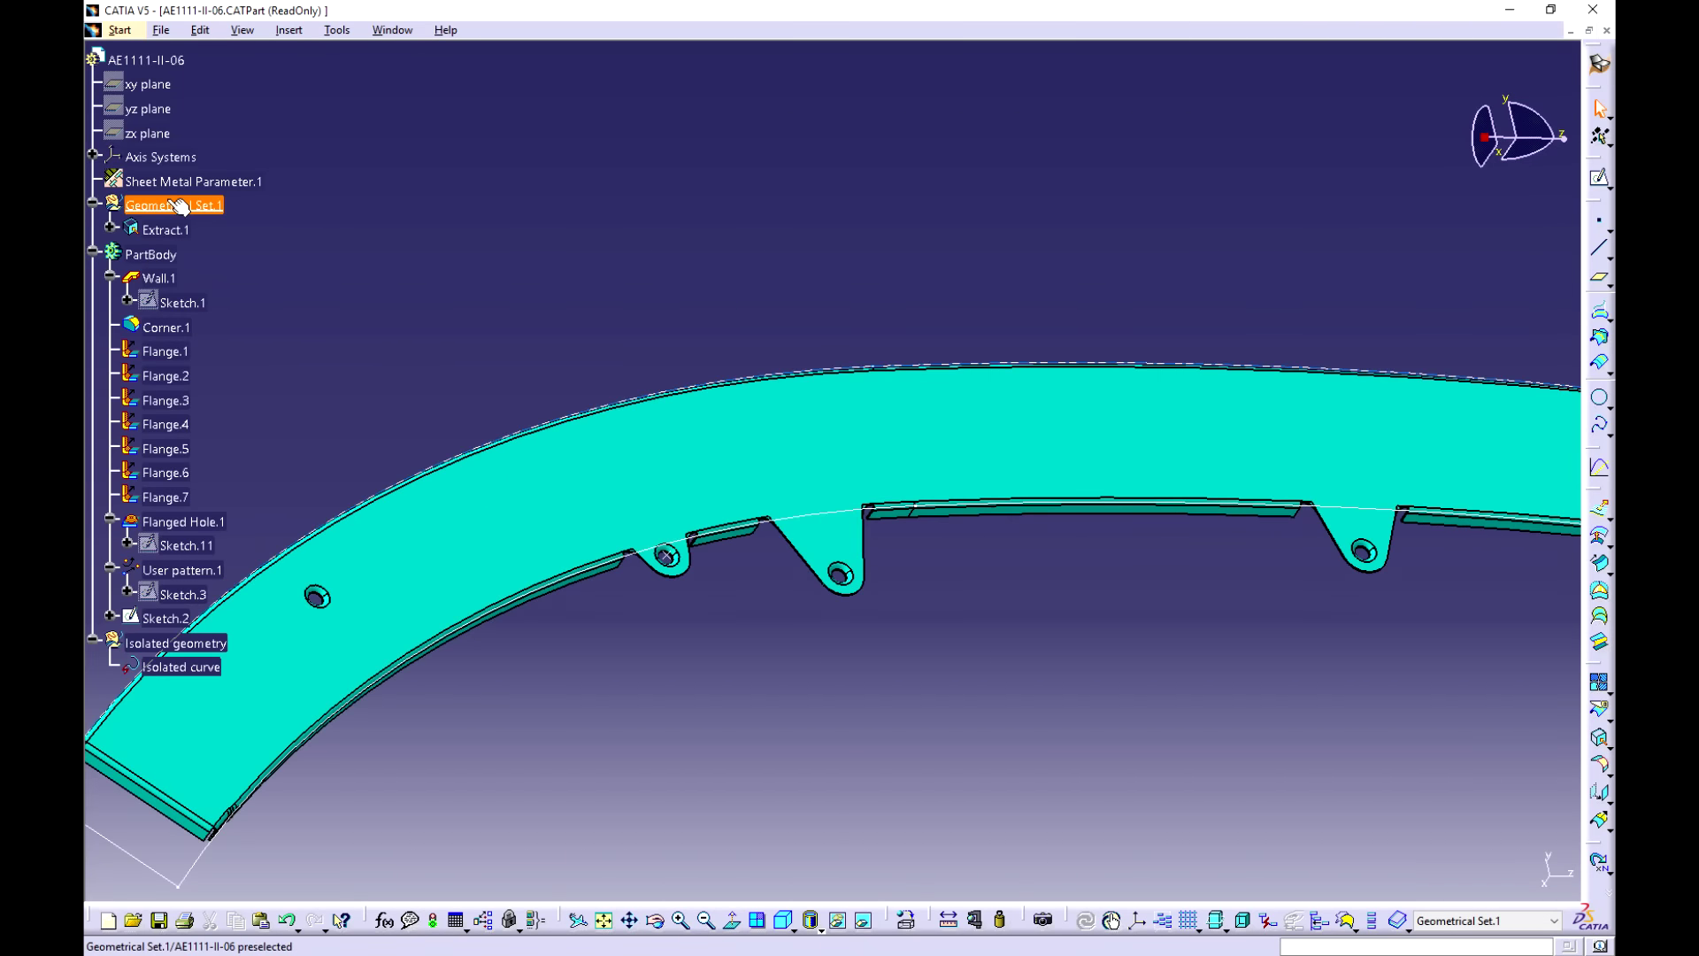
left_click(166, 230)
middle_click_drag(628, 233, 873, 125)
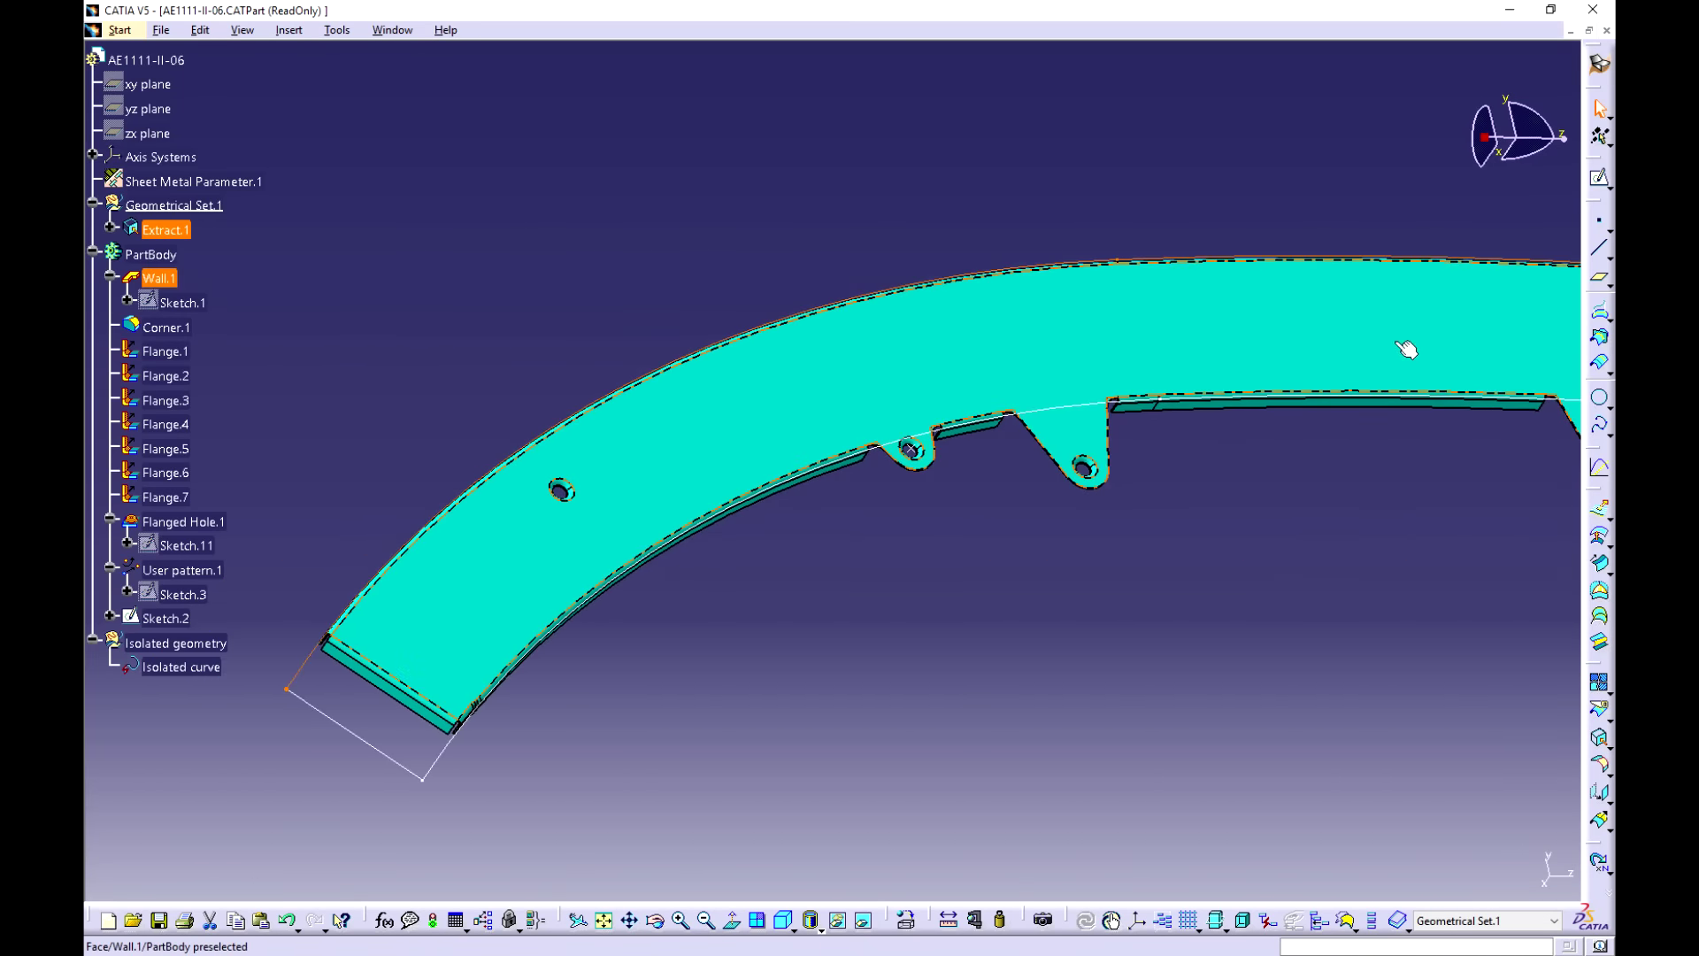
key("Escape")
left_click(292, 31)
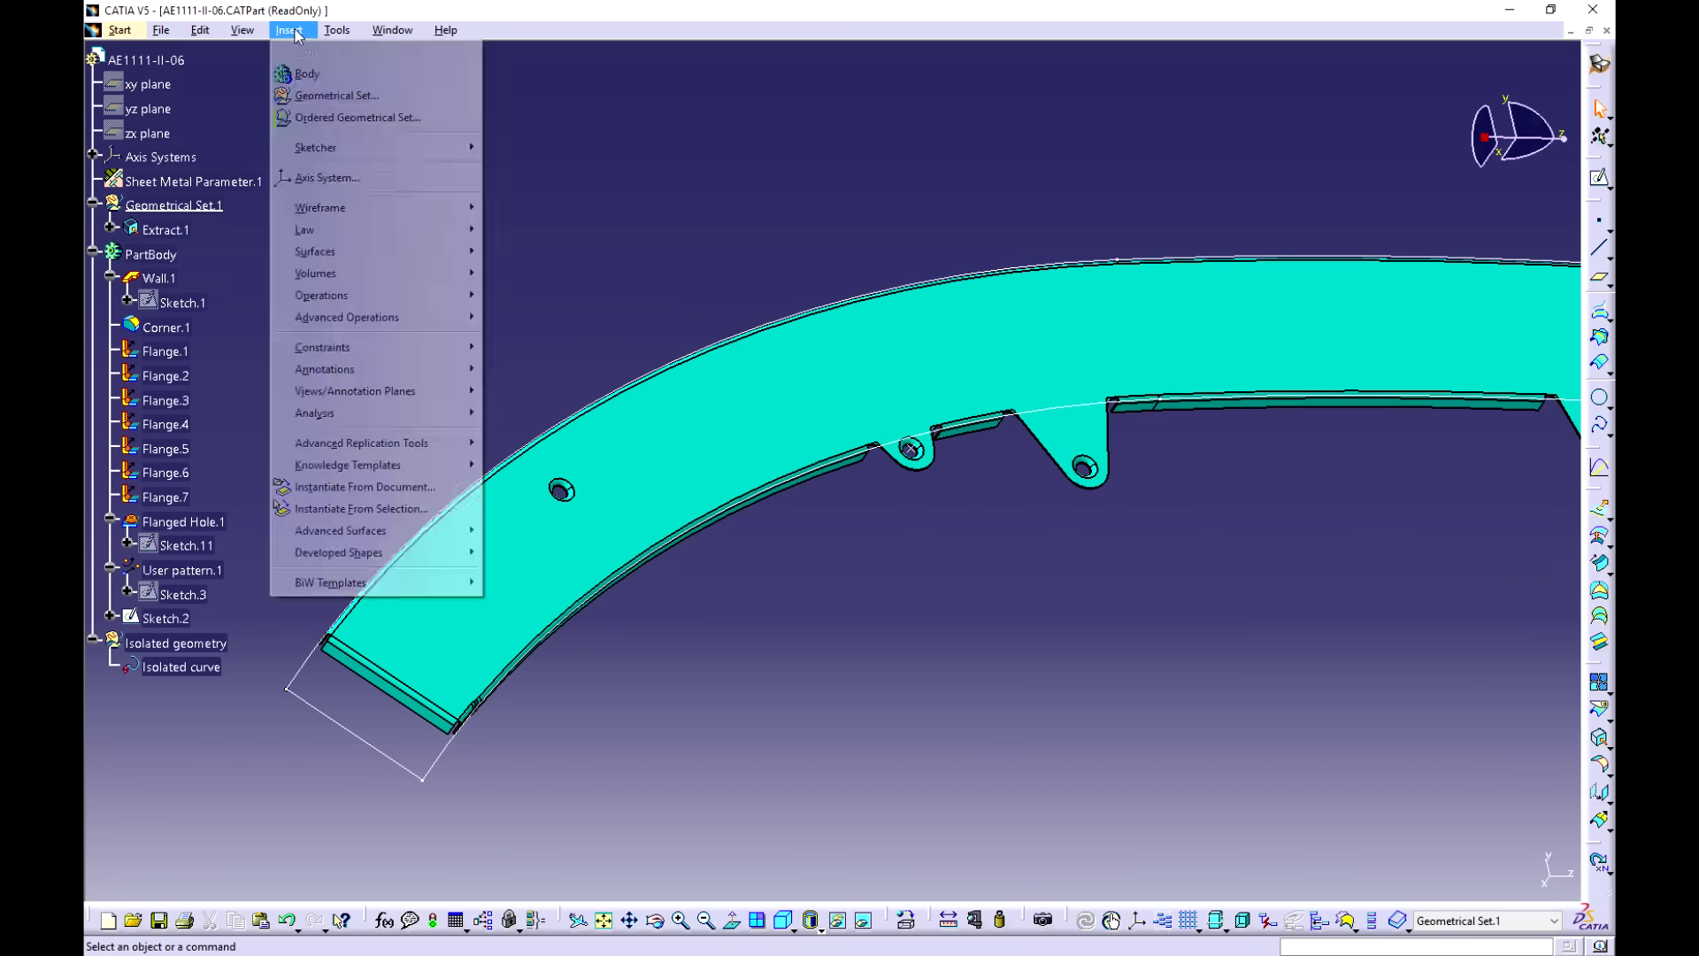
left_click(935, 122)
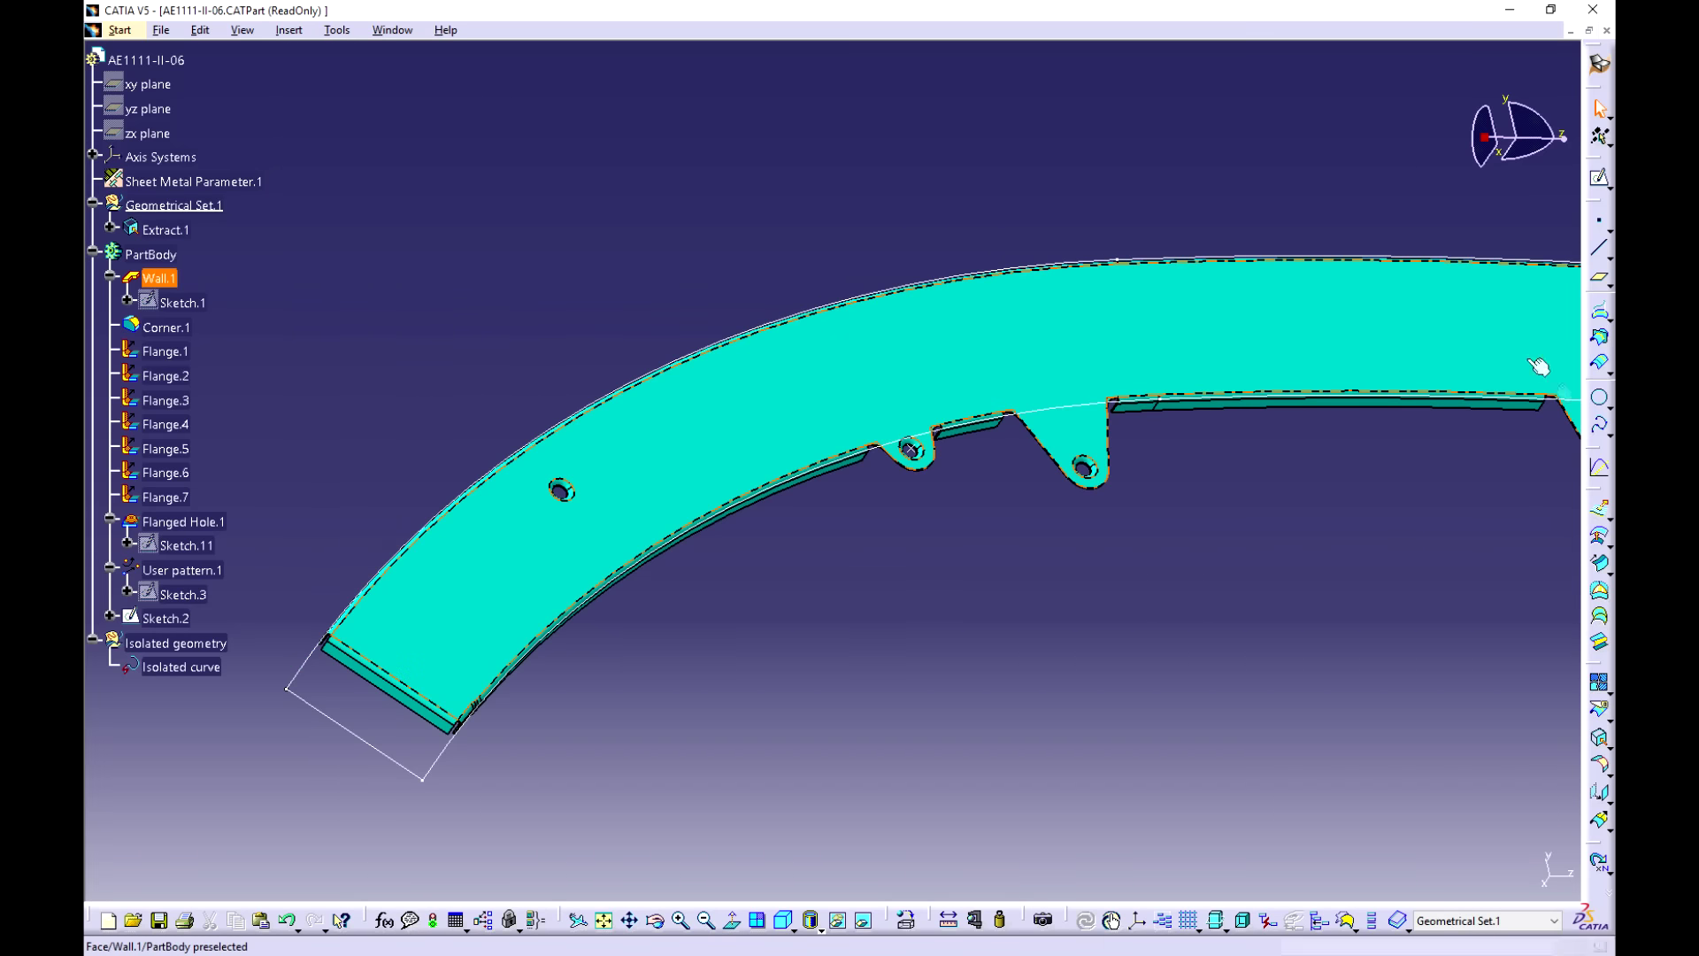
Step: Create a parallel curve of Extract.1 on its default plane, offset 49 mm towards the middle of the rib
left_click(1598, 366)
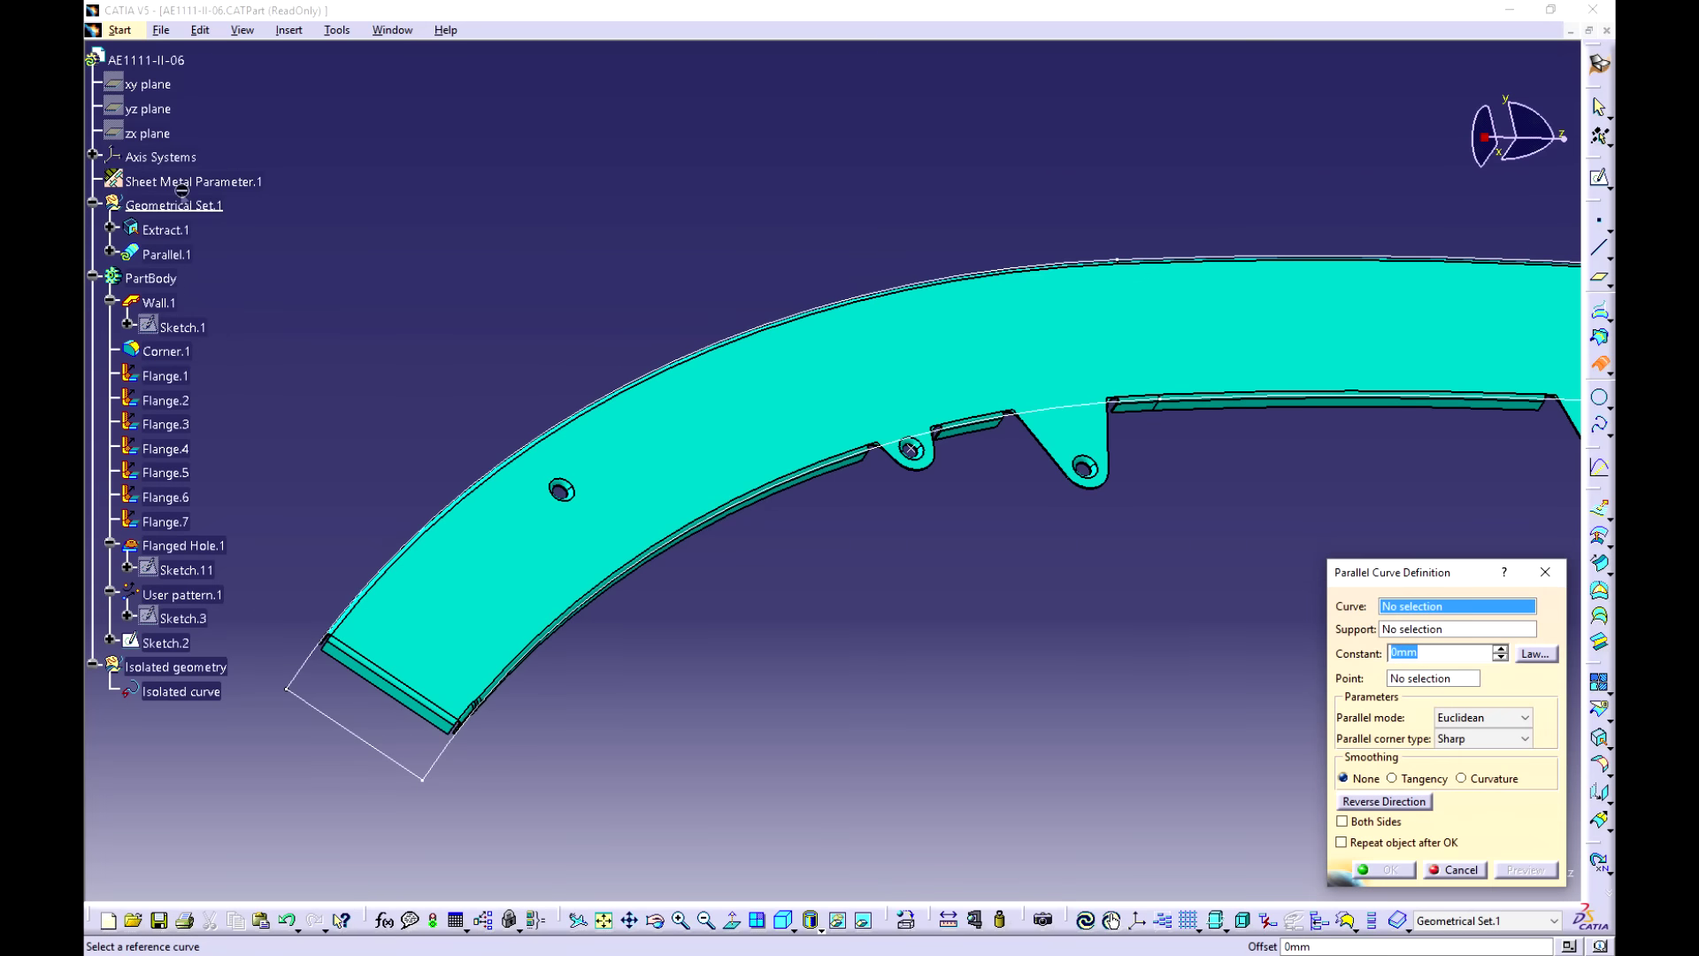
left_click(165, 229)
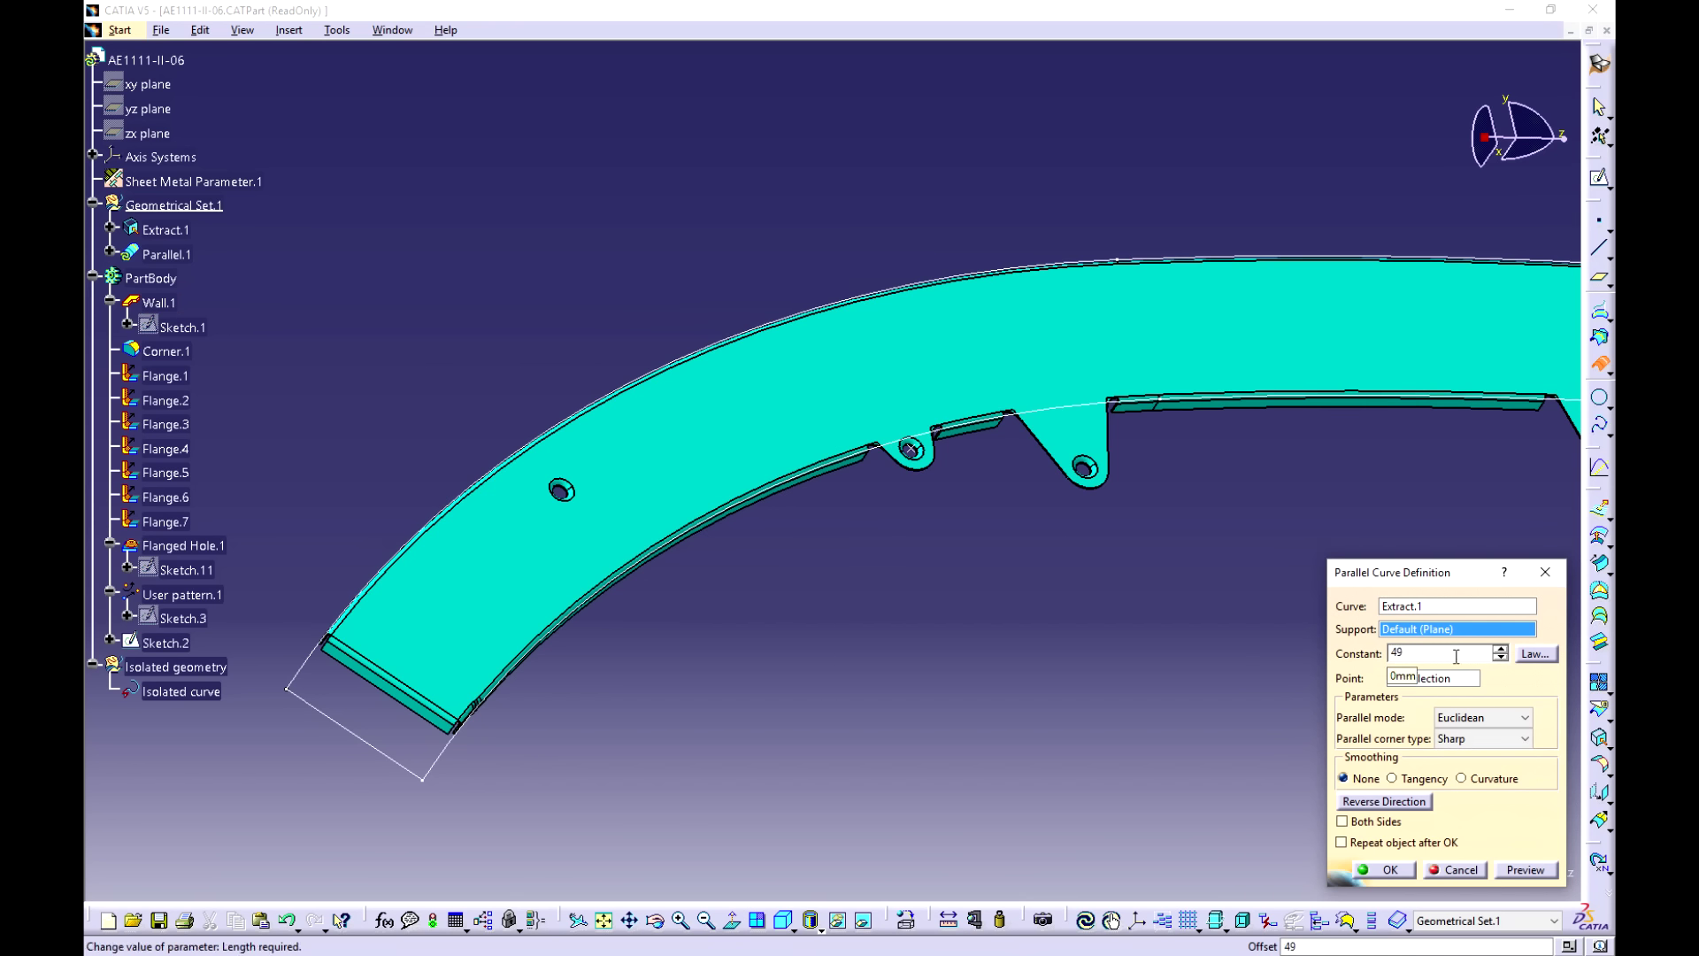
left_click(1512, 869)
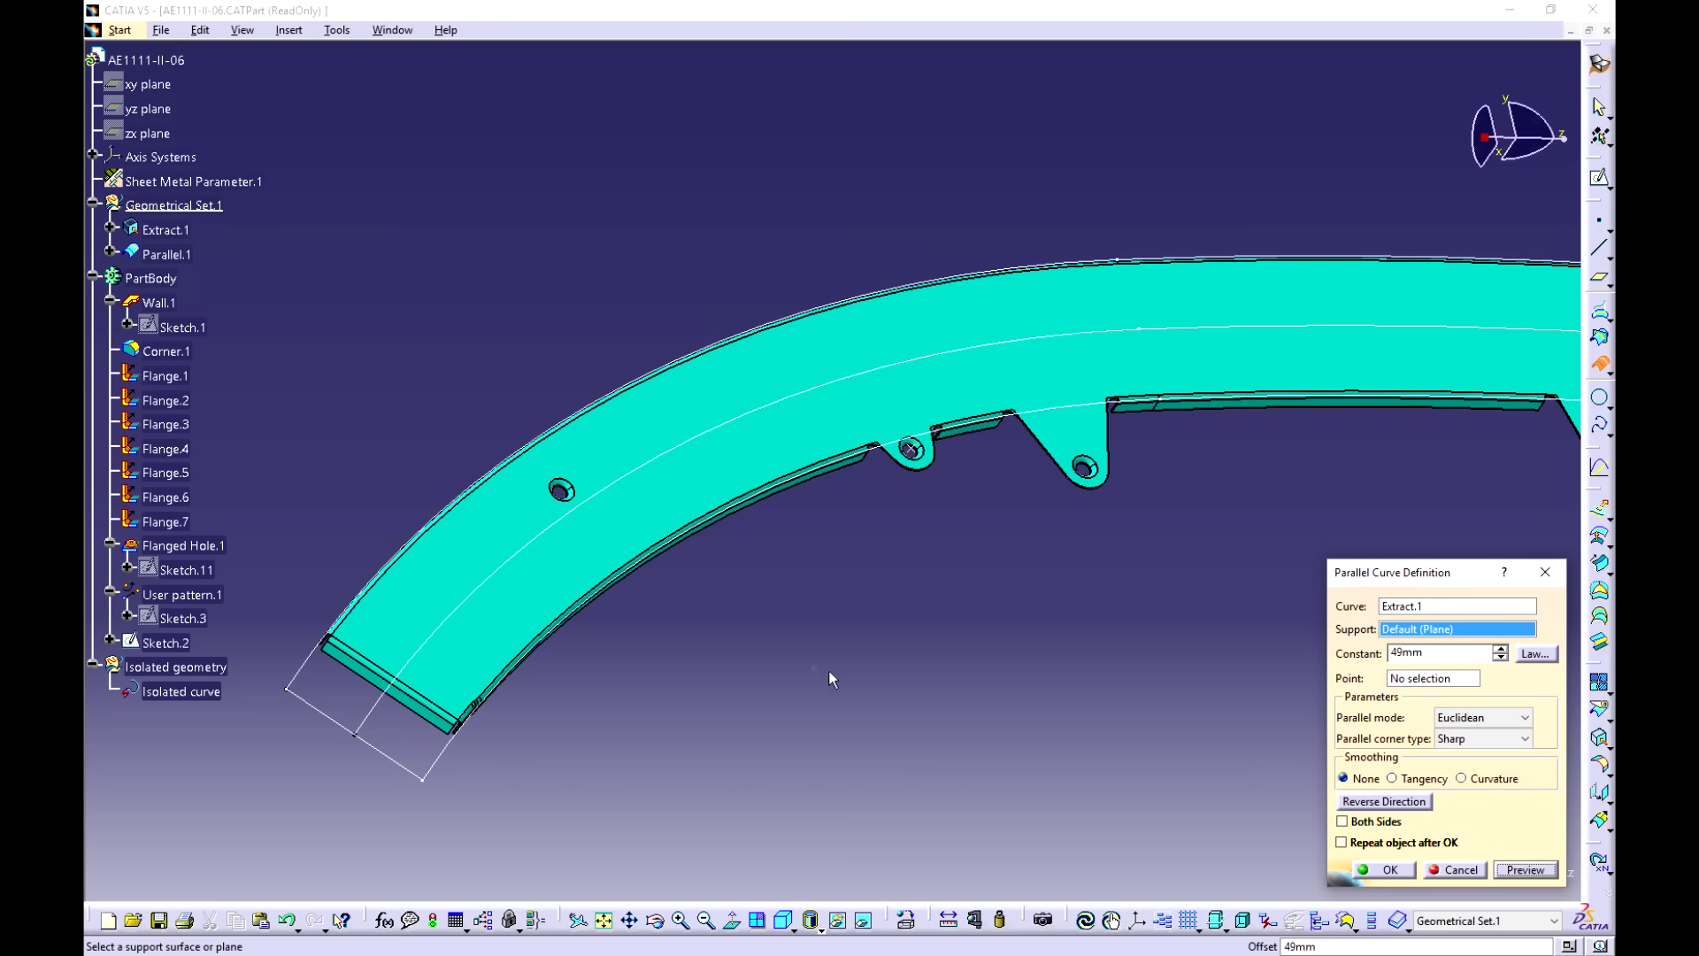
left_click(1385, 802)
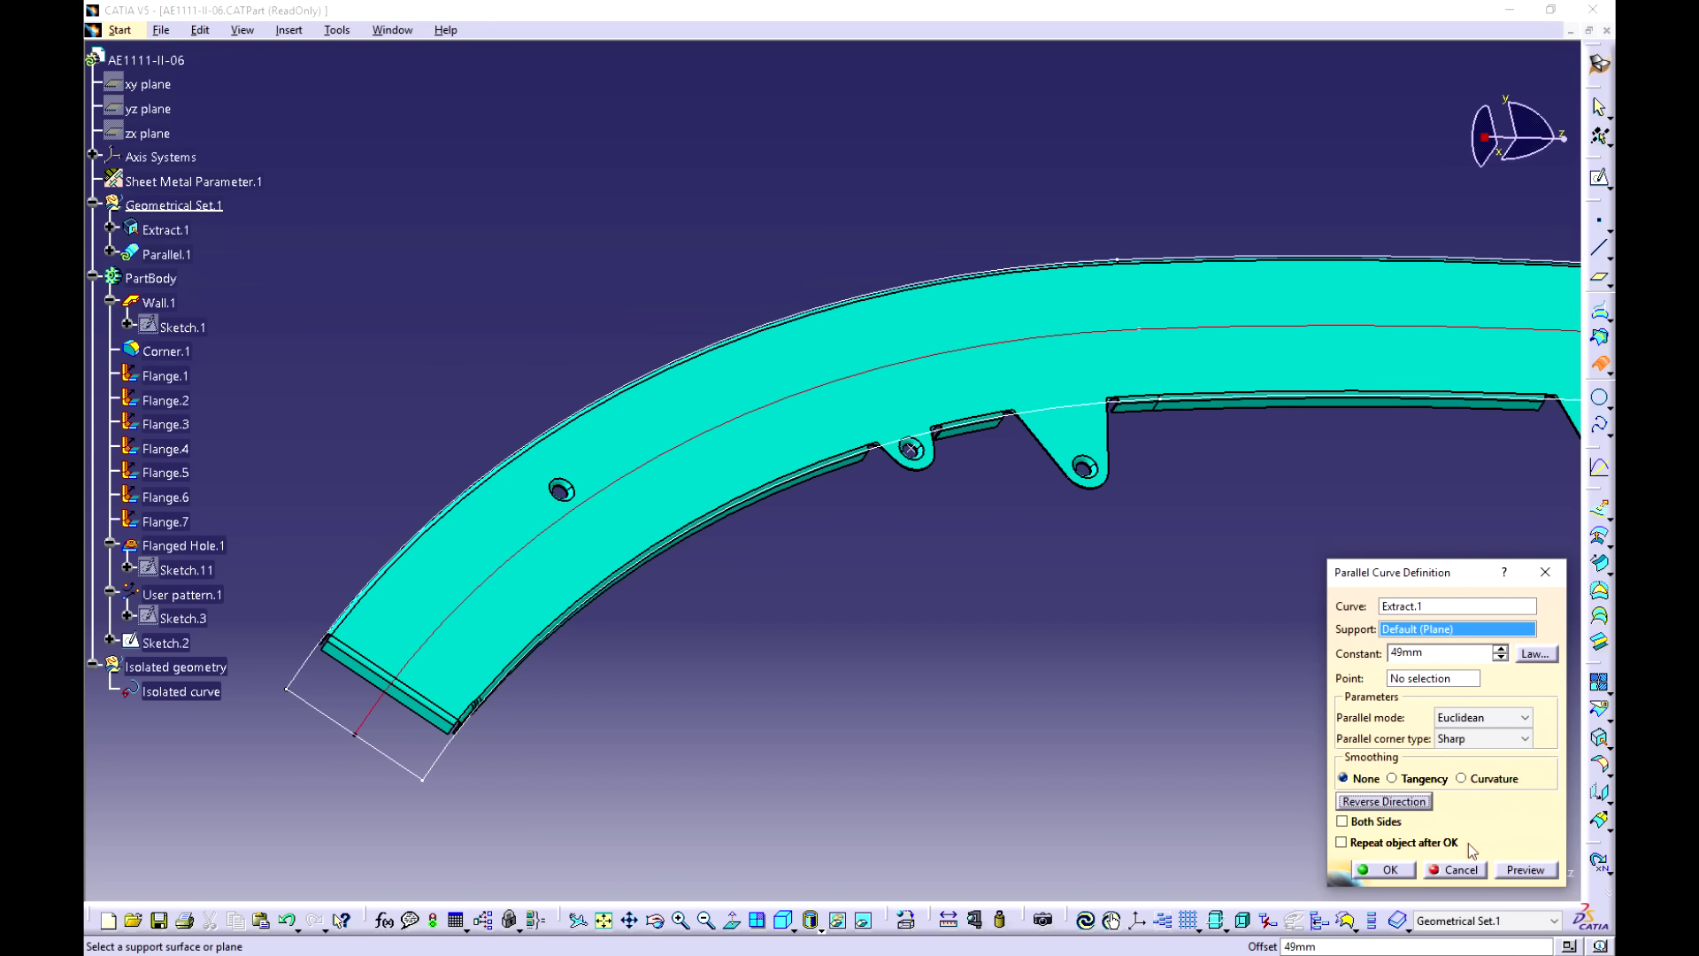
left_click(1373, 846)
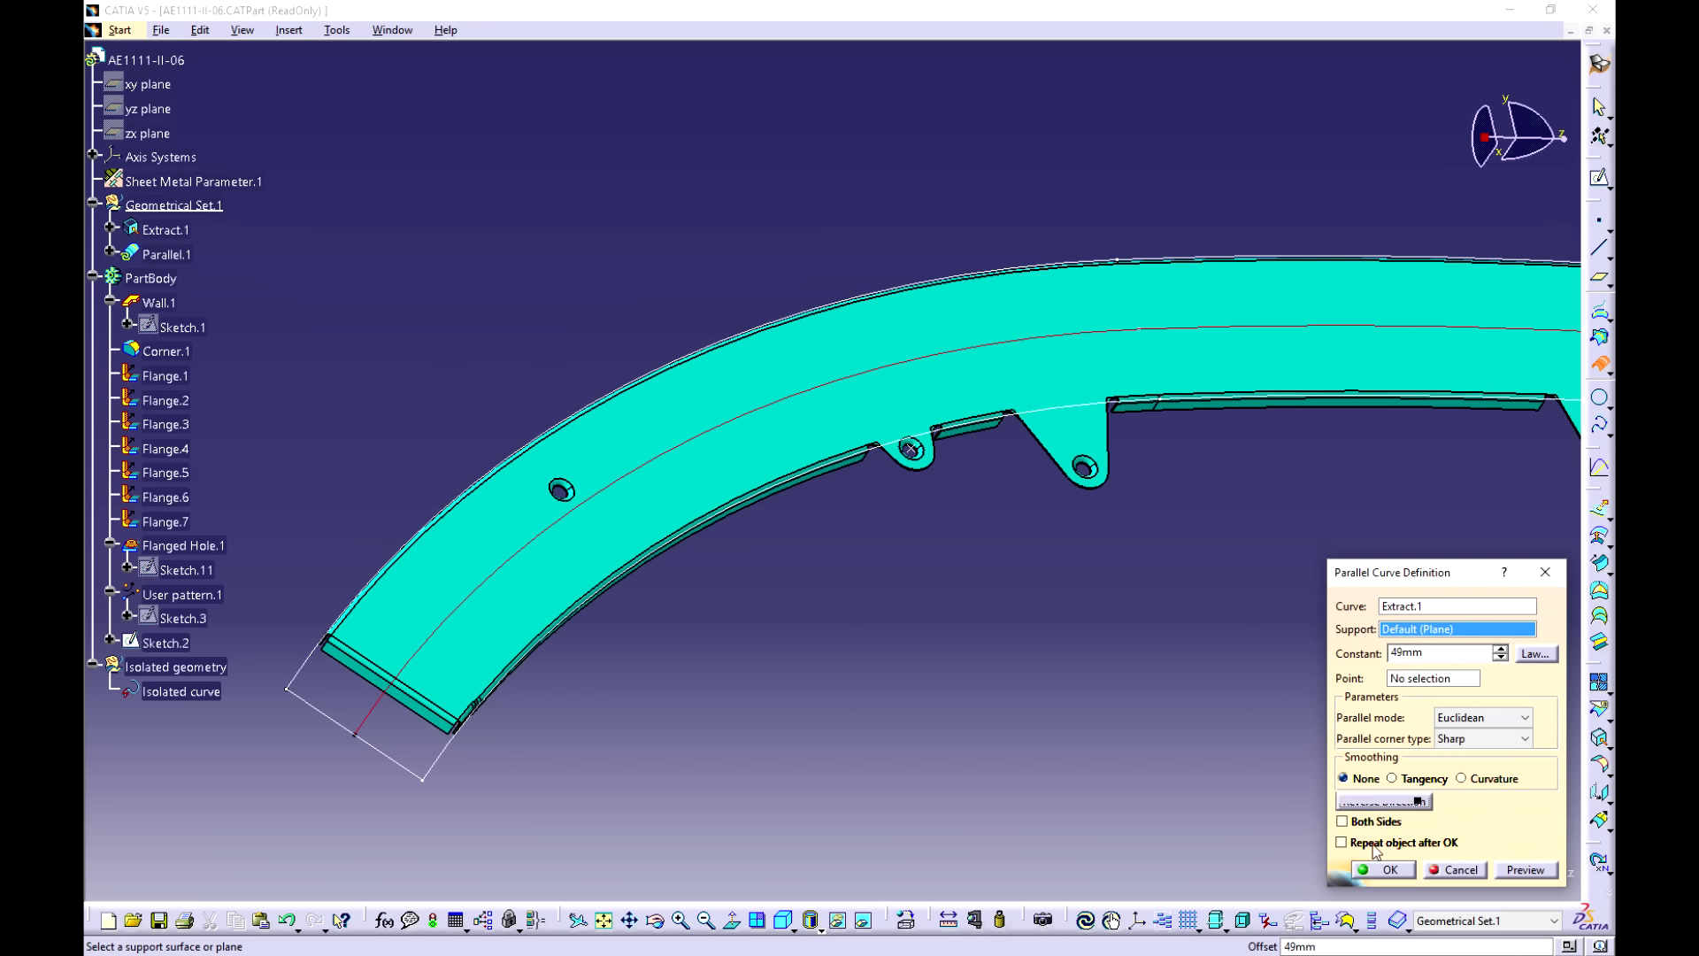
left_click(1372, 845)
left_click(1384, 801)
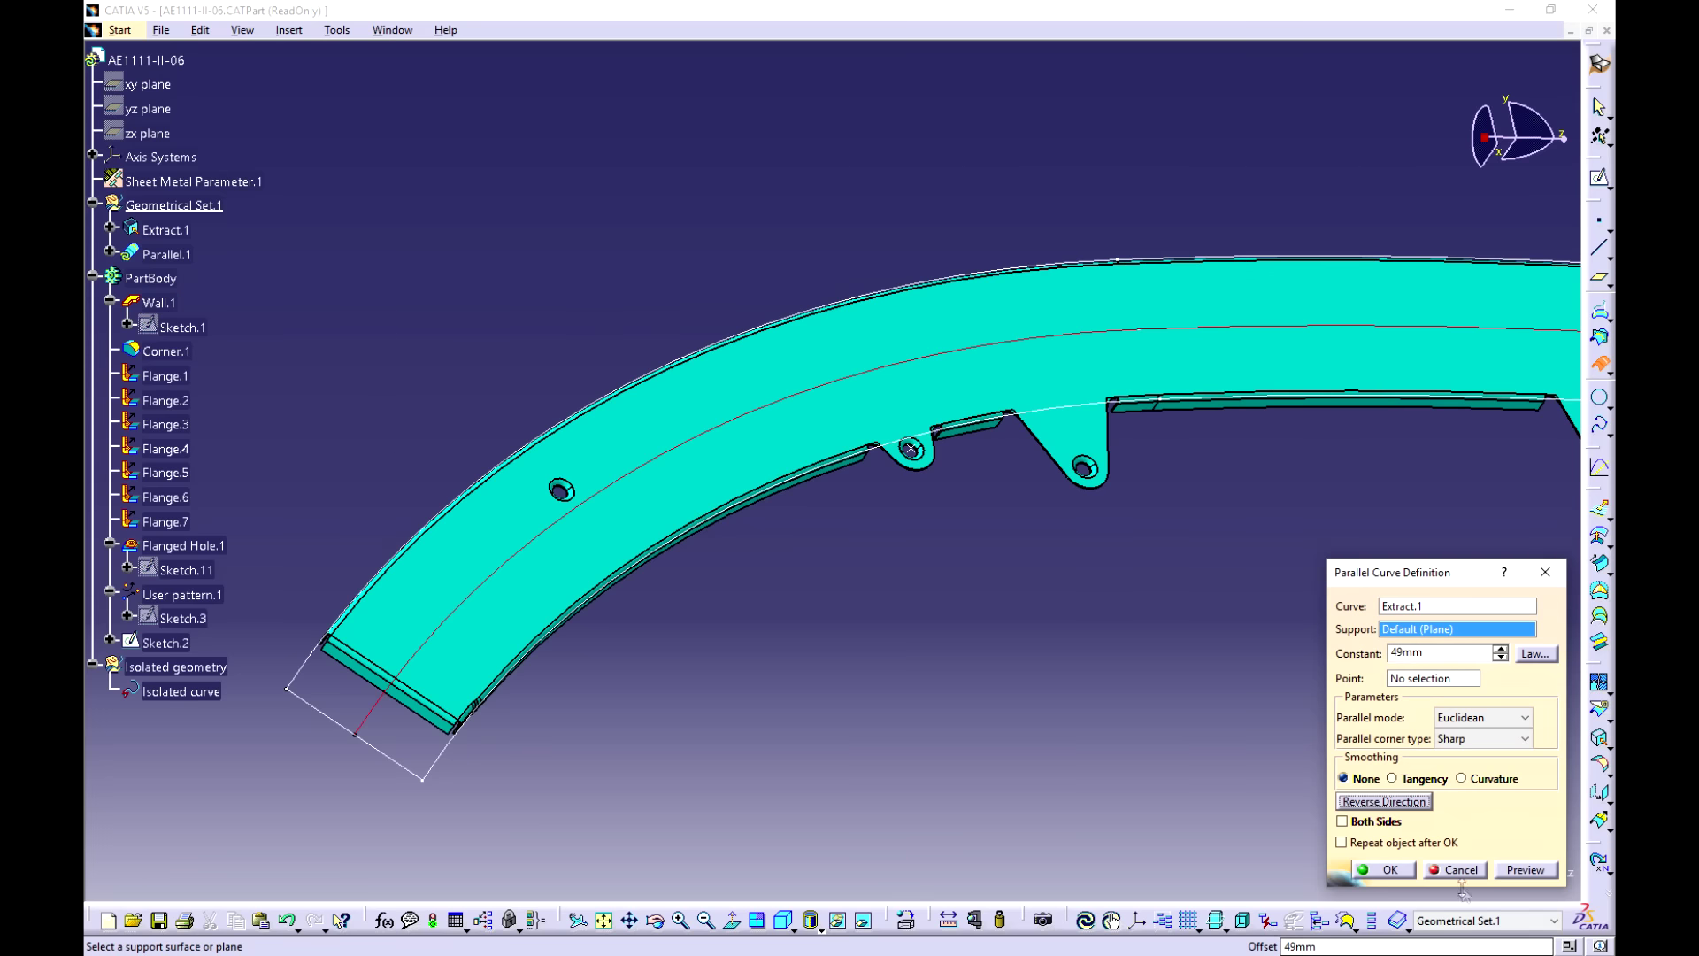
left_click(1388, 872)
Step: Inspect the parallel curve along the rib as far as the end away from the tabs
middle_click_drag(814, 657, 1044, 469)
left_click(1007, 376)
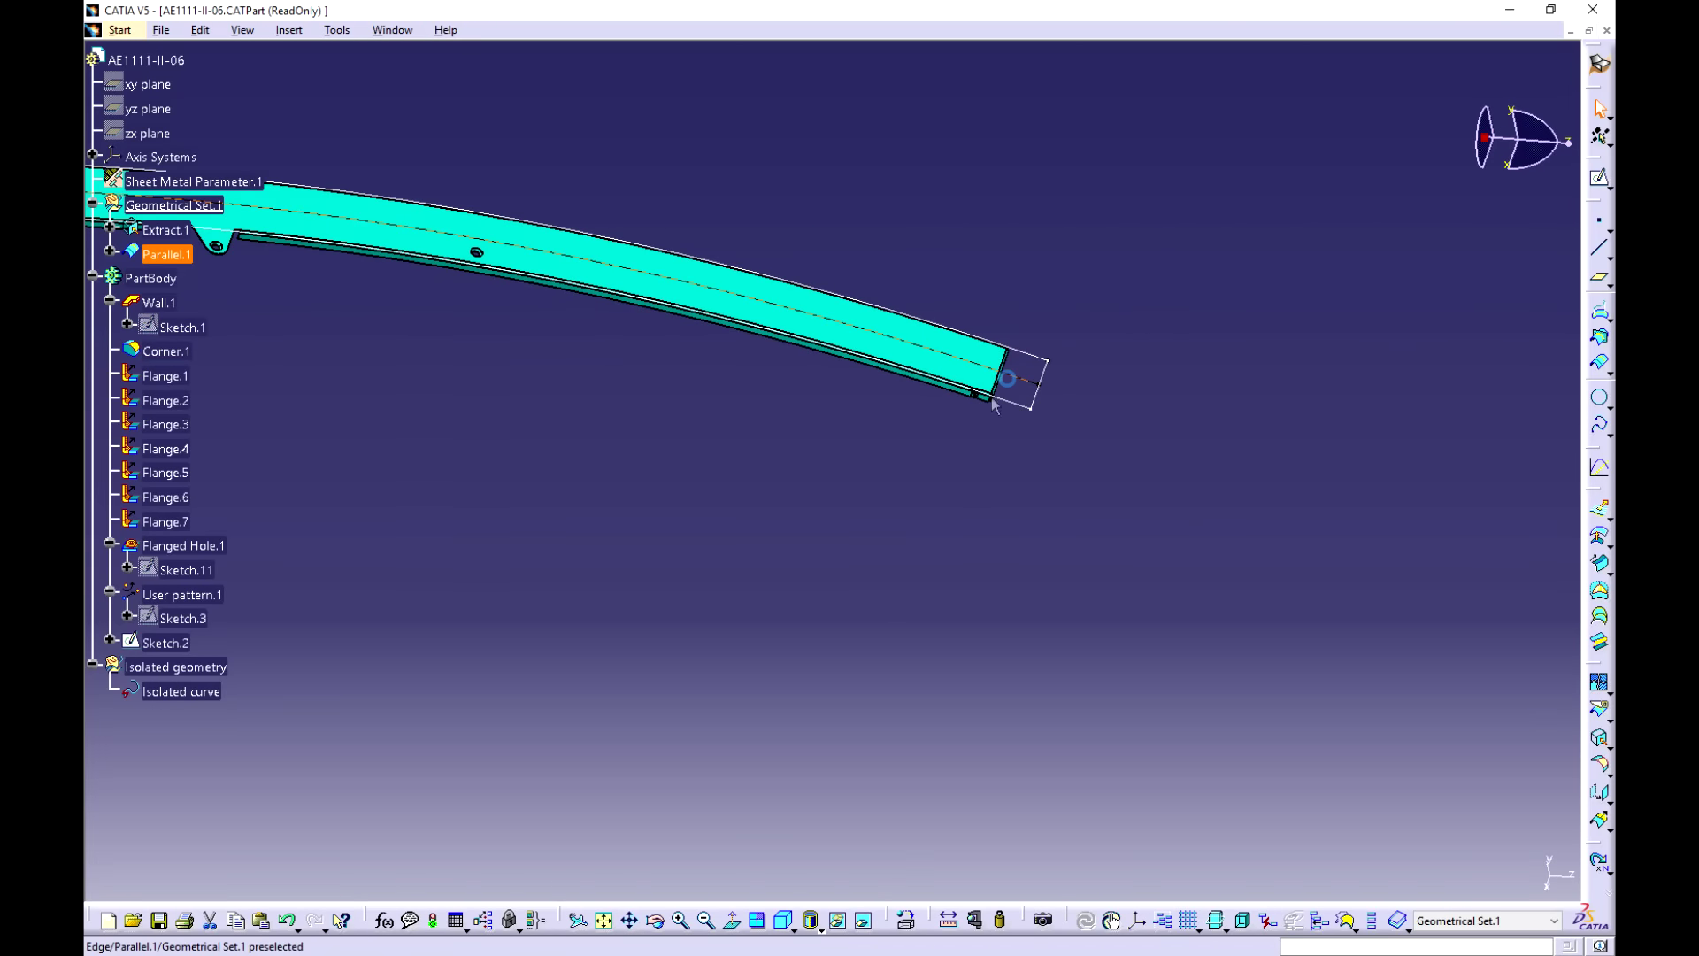
middle_click_drag(886, 487, 936, 390)
middle_click_drag(159, 275, 670, 530)
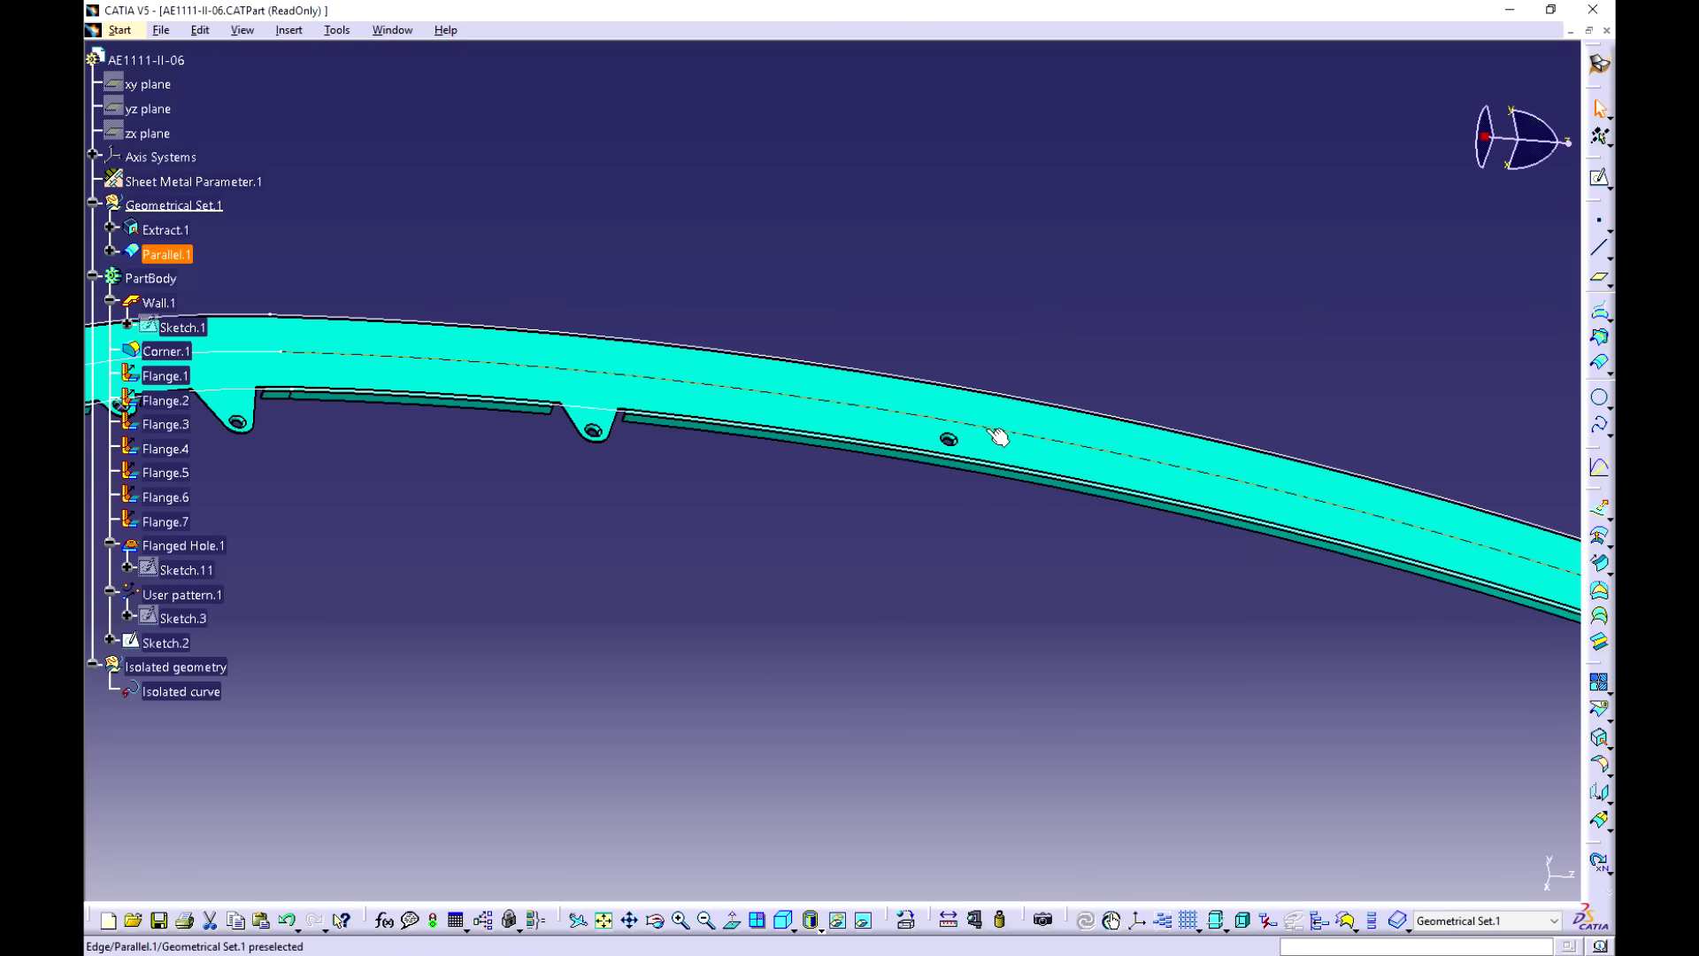
middle_click_drag(513, 365, 475, 358)
middle_click_drag(1348, 378, 1021, 308)
left_click(1021, 306)
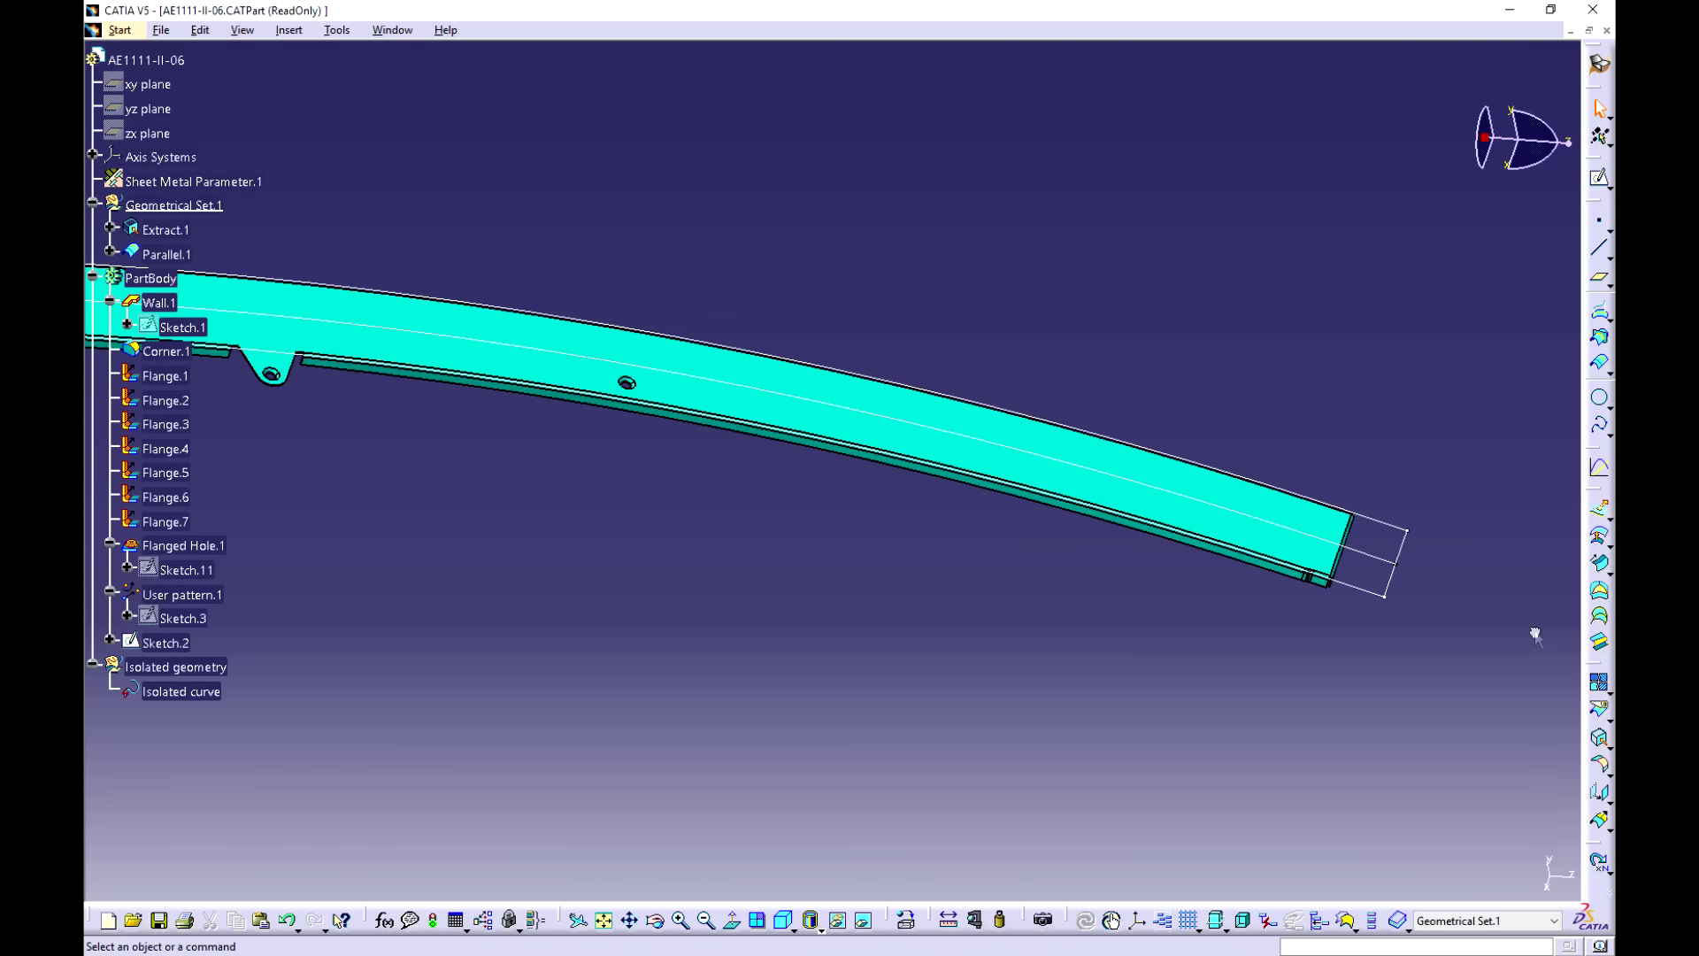
Step: Create a point on the parallel curve at a geodesic length of 160 mm from the extremity away from the tabs, with object repetition enabled
left_click(1598, 221)
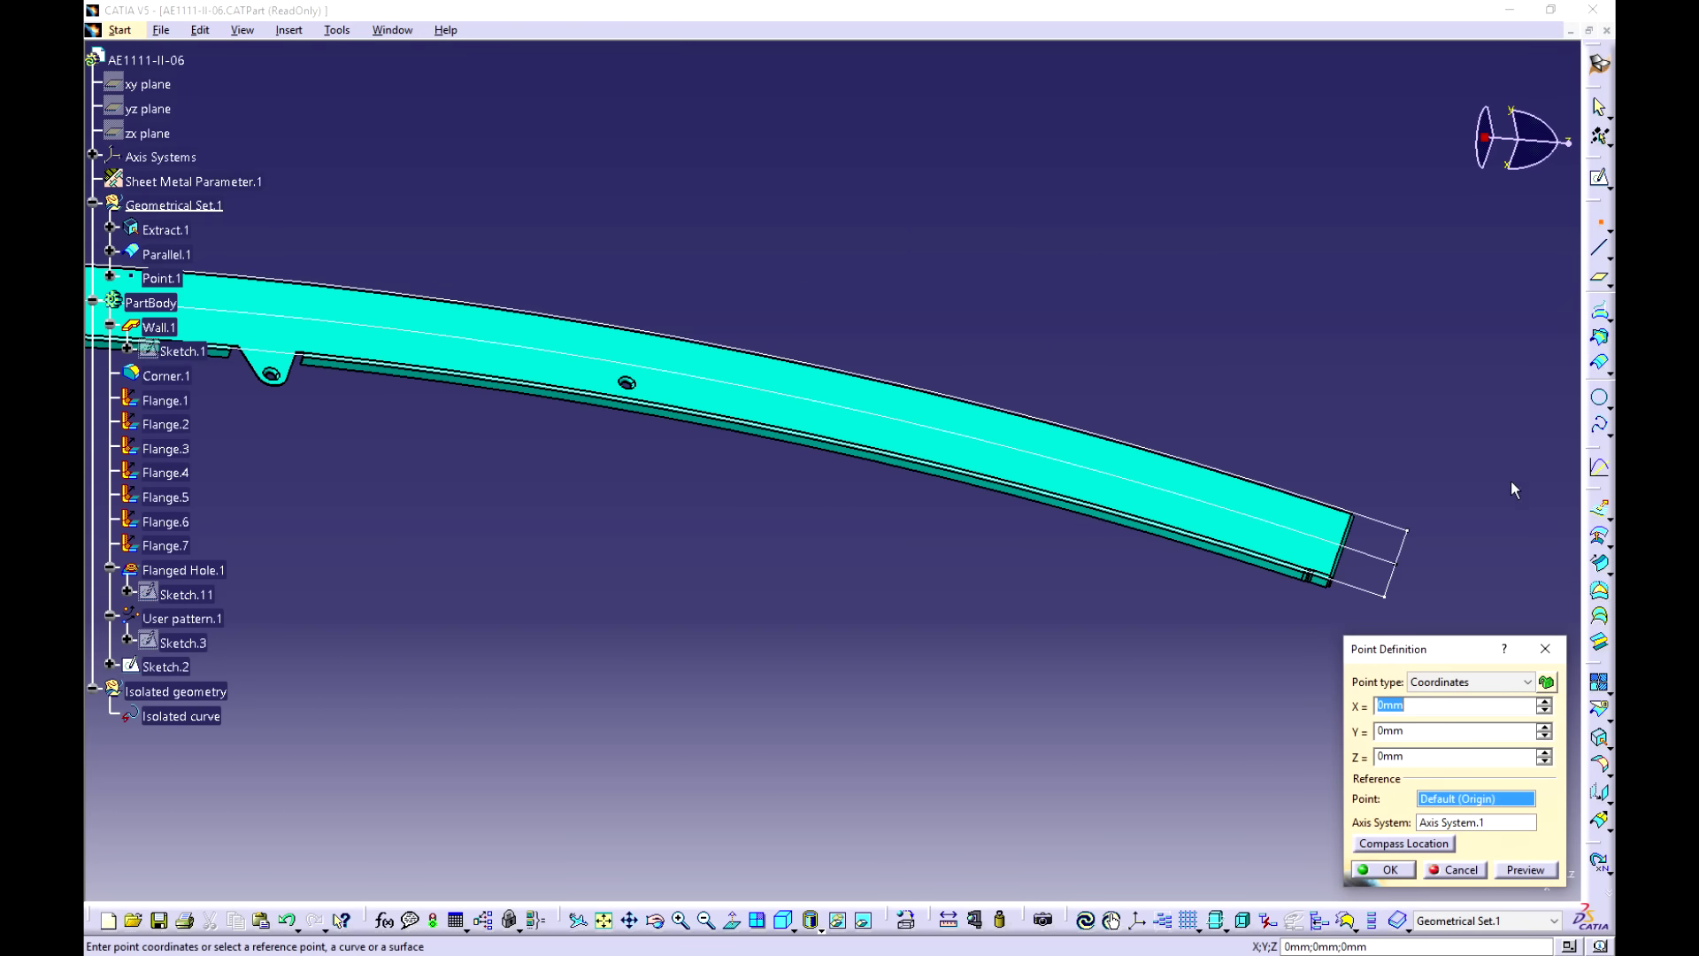
left_click(1460, 679)
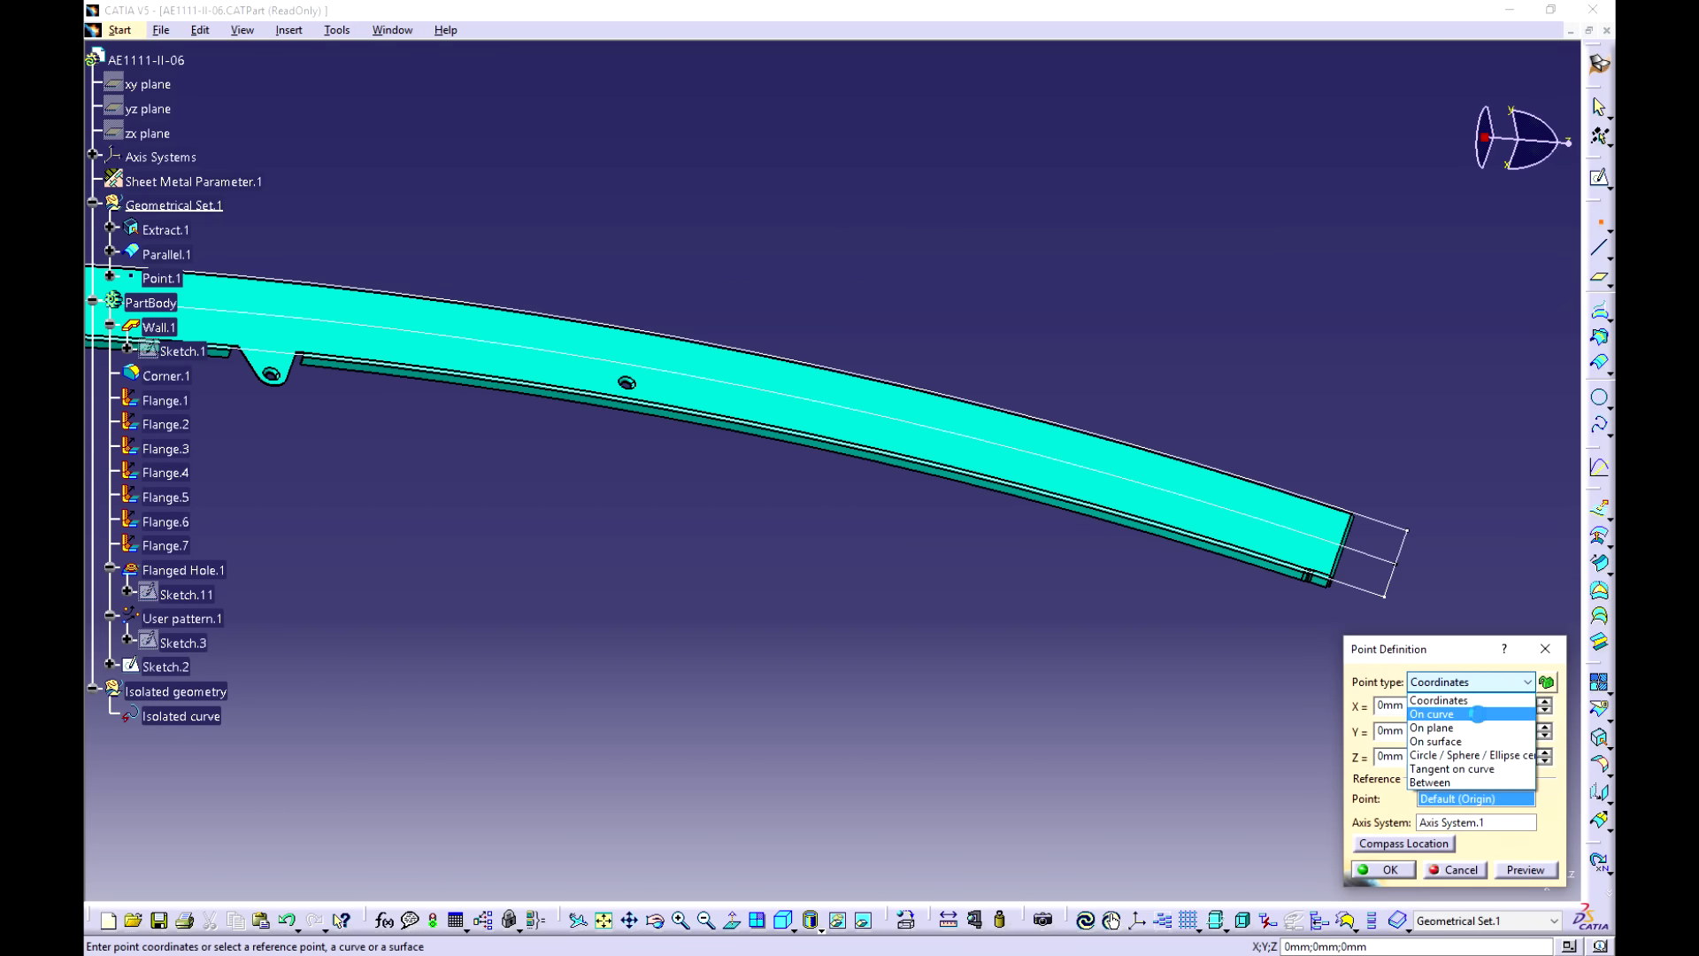
left_click(1475, 712)
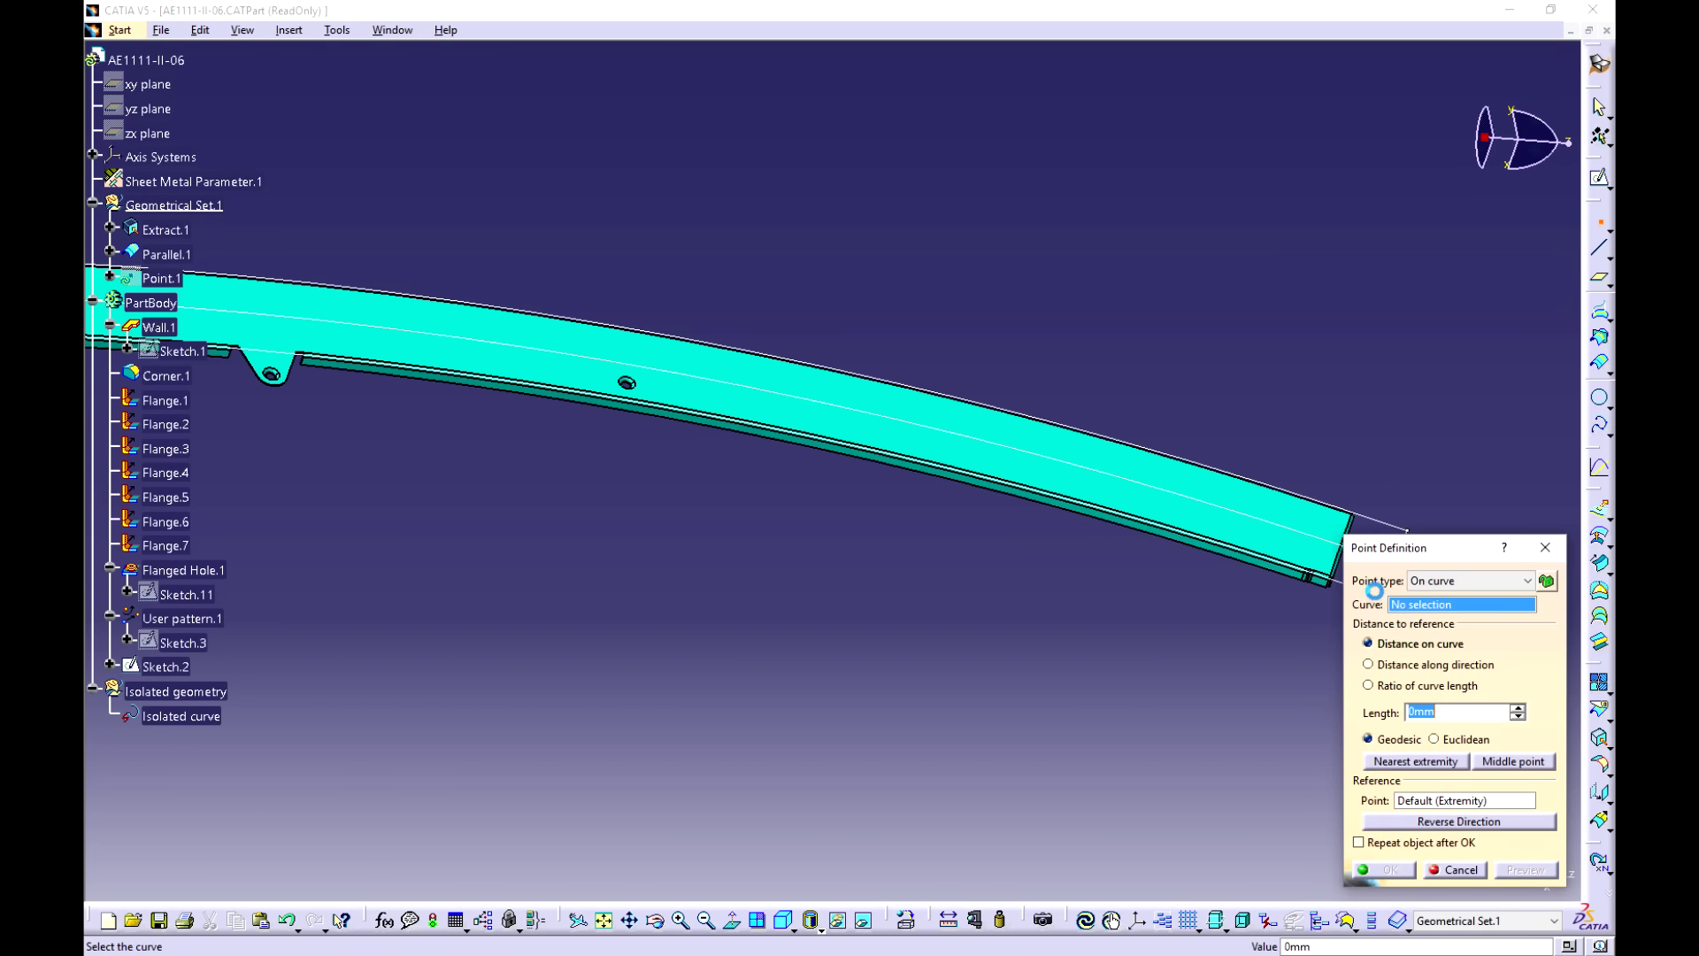
left_click(1303, 535)
middle_click_drag(1249, 637, 1104, 624)
left_click(1460, 711)
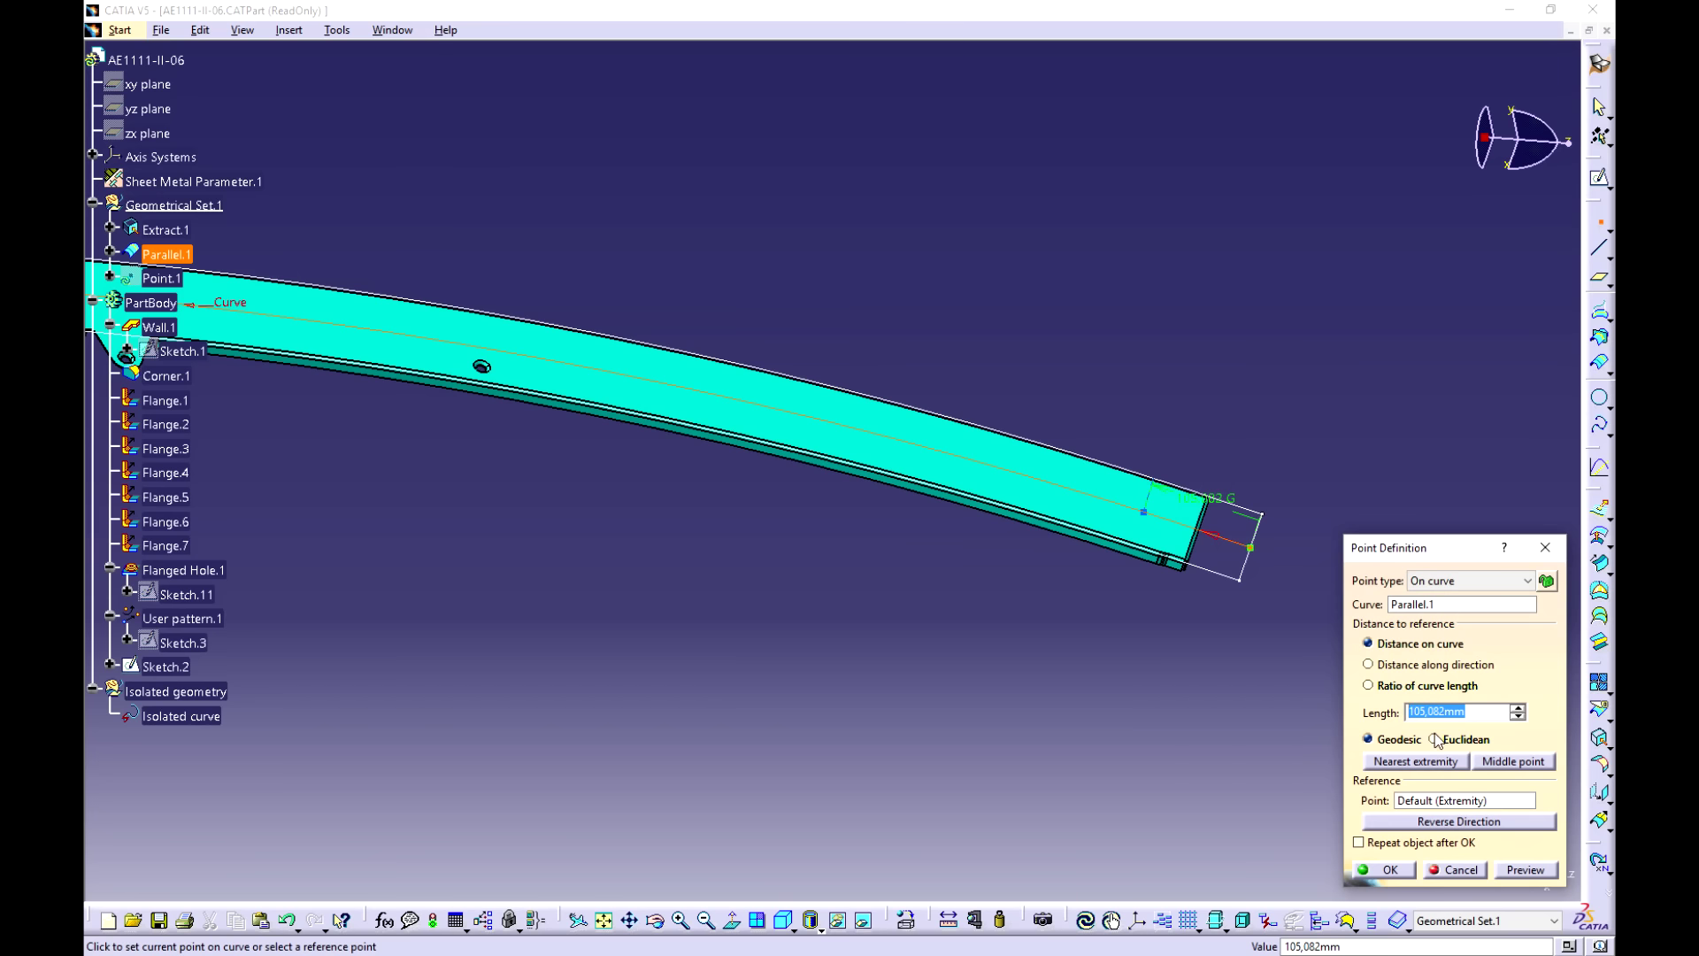
type("160")
key("Return")
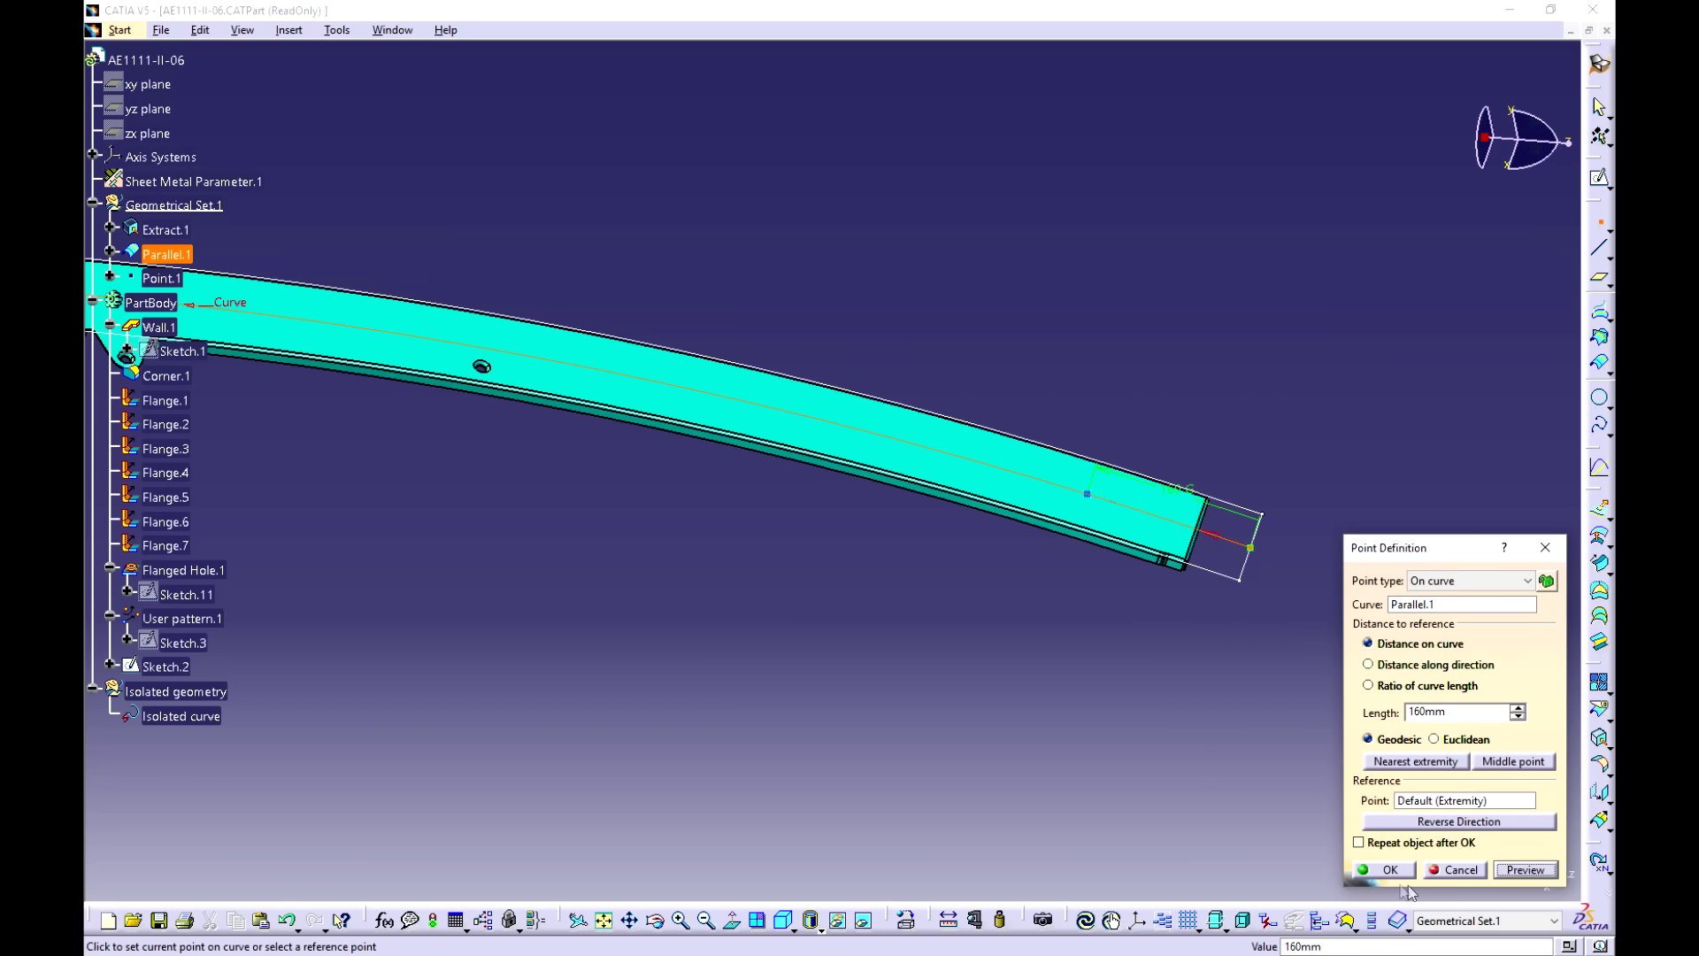
left_click(1372, 847)
left_click(1388, 869)
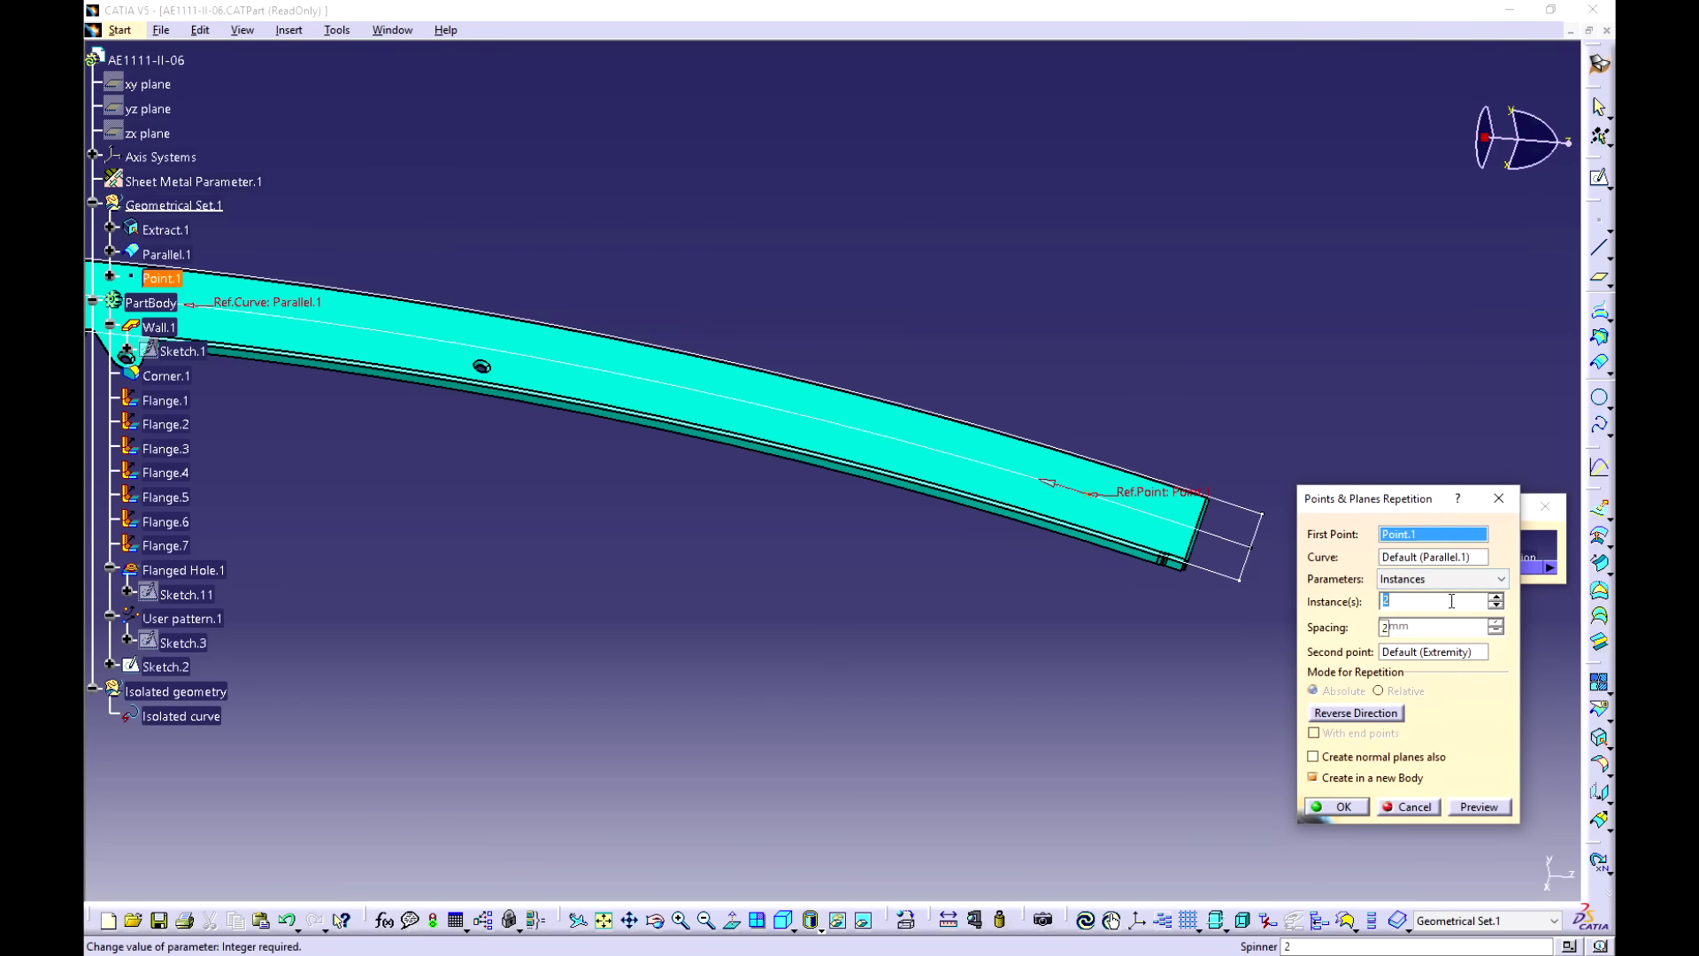
Step: Configure the point repetition by instances and spacing, with 7 instances spaced 160 mm apart, and preview it
type("7")
left_click(1454, 579)
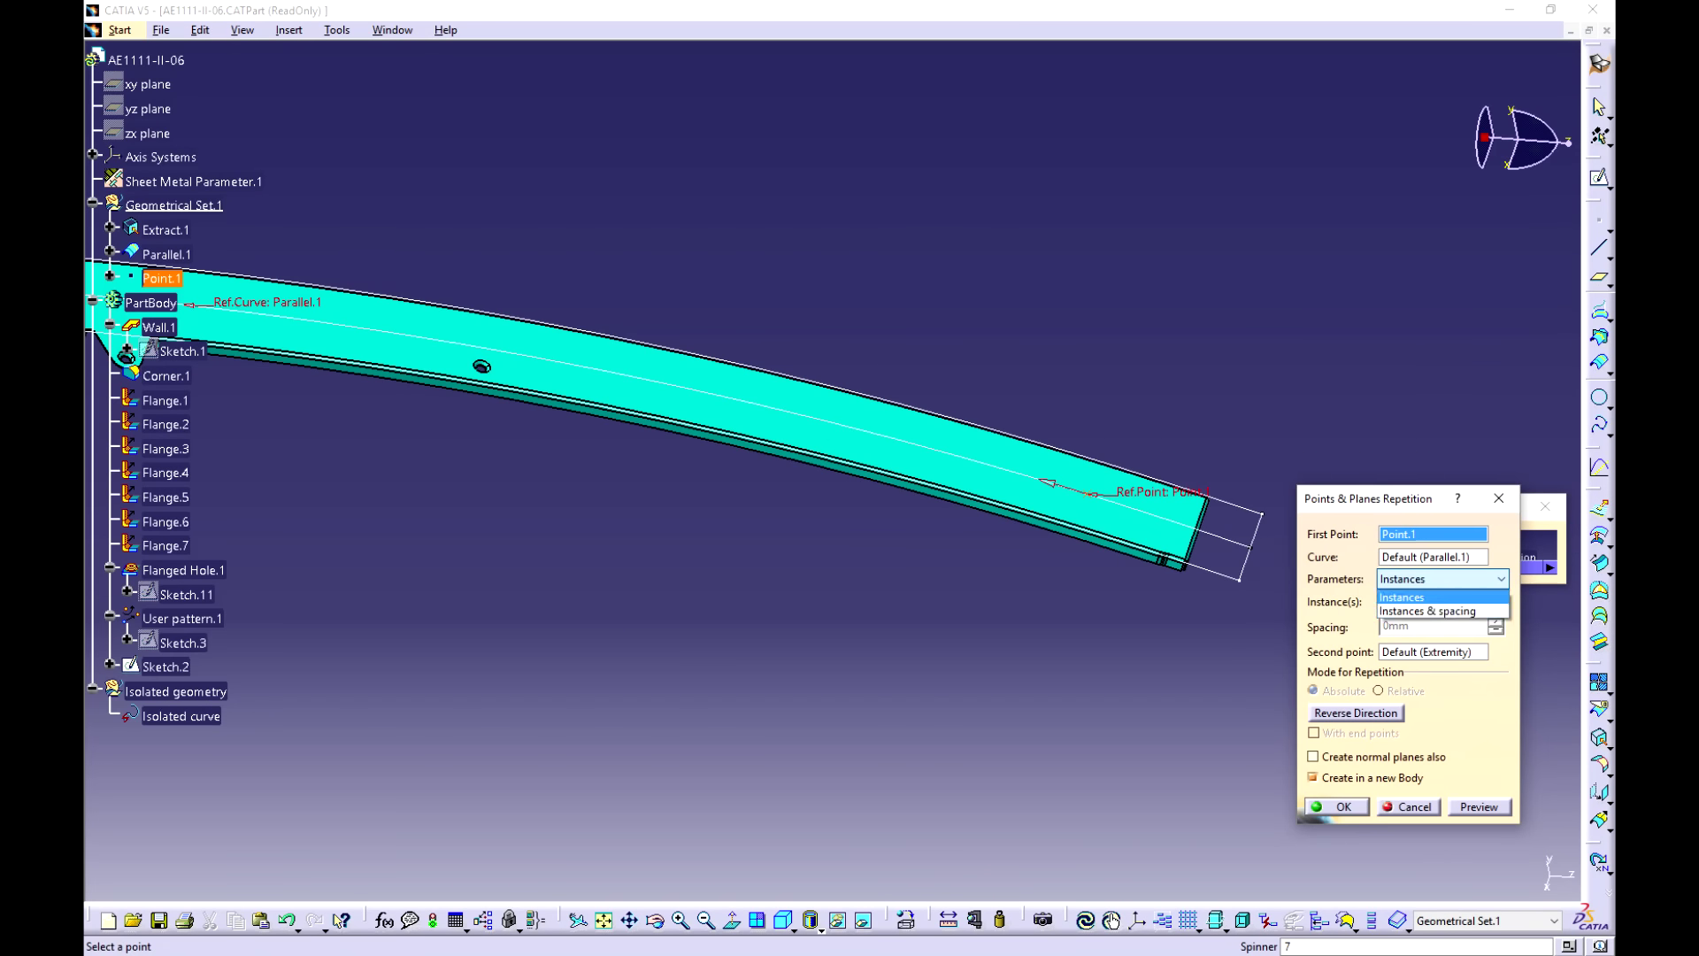
left_click(1426, 597)
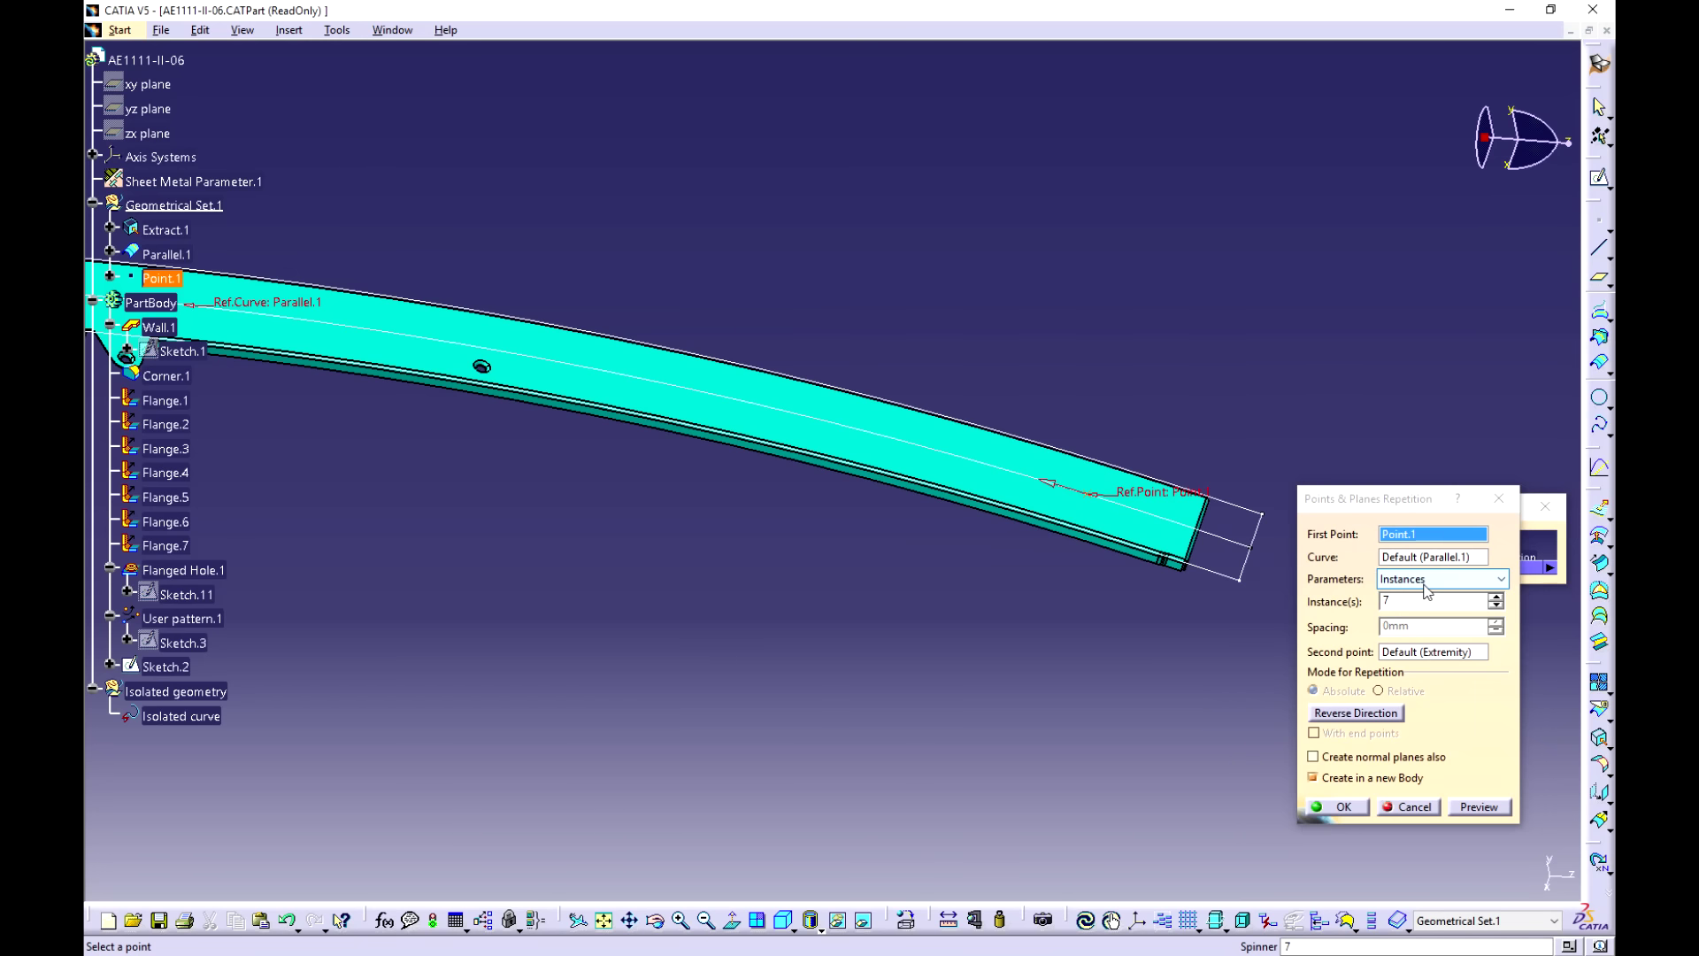
left_click(1426, 580)
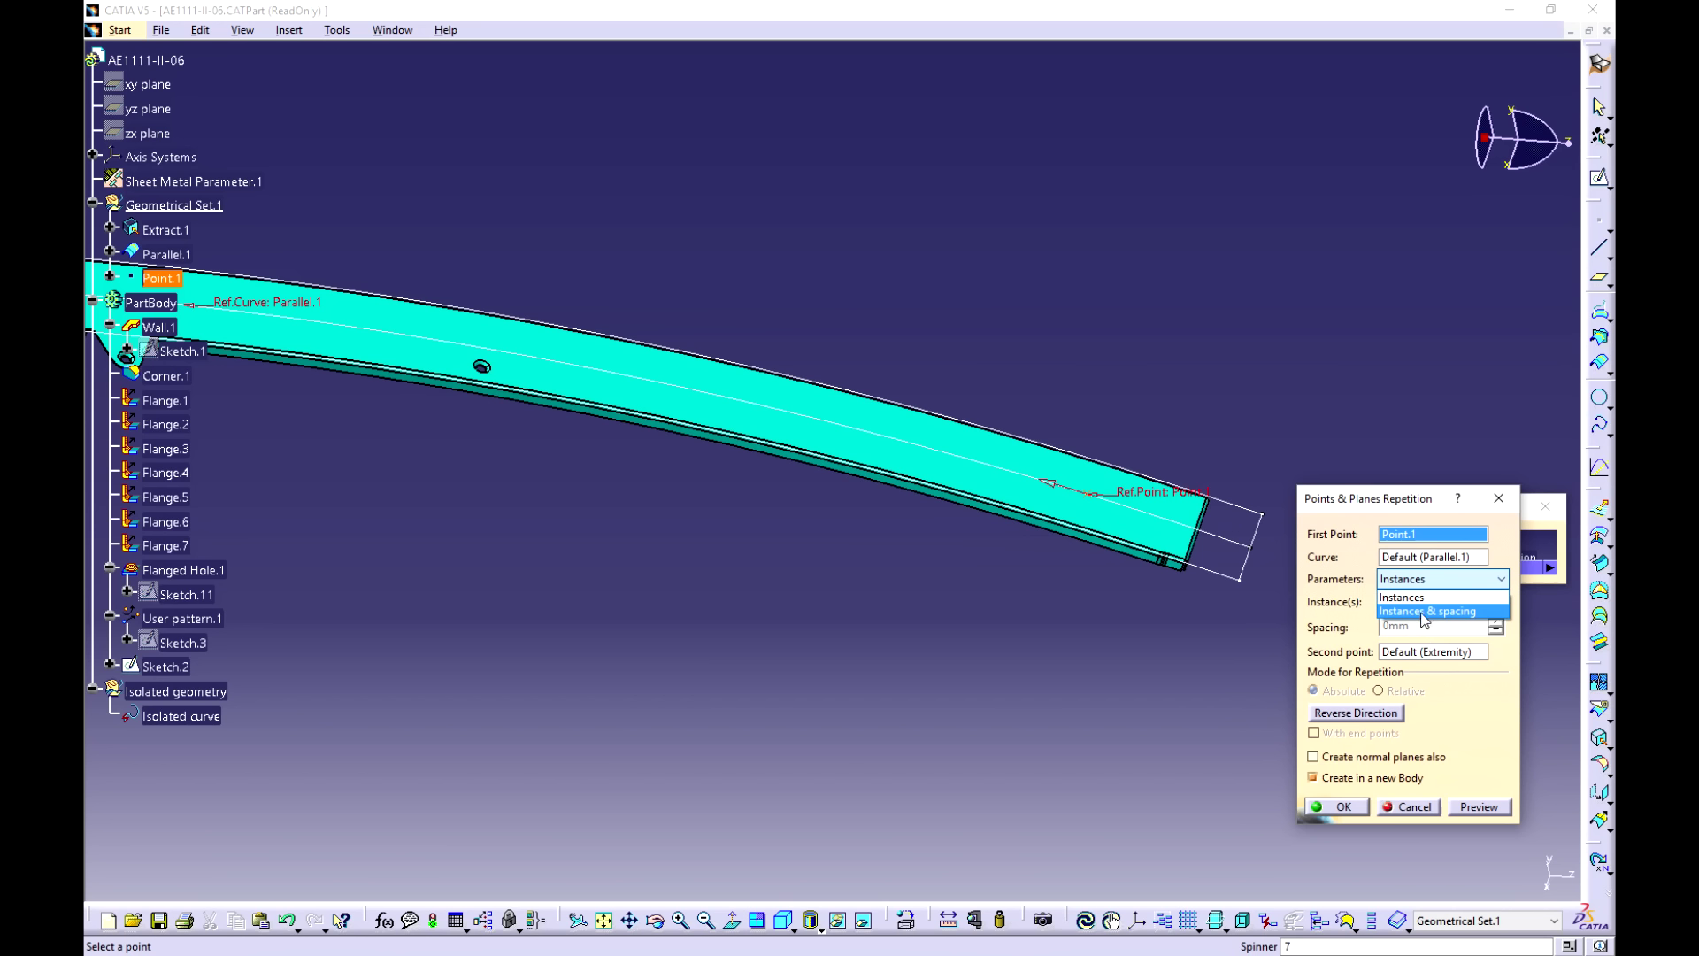
left_click(1427, 612)
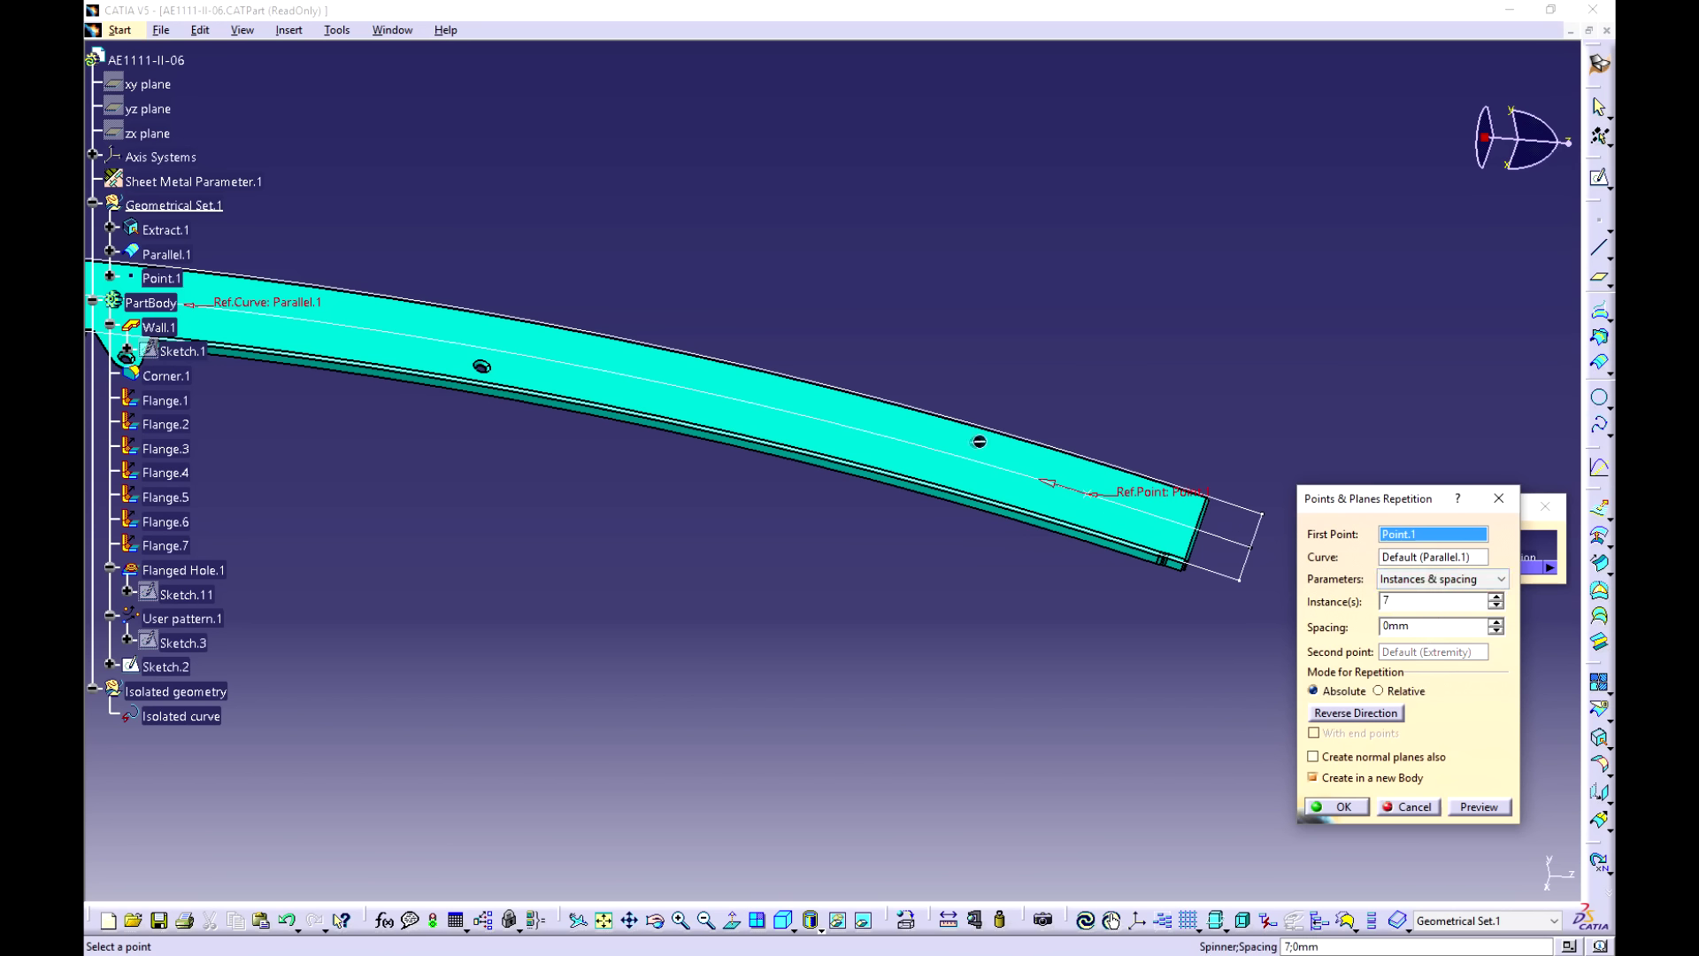
middle_click_drag(296, 403, 494, 408)
left_click_drag(1424, 628, 1106, 607)
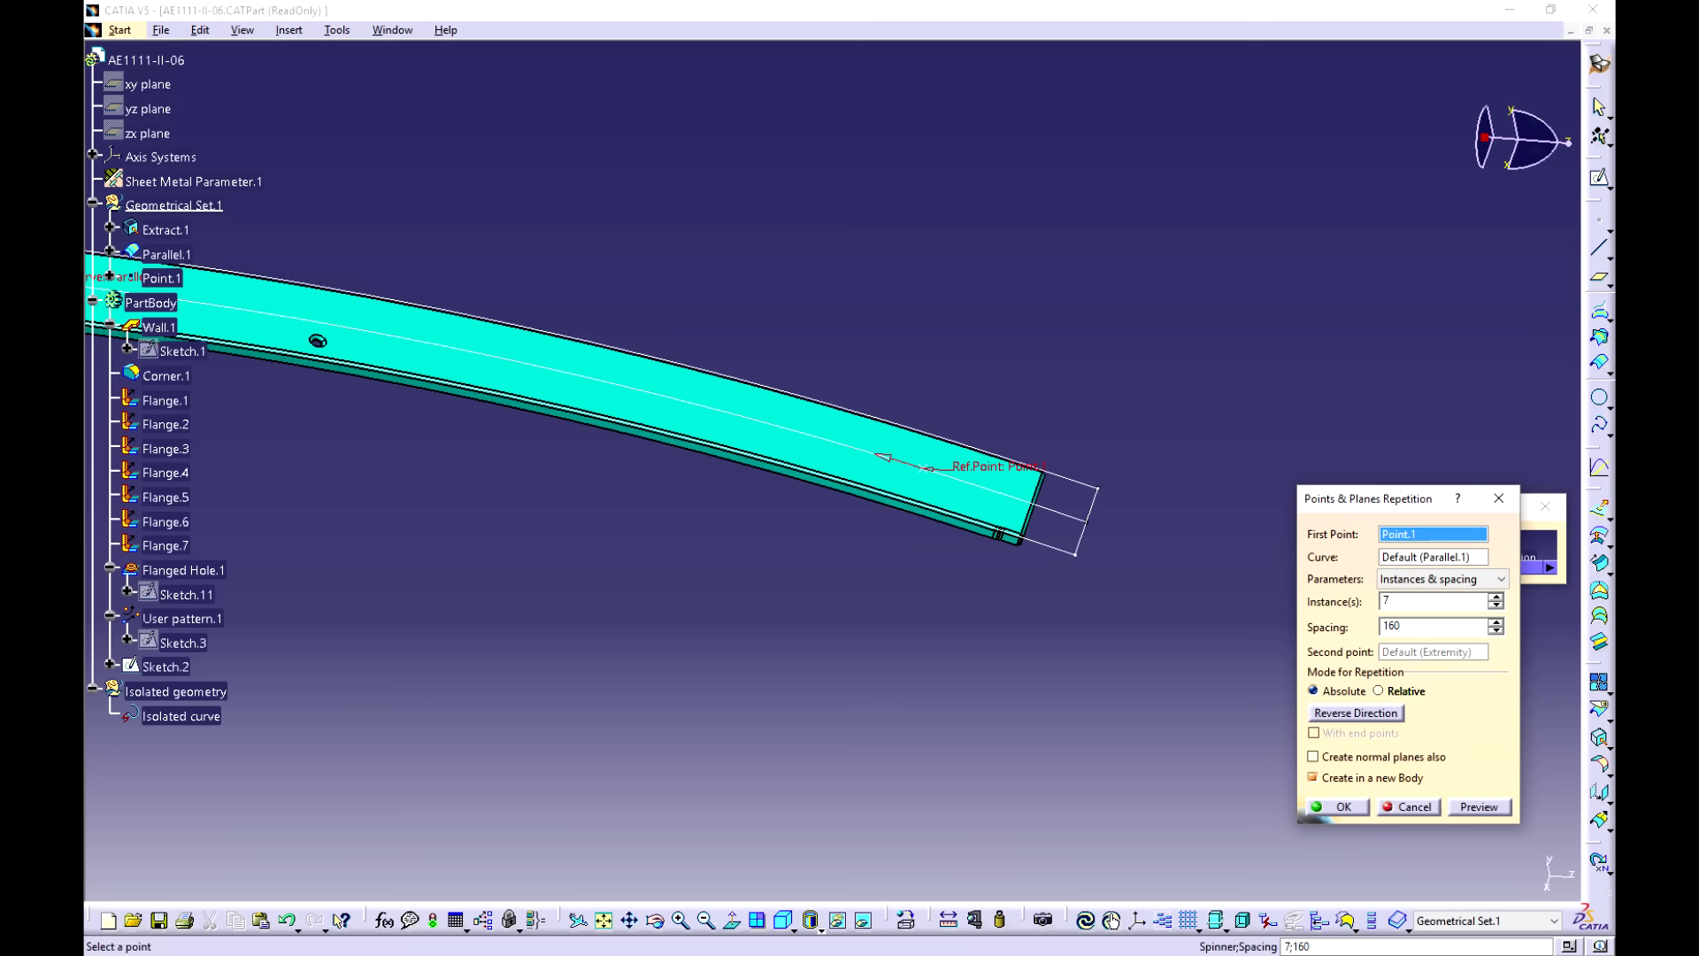
left_click(1474, 811)
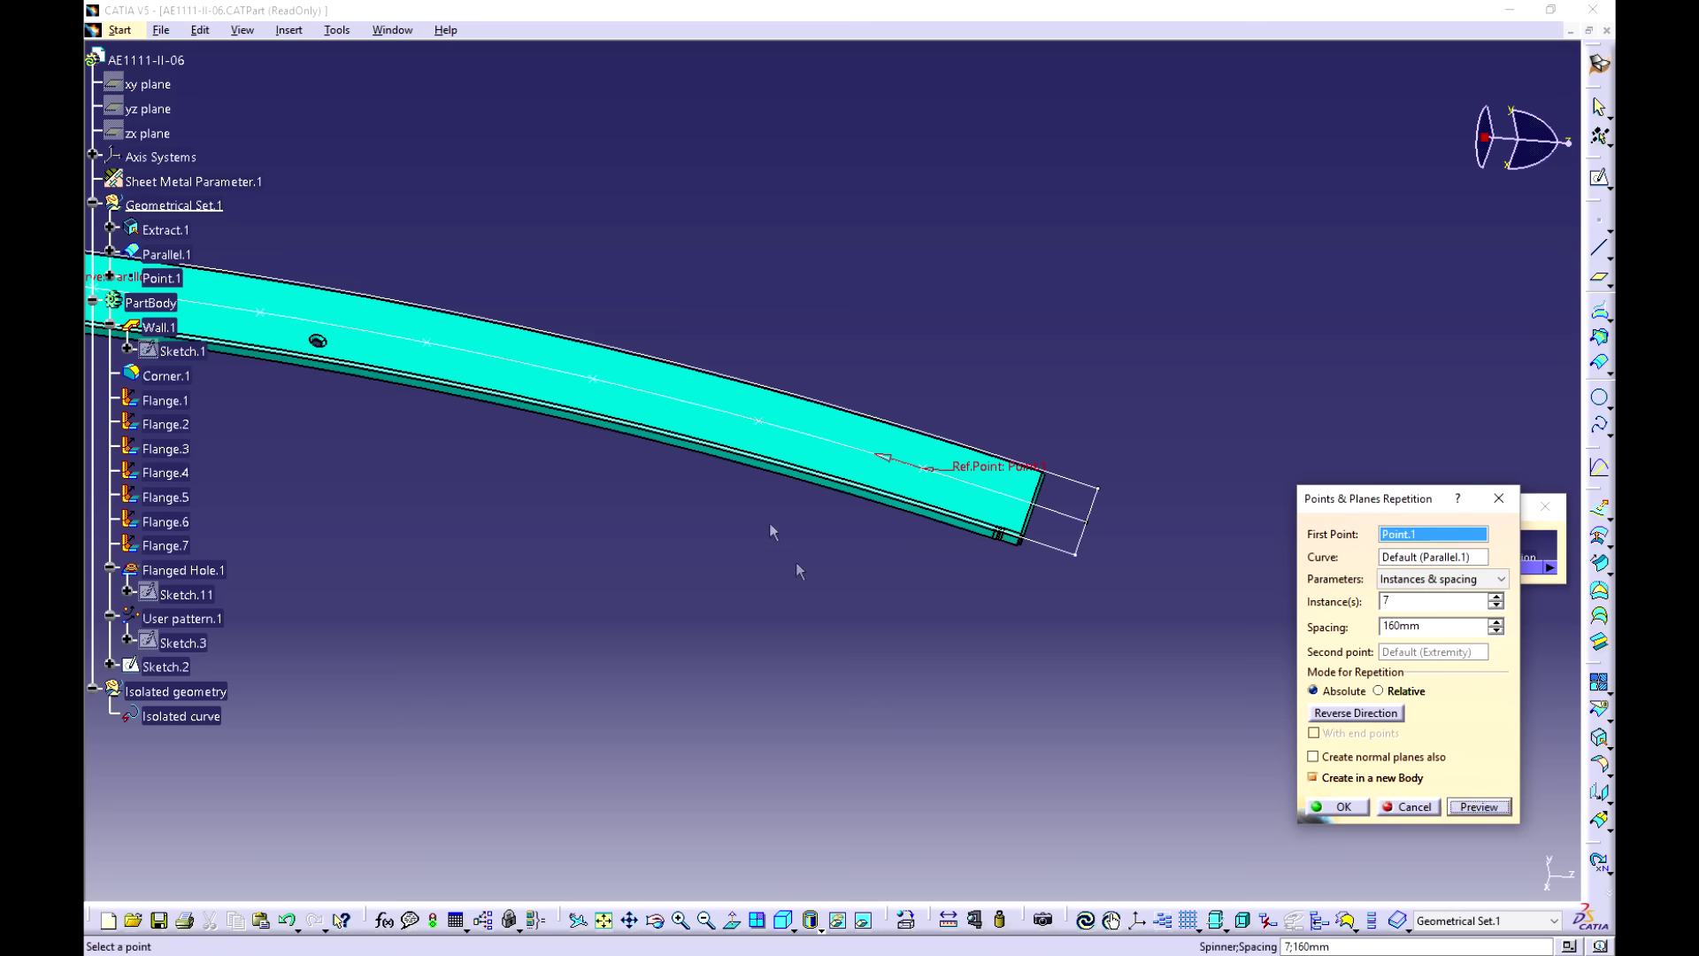
Step: Examine the distribution of the previewed points along the parallel curve over the rib's length
middle_click_drag(504, 425, 985, 595)
middle_click_drag(675, 553, 1061, 549)
middle_click_drag(549, 535, 1071, 487)
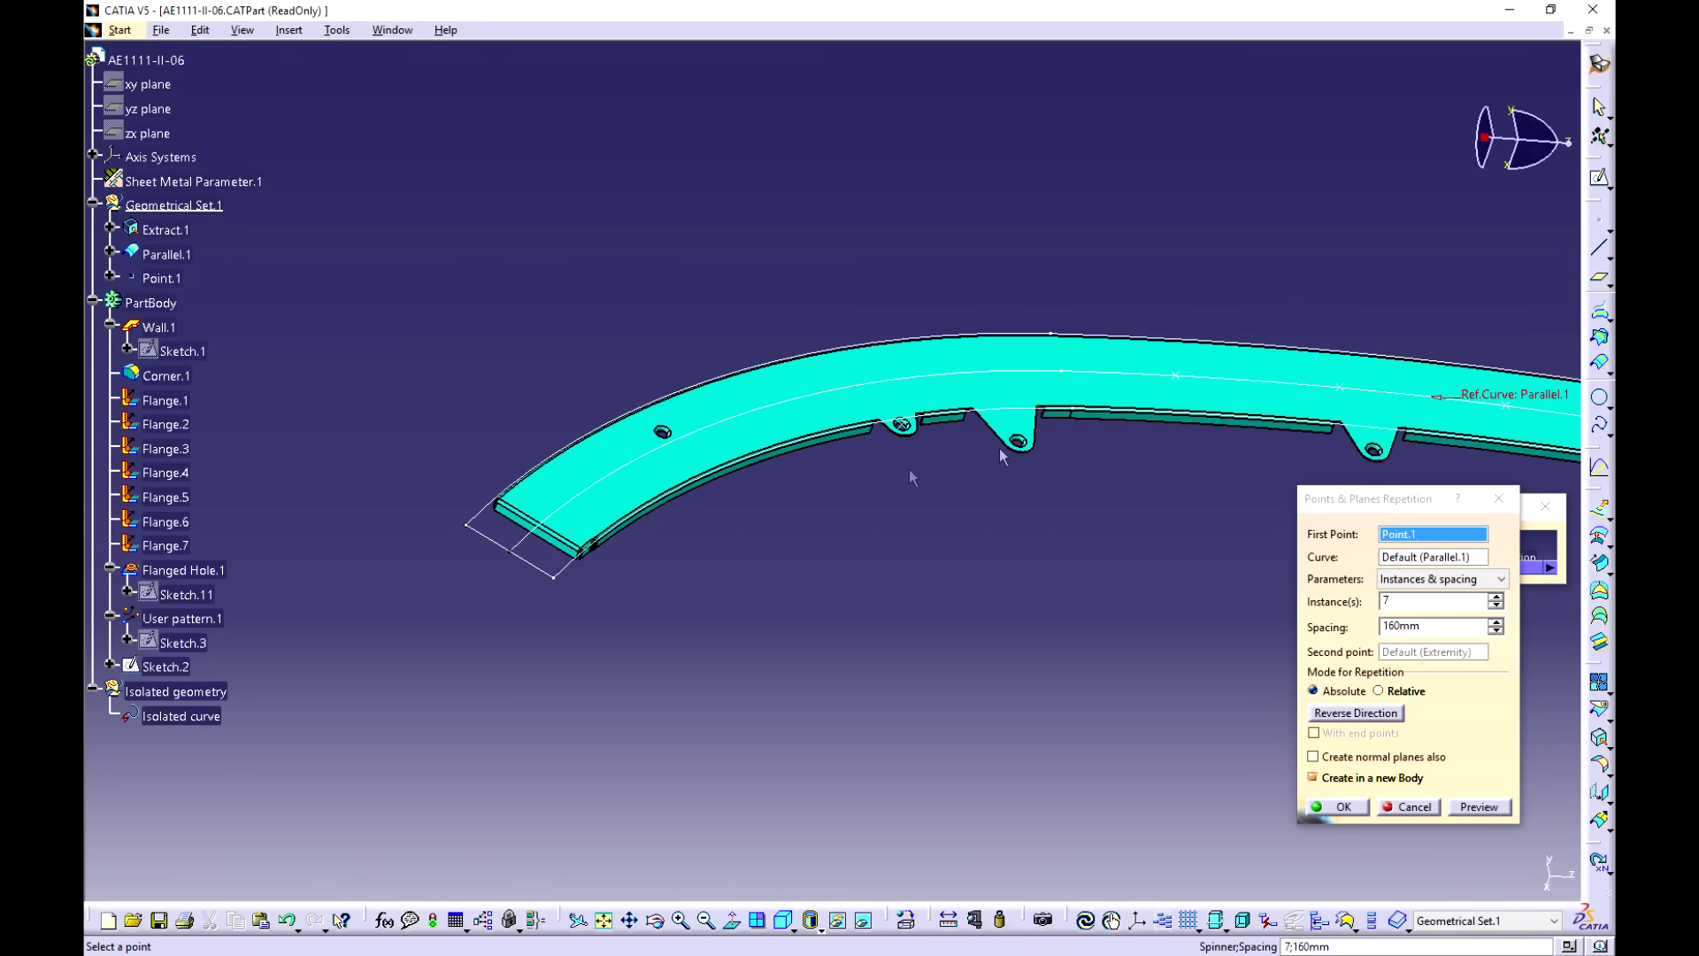
middle_click_drag(1143, 385, 703, 380)
middle_click_drag(1158, 417, 1108, 400)
middle_click_drag(668, 464, 742, 410)
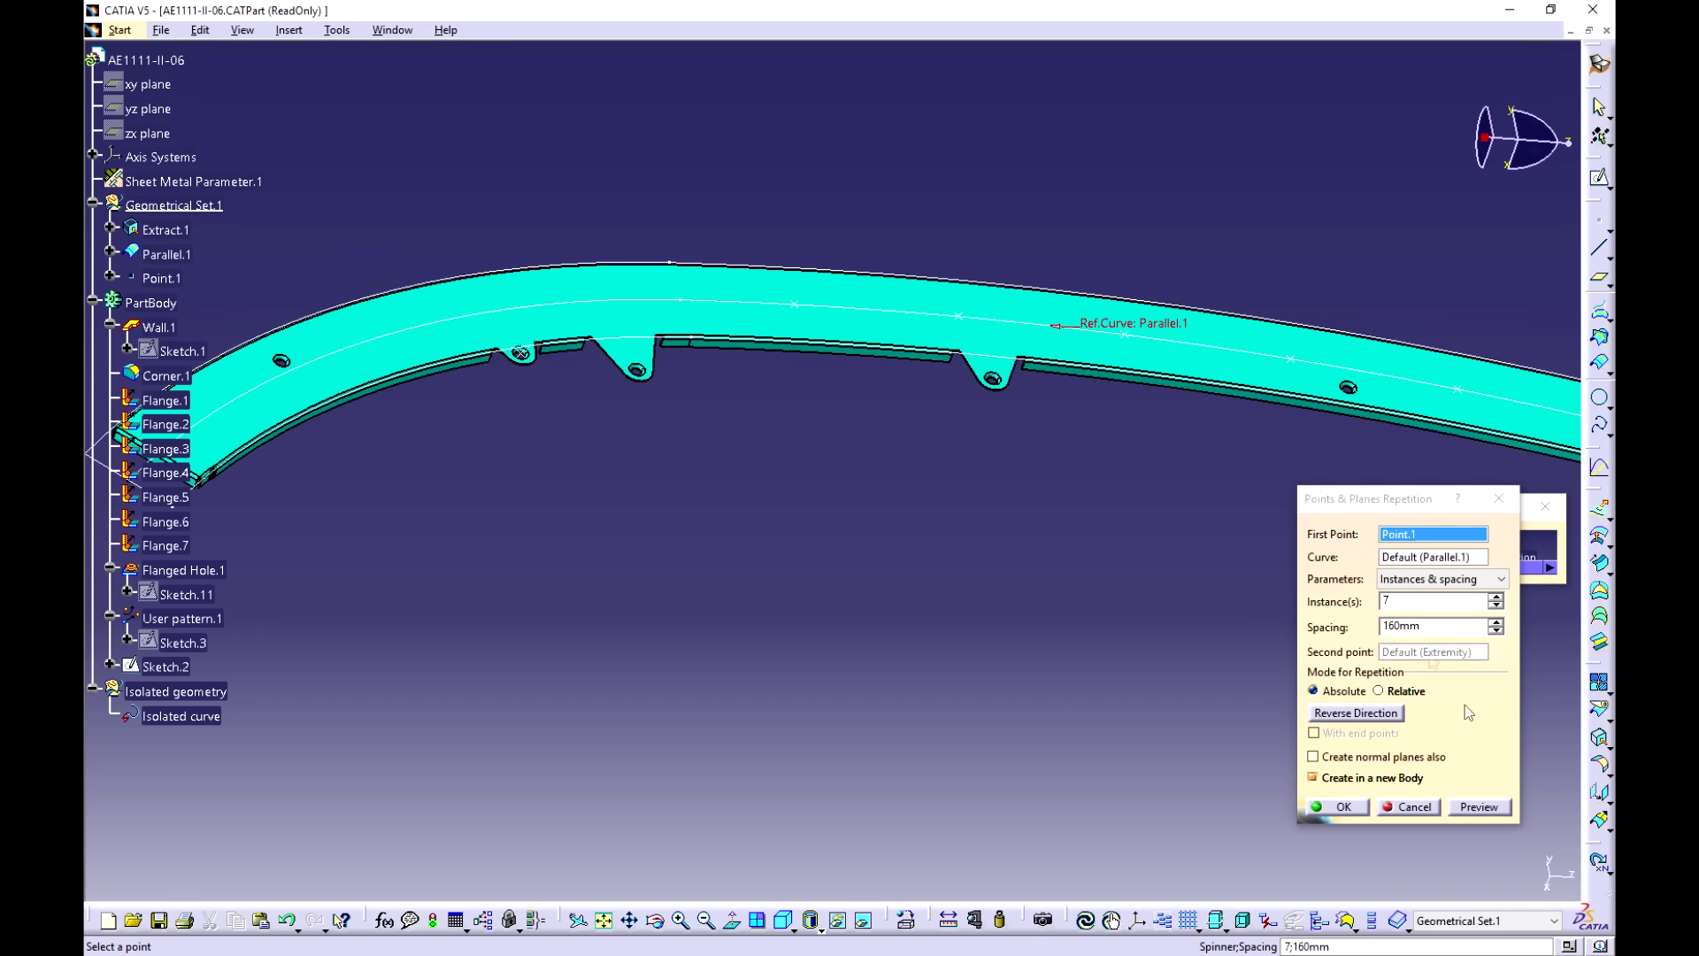
Step: Set the spacing of the repeated points to 250 mm, preview them, and create the 7 instances along the parallel curve
left_click_drag(1421, 630, 945, 635)
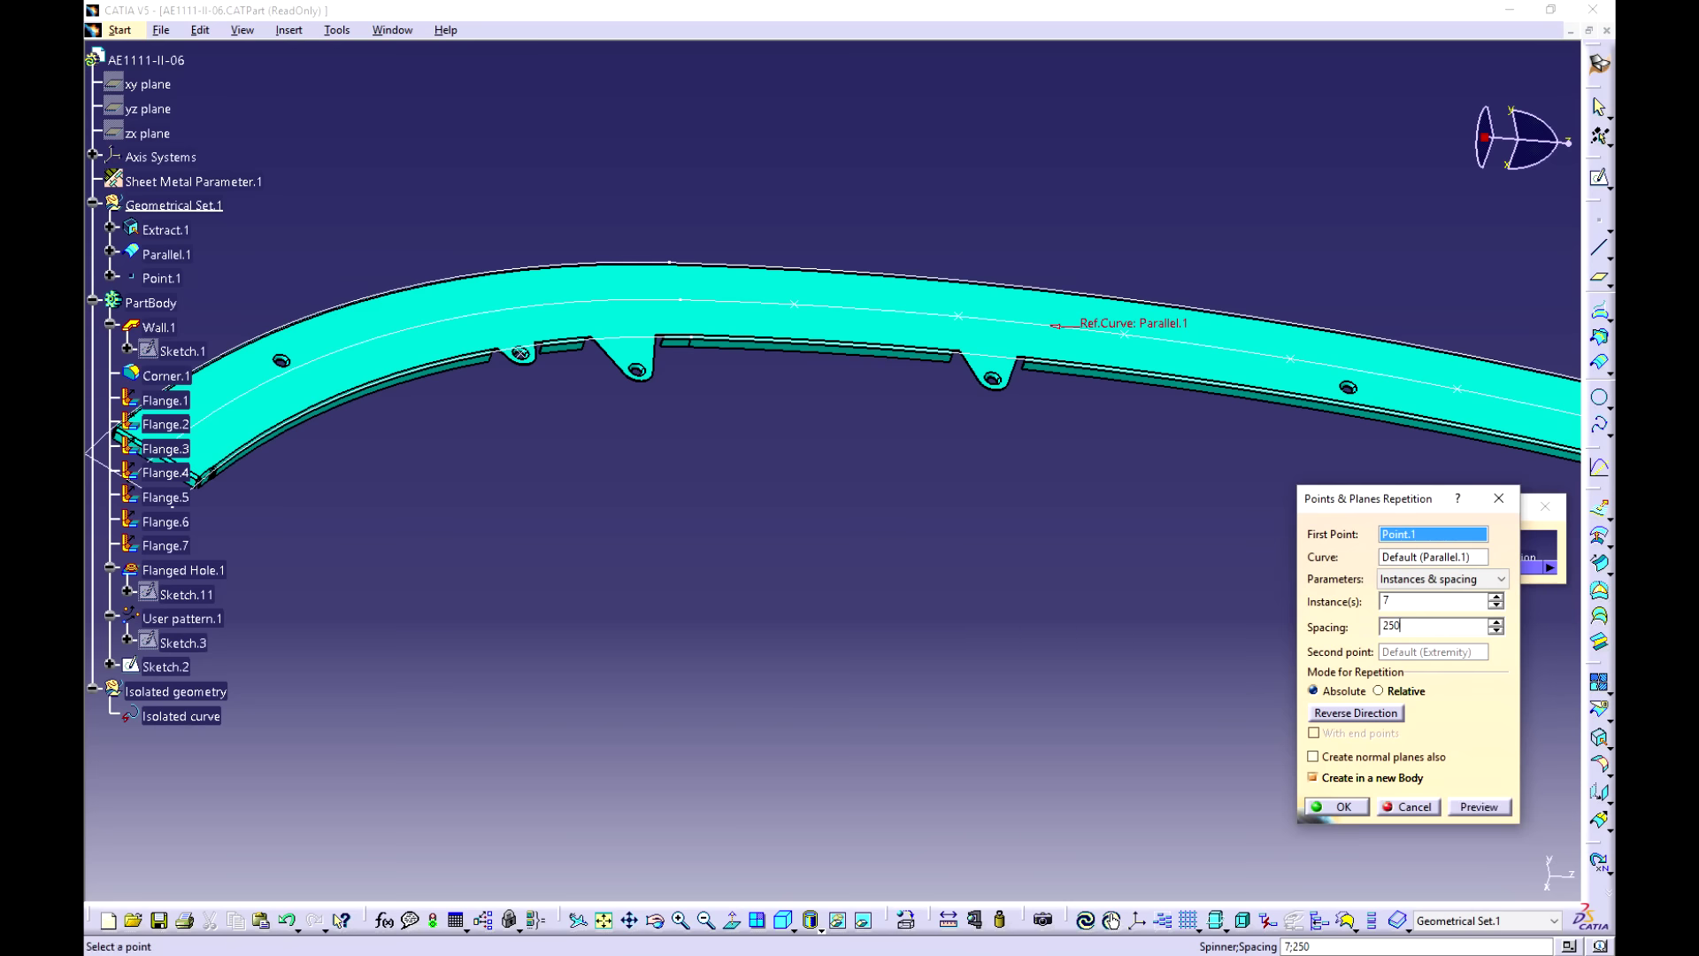
type("250mm")
left_click(1496, 809)
middle_click_drag(921, 575, 633, 651)
middle_click_drag(1018, 531, 454, 283)
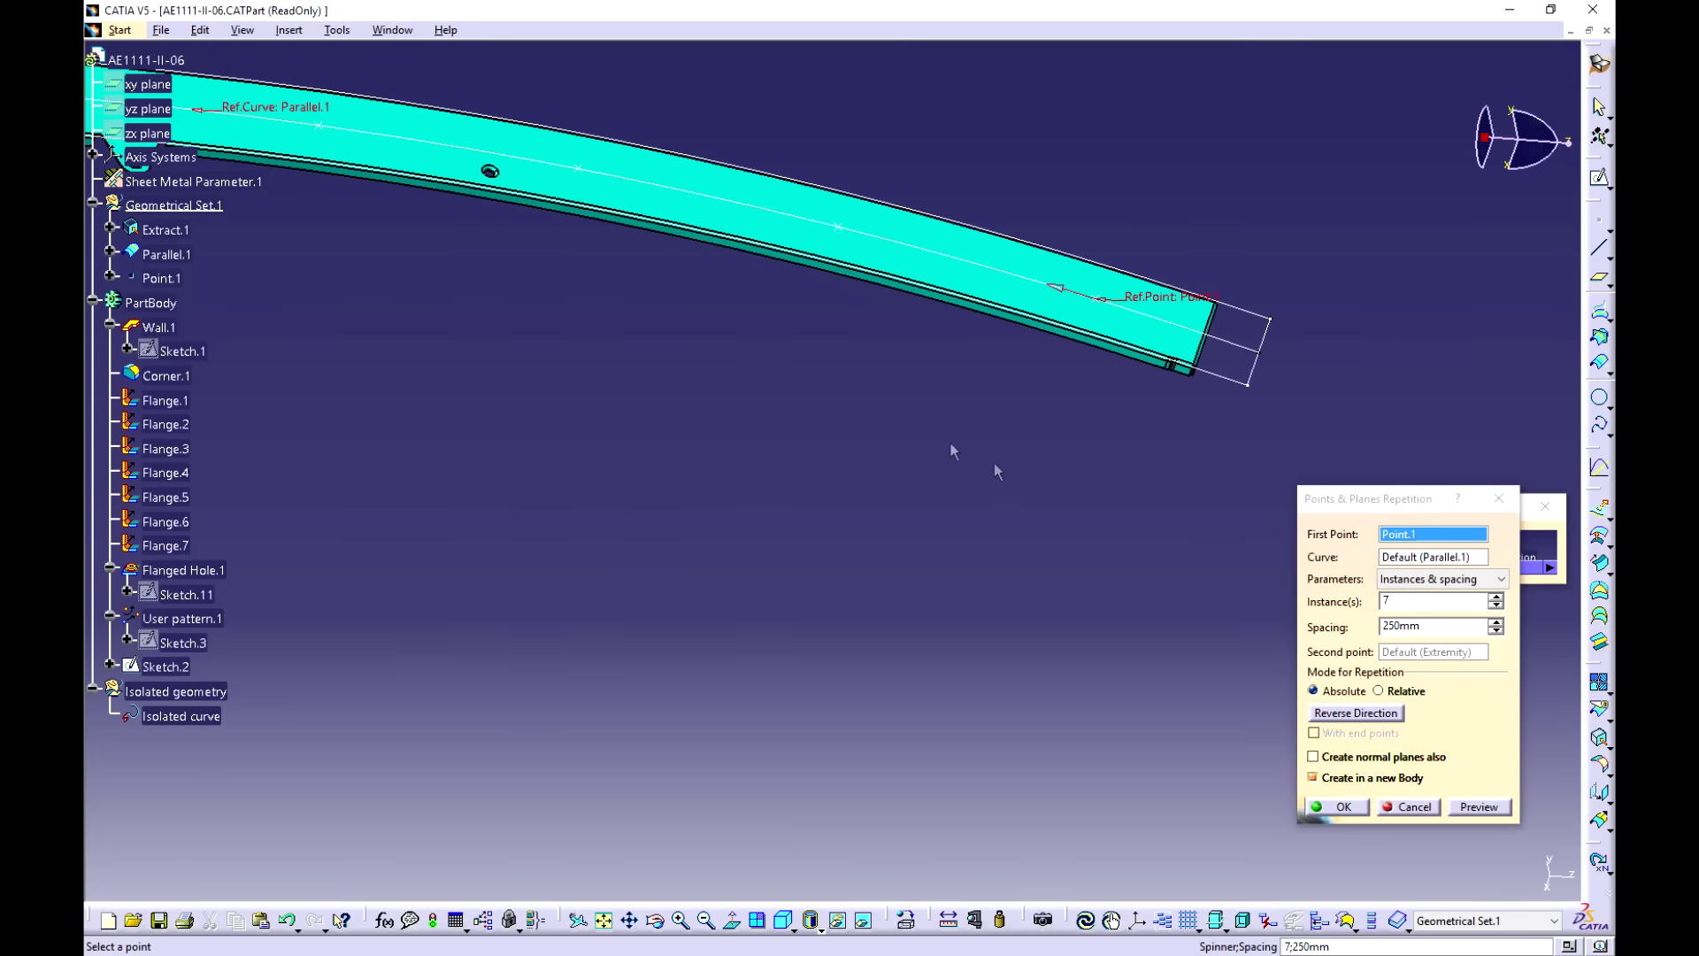
left_click(1352, 806)
middle_click_drag(1004, 398, 1169, 636)
middle_click_drag(796, 588, 923, 598)
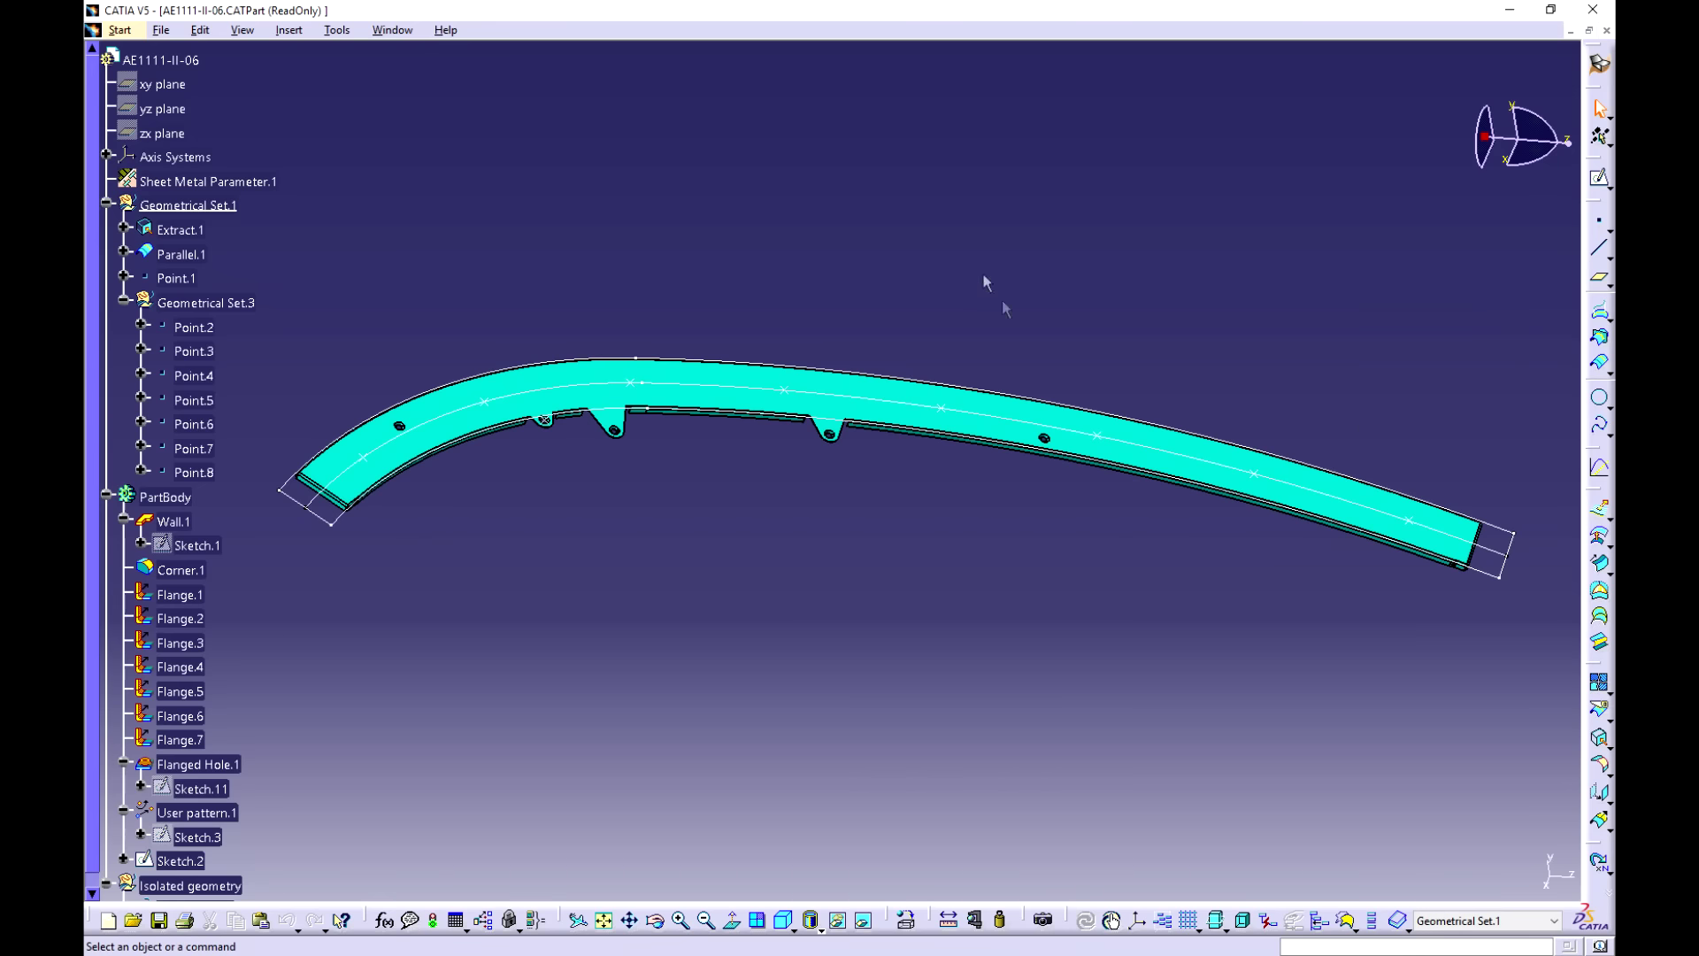
Step: Start a sketch on the yz plane and project the first three curve points from the tab end of the rib
left_click(163, 109)
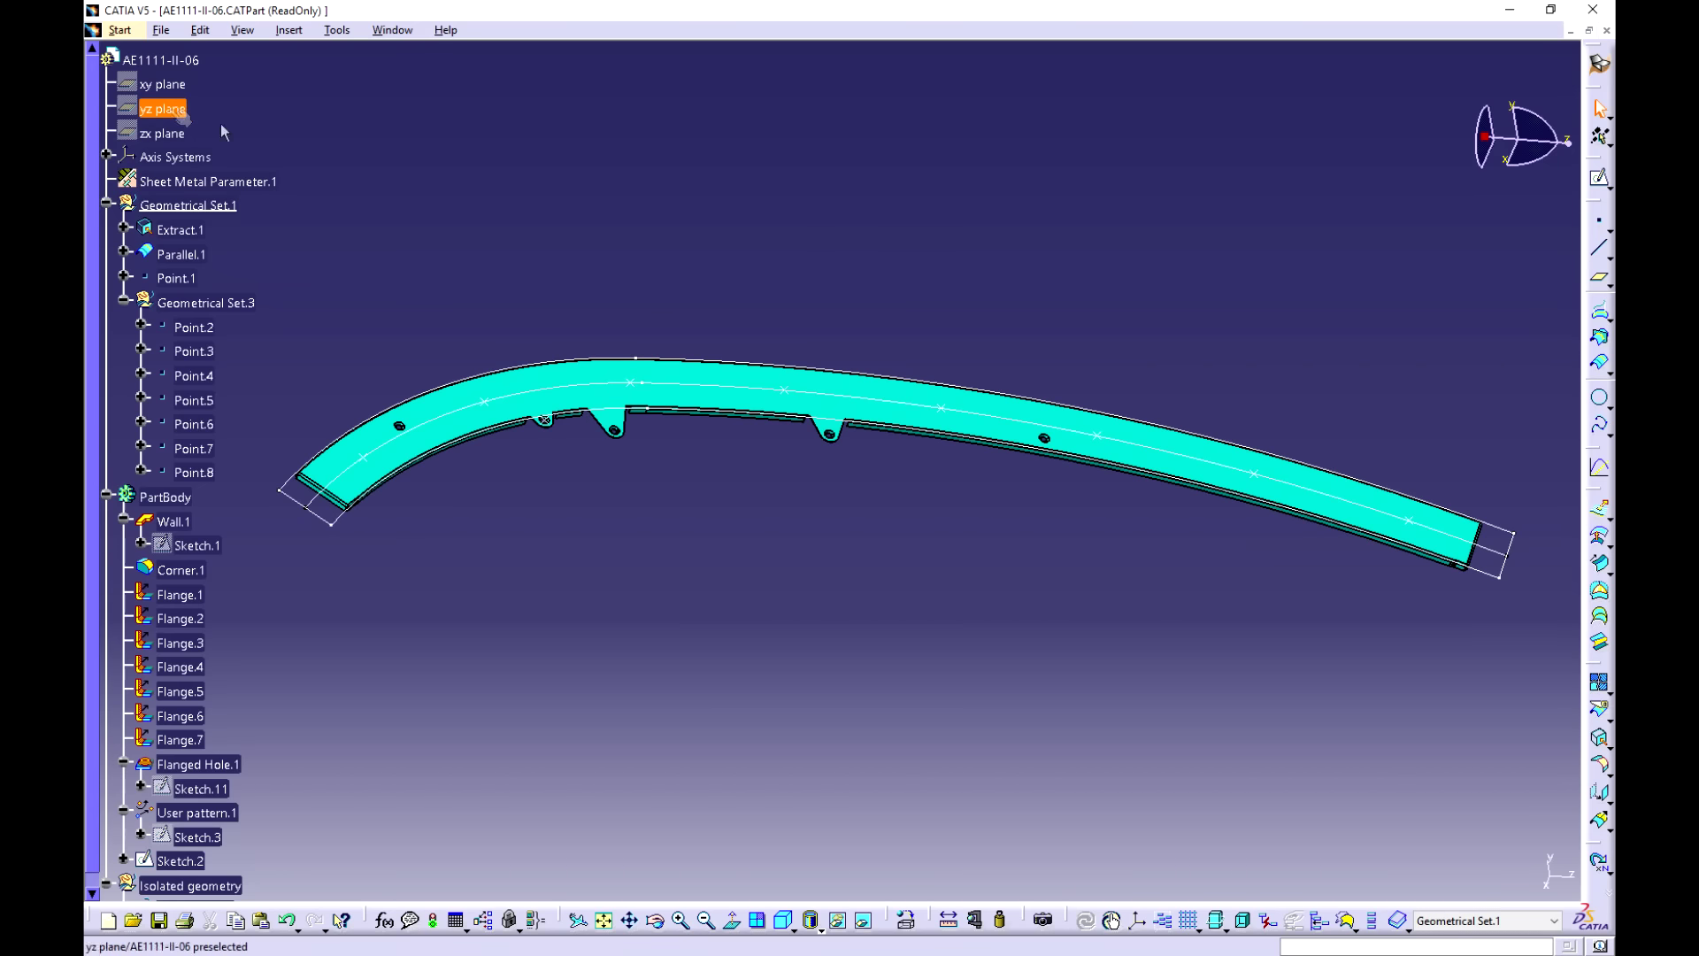
left_click(1599, 177)
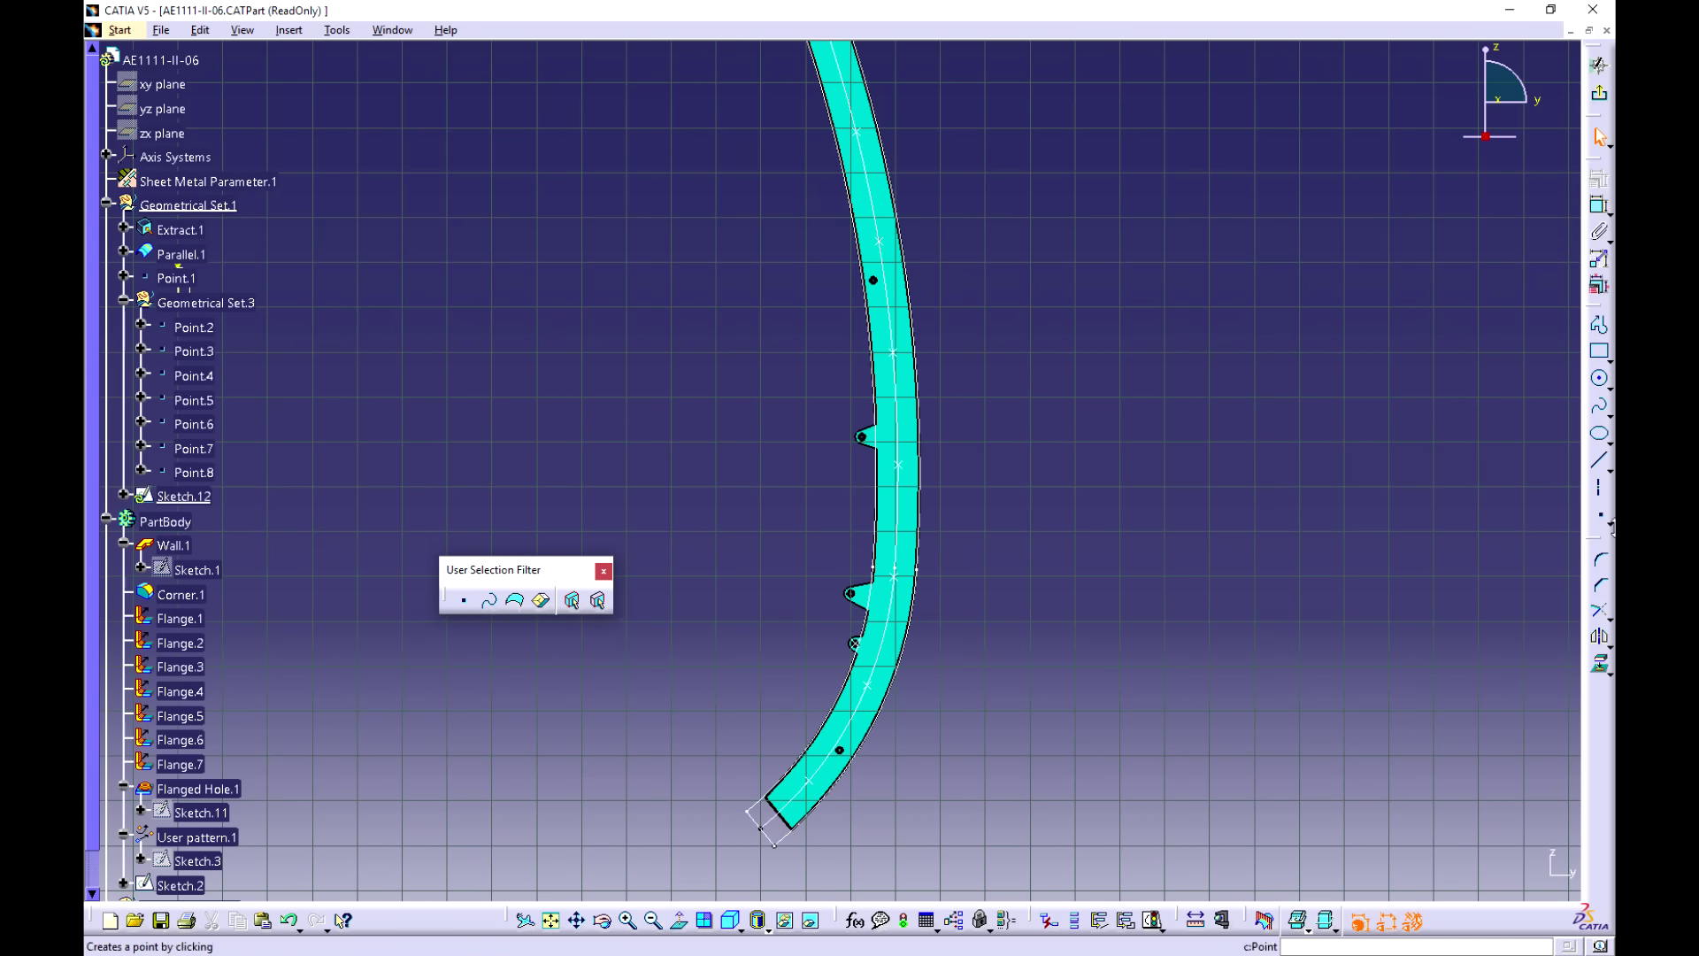
left_click(1602, 666)
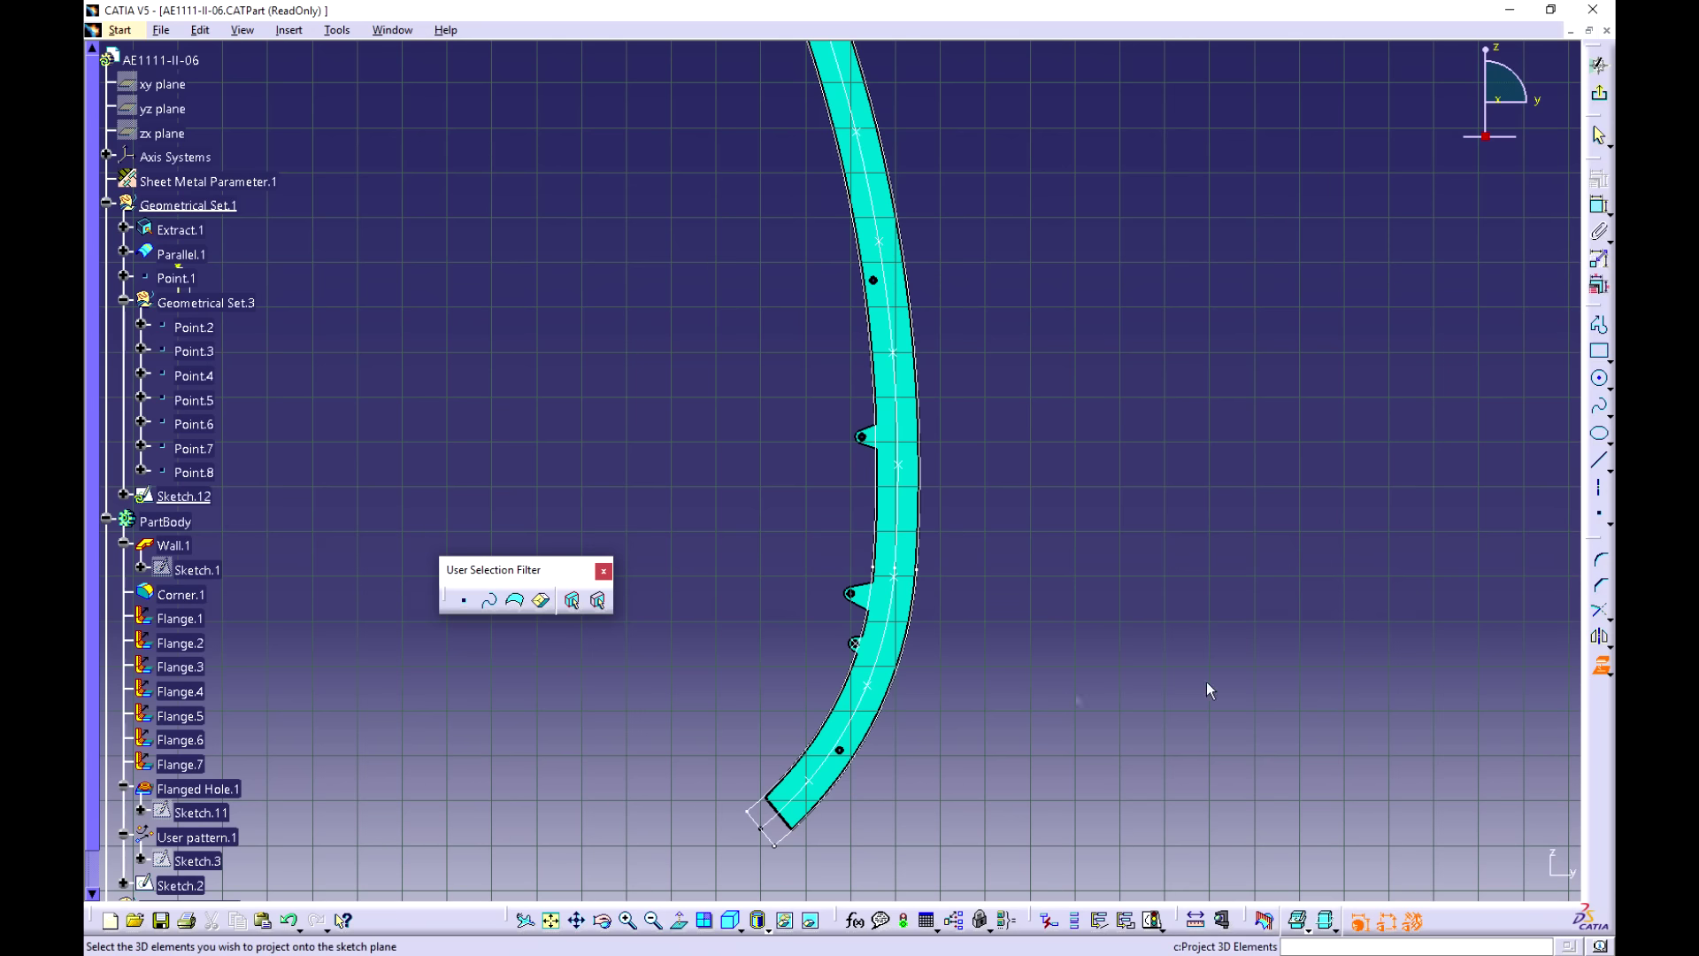
middle_click_drag(824, 810, 853, 620)
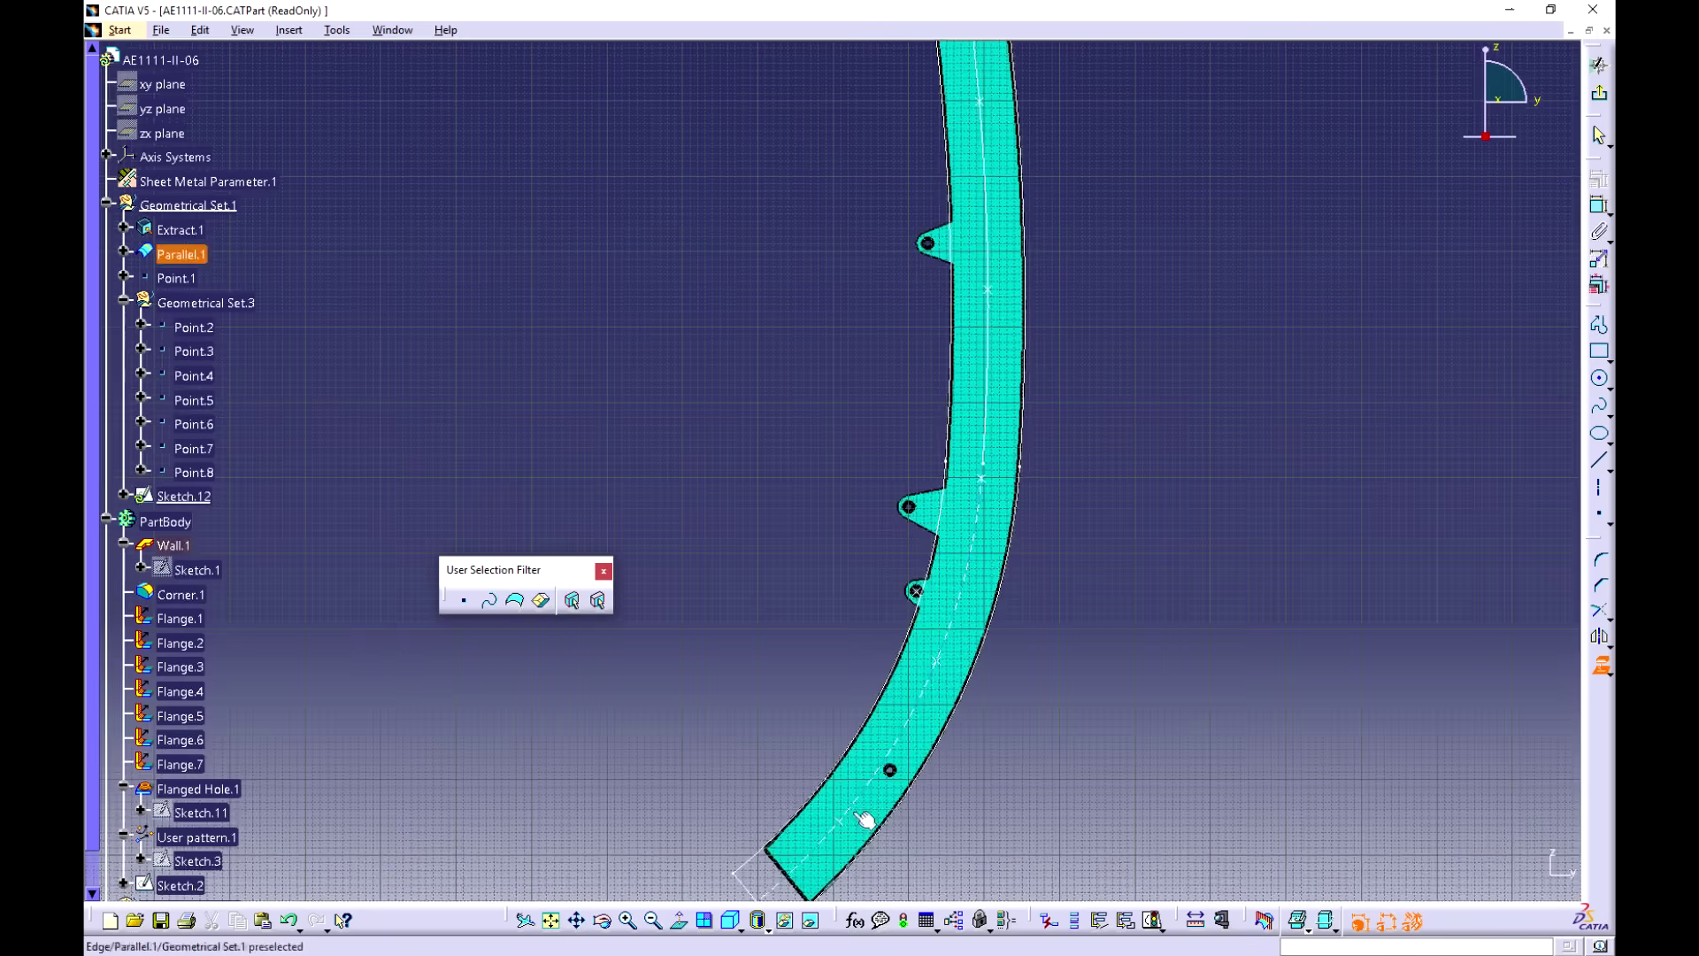
left_click(840, 822)
left_click(936, 662)
left_click(982, 478)
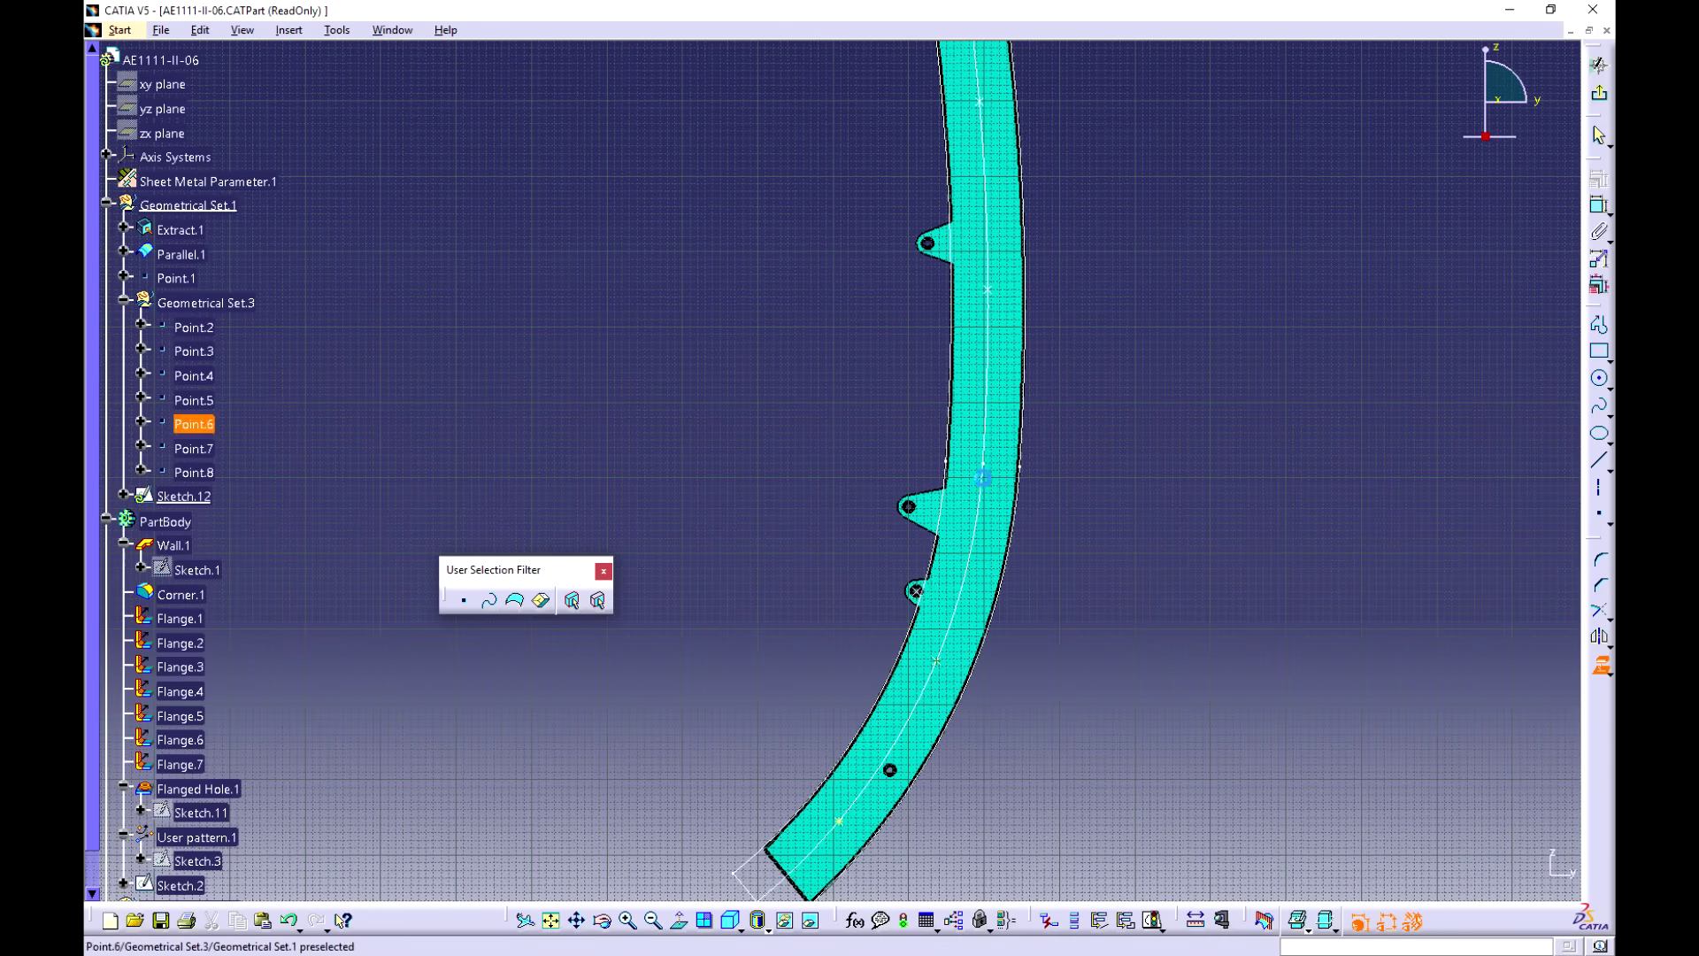
Step: Project the remaining five curve points up to the far end of the rib and exit the sketch
middle_click_drag(1117, 307, 1003, 580)
left_click(873, 562)
left_click(865, 373)
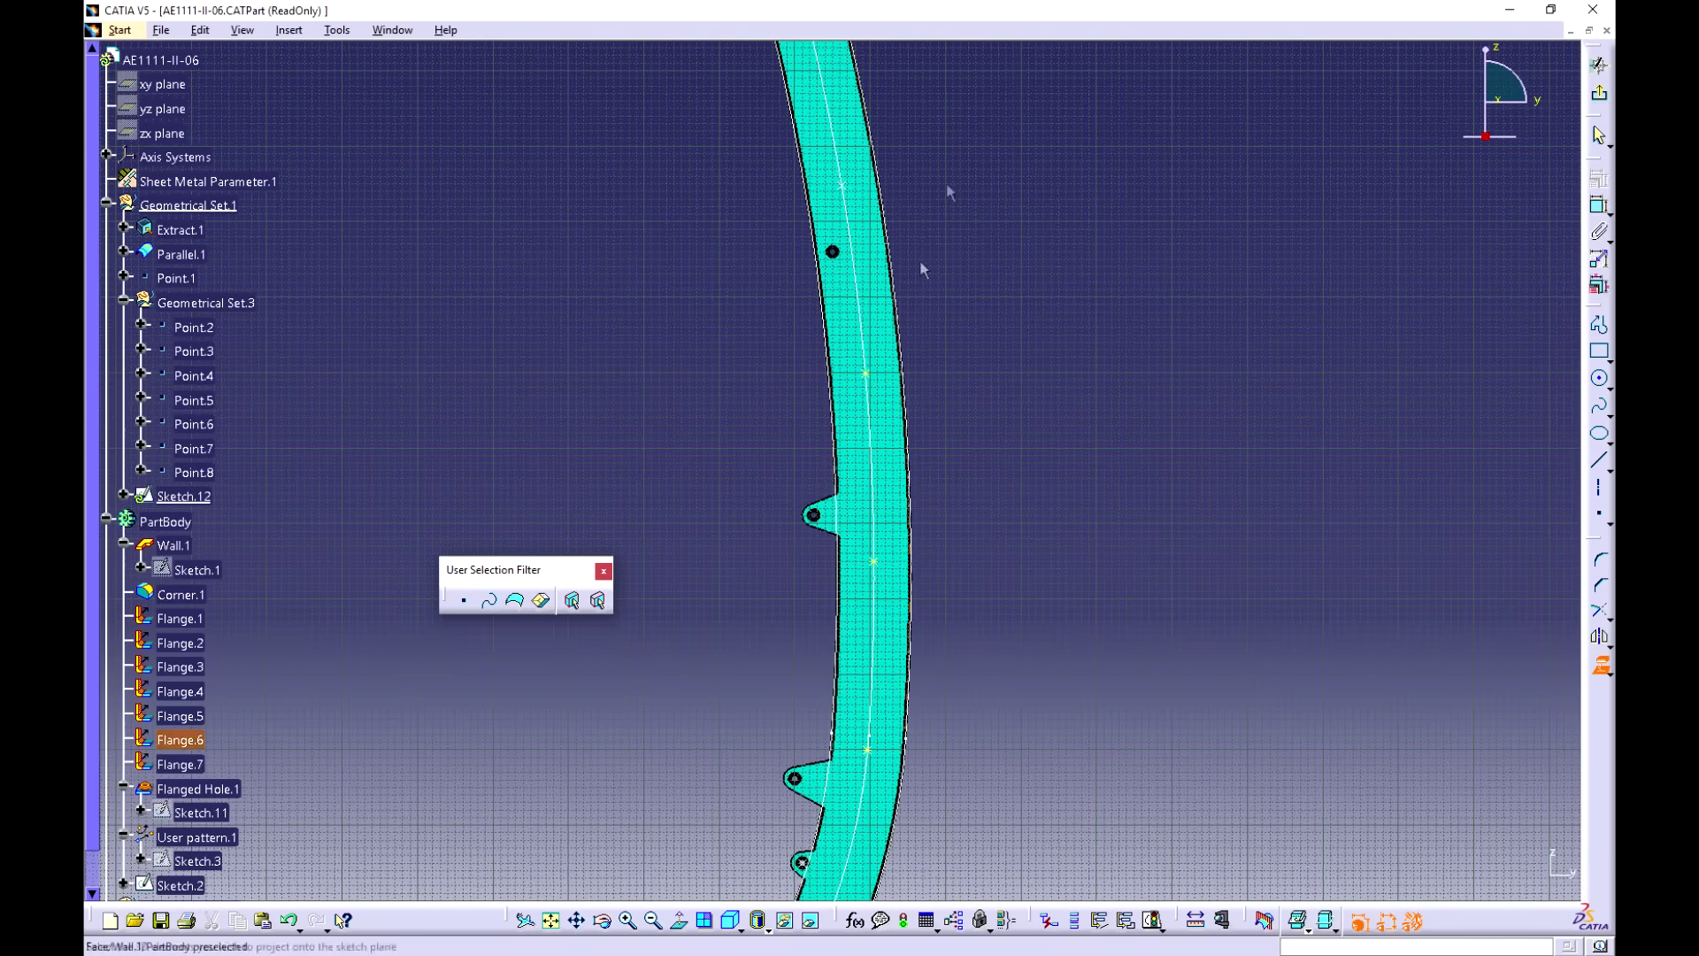
middle_click_drag(923, 269, 979, 406)
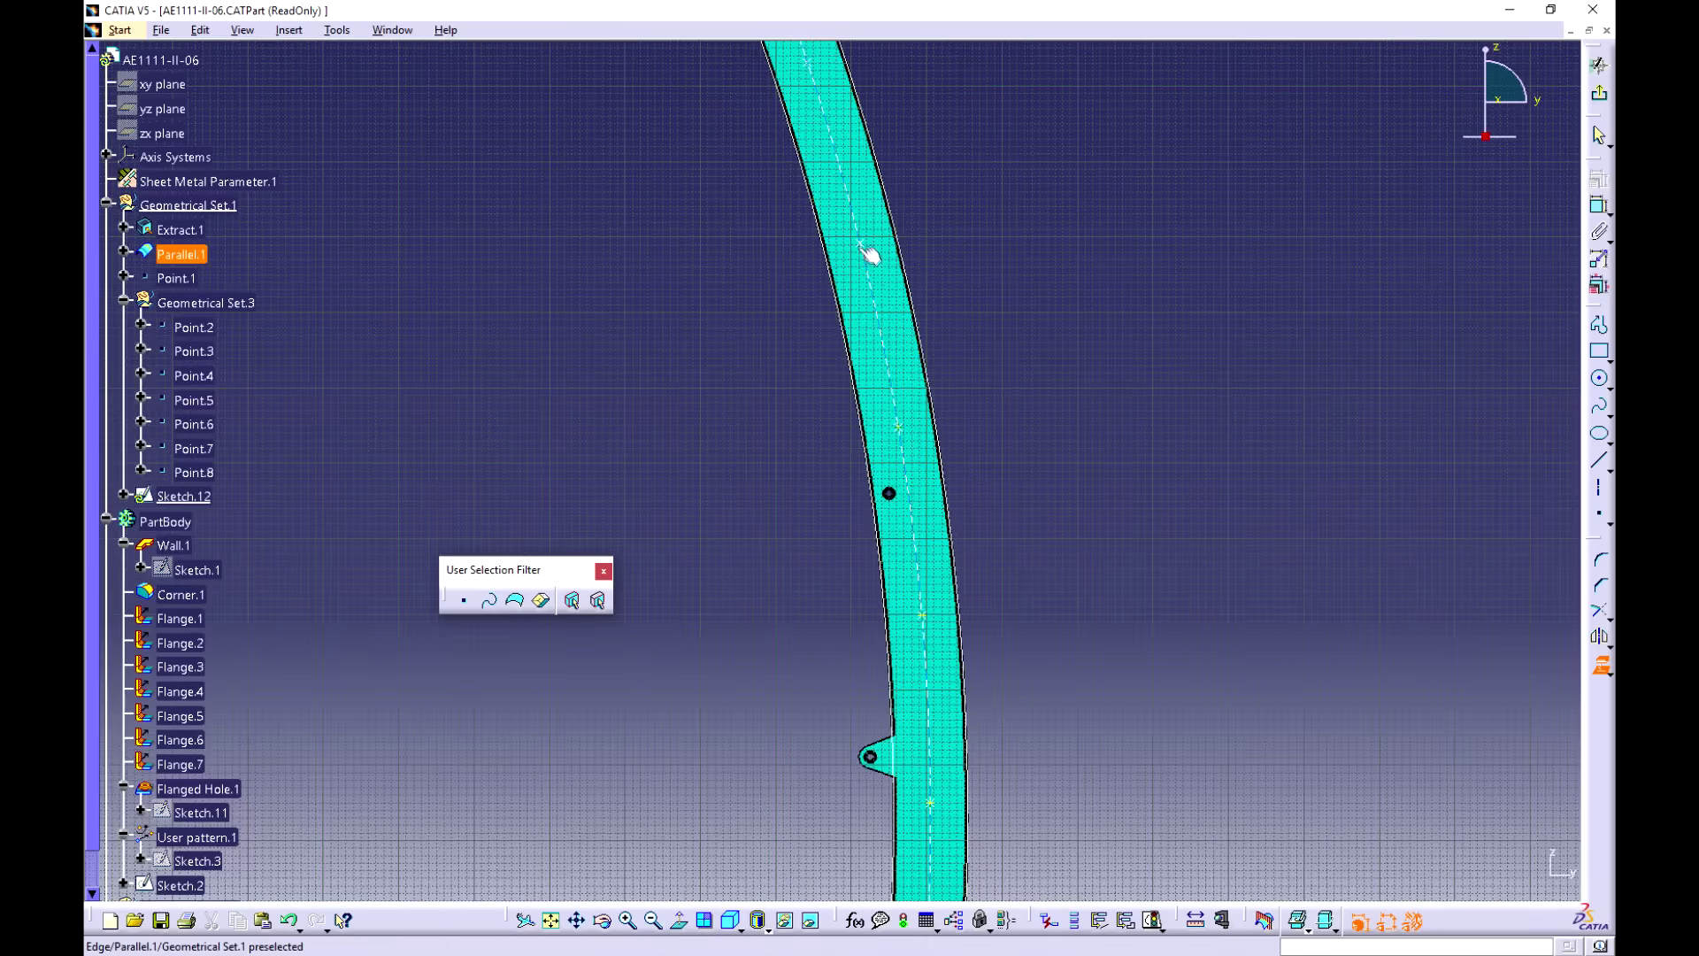
left_click(860, 244)
middle_click_drag(868, 154, 967, 582)
left_click(915, 494)
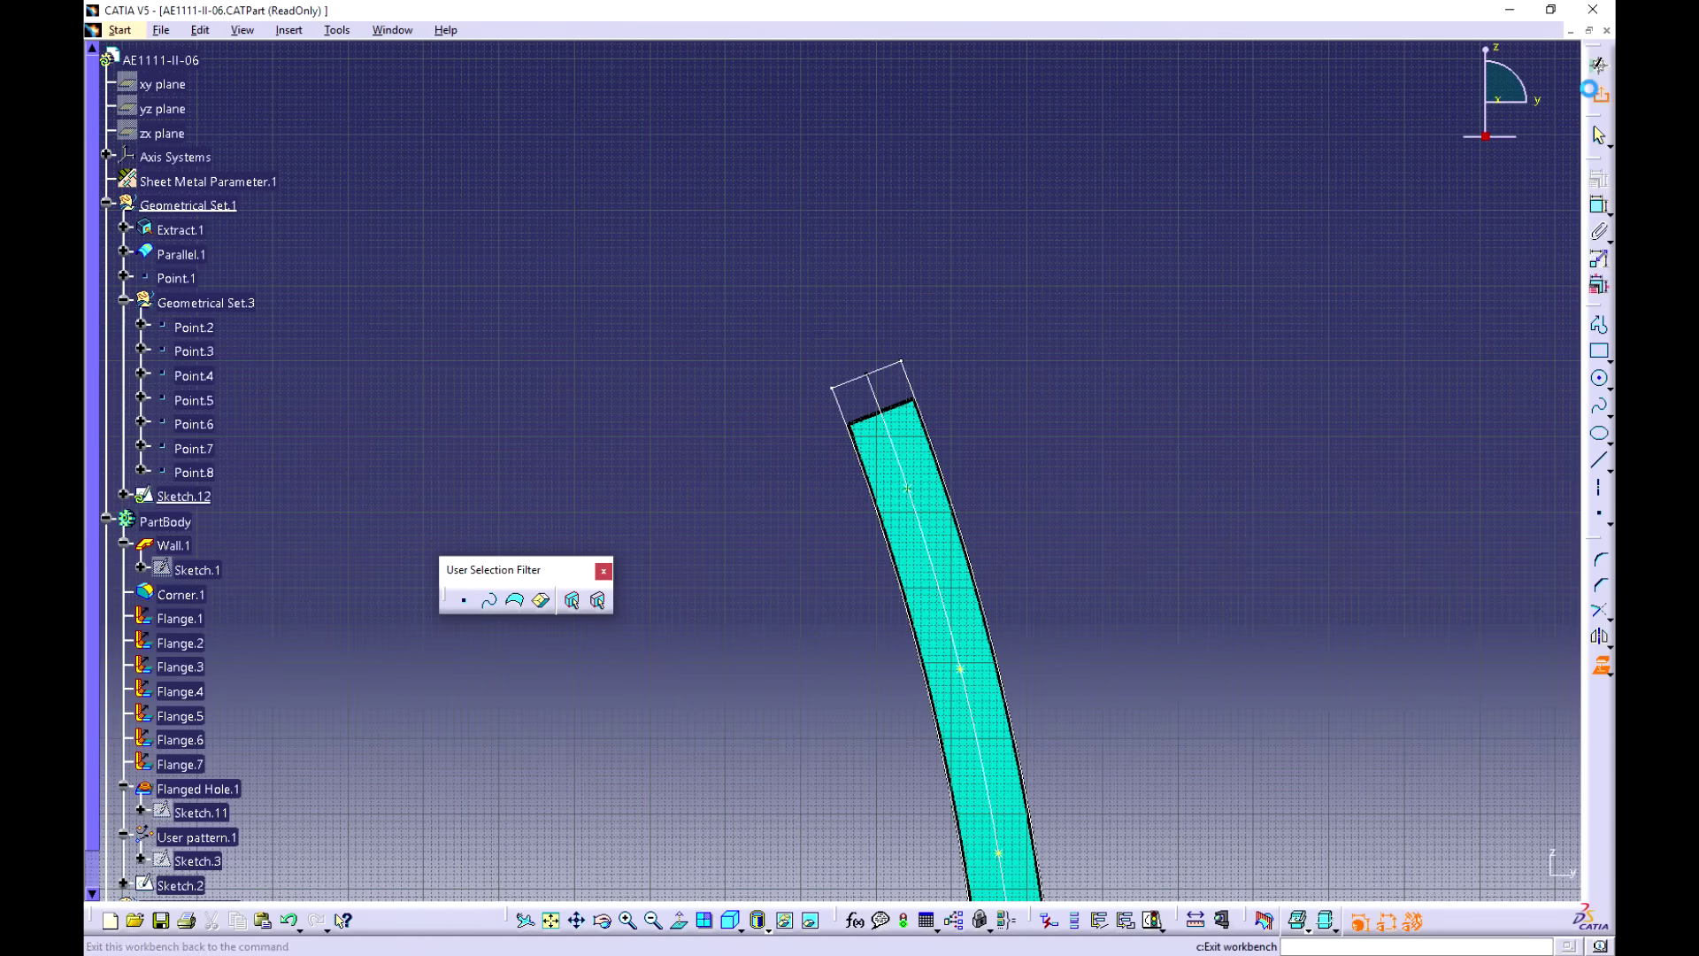
left_click(1599, 93)
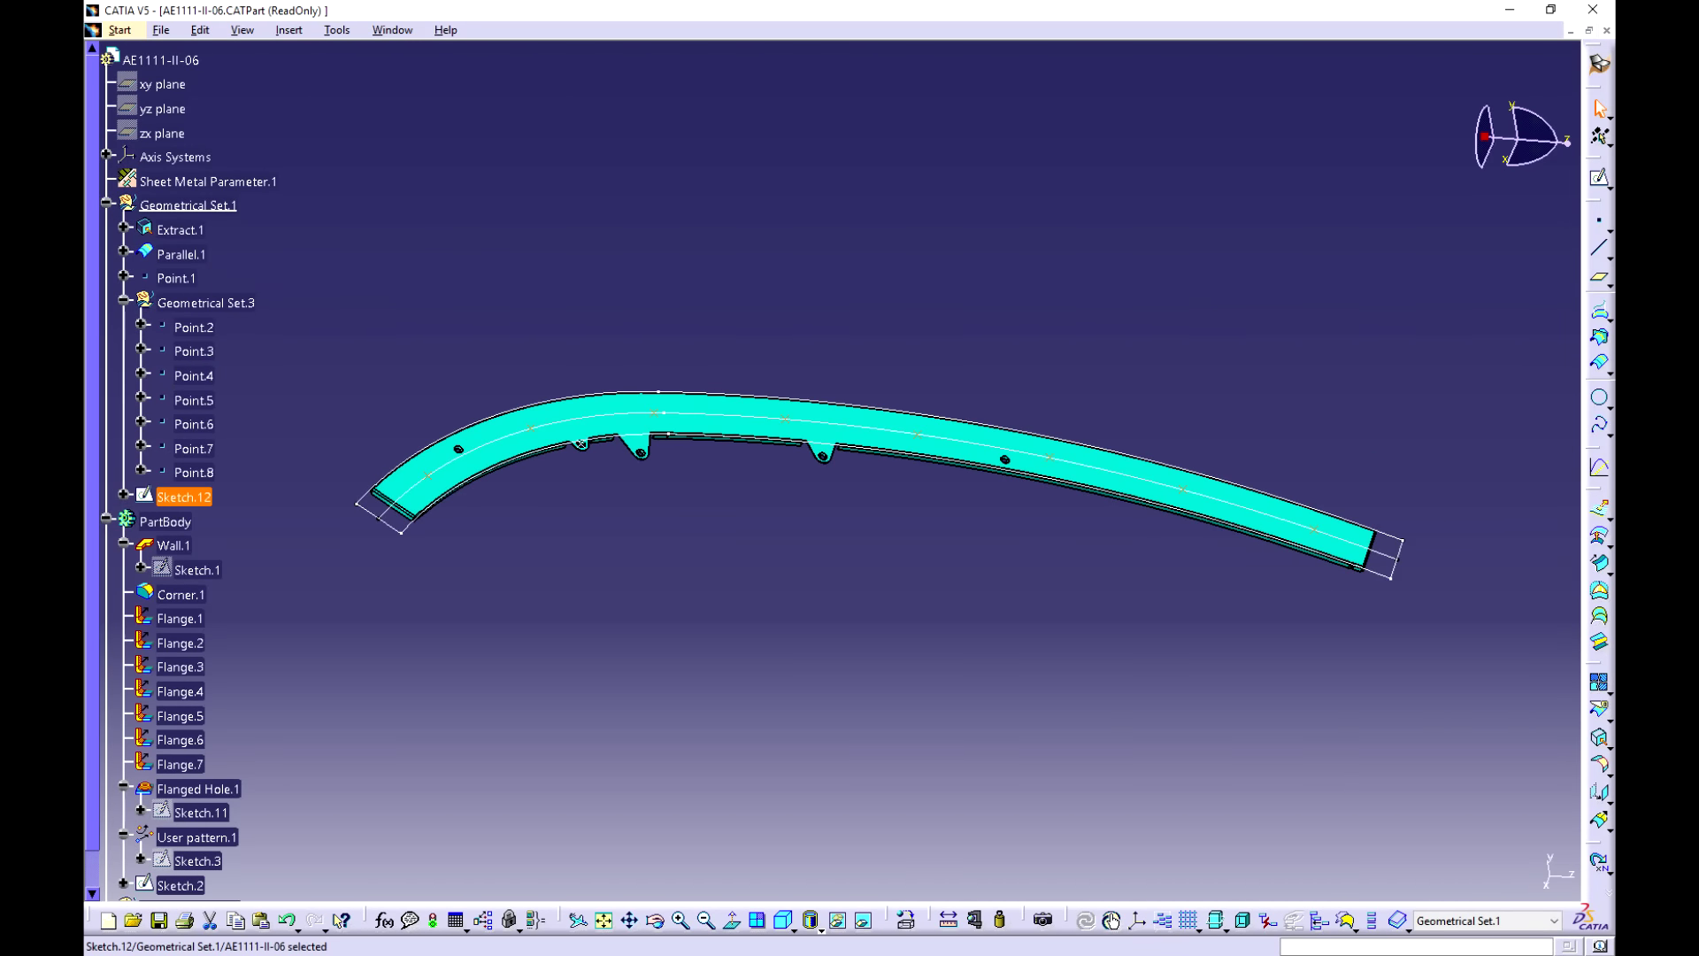
Step: Switch to the Generative Sheetmetal Design workbench and clear the selection of the projected-points sketch
left_click(119, 30)
mouse_move(292, 74)
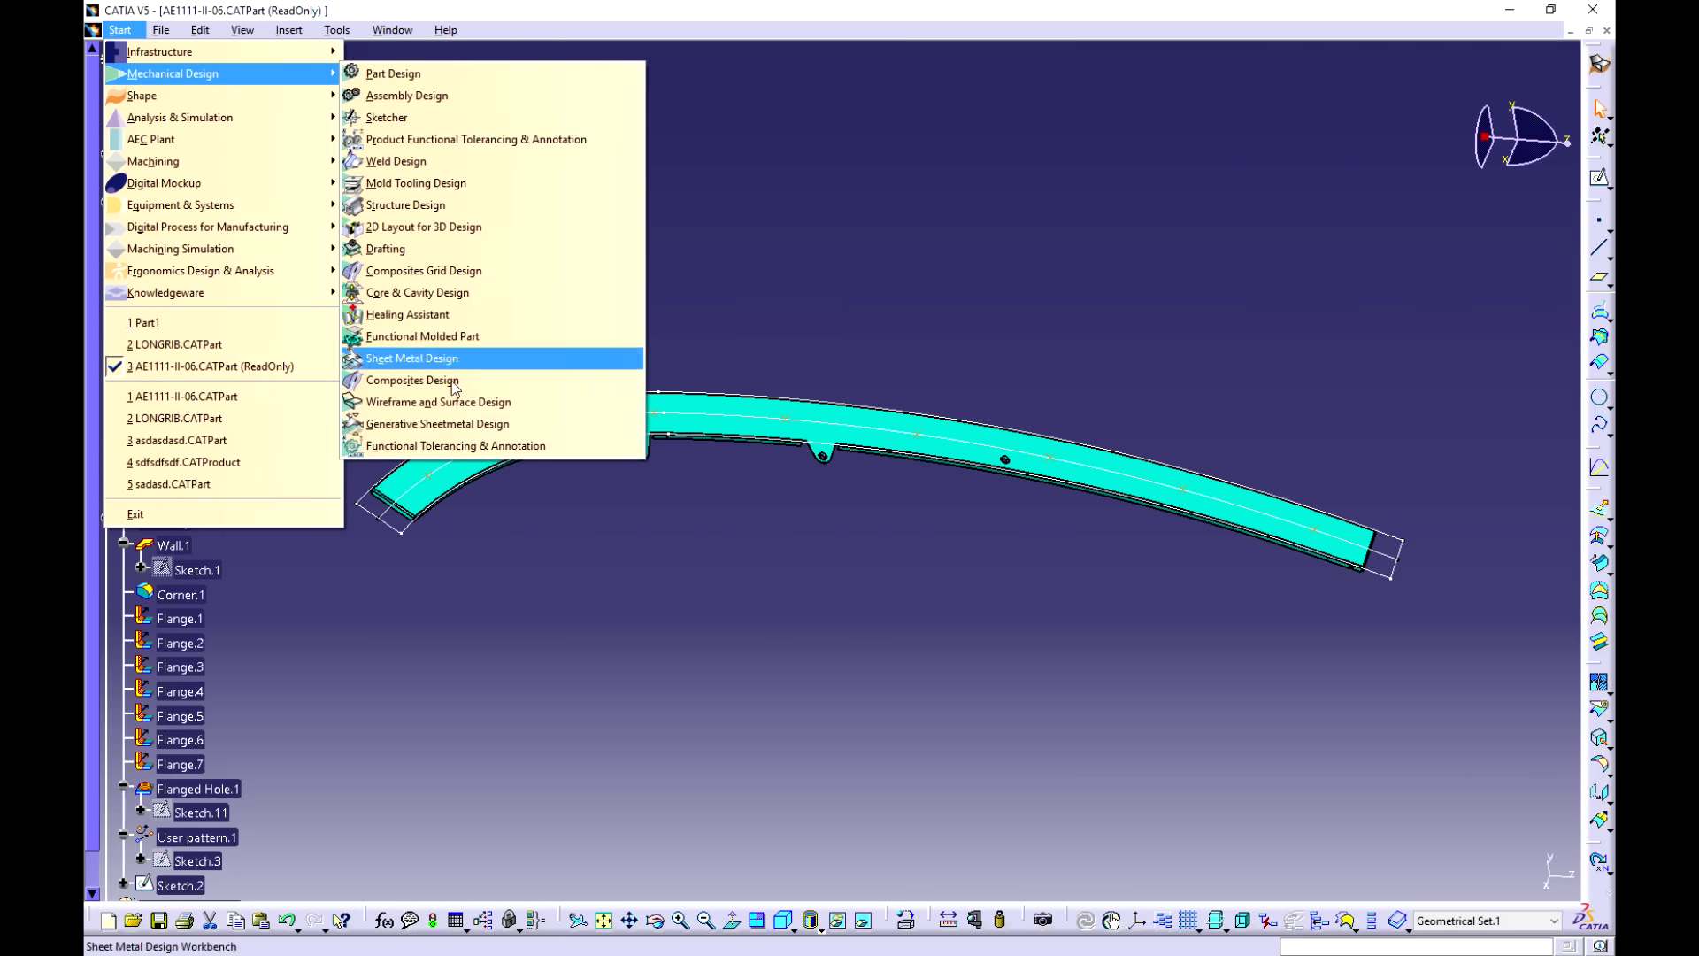
left_click(435, 424)
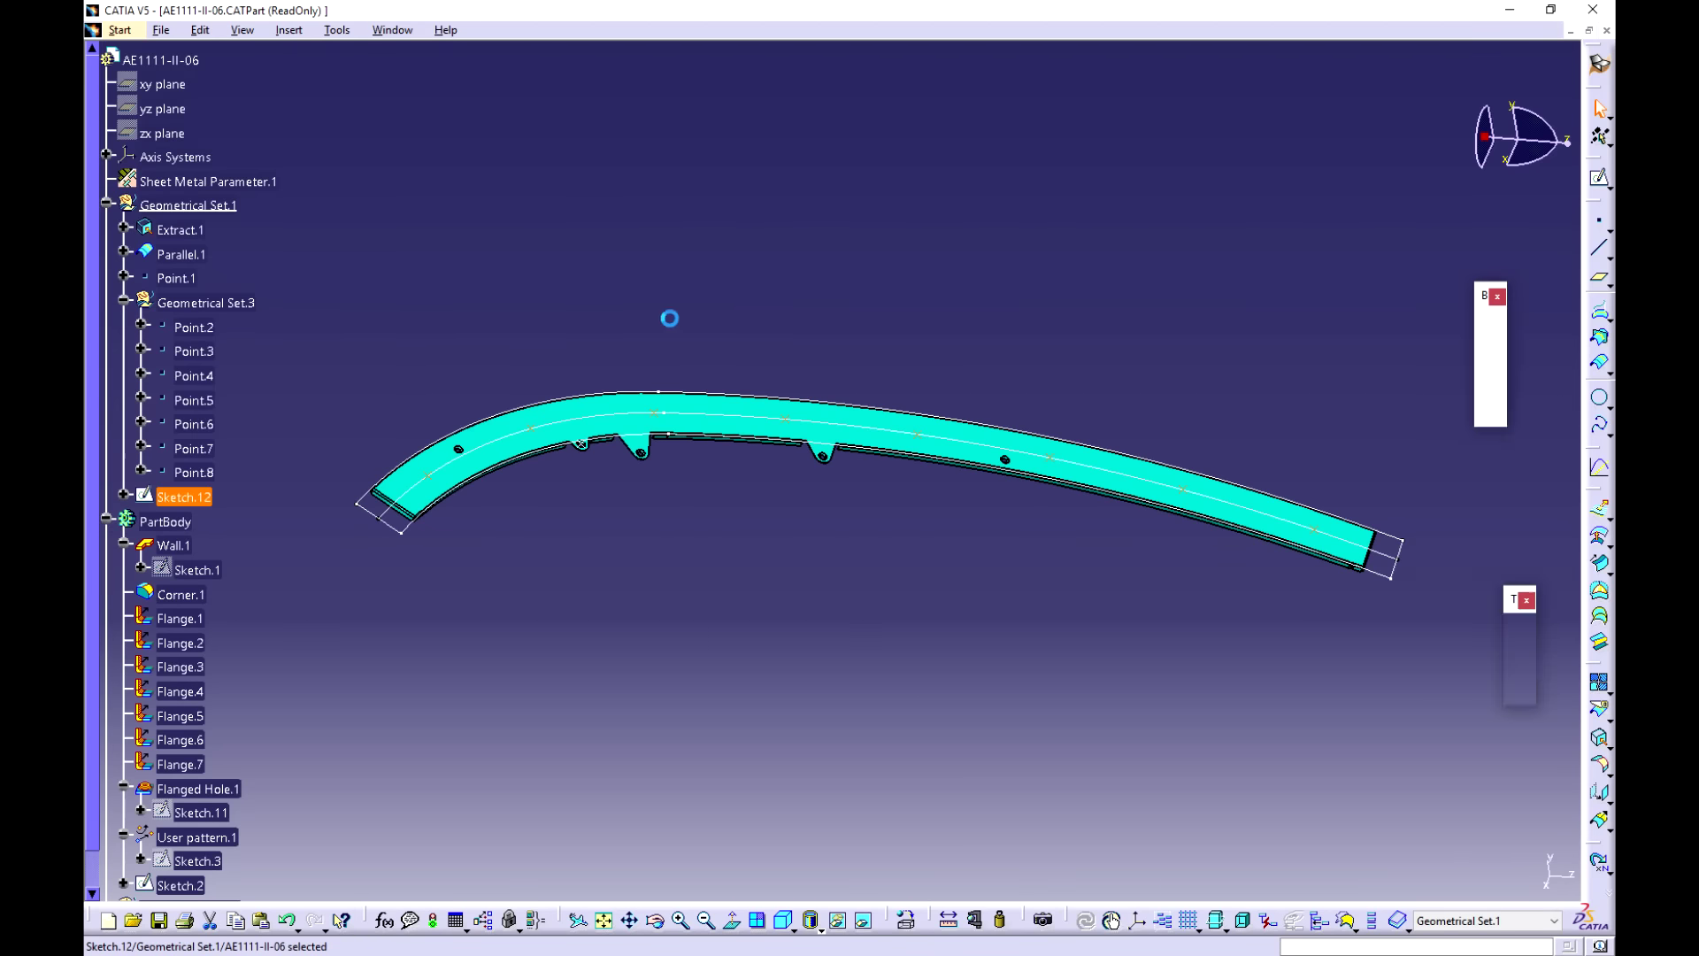
left_click(1239, 361)
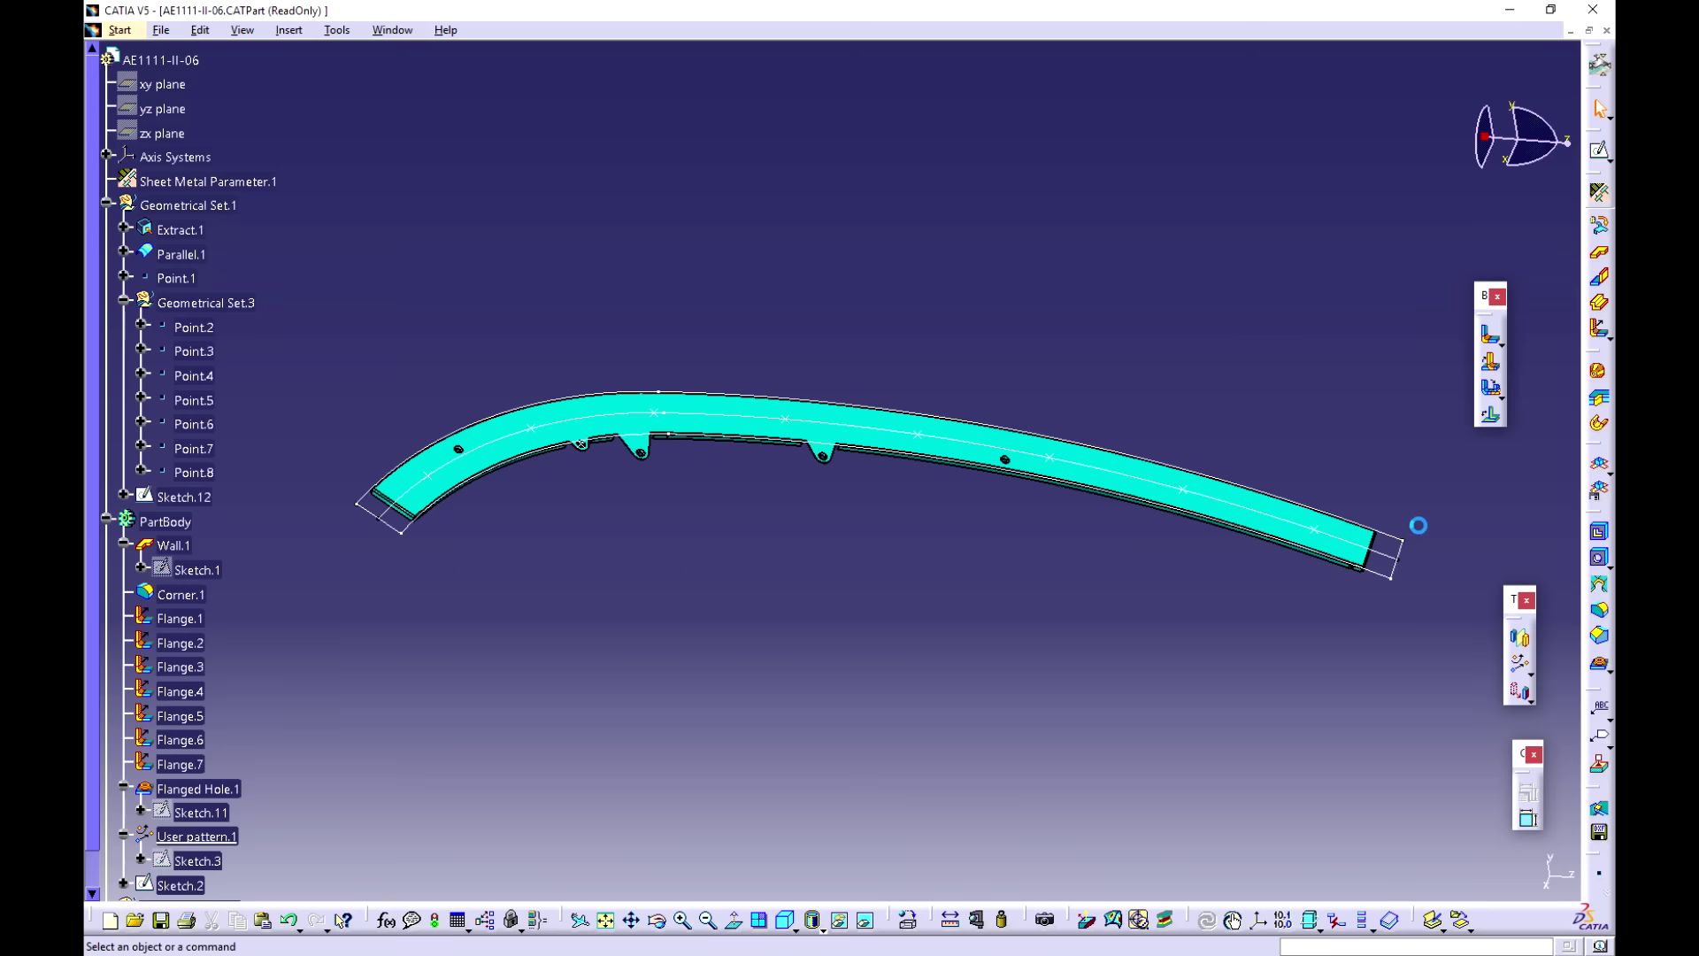
Step: Create a flanged hole on the rib wall at the point farthest from the tabs, with height 6 mm, angle 55 deg and diameter 60 mm
left_click(1312, 530)
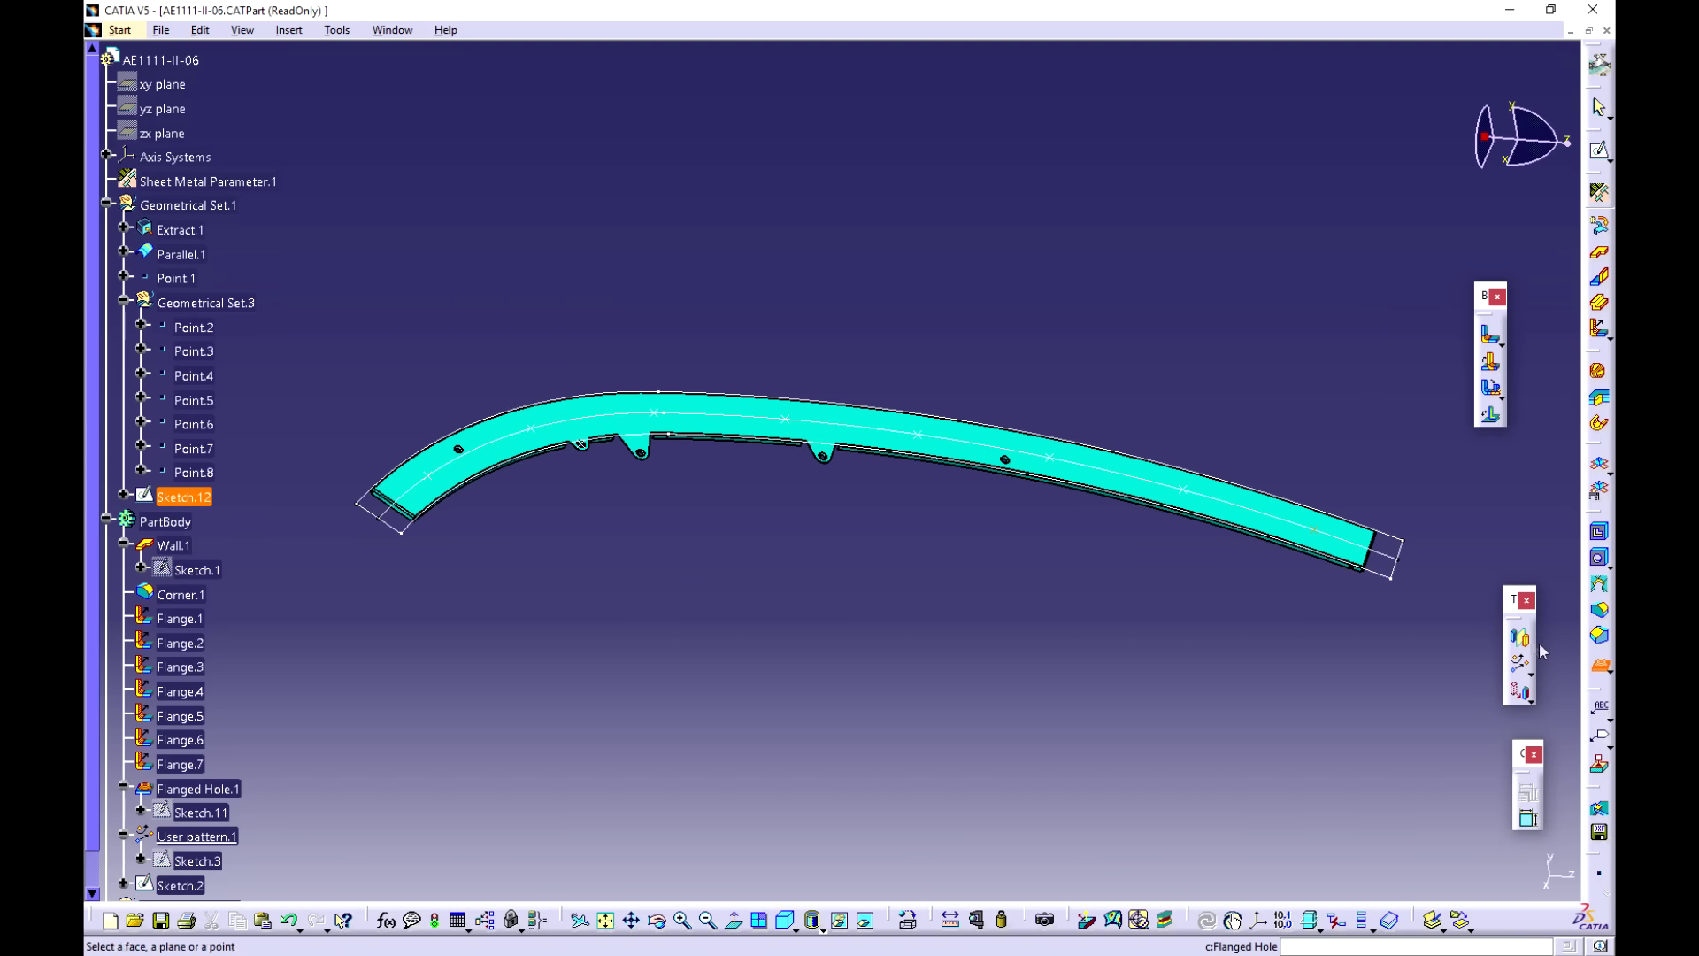
left_click(1333, 511)
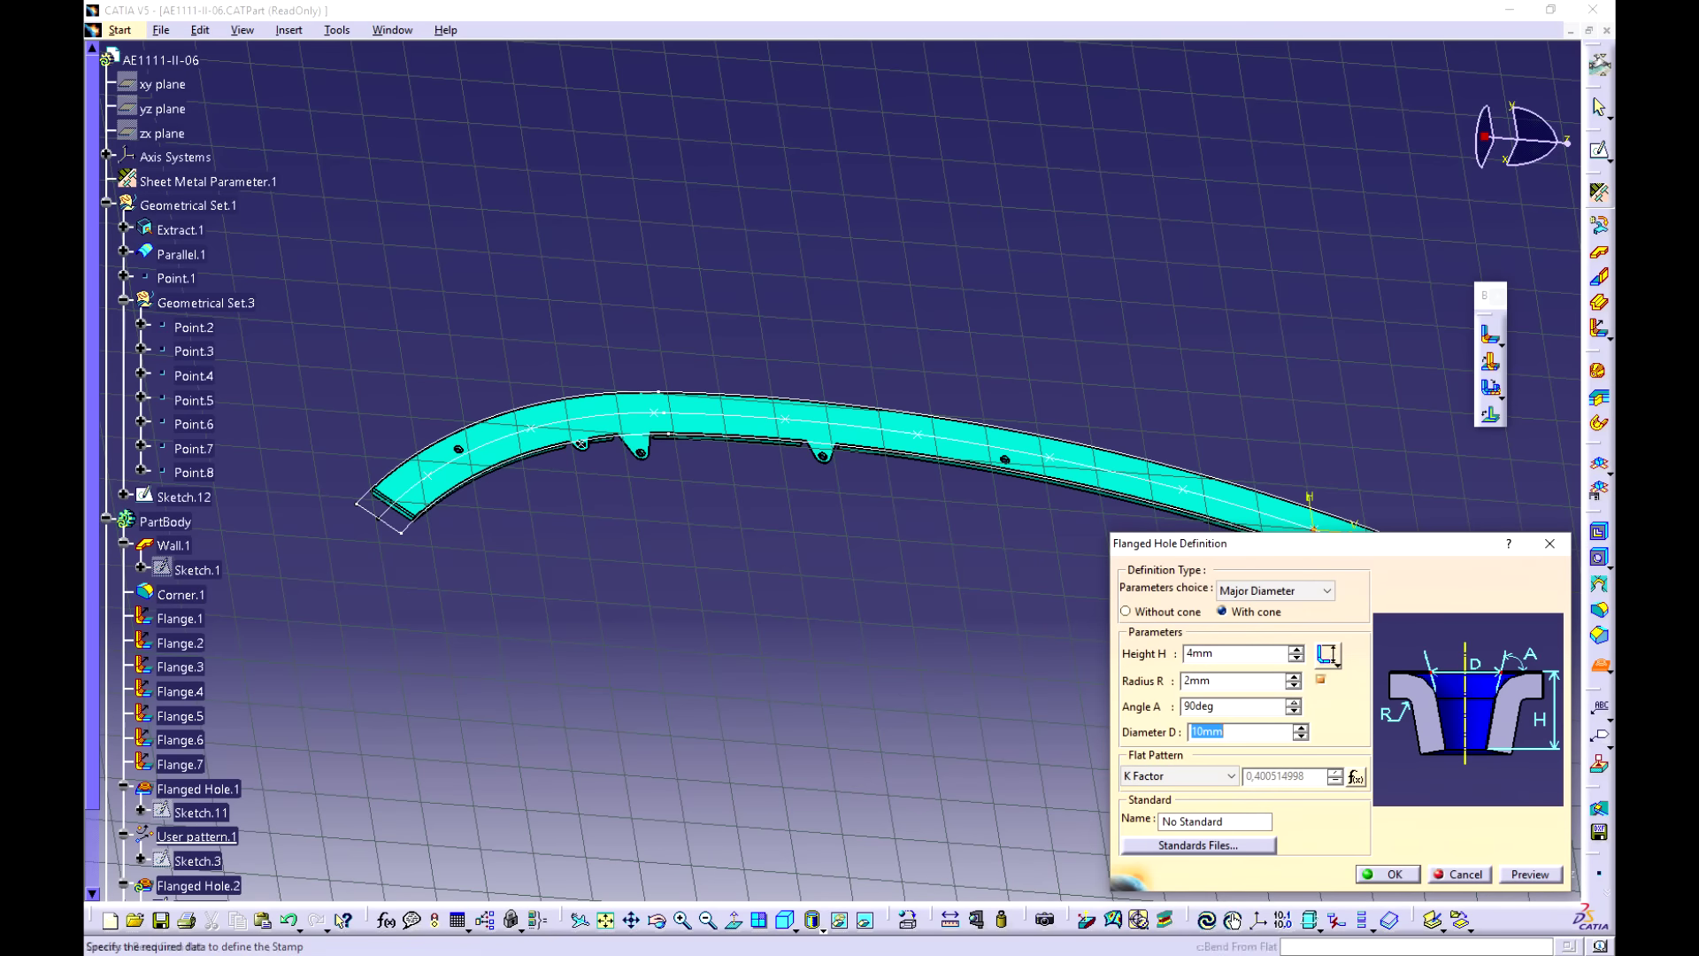
left_click(1238, 652)
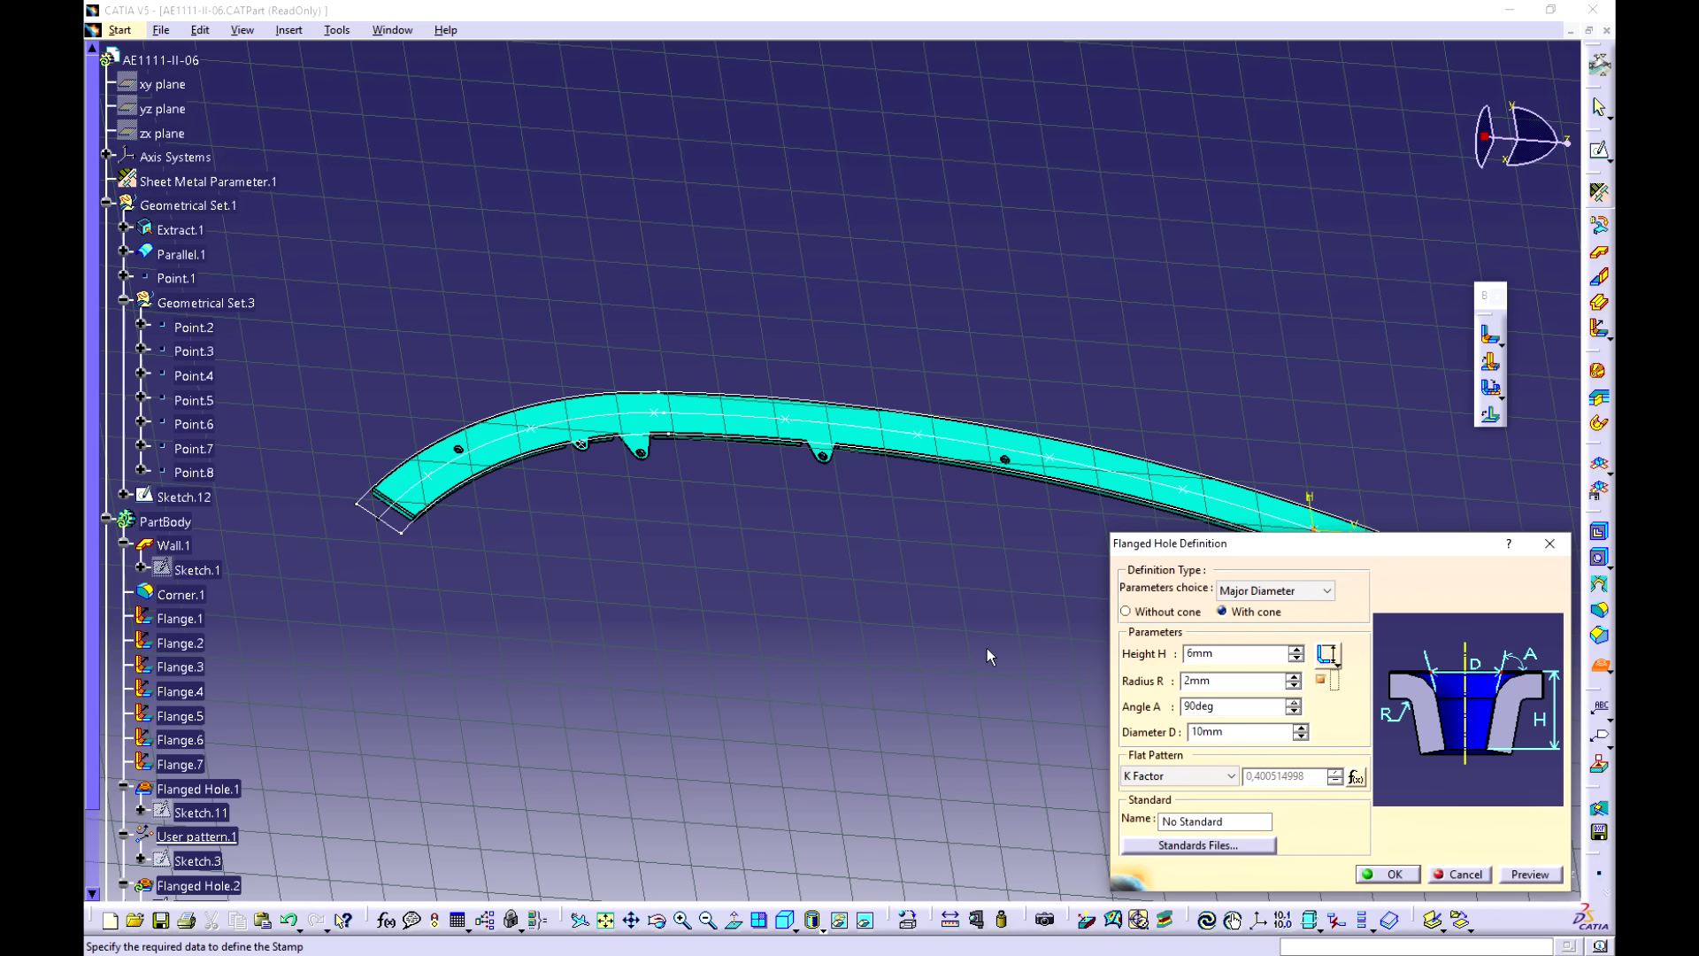
left_click_drag(1221, 706, 1159, 708)
type("55")
key("Tab")
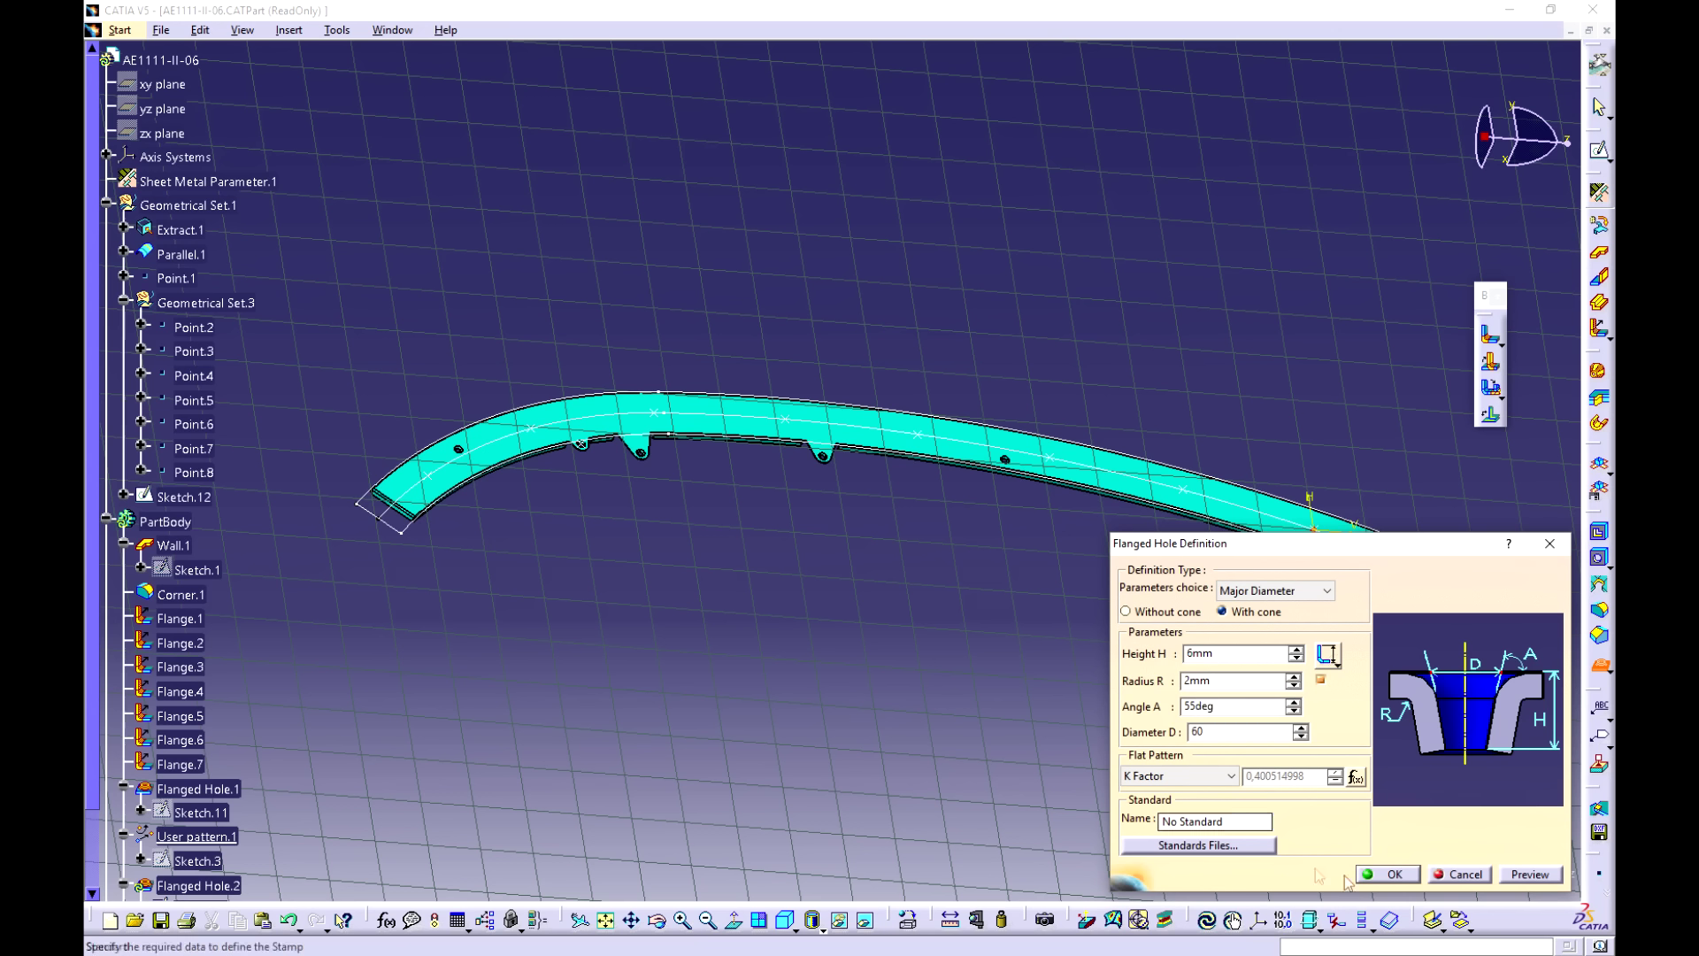
left_click(1529, 875)
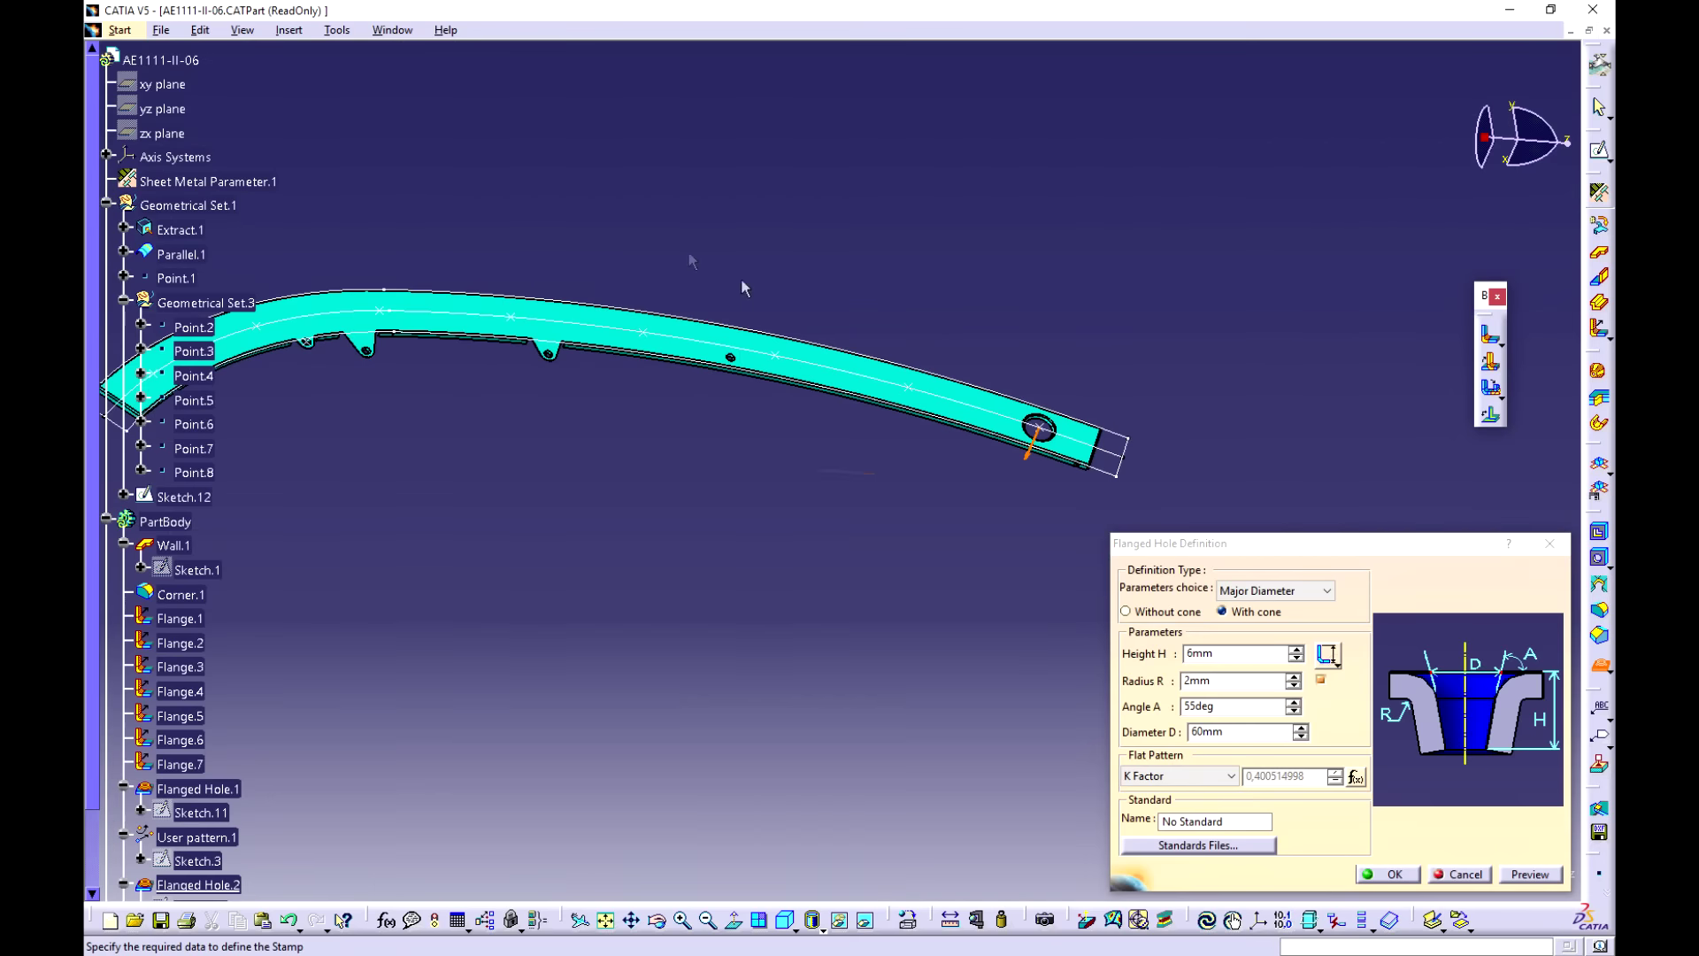
left_click(1365, 876)
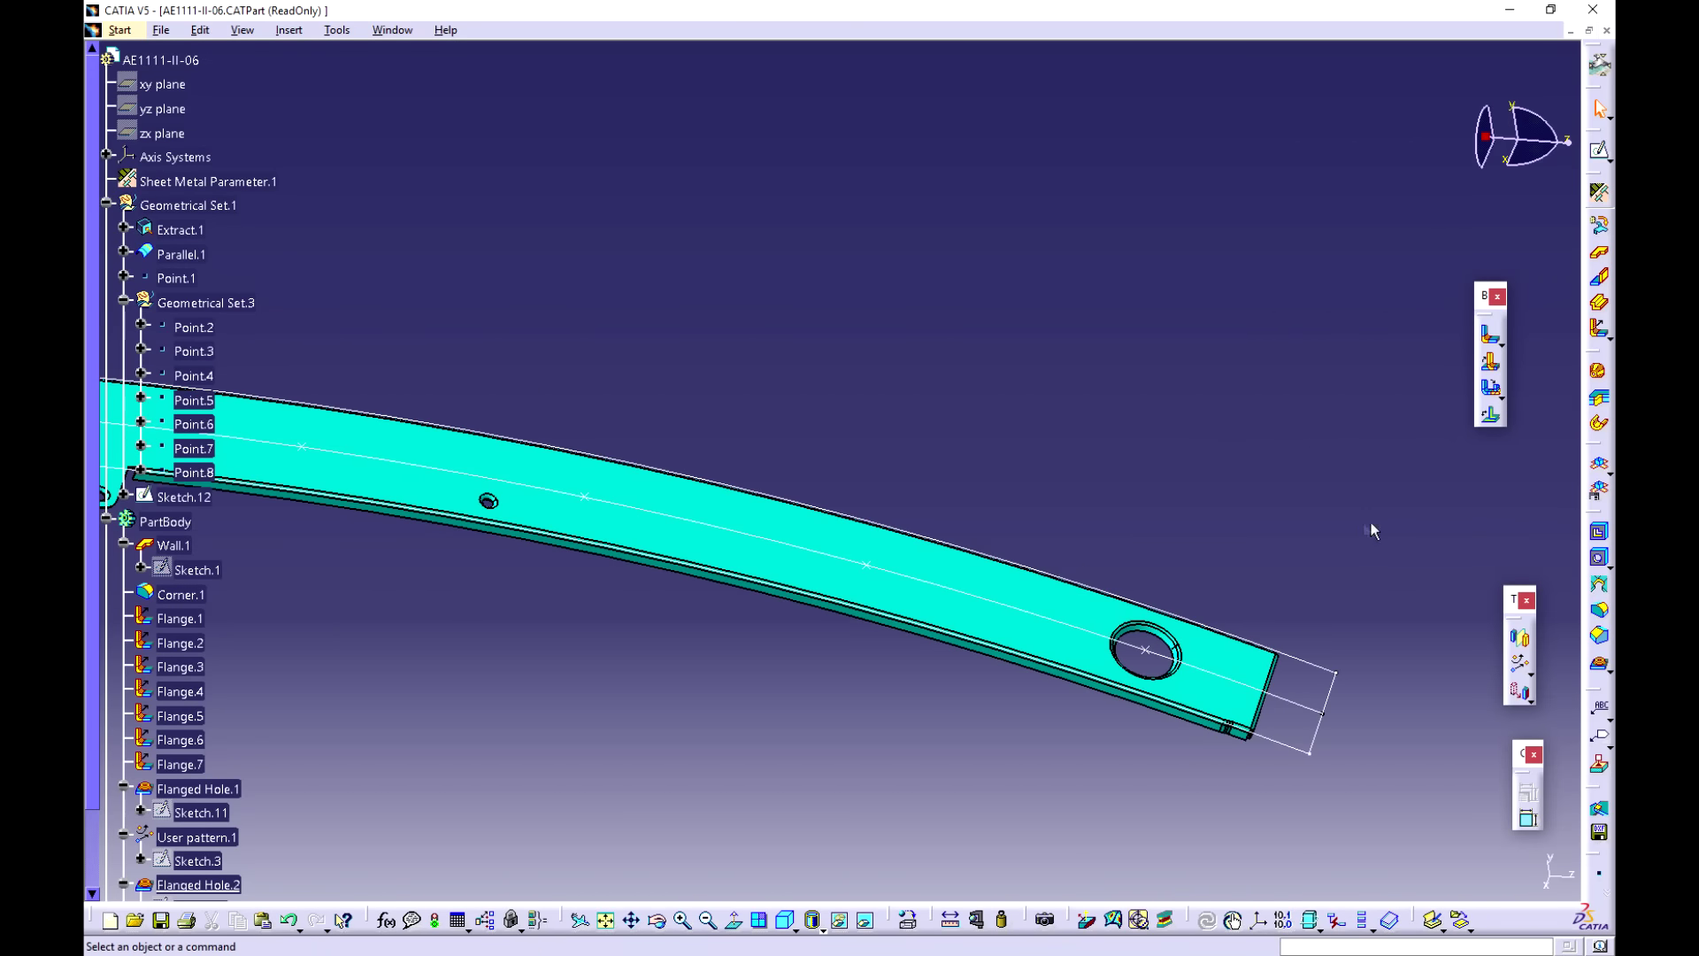
Step: Pattern the 60 mm flanged hole with a user pattern, using the projected points of Sketch.12 as positions
scroll(83, 603, "down", 5)
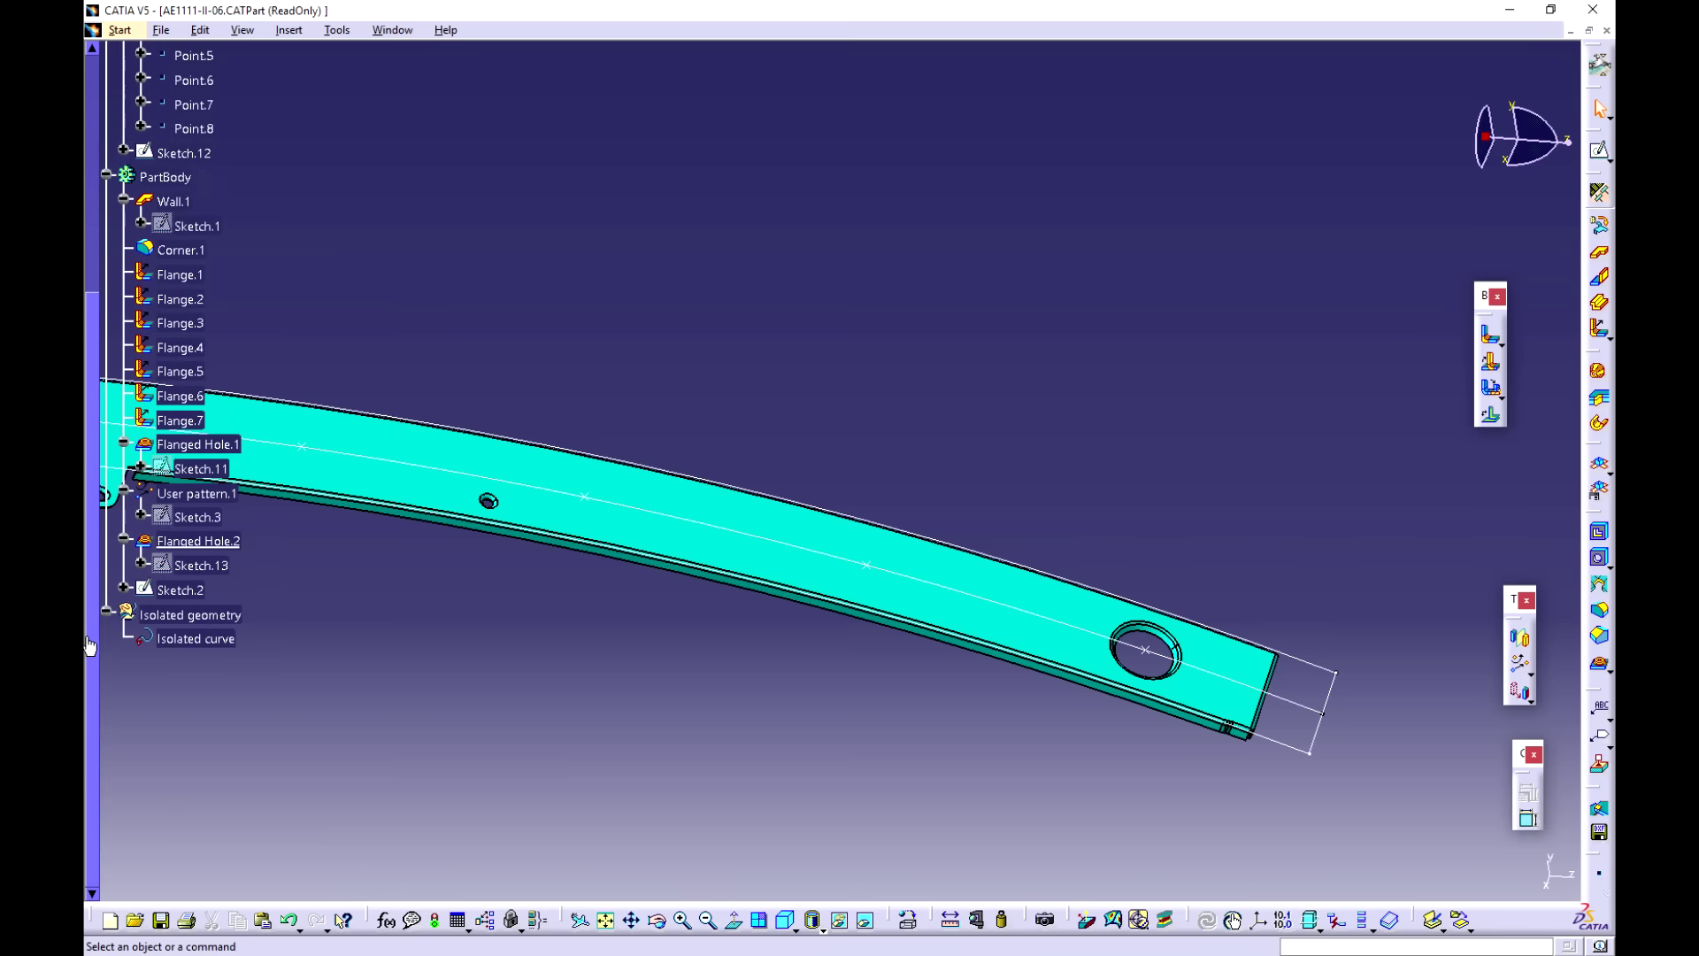
left_click(196, 542)
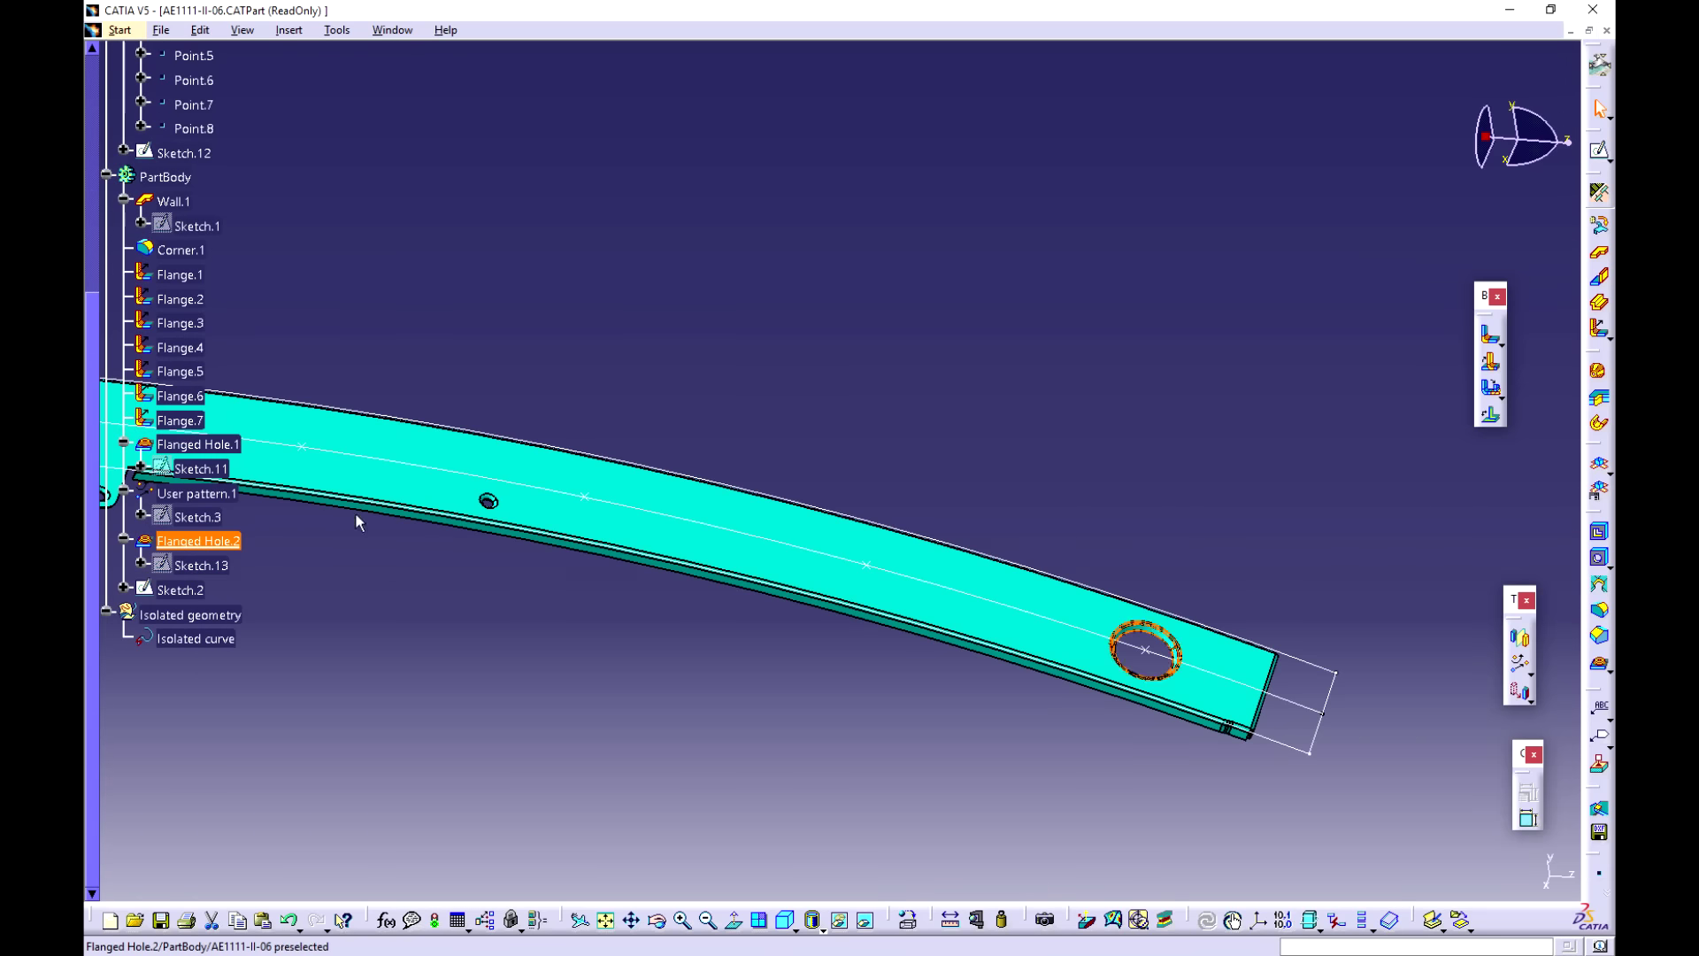
left_click(1519, 689)
left_click_drag(1130, 646, 729, 697)
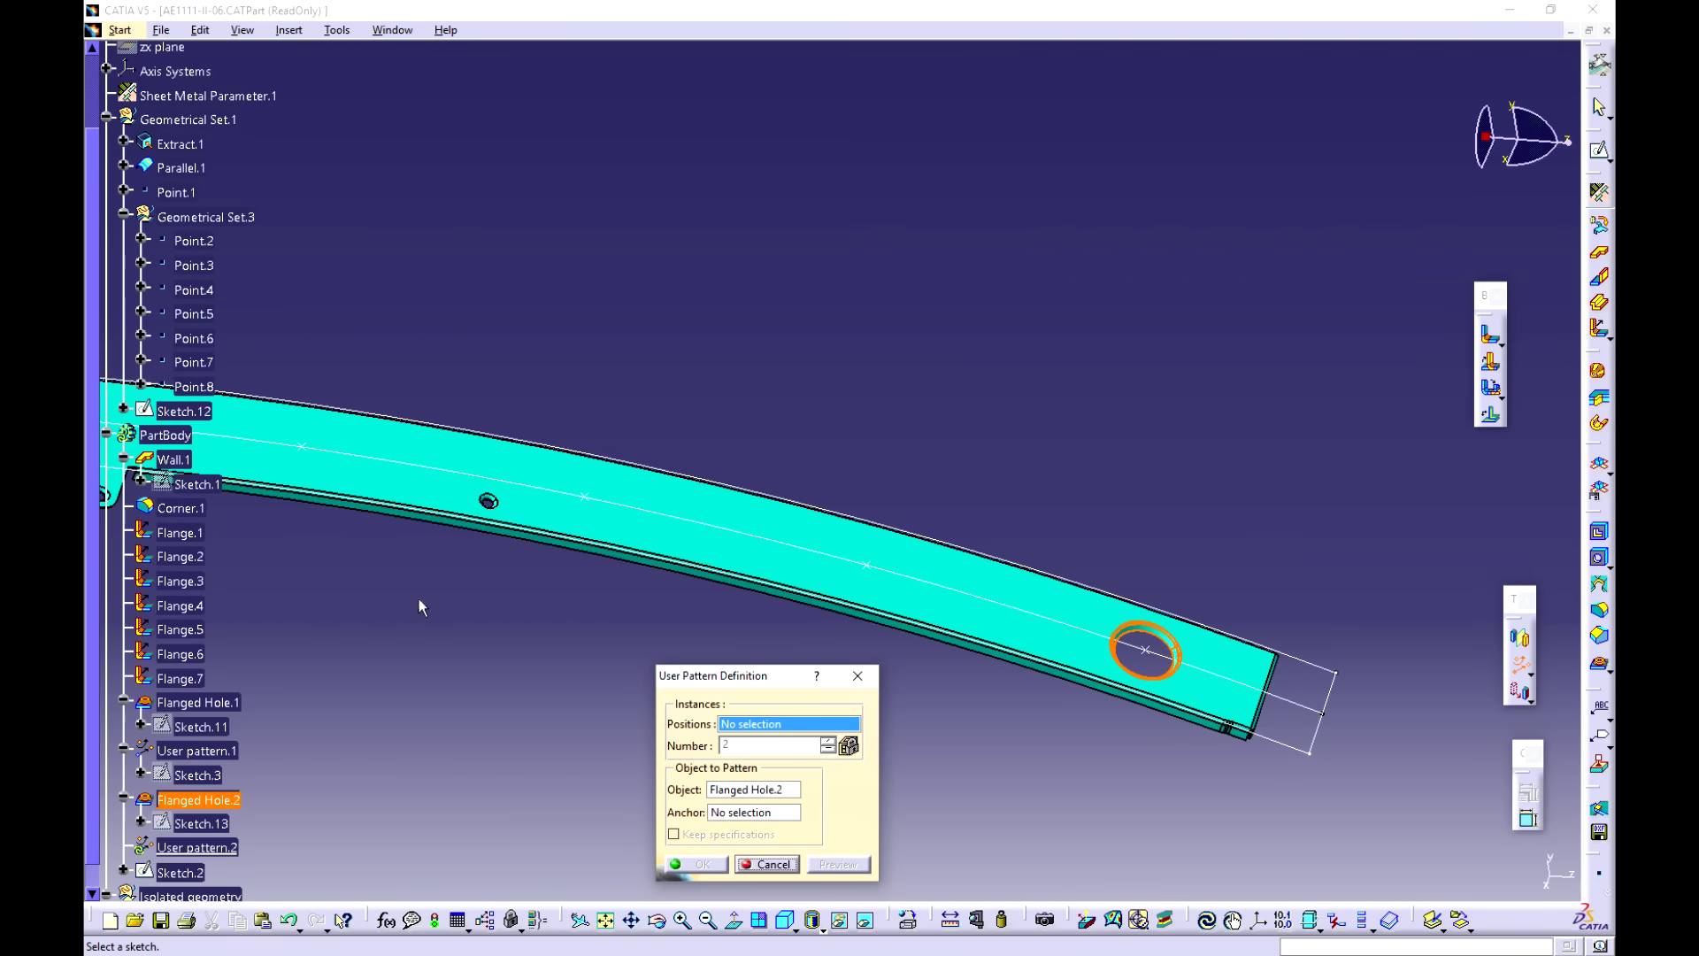
scroll(203, 531, "up", 2)
left_click(182, 498)
middle_click_drag(553, 602, 732, 609)
left_click(708, 863)
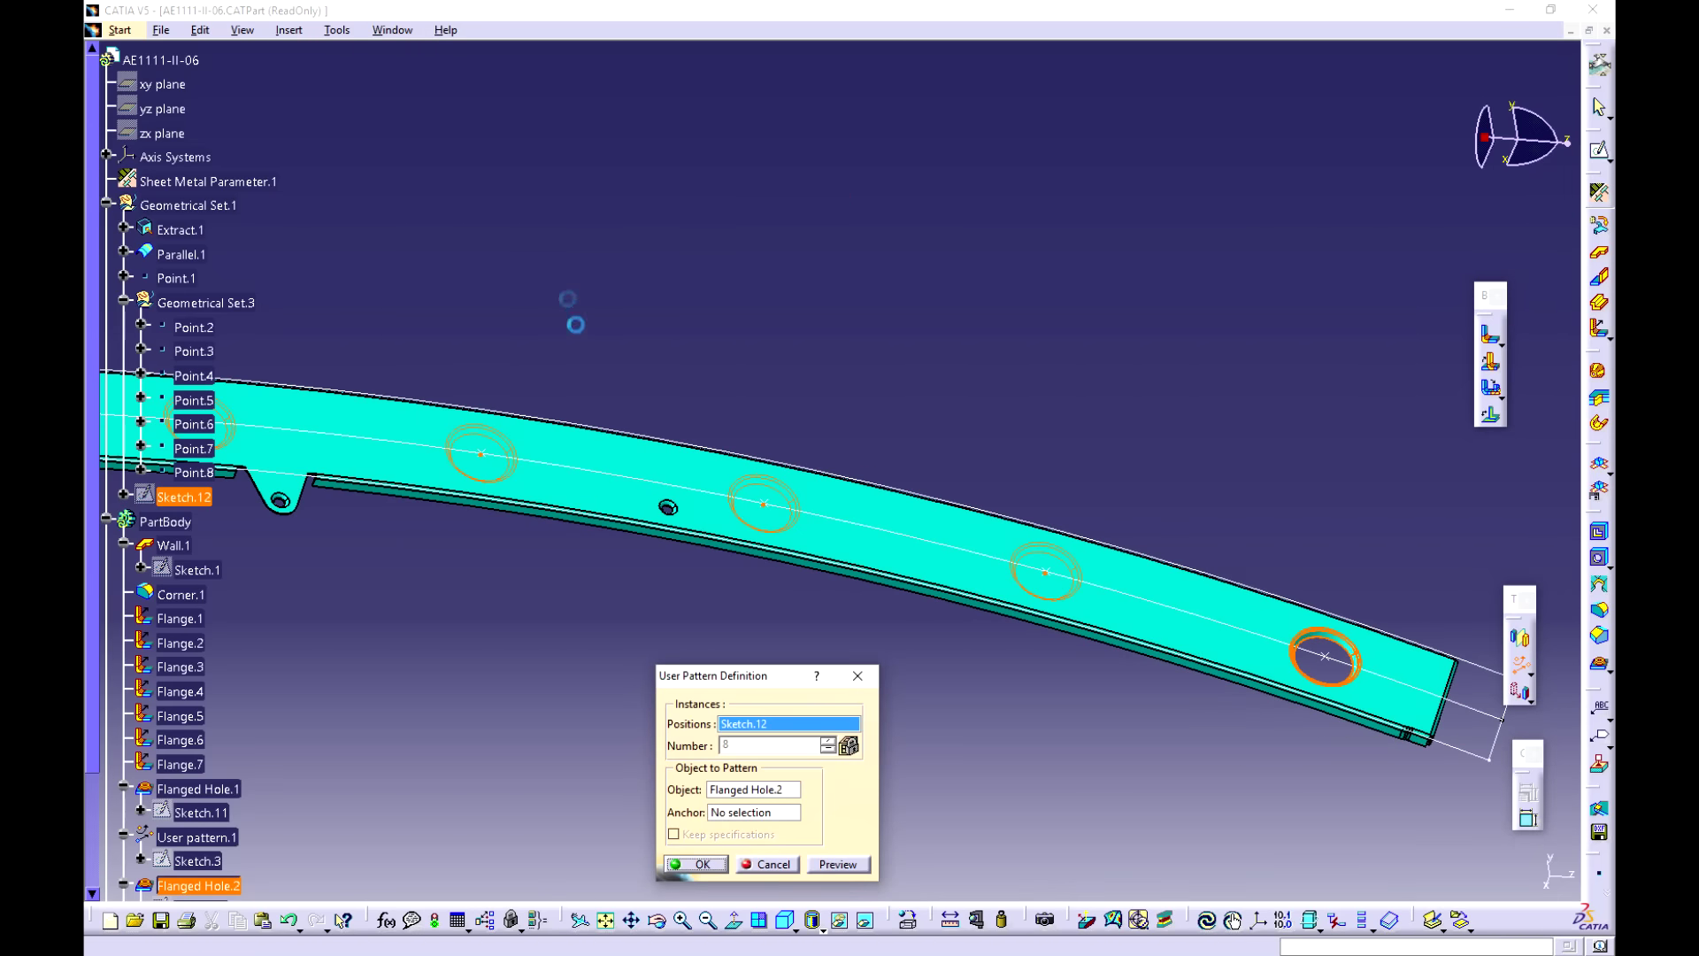
middle_click_drag(612, 371, 966, 562)
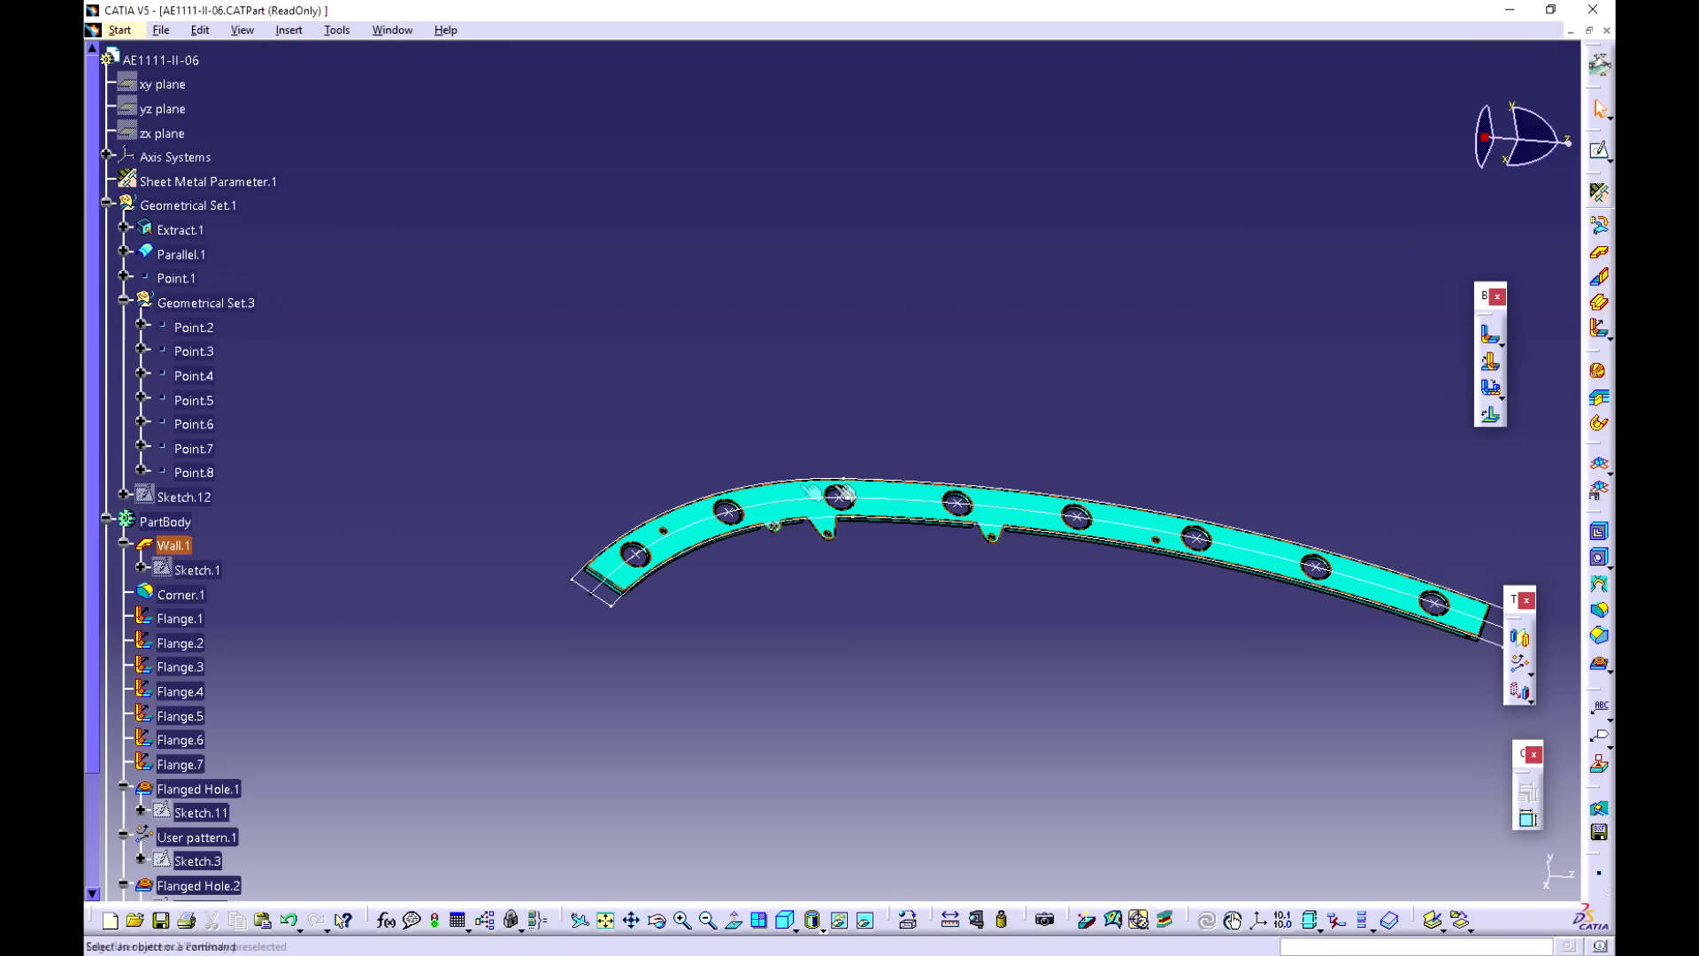
middle_click_drag(1168, 345, 1175, 466)
middle_click_drag(922, 703, 918, 655)
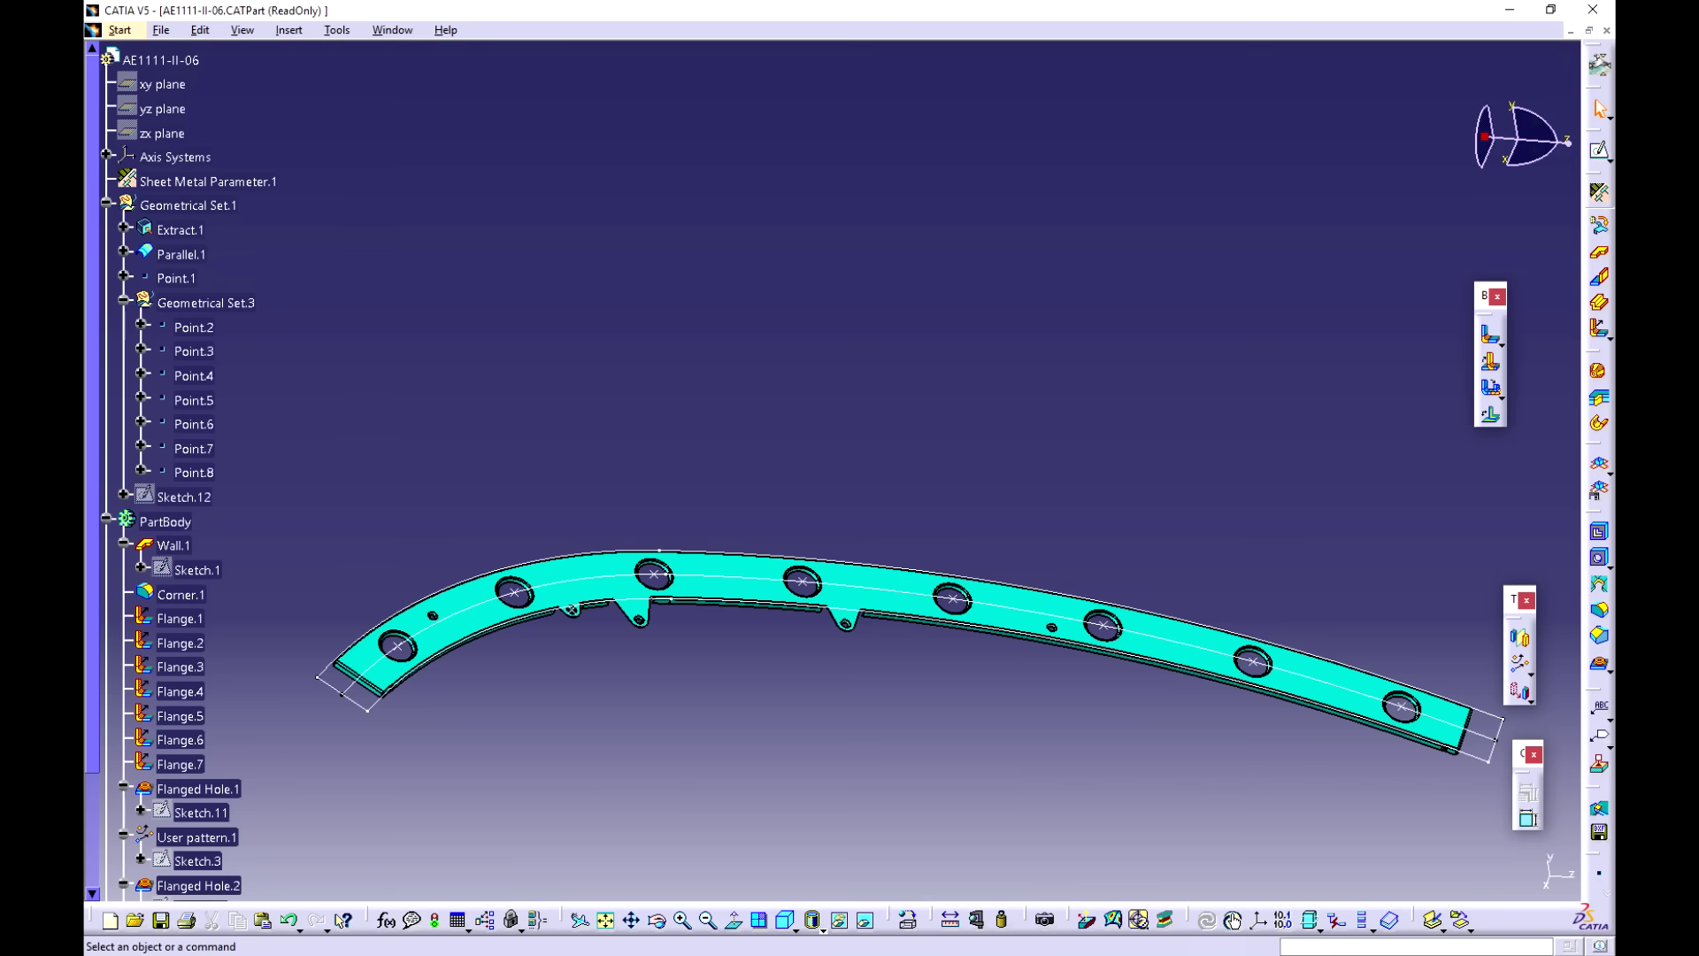
middle_click_drag(1068, 698, 1055, 559)
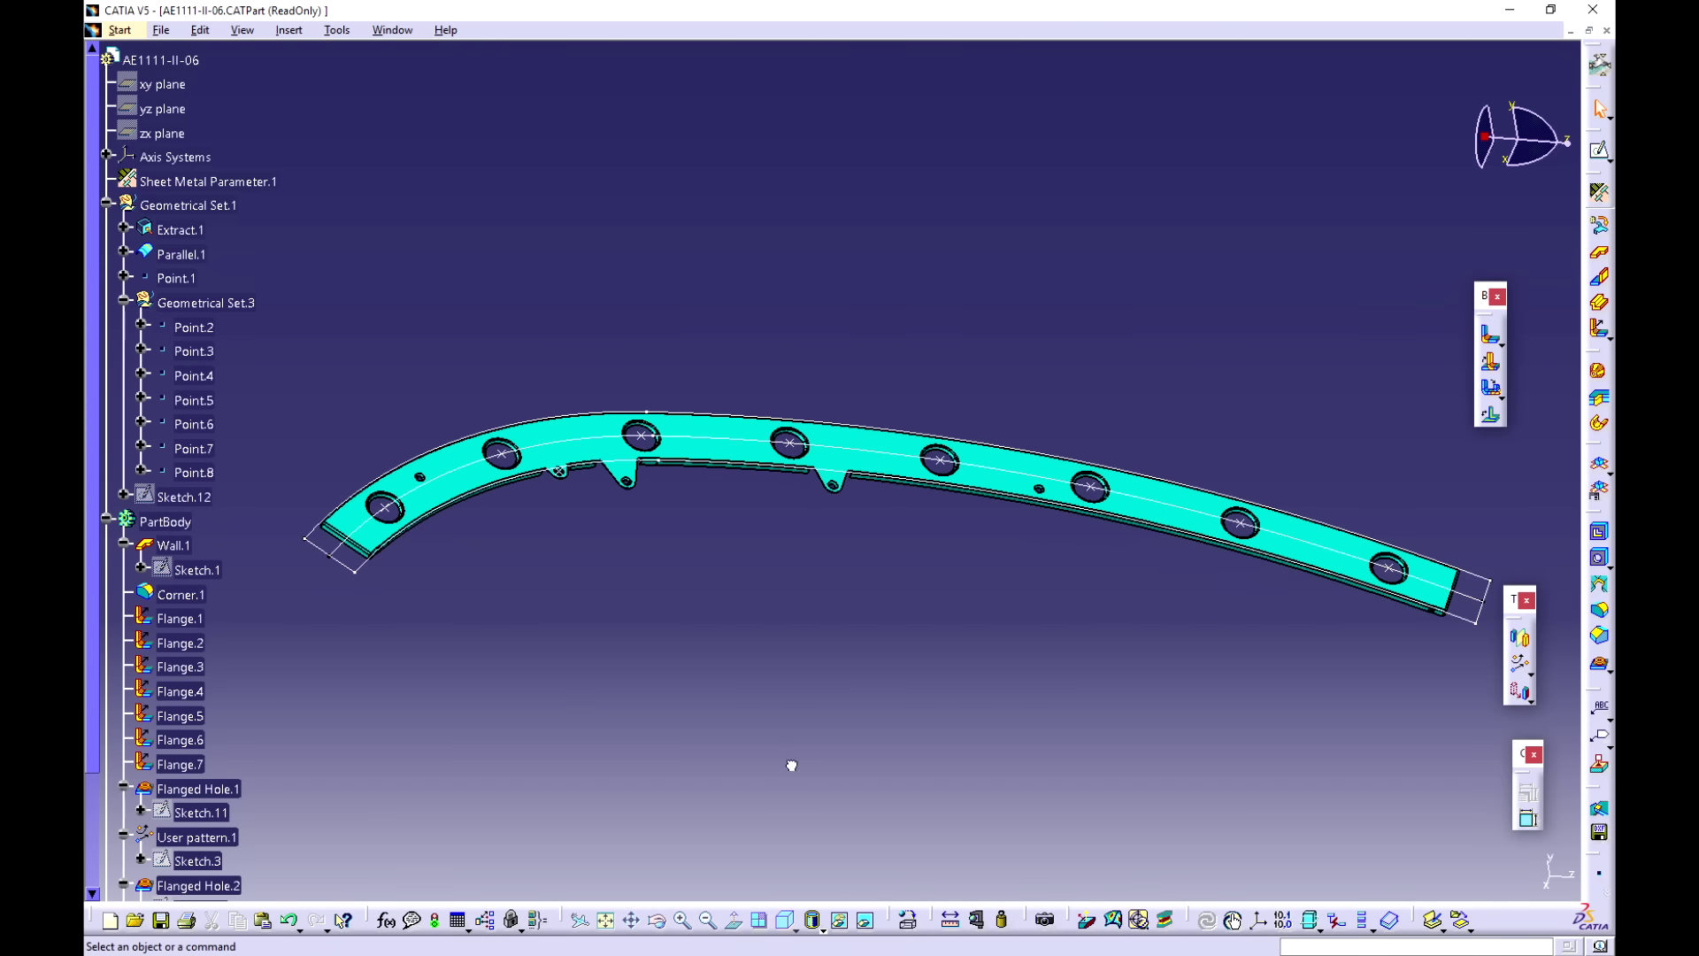
Step: Unfold the rib to view its flat pattern and fold it back to the 3D view
left_click(1600, 468)
middle_click_drag(568, 598, 743, 708)
left_click(1599, 467)
middle_click_drag(686, 381, 761, 398)
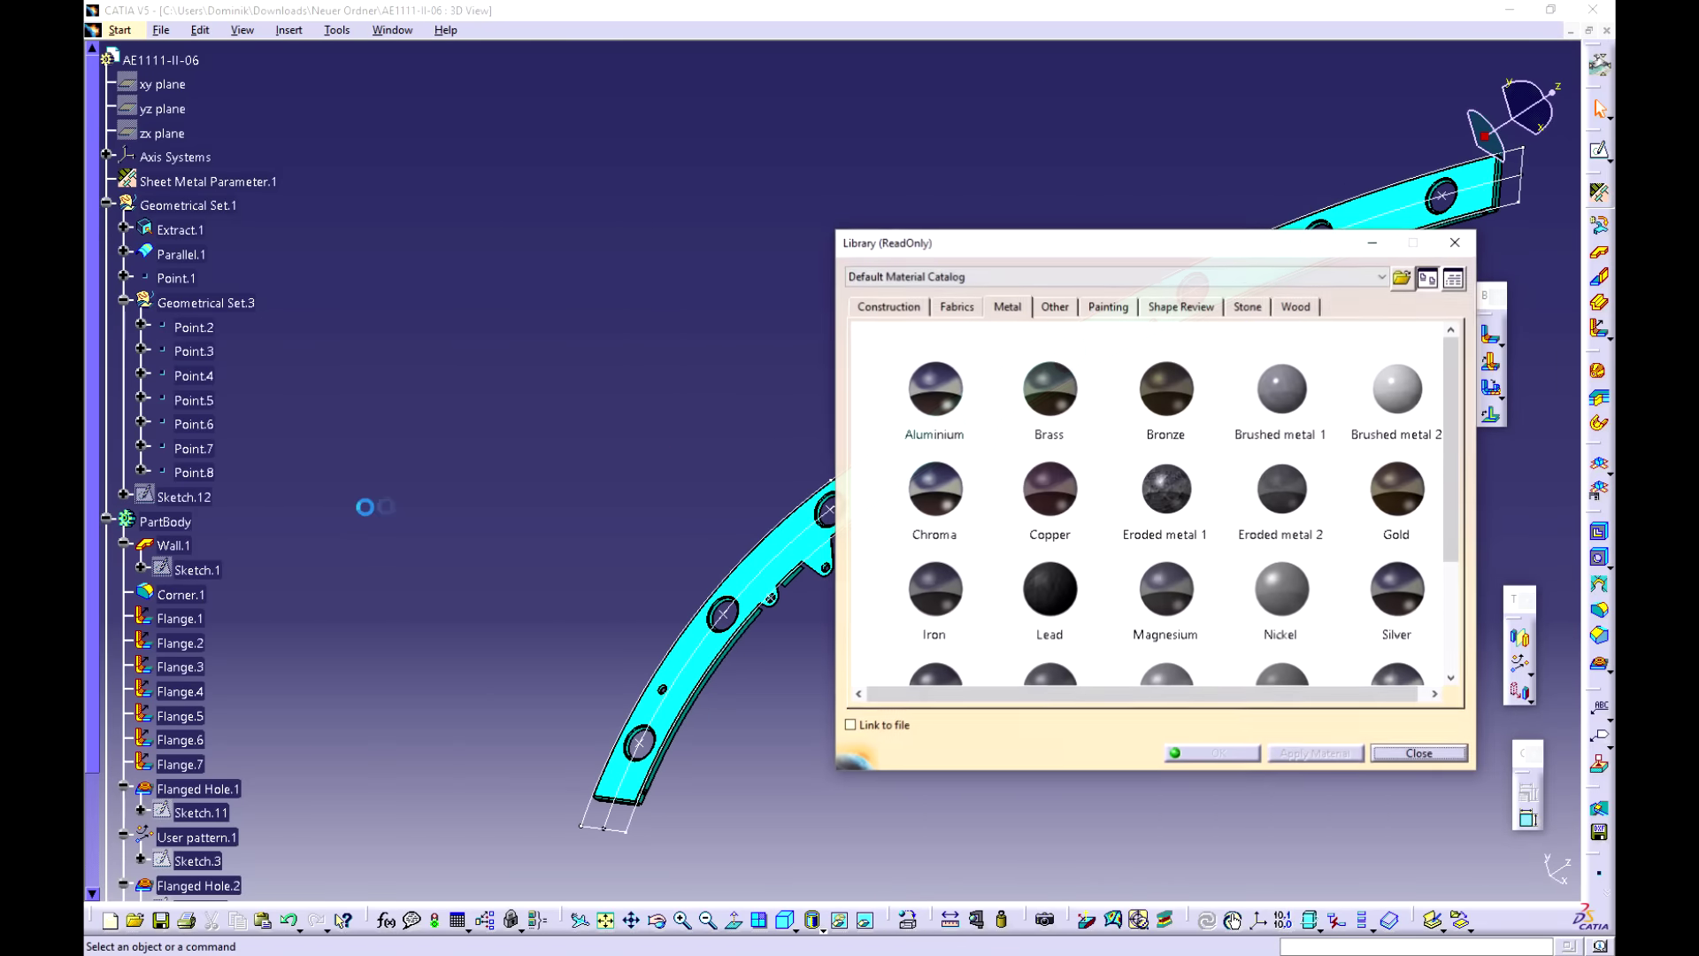
Step: Apply the Aluminium material from the default catalog's metals to the PartBody
scroll(164, 224, "up", 2)
scroll(158, 221, "down", 1)
left_click(164, 607)
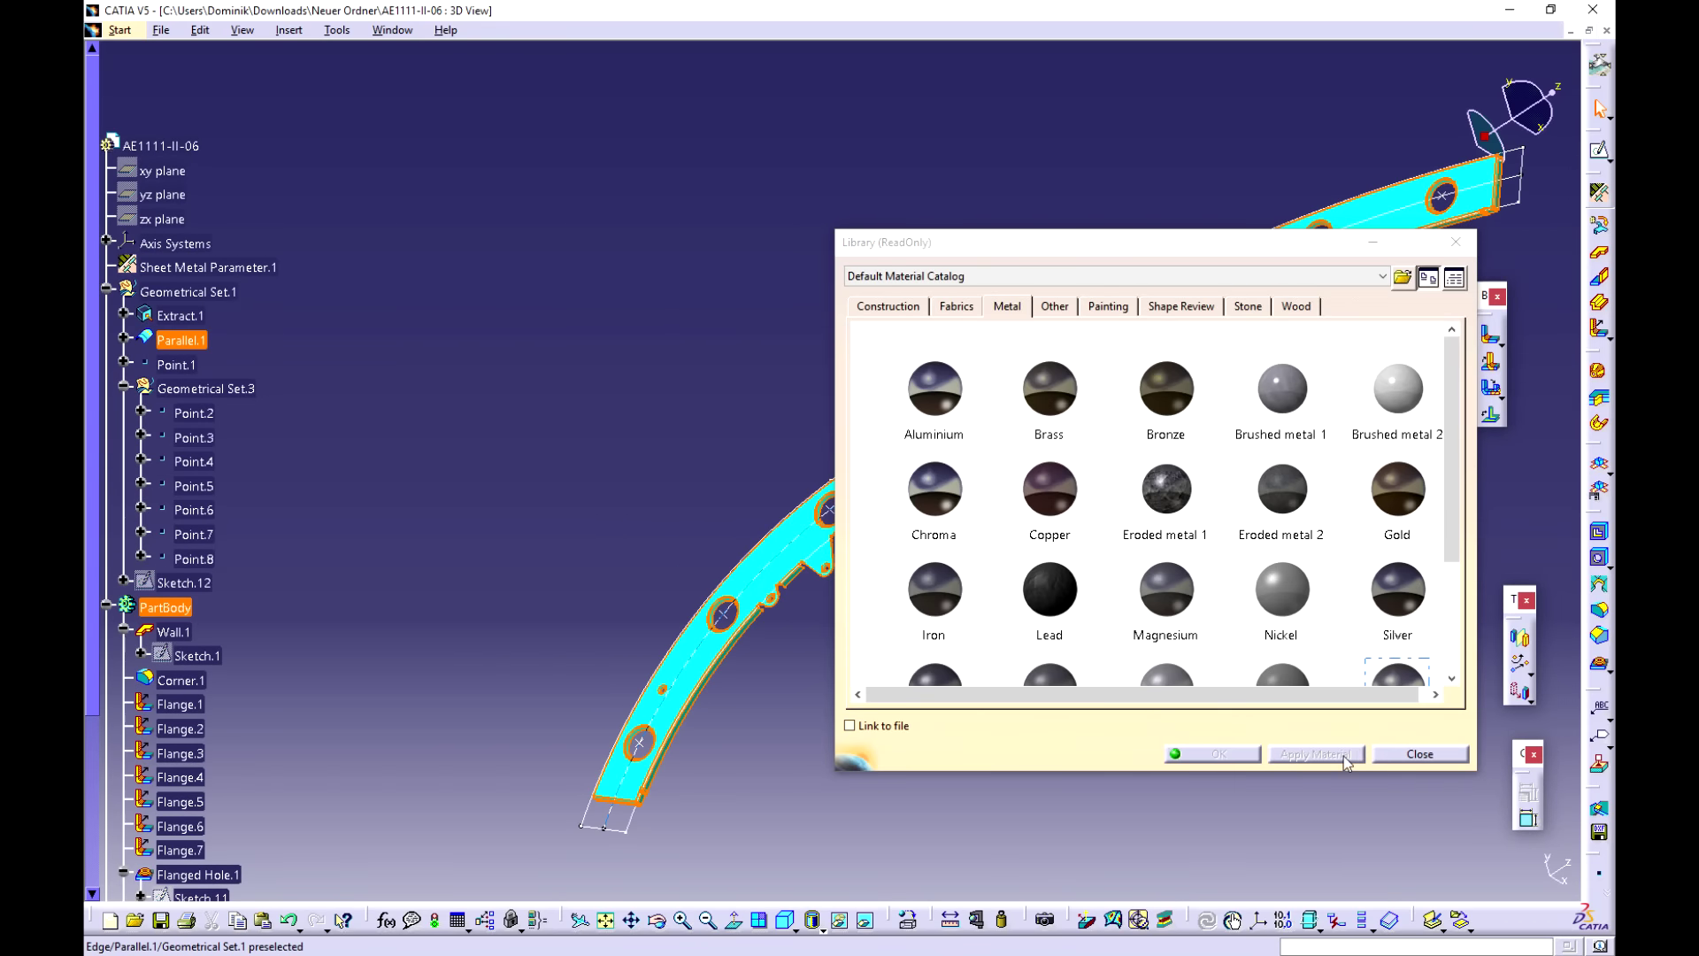
left_click(929, 394)
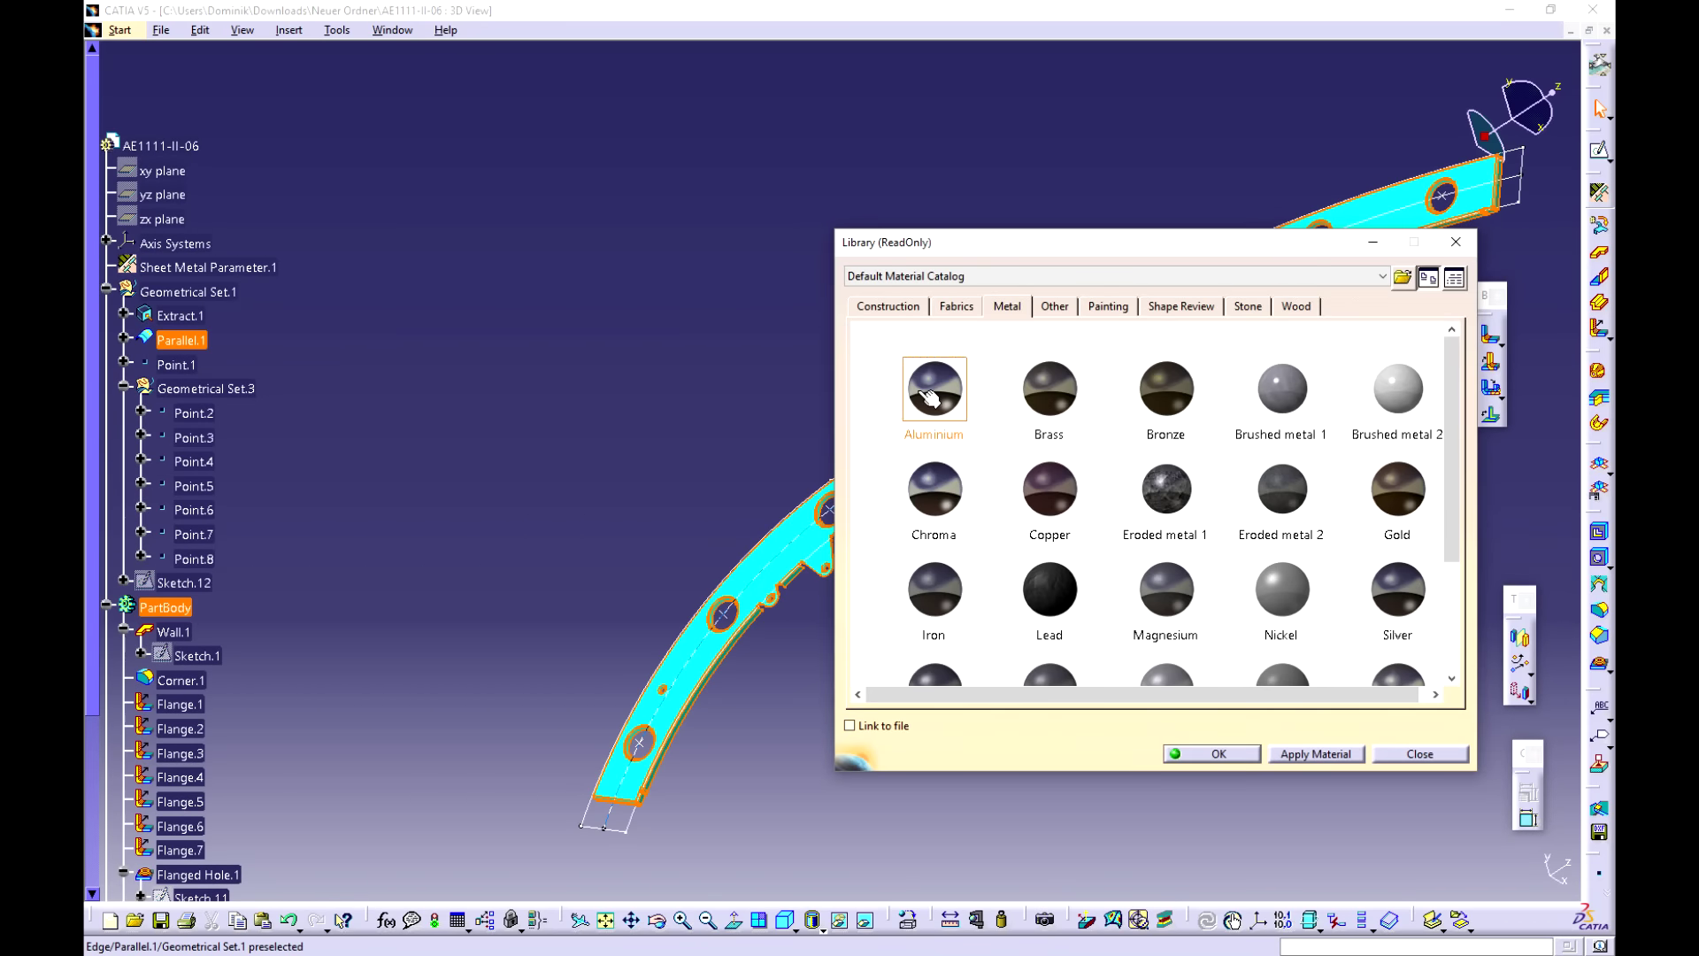
left_click(1314, 754)
left_click(1212, 753)
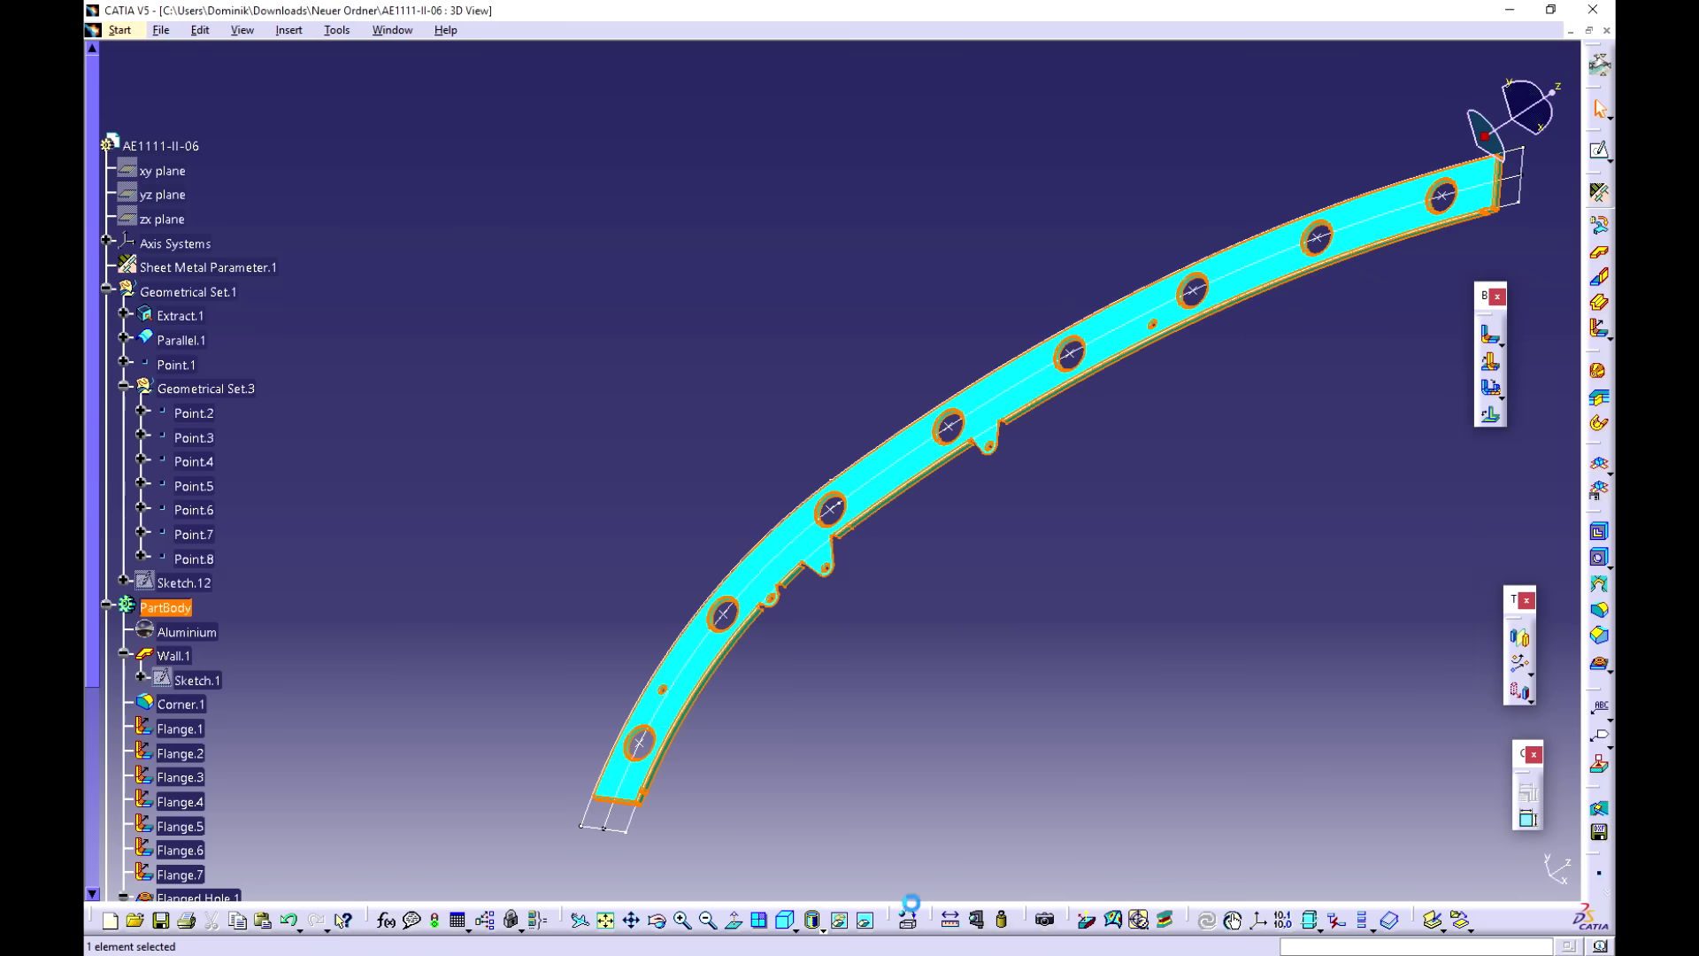
Step: Undo the hiding of the PartBody
left_click(840, 920)
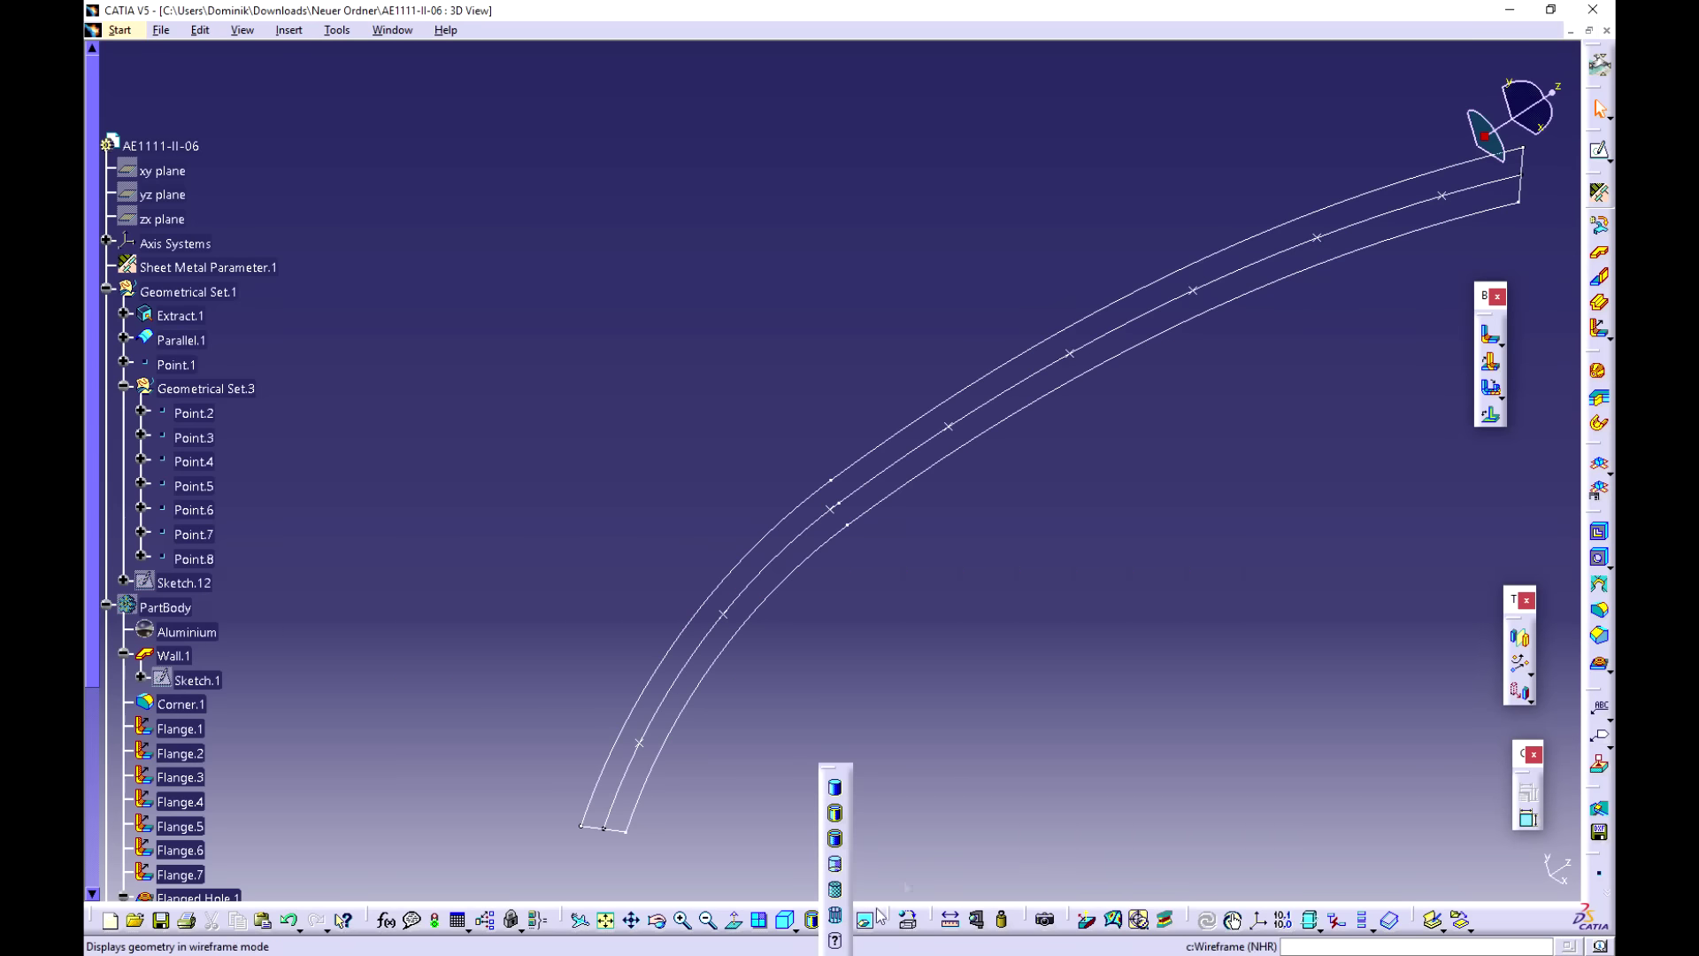
left_click(201, 30)
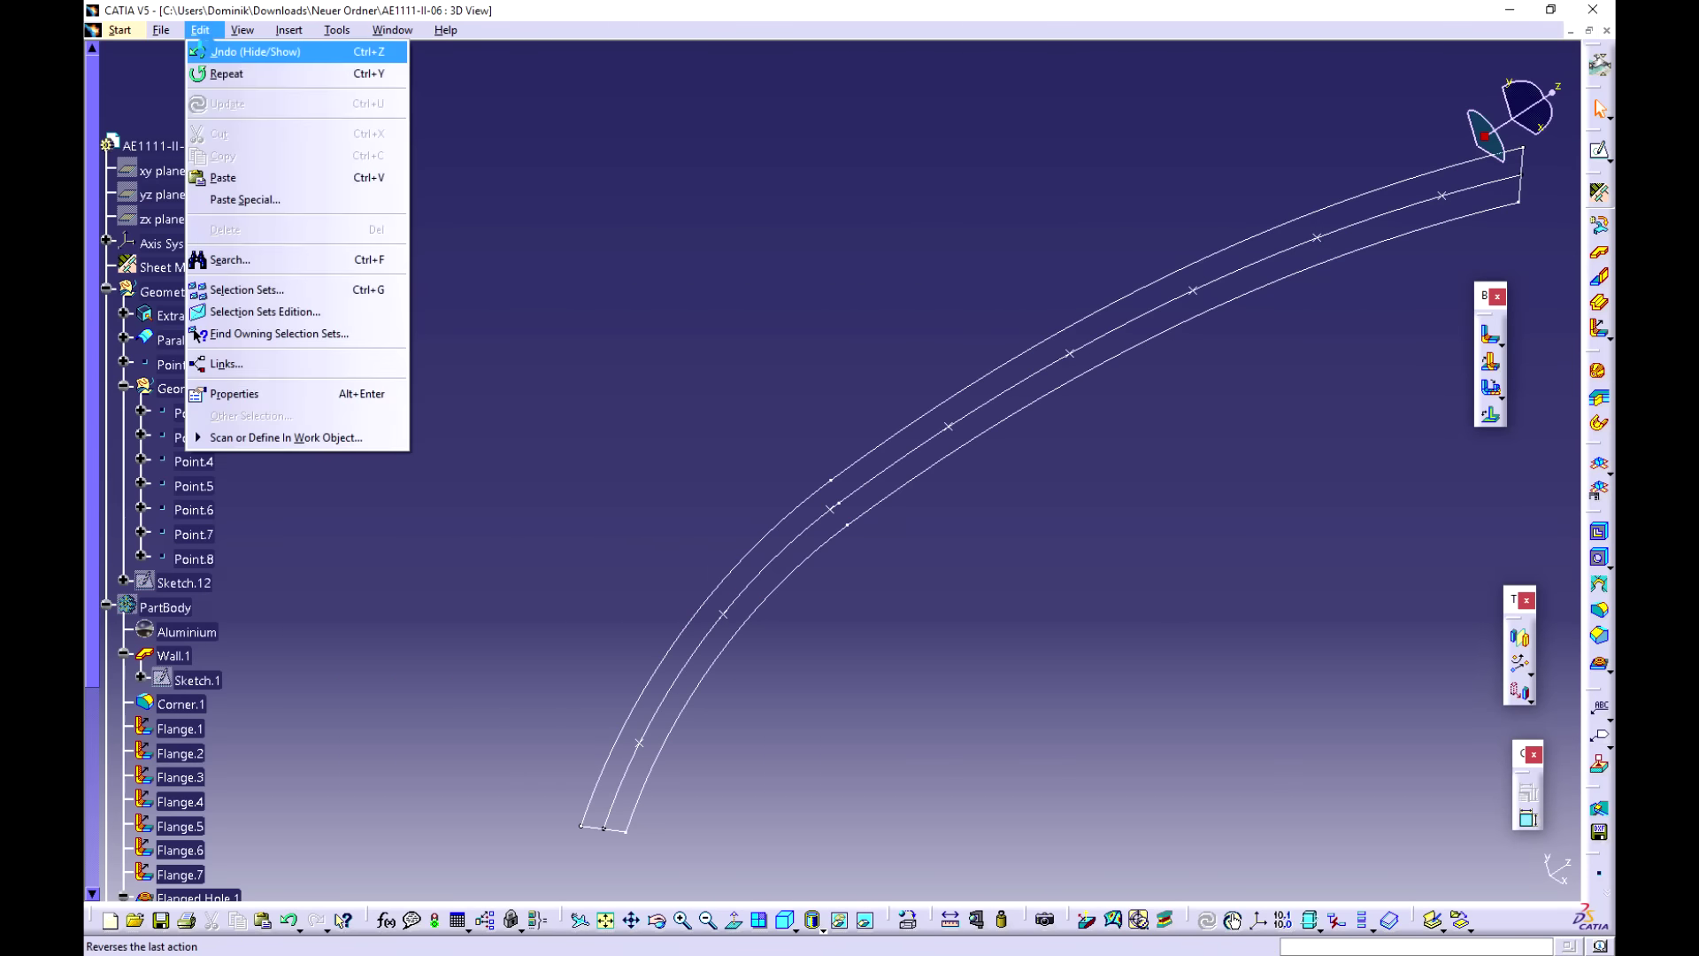
left_click(220, 52)
Step: Display the rib in shading with material and inspect it from its other side
left_click(821, 929)
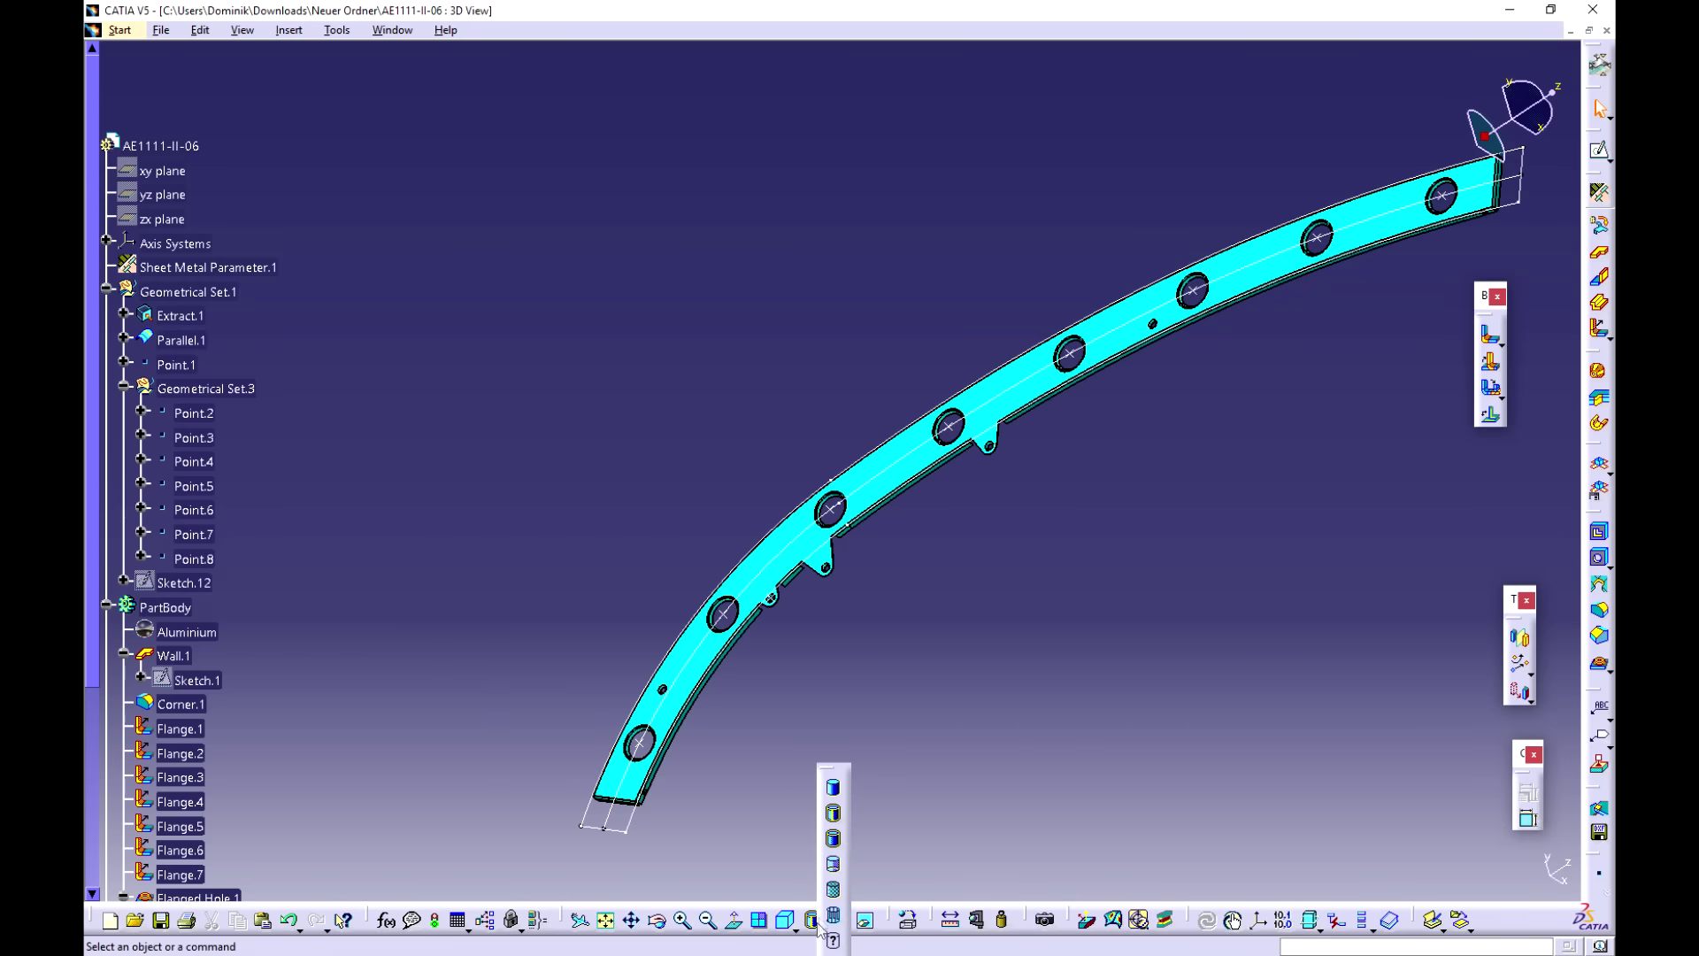
left_click(837, 898)
middle_click_drag(756, 691, 803, 494)
middle_click_drag(860, 642, 773, 482)
scroll(740, 479, "down", 1)
scroll(744, 491, "up", 2)
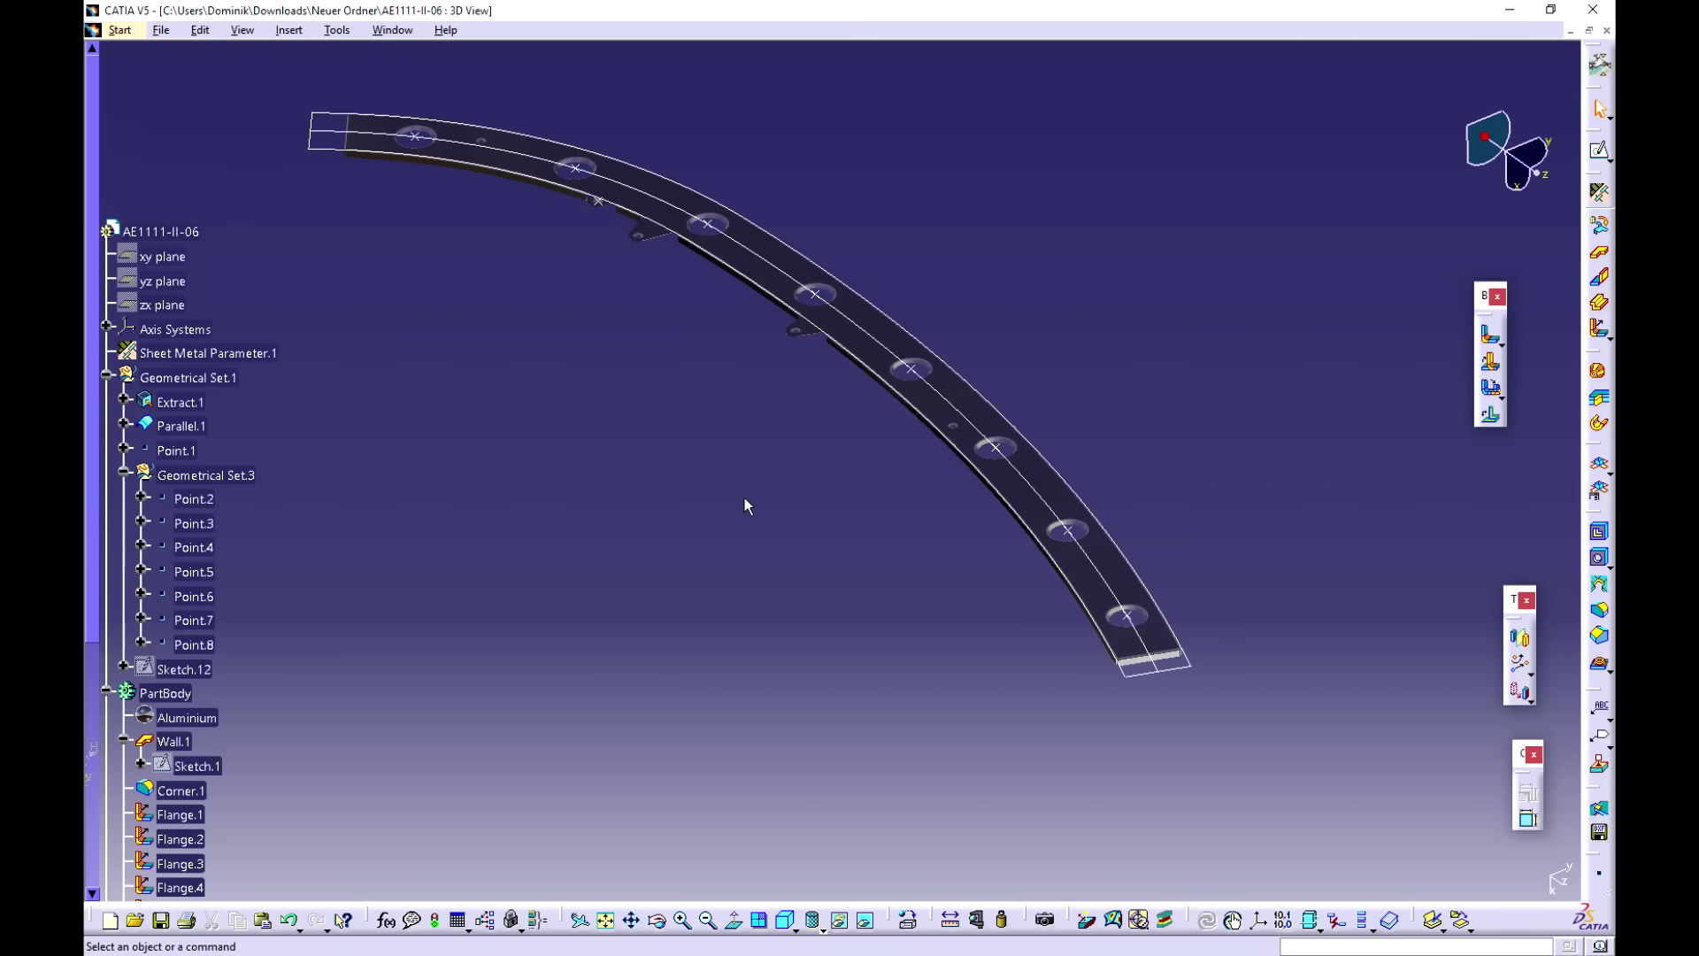